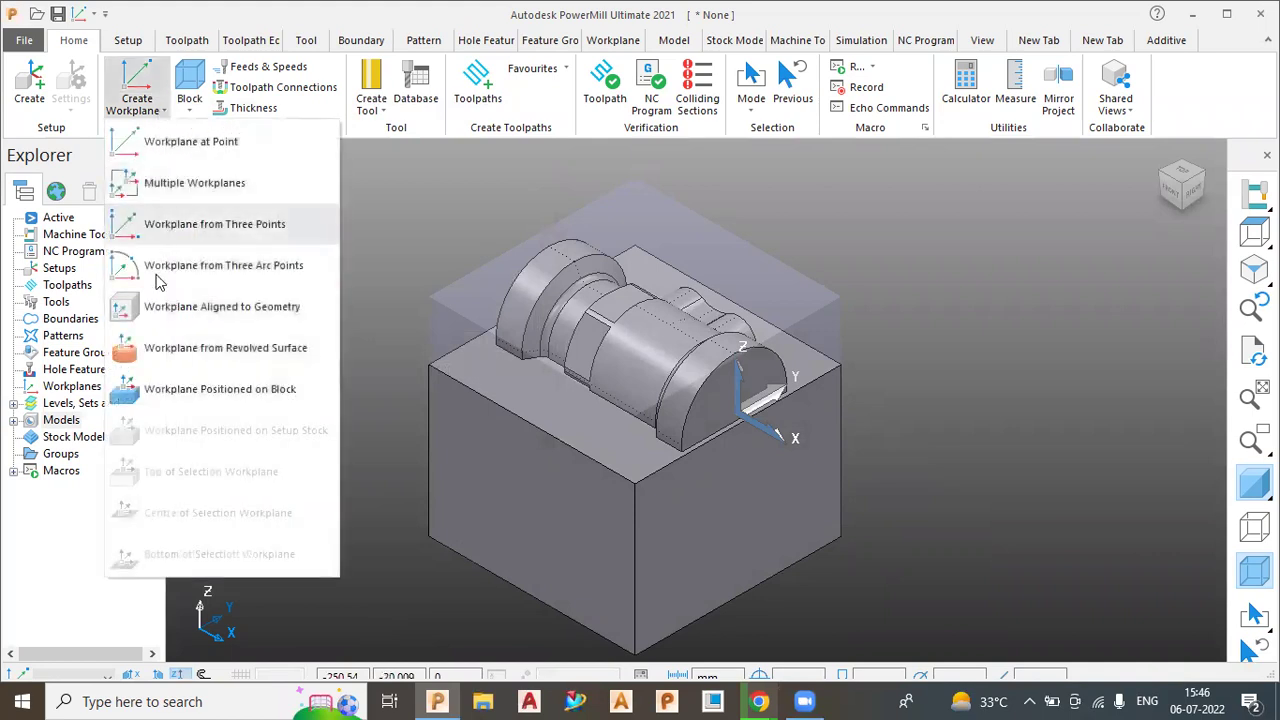
- Create a workplane positioned on the block at the centre of its top face
{"action": "left_click", "coordinate": [175, 393]}
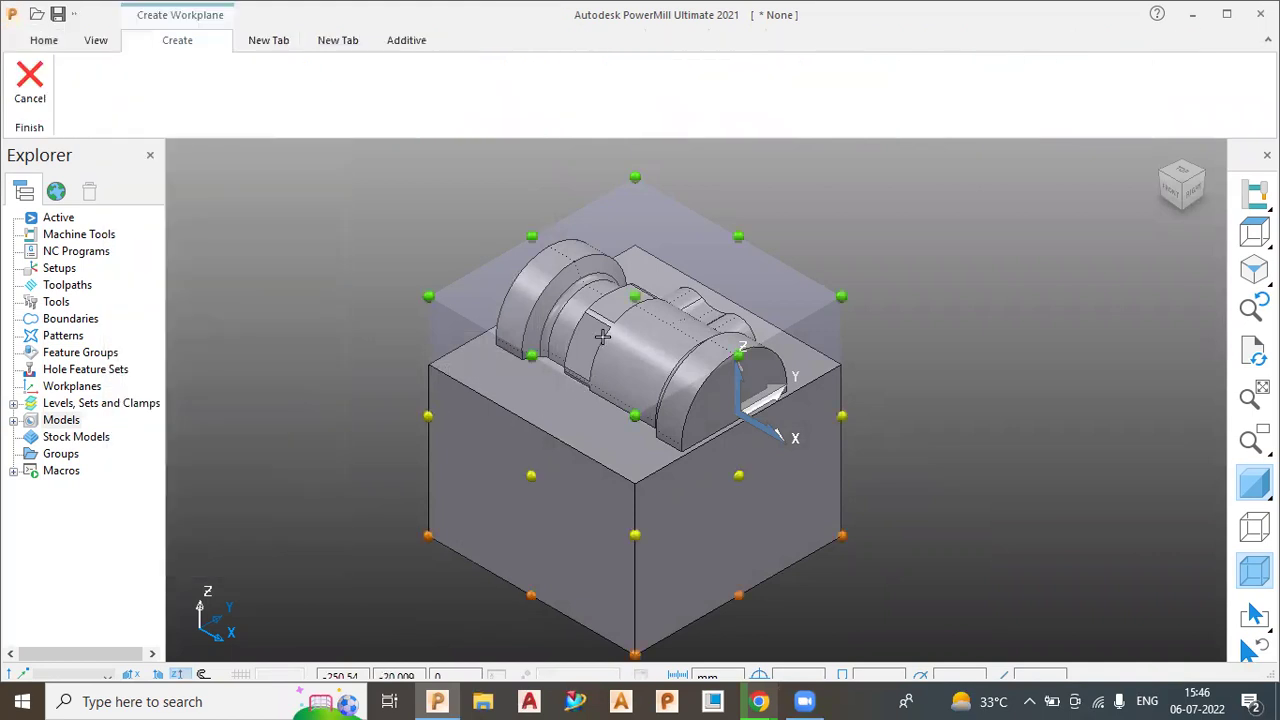
{"action": "left_click", "coordinate": [648, 280]}
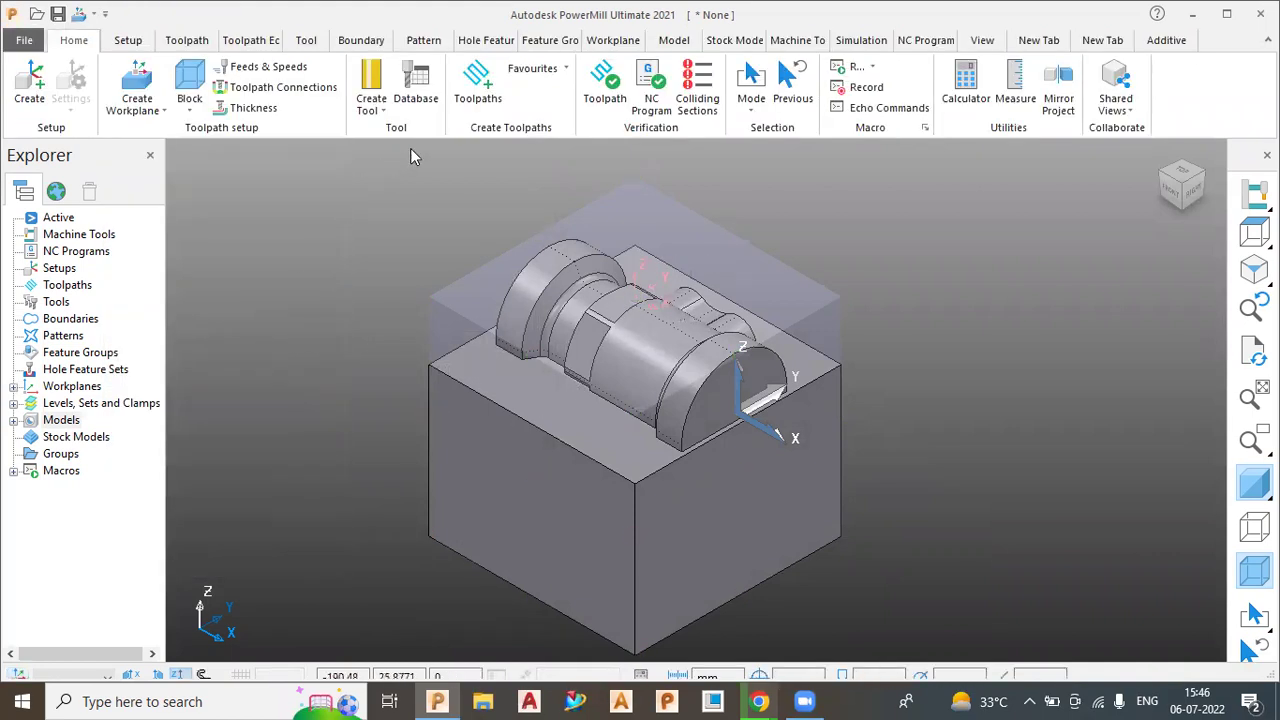
- Create an end mill tool with a 20 mm diameter and add a shank component to it
{"action": "left_click", "coordinate": [388, 111]}
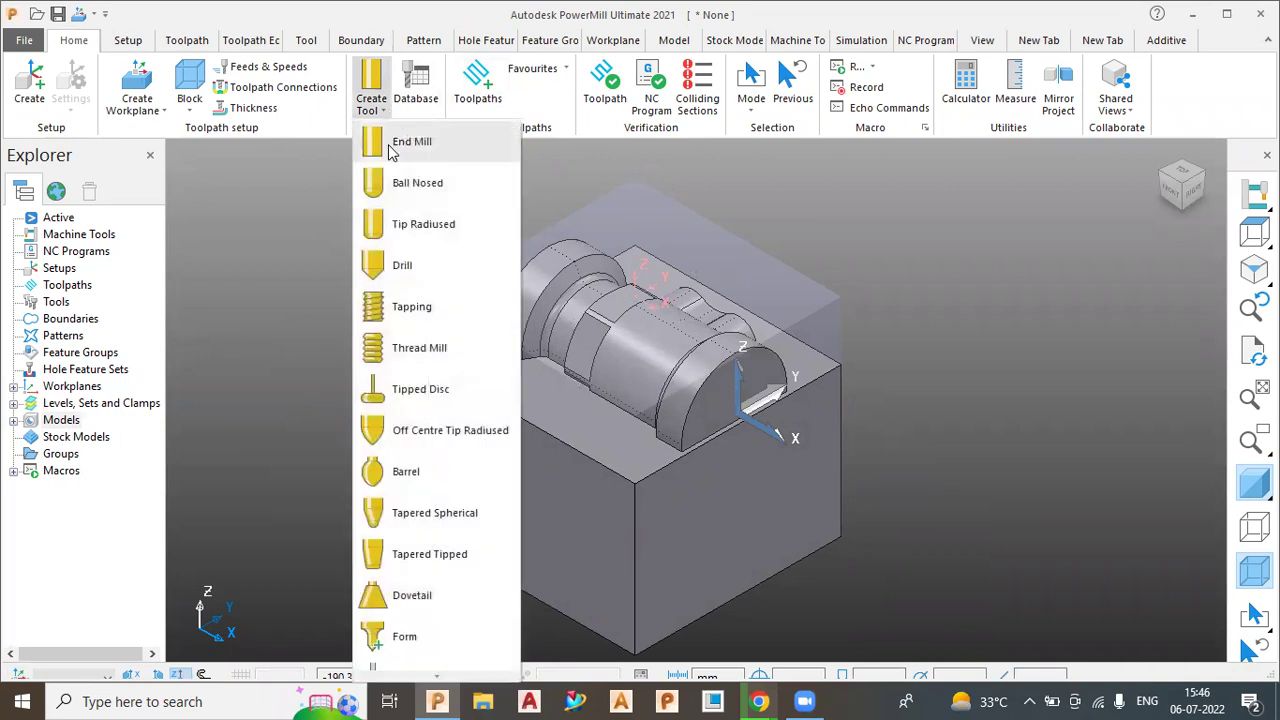
{"action": "left_click", "coordinate": [391, 148]}
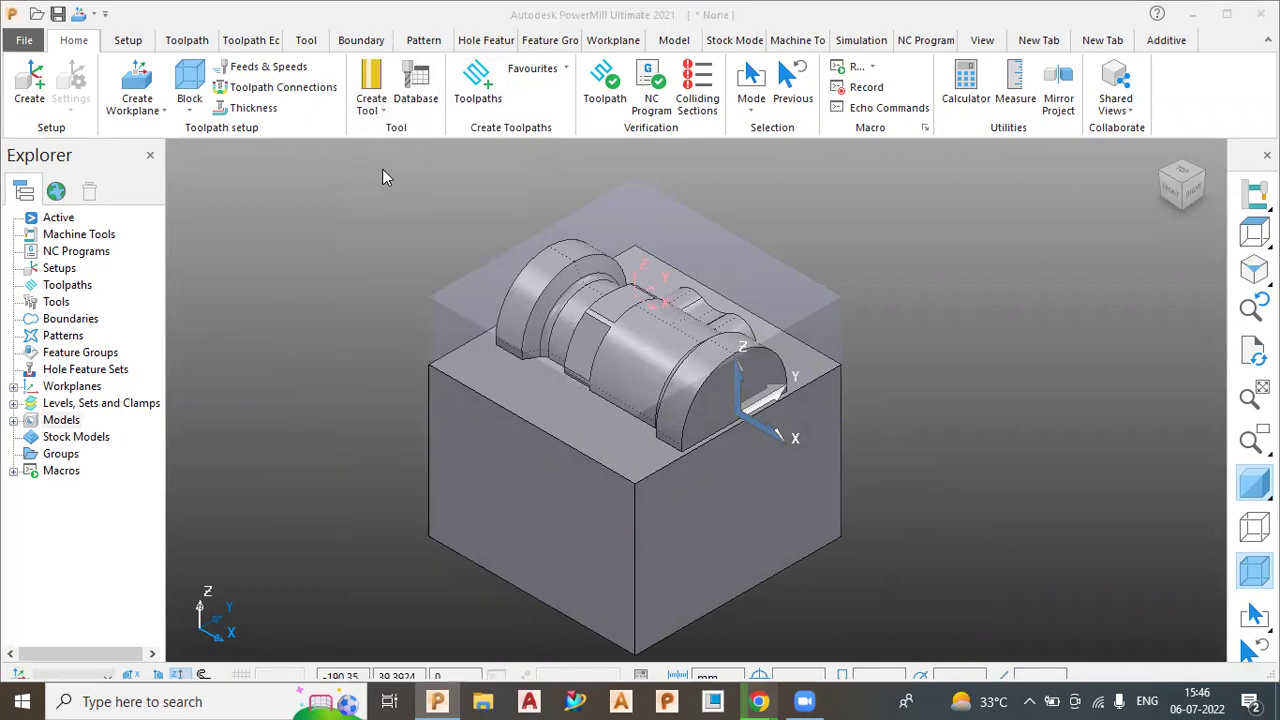
{"action": "type", "text": "20"}
{"action": "key", "text": "Return"}
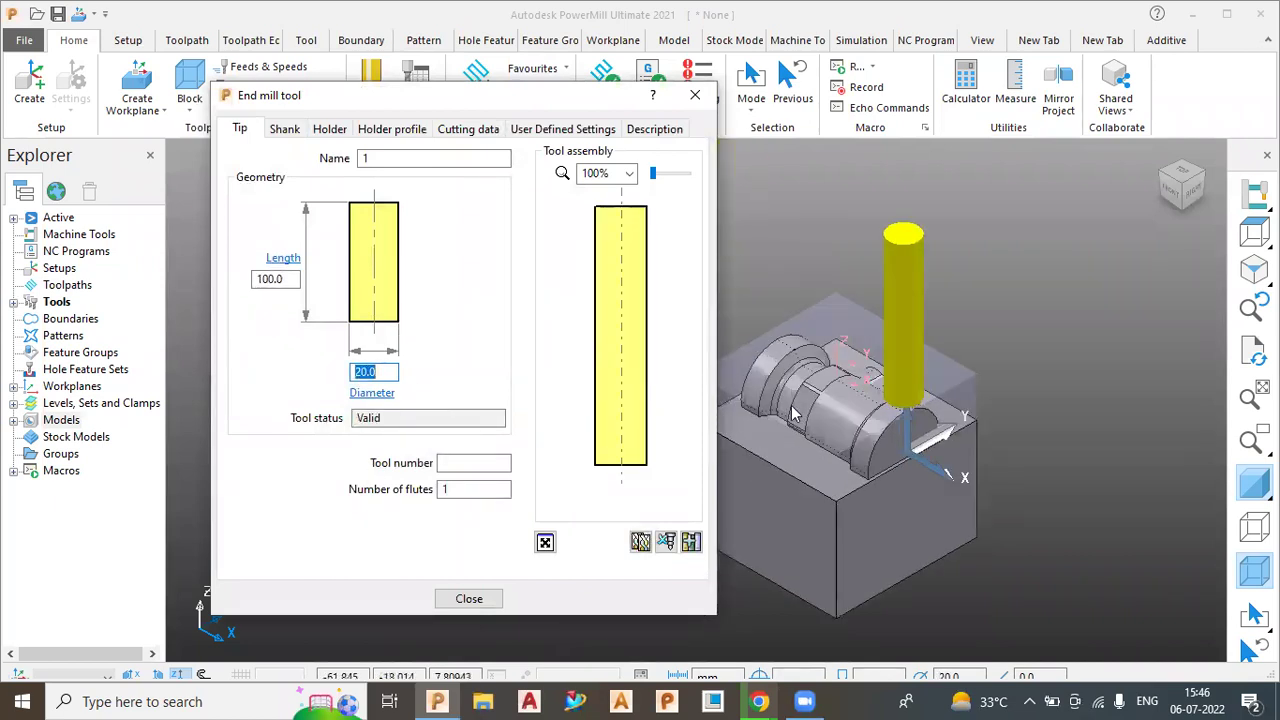
{"action": "left_click", "coordinate": [286, 130]}
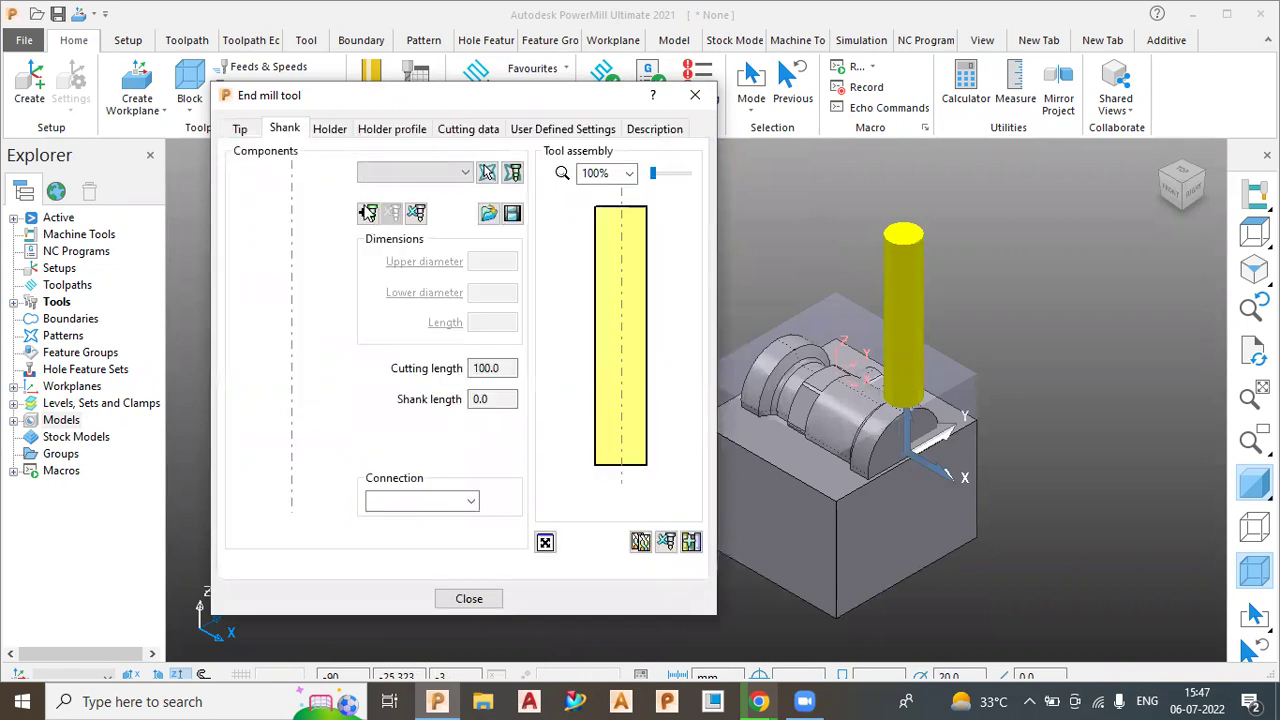
{"action": "left_click", "coordinate": [368, 213]}
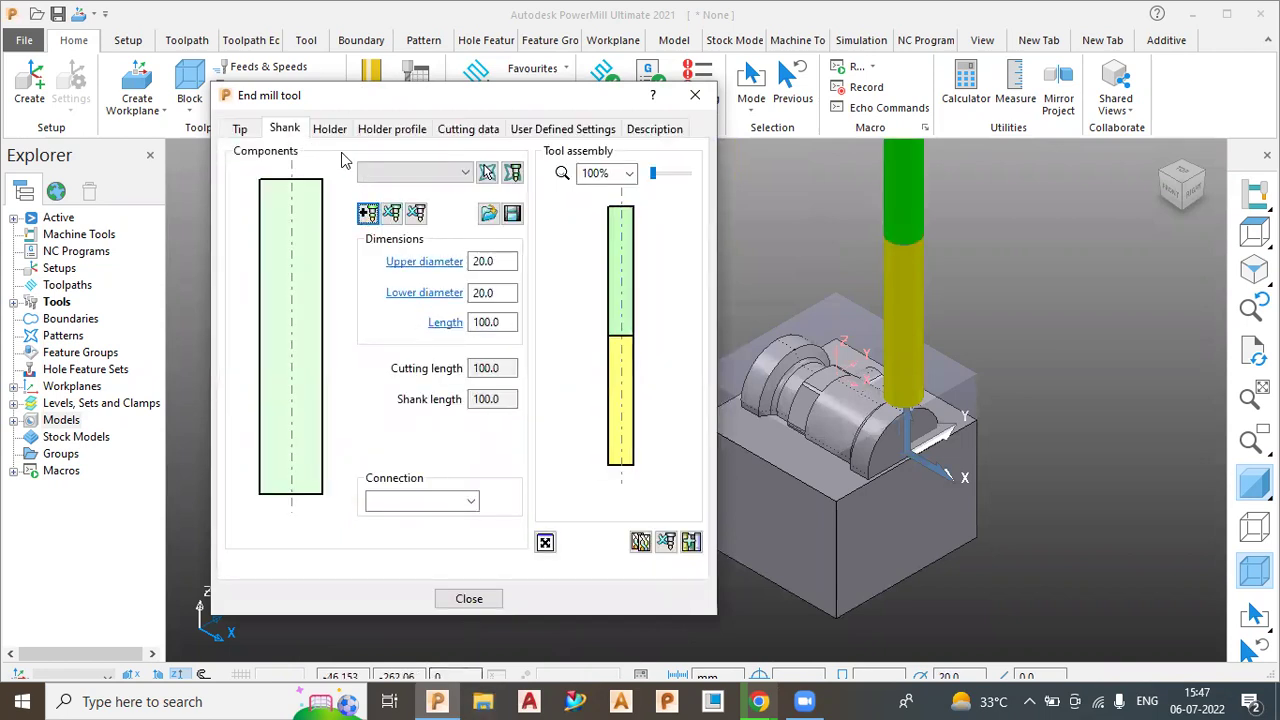
- Add a holder to the end mill with a 120 mm overhang and a 30 mm upper diameter
{"action": "left_click", "coordinate": [330, 129]}
{"action": "left_click", "coordinate": [368, 249]}
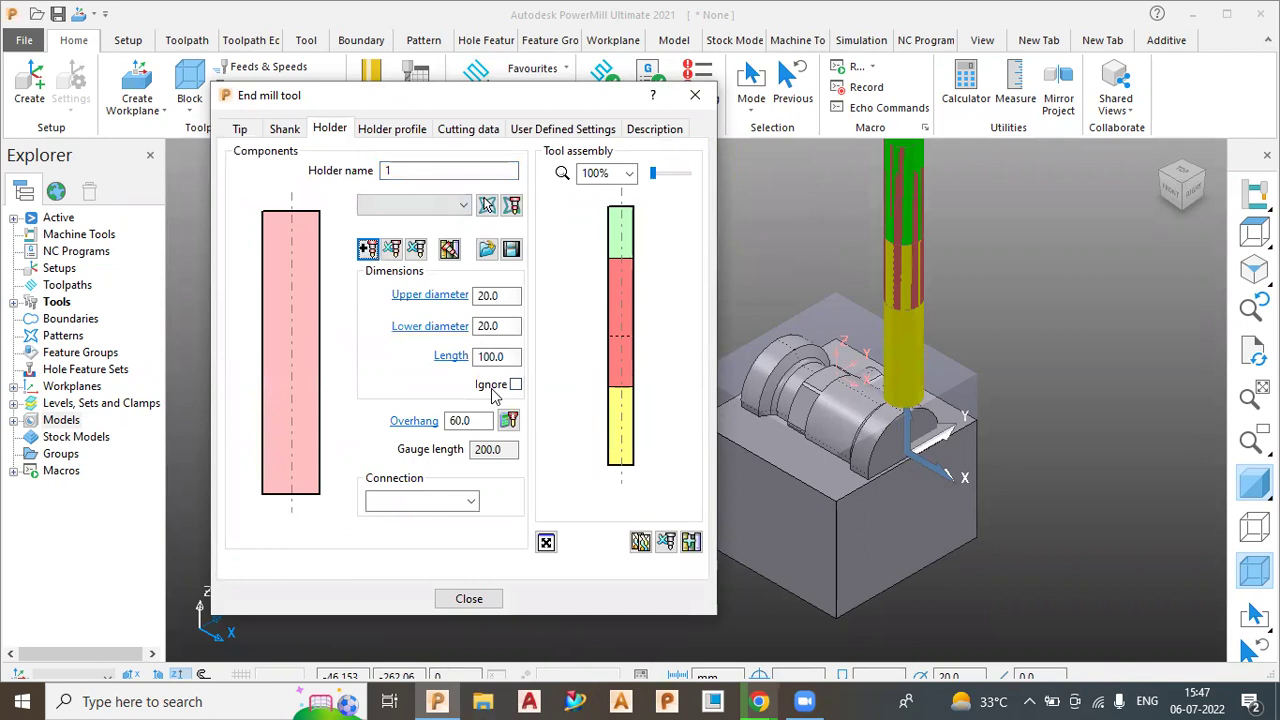
{"action": "double_click", "coordinate": [474, 421]}
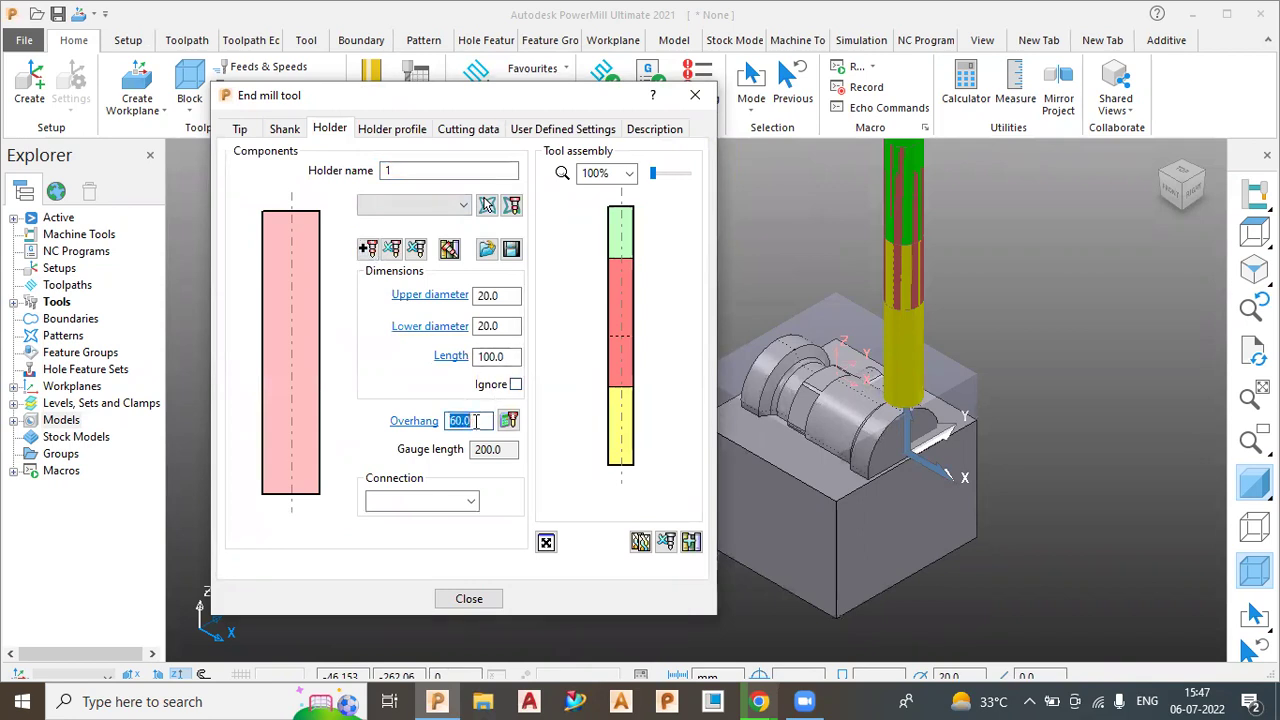
{"action": "type", "text": "120"}
{"action": "key", "text": "Return"}
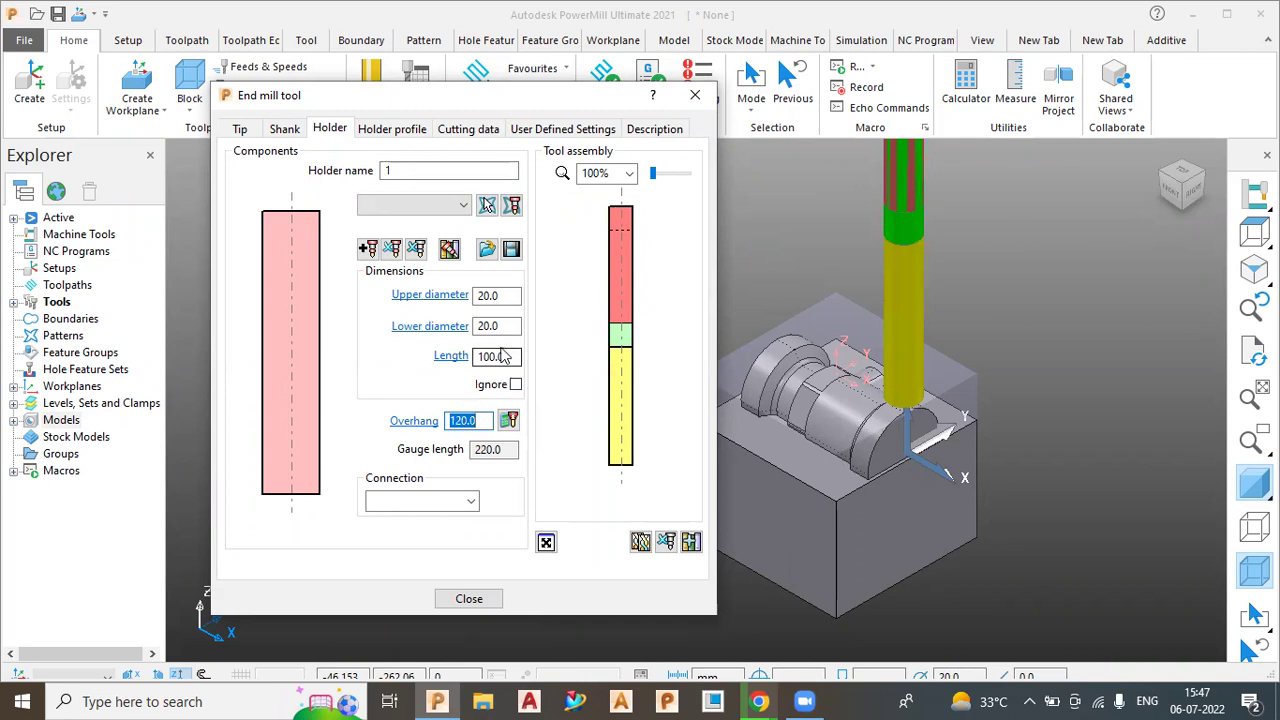
{"action": "left_click", "coordinate": [497, 296]}
{"action": "double_click", "coordinate": [497, 296]}
{"action": "type", "text": "3"}
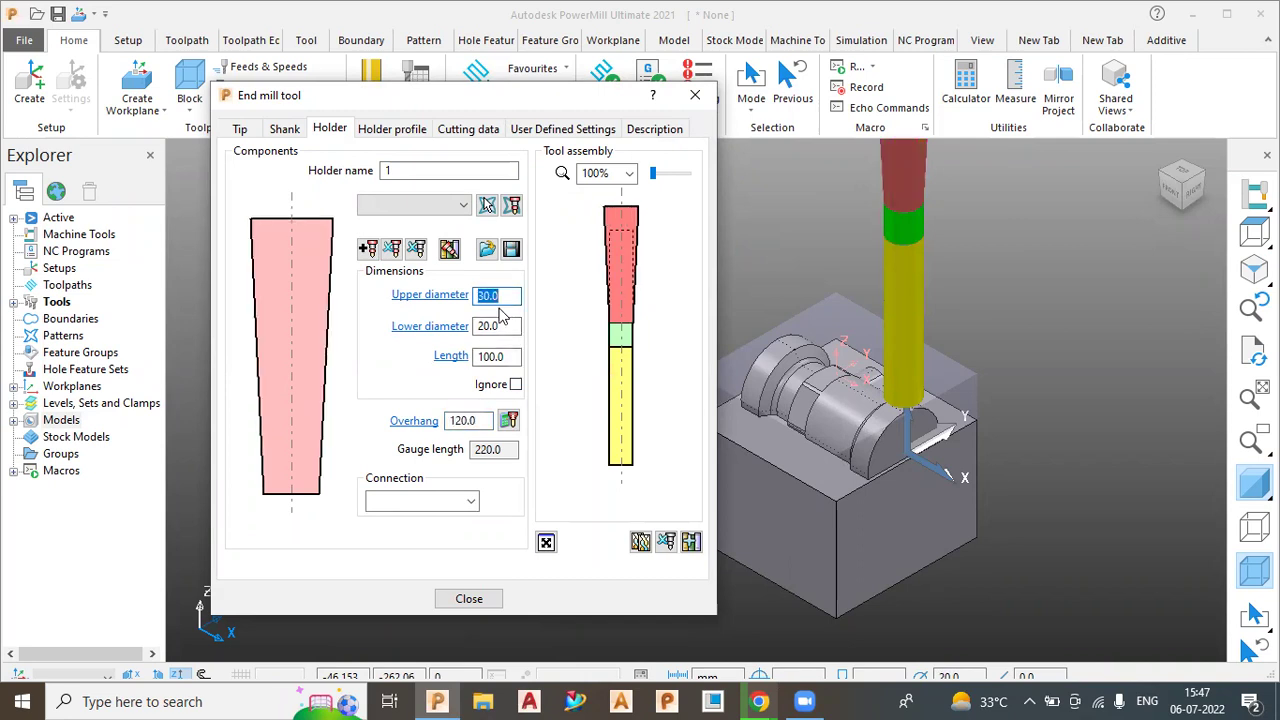
{"action": "left_click", "coordinate": [472, 602]}
- Start a new Model Area Clearance toolpath from the 3D Area Clearance strategies
{"action": "scroll", "coordinate": [598, 495], "scroll_direction": "down", "scroll_amount": 2}
{"action": "scroll", "coordinate": [760, 450], "scroll_direction": "up", "scroll_amount": 3}
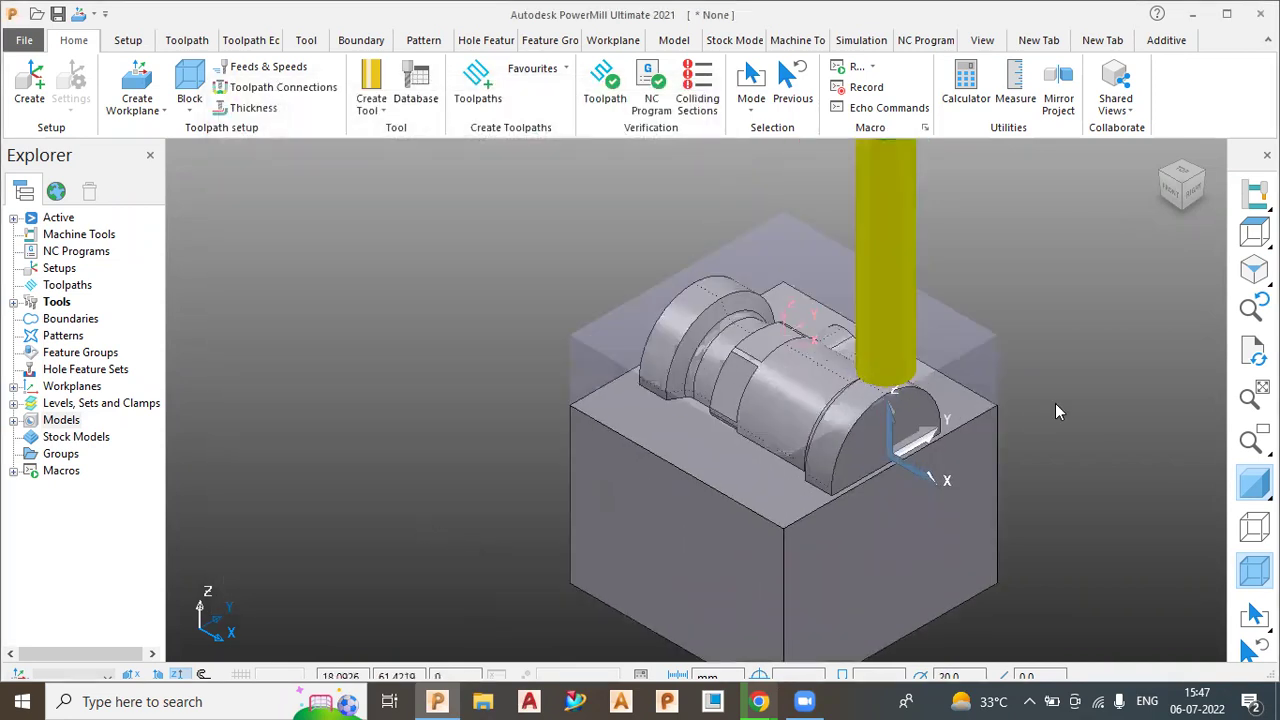
{"action": "scroll", "coordinate": [1055, 405], "scroll_direction": "up", "scroll_amount": 2}
{"action": "scroll", "coordinate": [463, 403], "scroll_direction": "down", "scroll_amount": 2}
{"action": "left_click", "coordinate": [476, 95]}
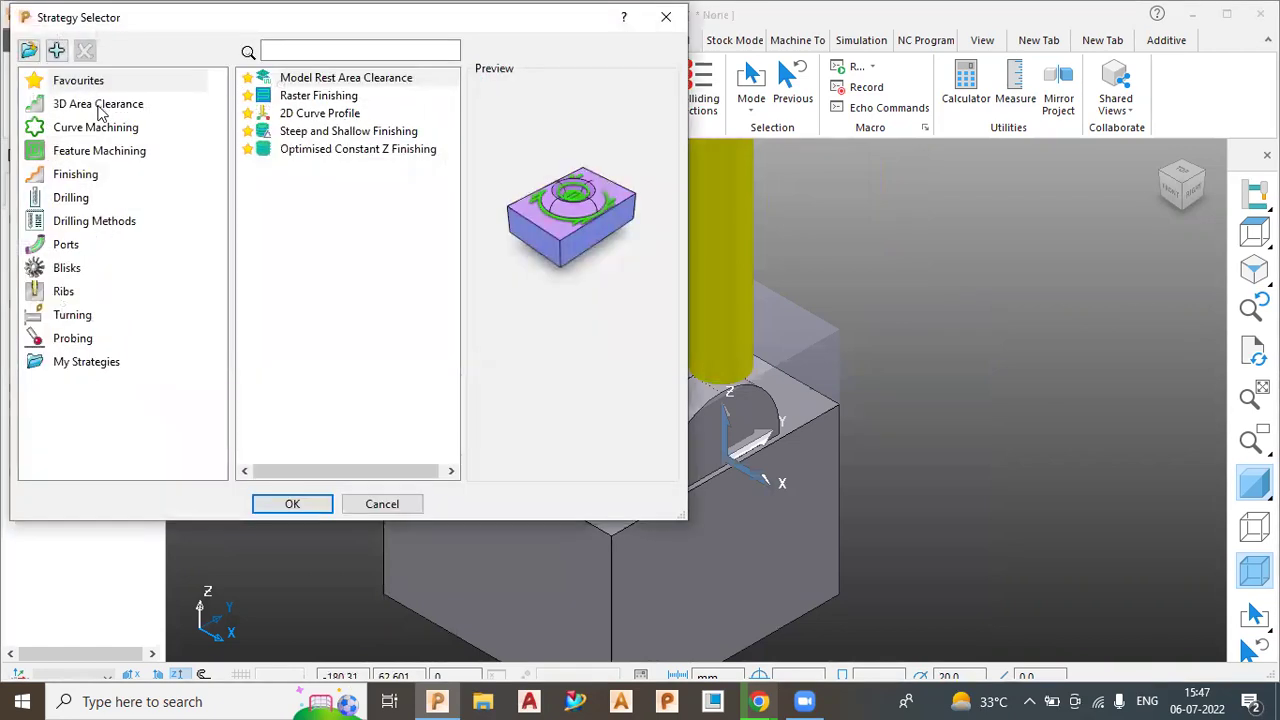
{"action": "left_click", "coordinate": [98, 108]}
{"action": "left_click", "coordinate": [309, 95]}
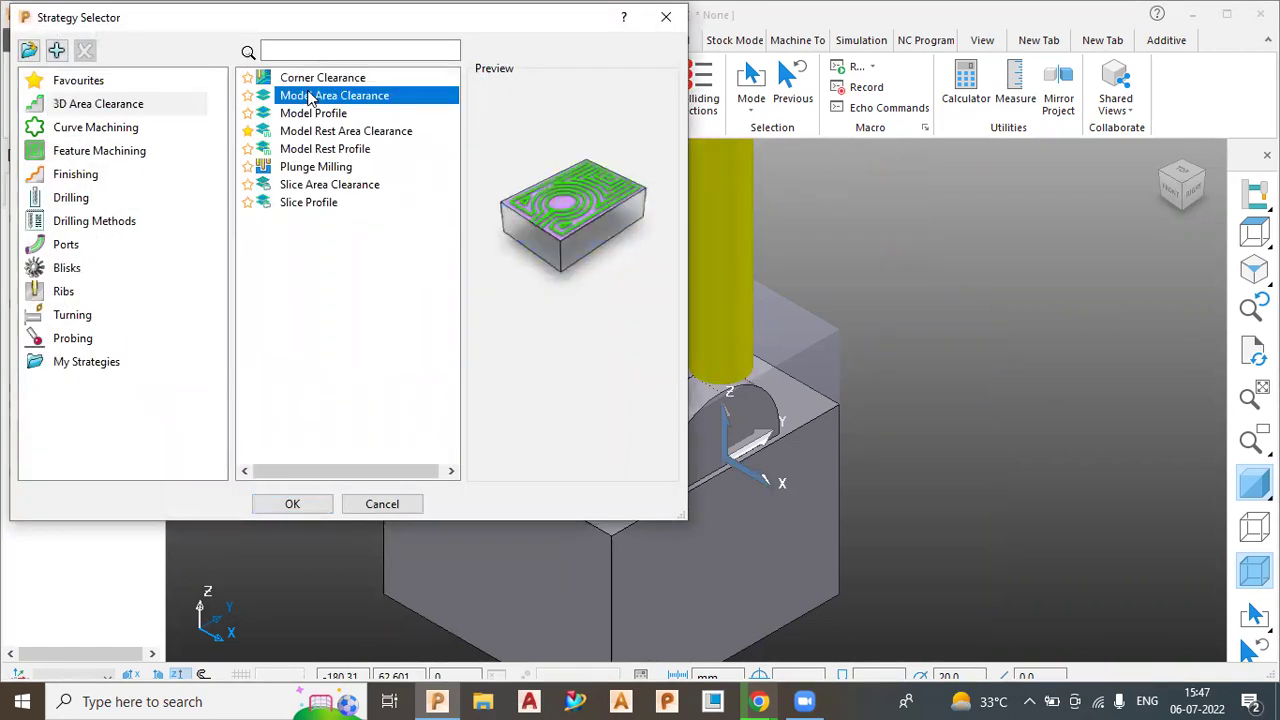
{"action": "left_click", "coordinate": [311, 507]}
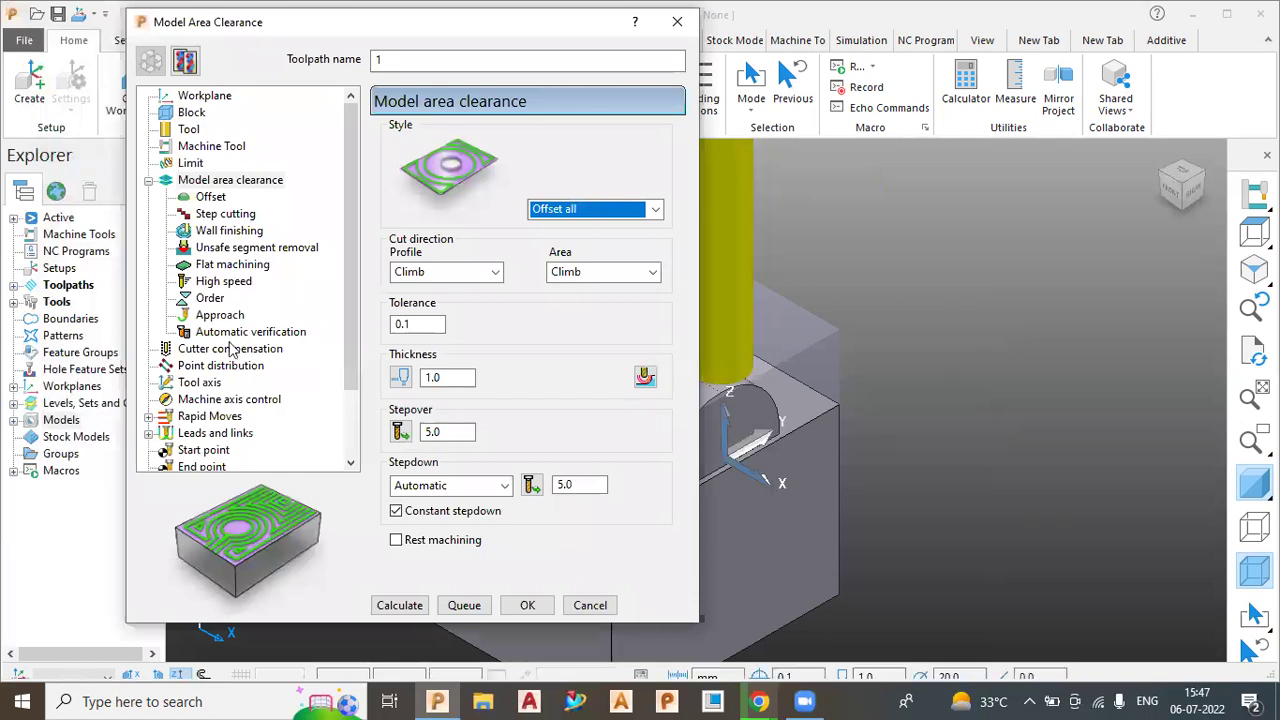
- Assign workplane 1 to the toolpath and set the block's coordinate system to Global Transform
{"action": "left_click", "coordinate": [200, 96]}
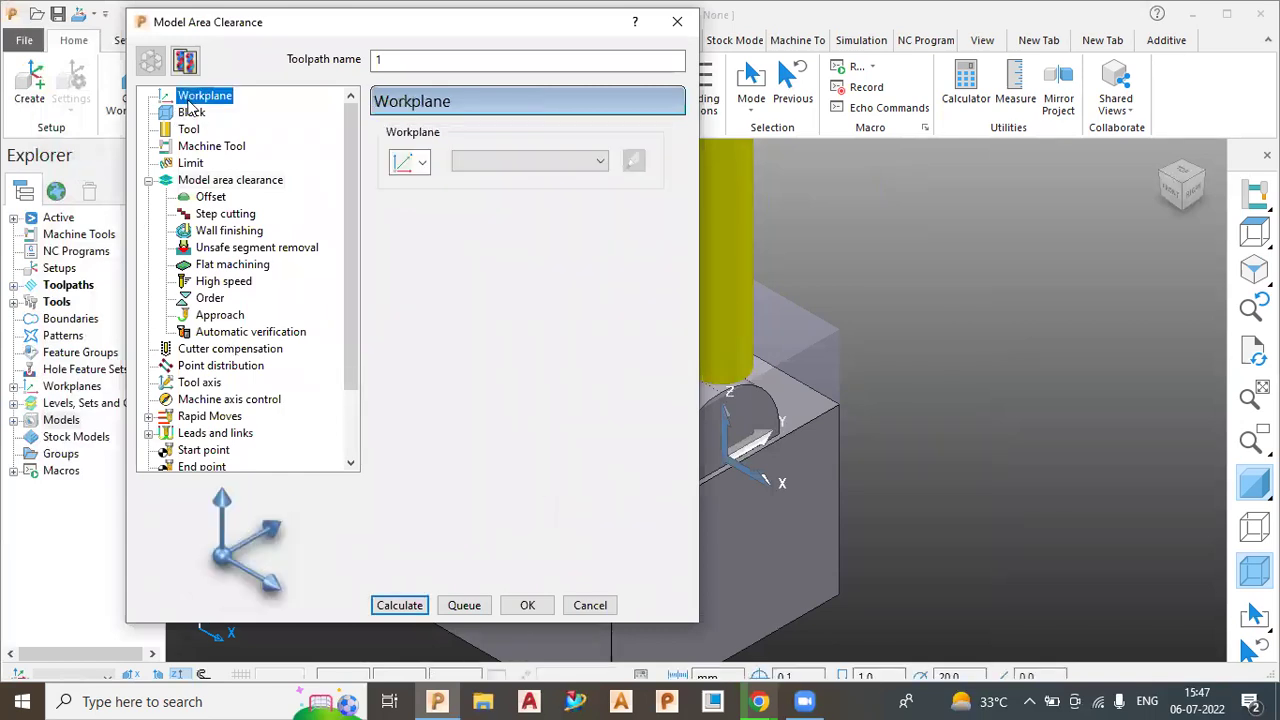
{"action": "left_click", "coordinate": [500, 165]}
{"action": "left_click", "coordinate": [486, 203]}
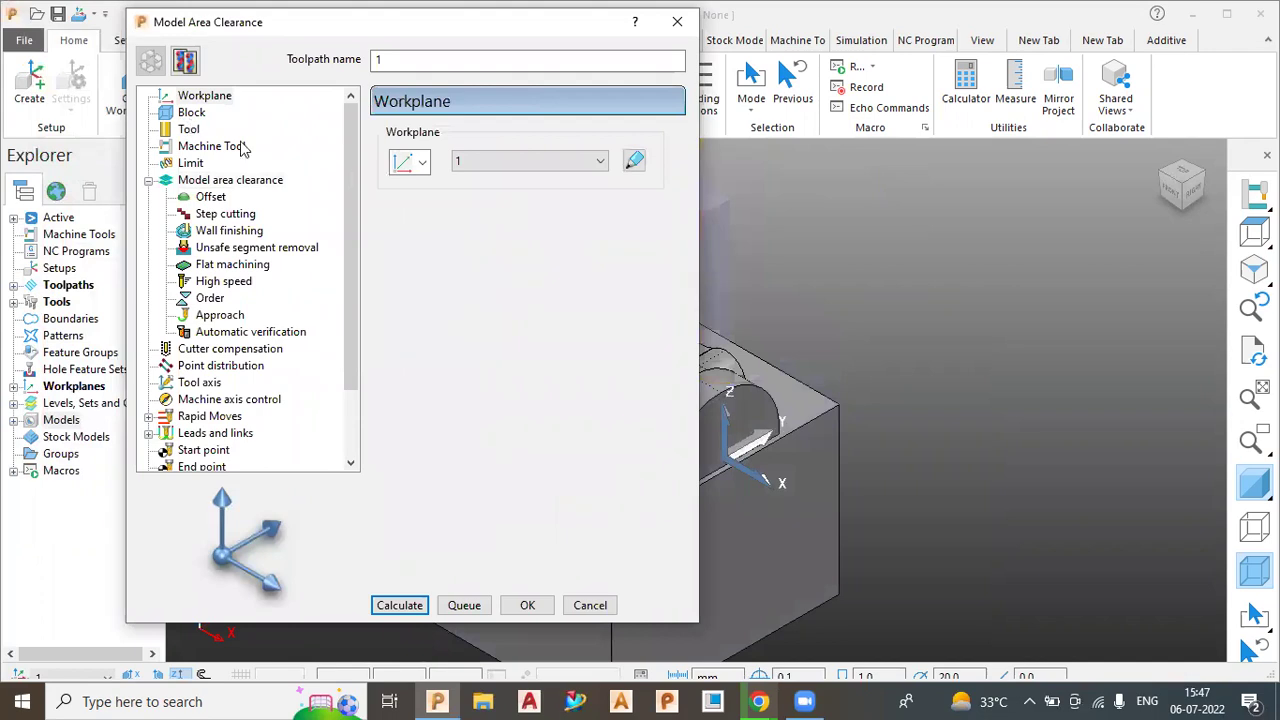
{"action": "left_click", "coordinate": [191, 112]}
{"action": "left_click", "coordinate": [445, 228]}
{"action": "left_click", "coordinate": [428, 264]}
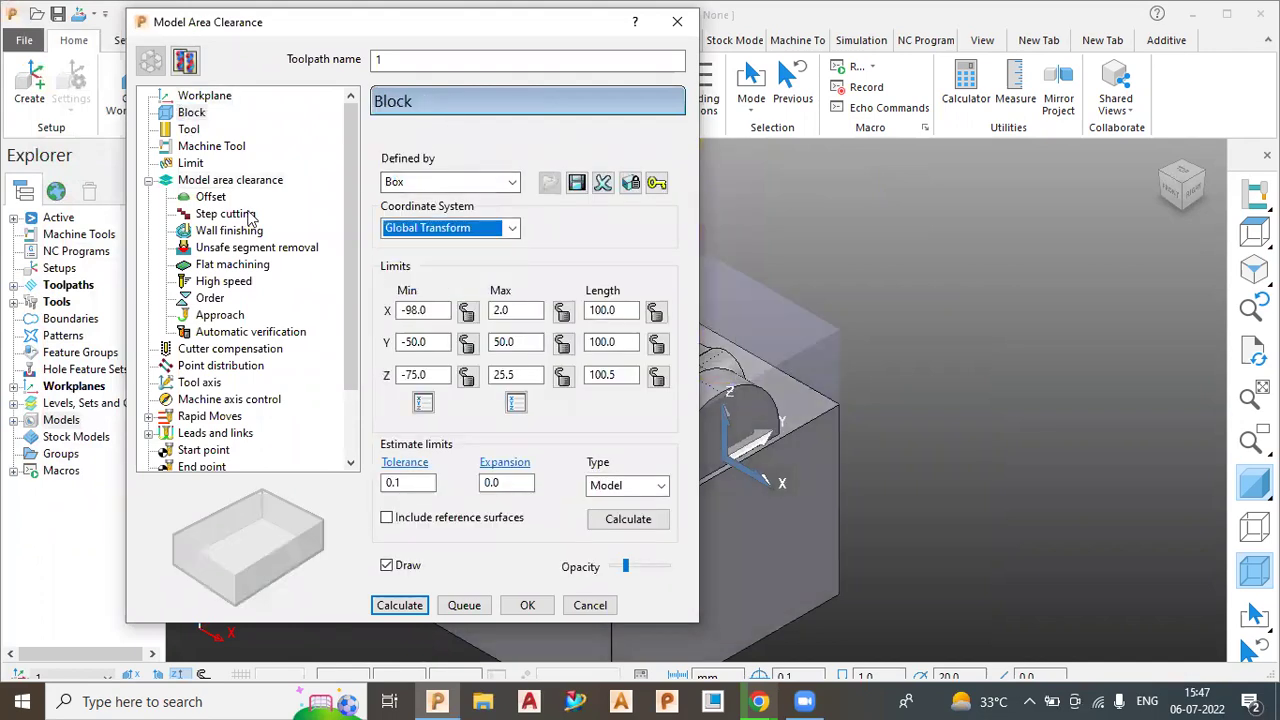
- Set the area clearance stepdown to 2 mm and stepover to 8 mm, keeping the Offset all style
{"action": "left_click", "coordinate": [230, 180]}
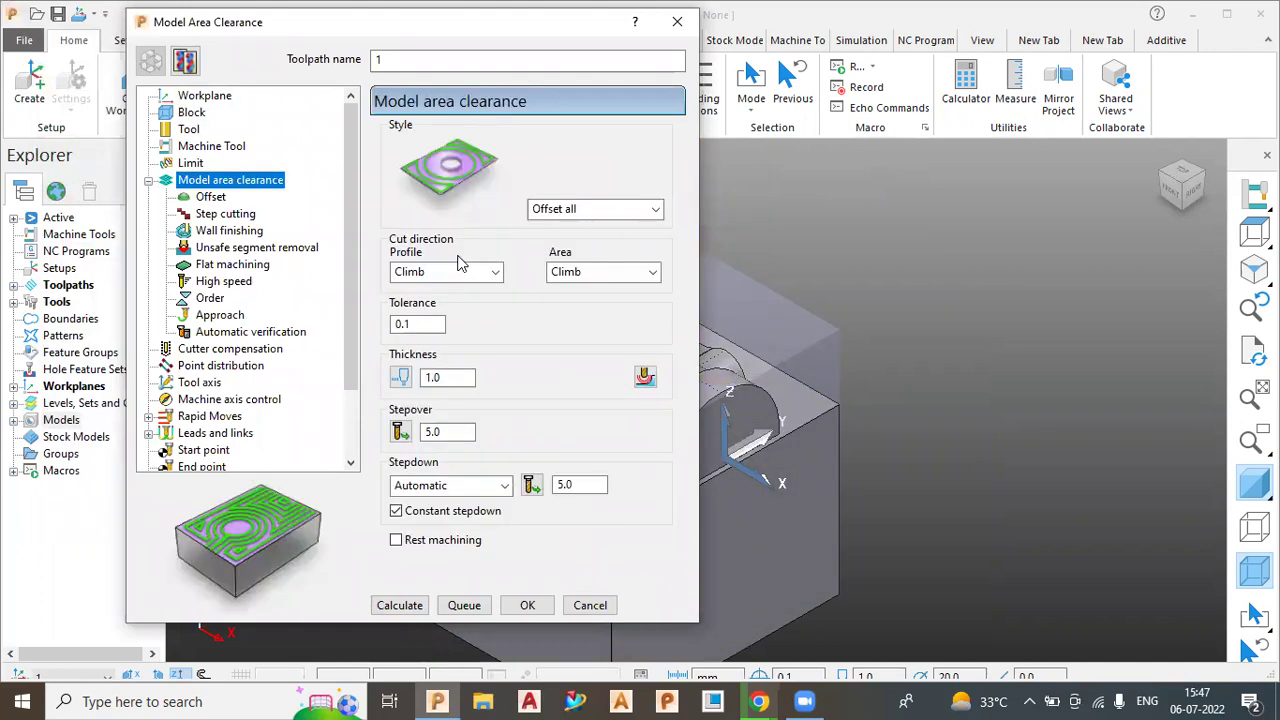
{"action": "double_click", "coordinate": [575, 486]}
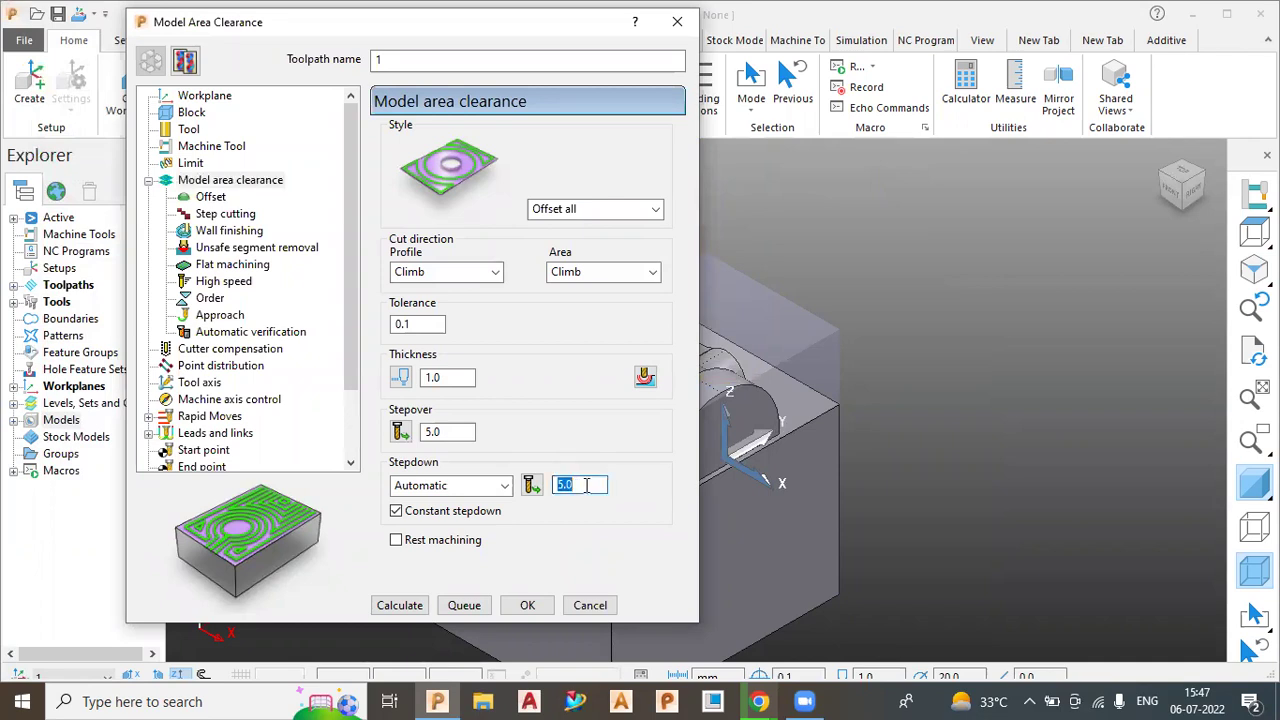
{"action": "type", "text": "2"}
{"action": "double_click", "coordinate": [453, 431]}
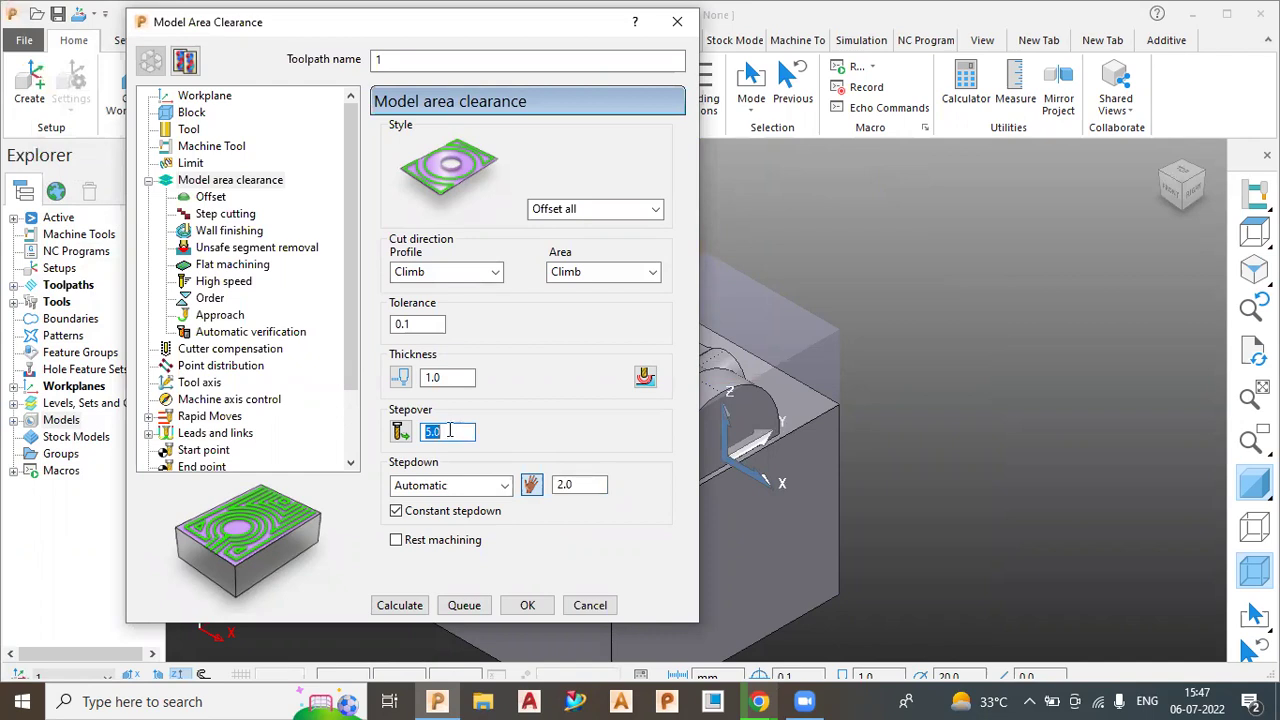
{"action": "type", "text": "8"}
{"action": "double_click", "coordinate": [440, 379]}
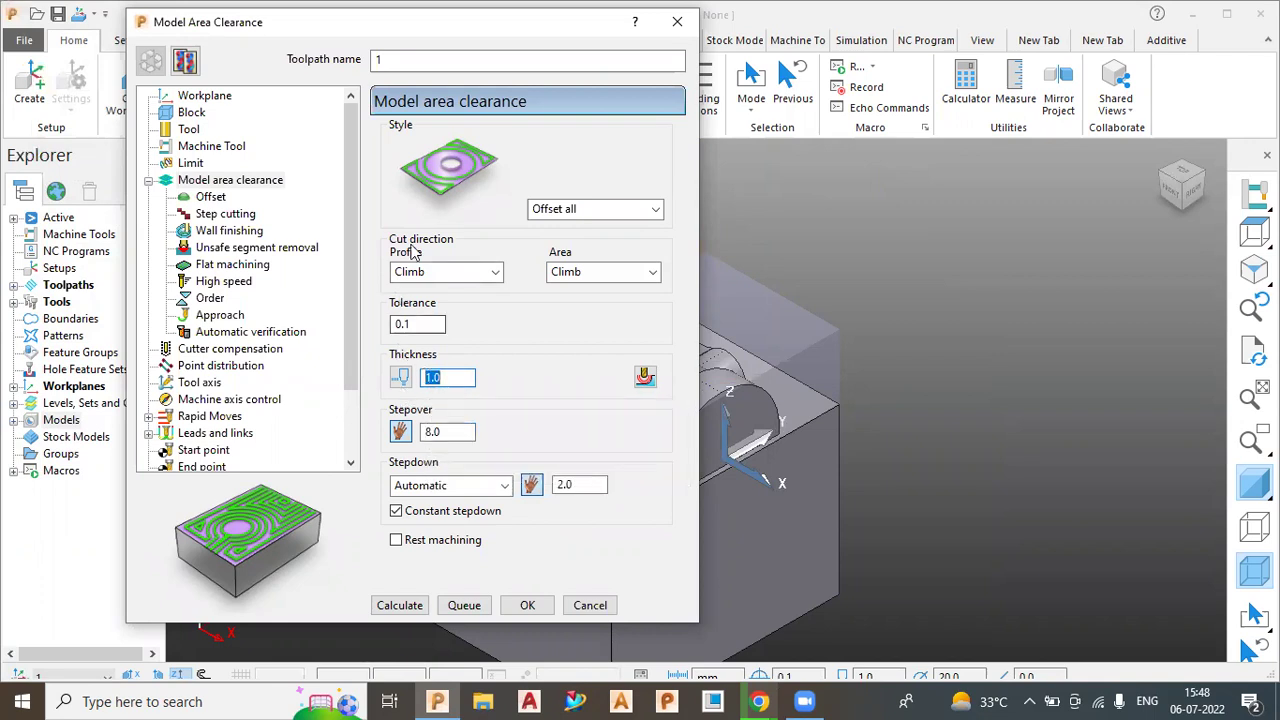
{"action": "left_click", "coordinate": [617, 213]}
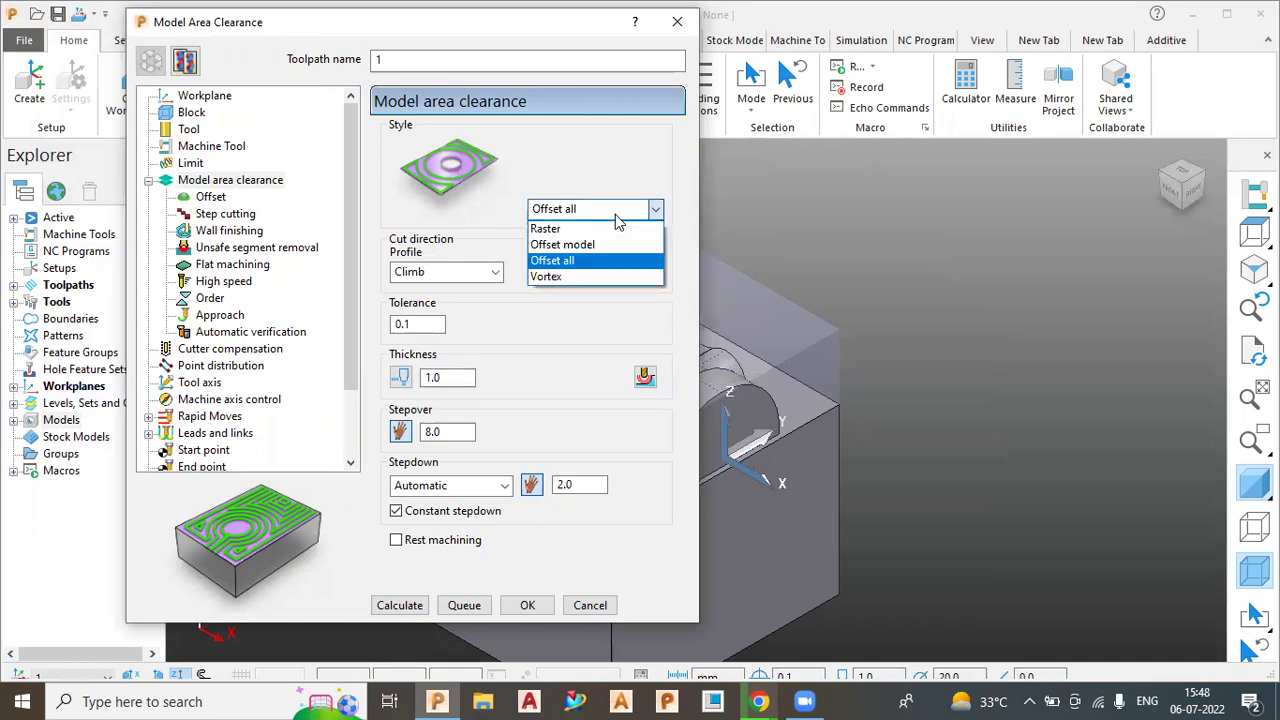
{"action": "left_click", "coordinate": [605, 258]}
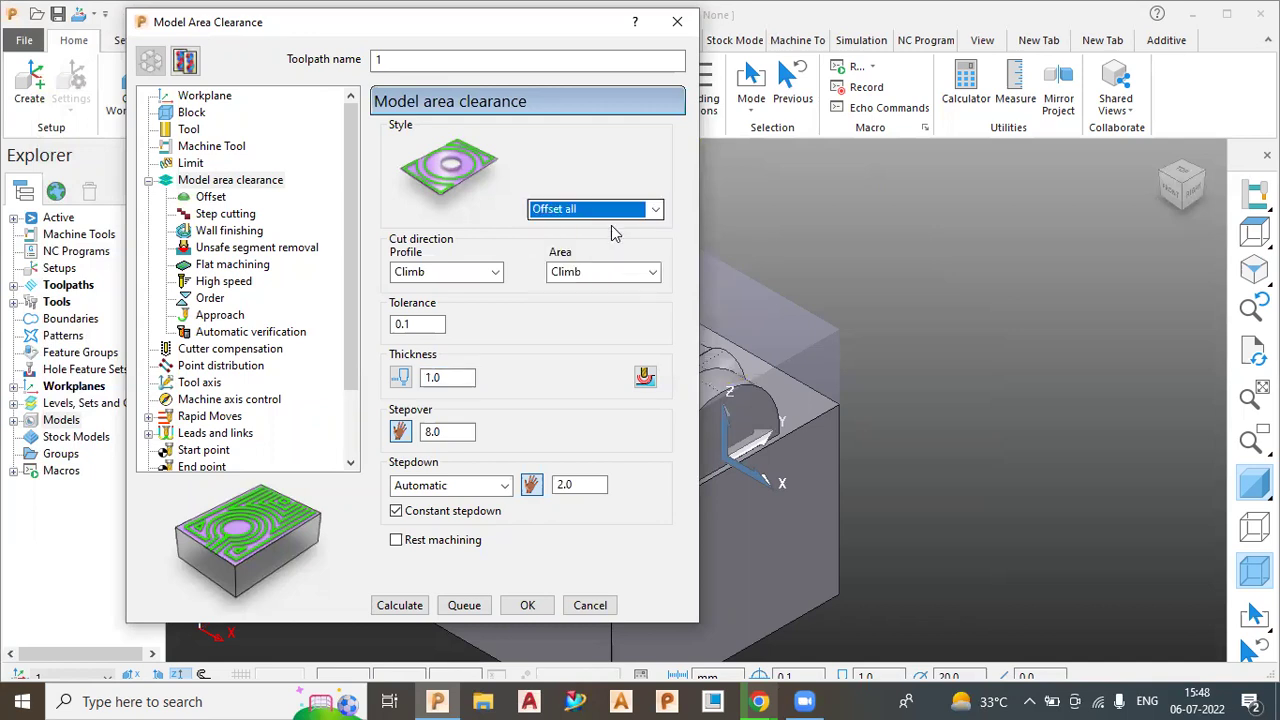
- Calculate the Model Area Clearance toolpath and dismiss the plunge moves warning
{"action": "left_click", "coordinate": [421, 607]}
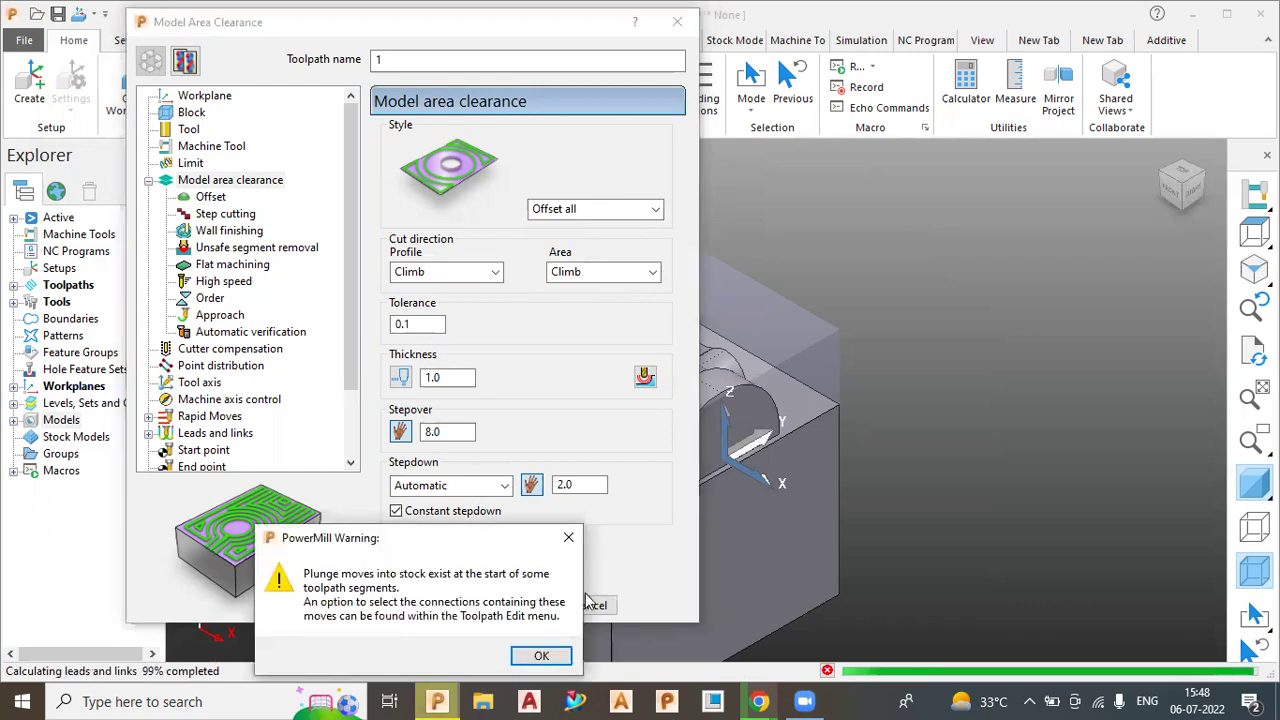
{"action": "left_click", "coordinate": [540, 652]}
{"action": "scroll", "coordinate": [850, 378], "scroll_direction": "up", "scroll_amount": 3}
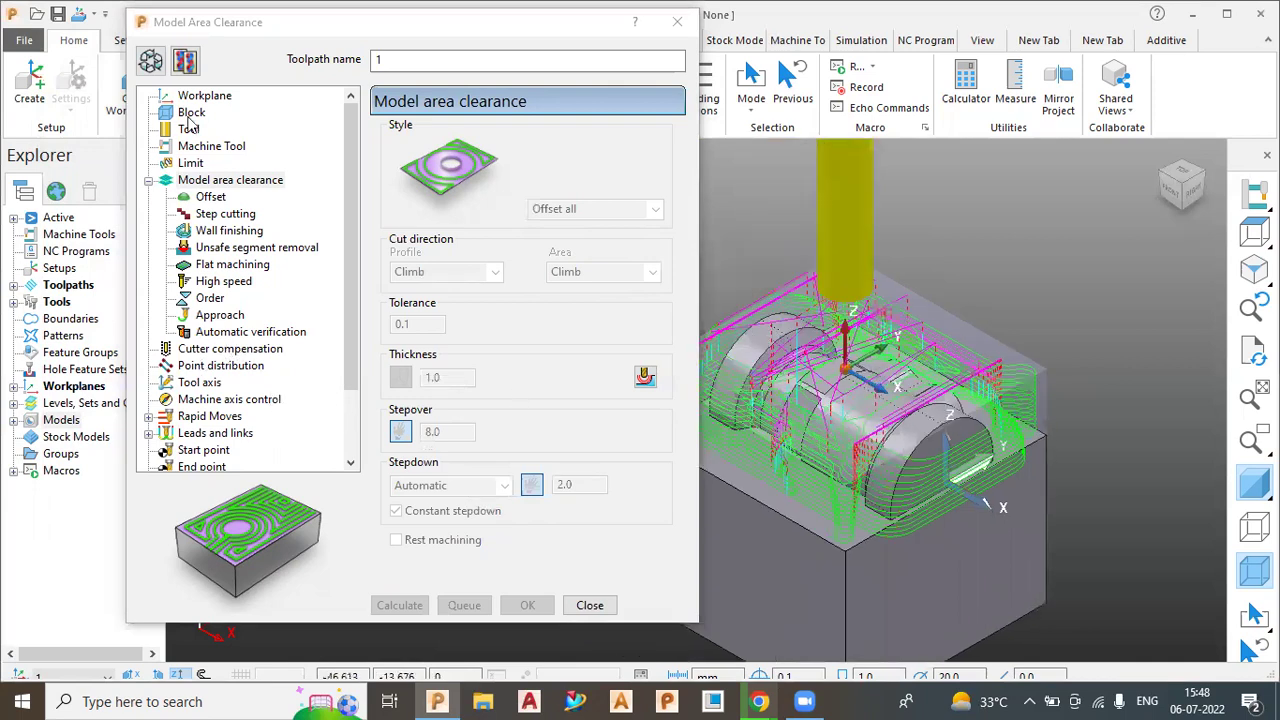
- Reopen the toolpath's parameters for editing and calculate its rapid move heights from Block and Model
{"action": "left_click", "coordinate": [150, 61]}
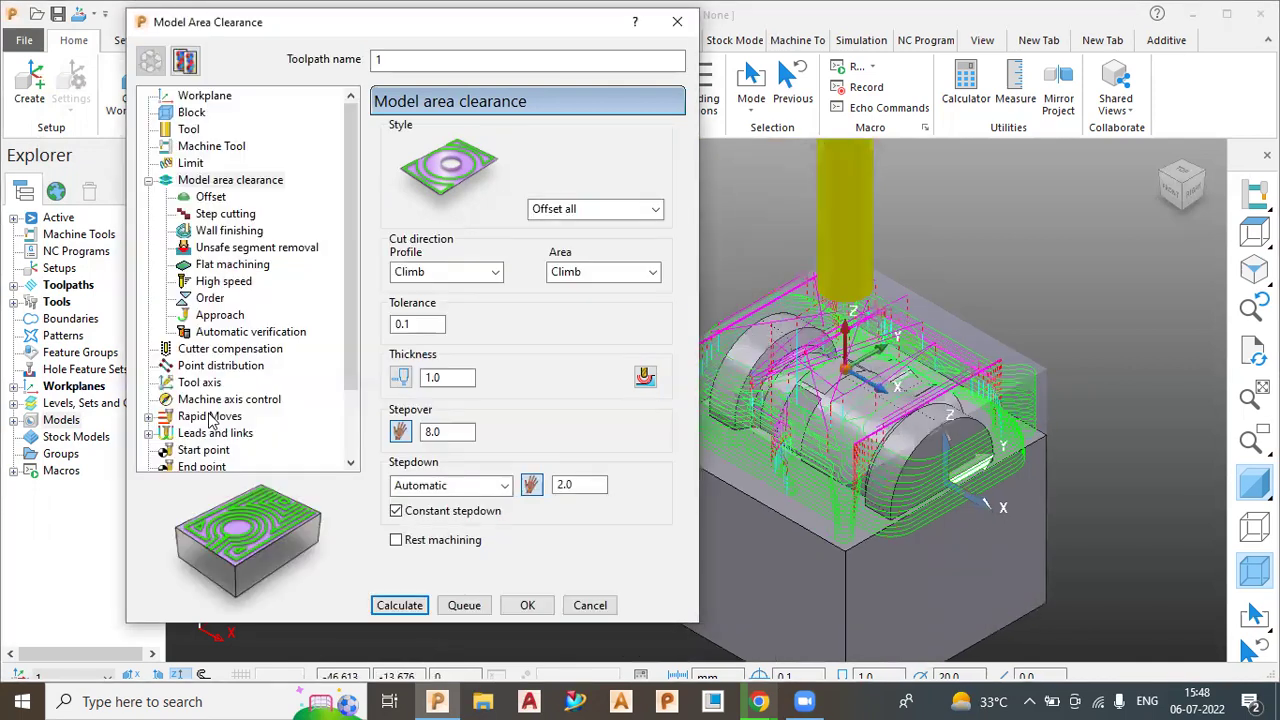
{"action": "left_click", "coordinate": [209, 415]}
{"action": "left_click", "coordinate": [625, 520]}
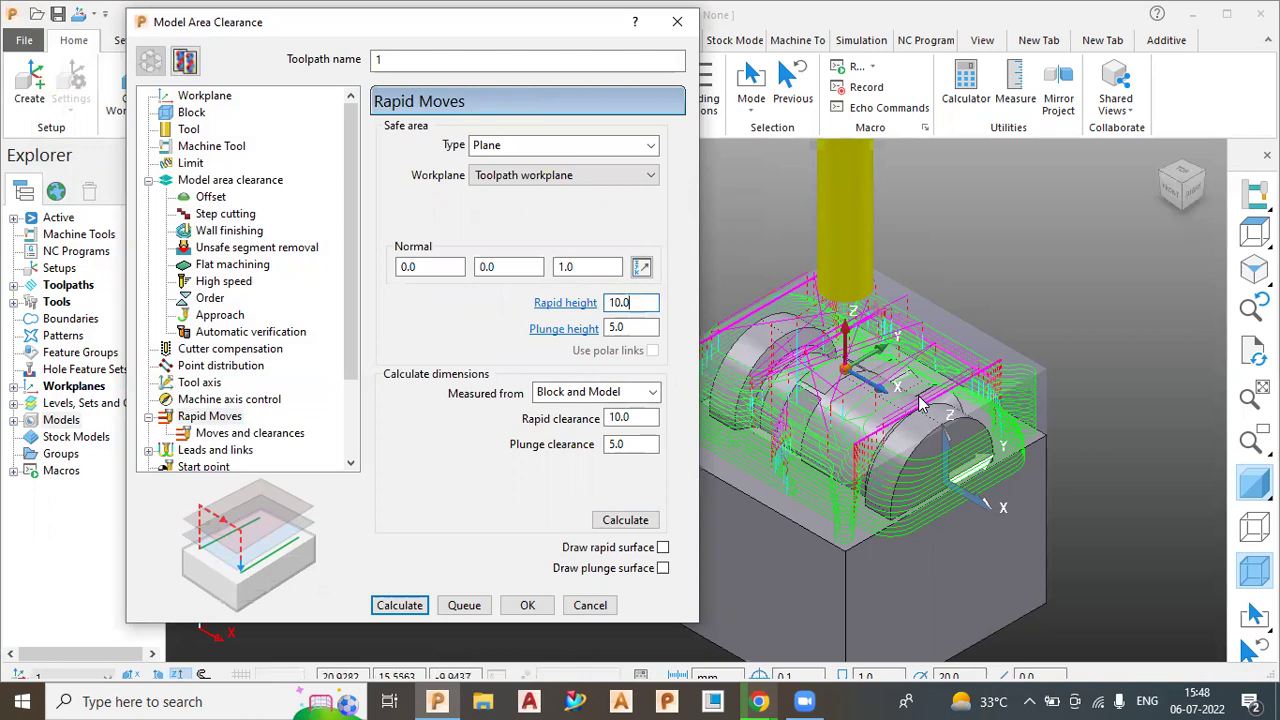
- Review the toolpath's leads and links and its feeds and speeds, and recalculate the toolpath
{"action": "scroll", "coordinate": [247, 420], "scroll_direction": "down", "scroll_amount": 2}
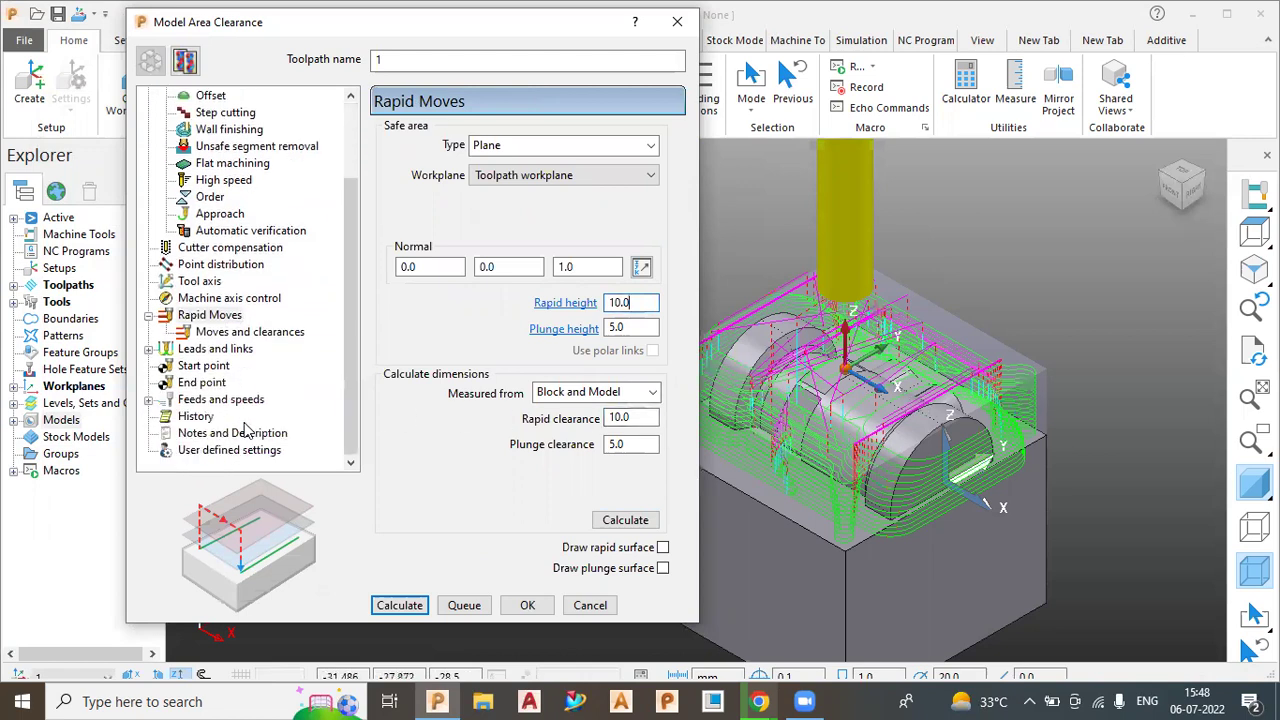
{"action": "left_click", "coordinate": [200, 350]}
{"action": "left_click", "coordinate": [149, 349]}
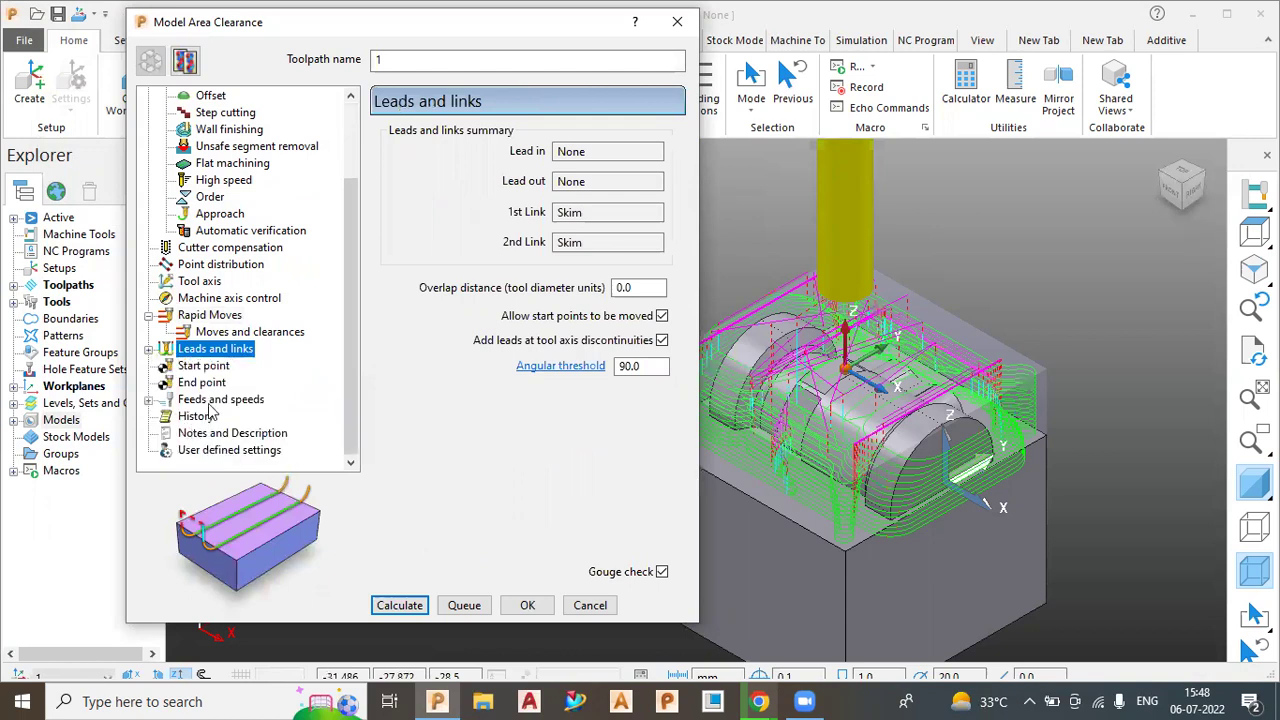
{"action": "left_click", "coordinate": [212, 400]}
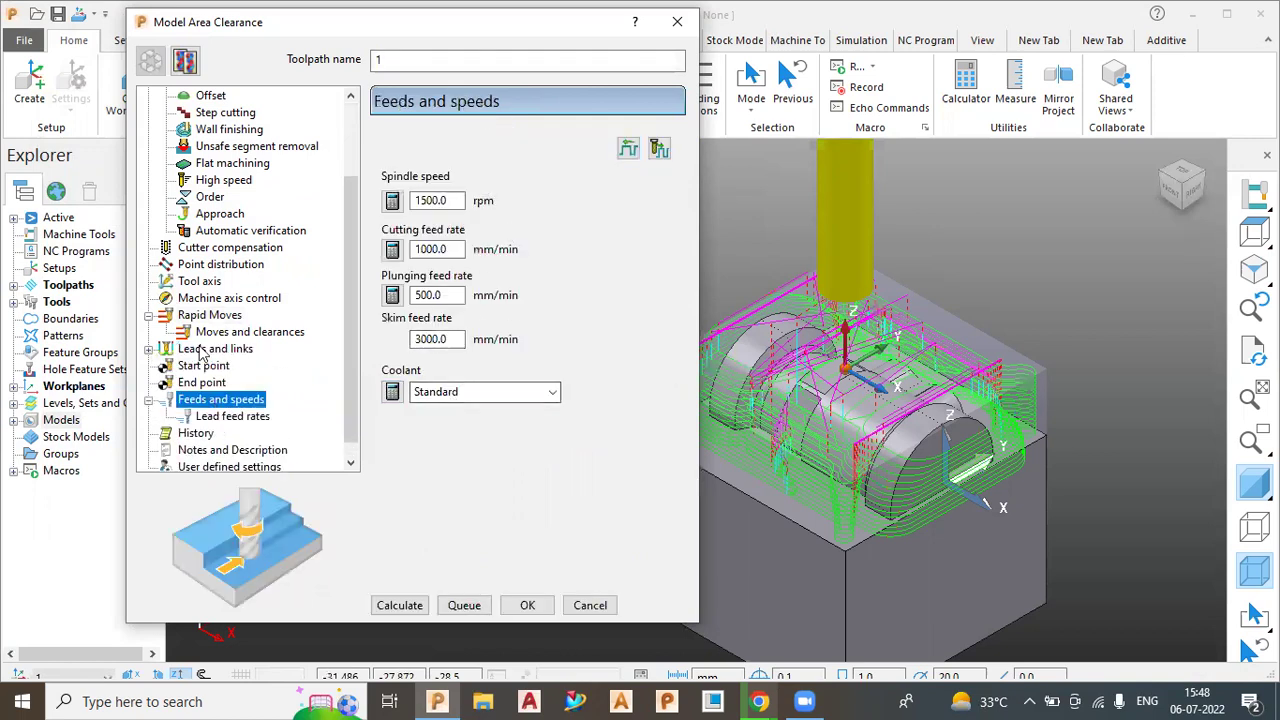
{"action": "left_click", "coordinate": [399, 606]}
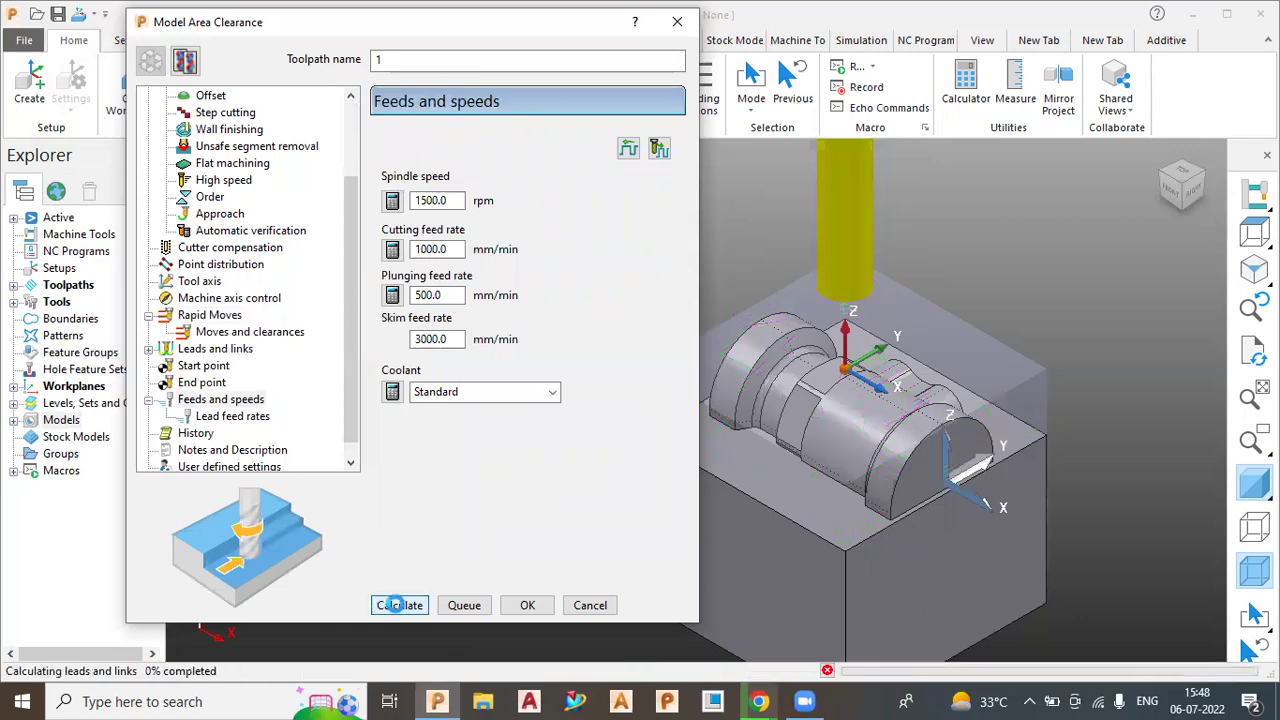
{"action": "left_click", "coordinate": [528, 653]}
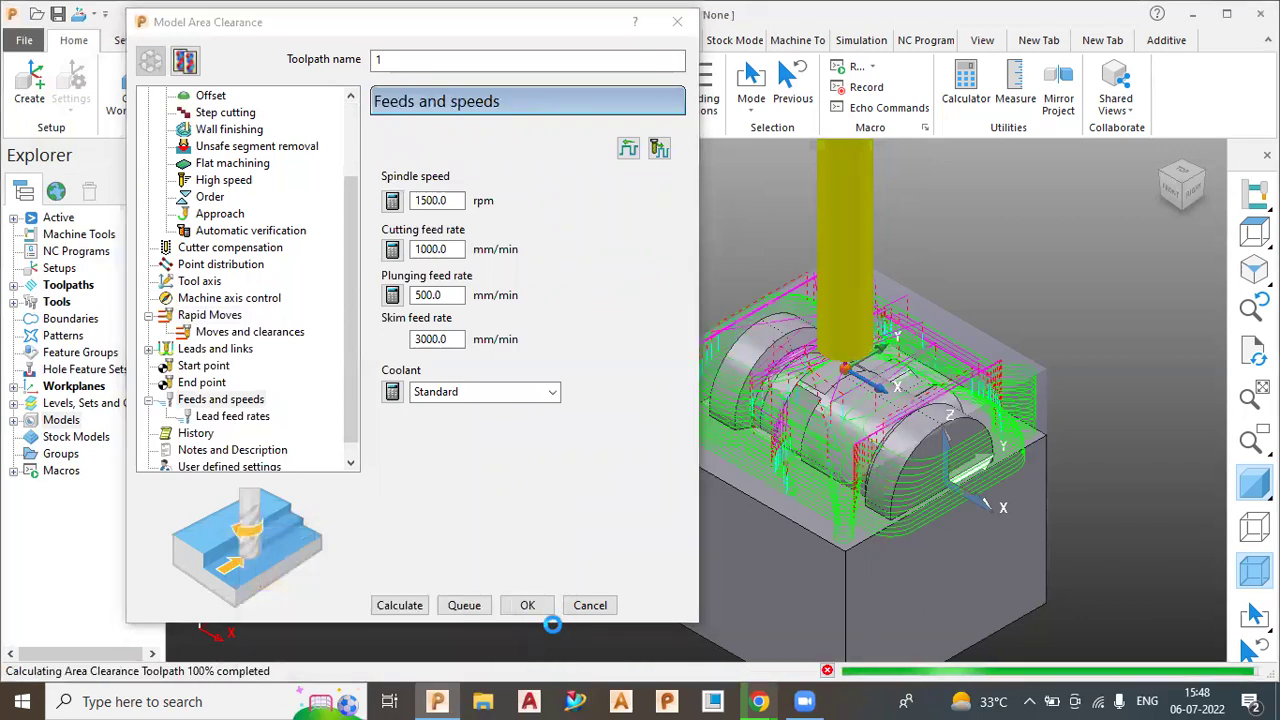
- Reopen toolpath 1's parameters for editing and enable automatic collision checking against Model and Stock in its automatic verification settings
{"action": "left_click", "coordinate": [255, 231]}
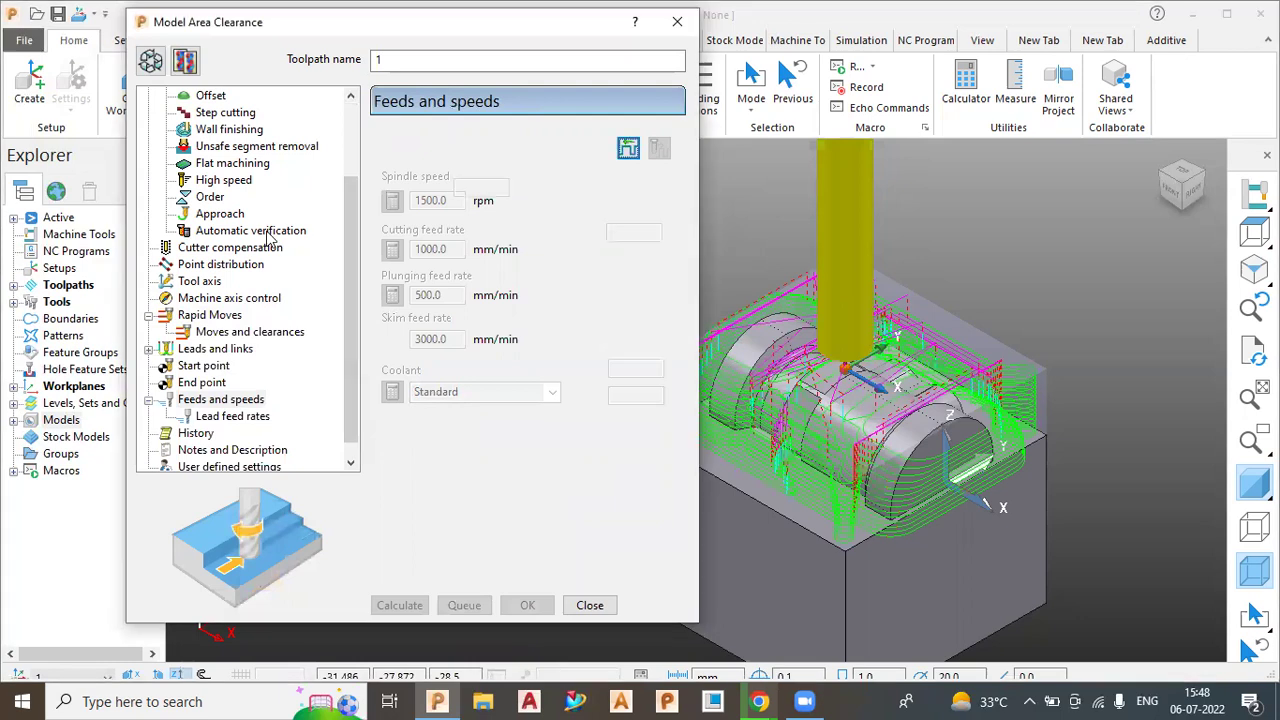
{"action": "left_click", "coordinate": [13, 287]}
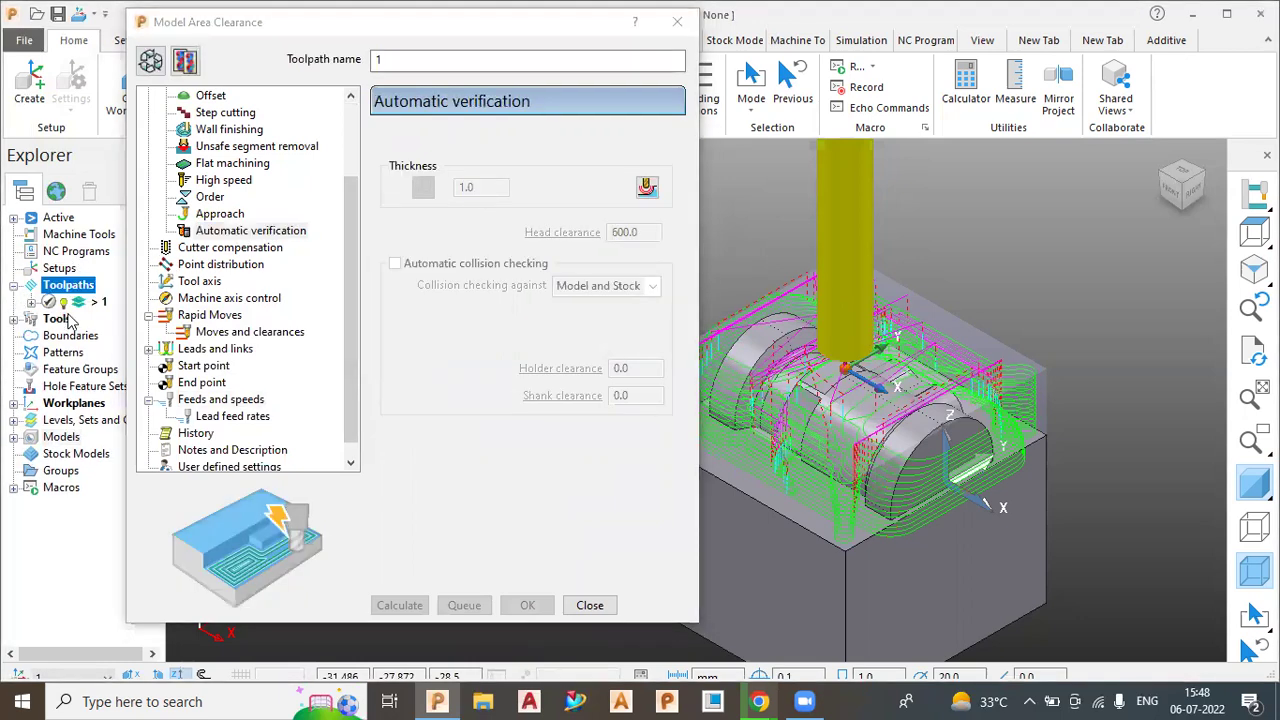
{"action": "left_click", "coordinate": [150, 61]}
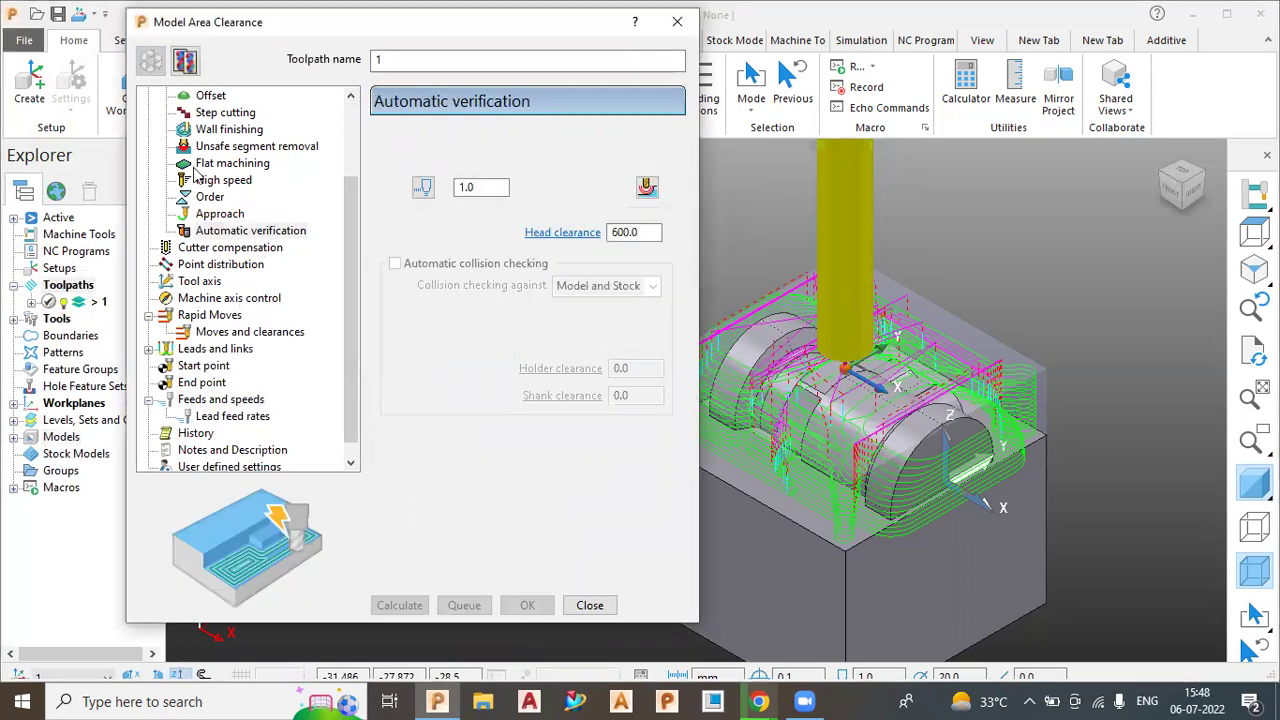
{"action": "left_click", "coordinate": [236, 231]}
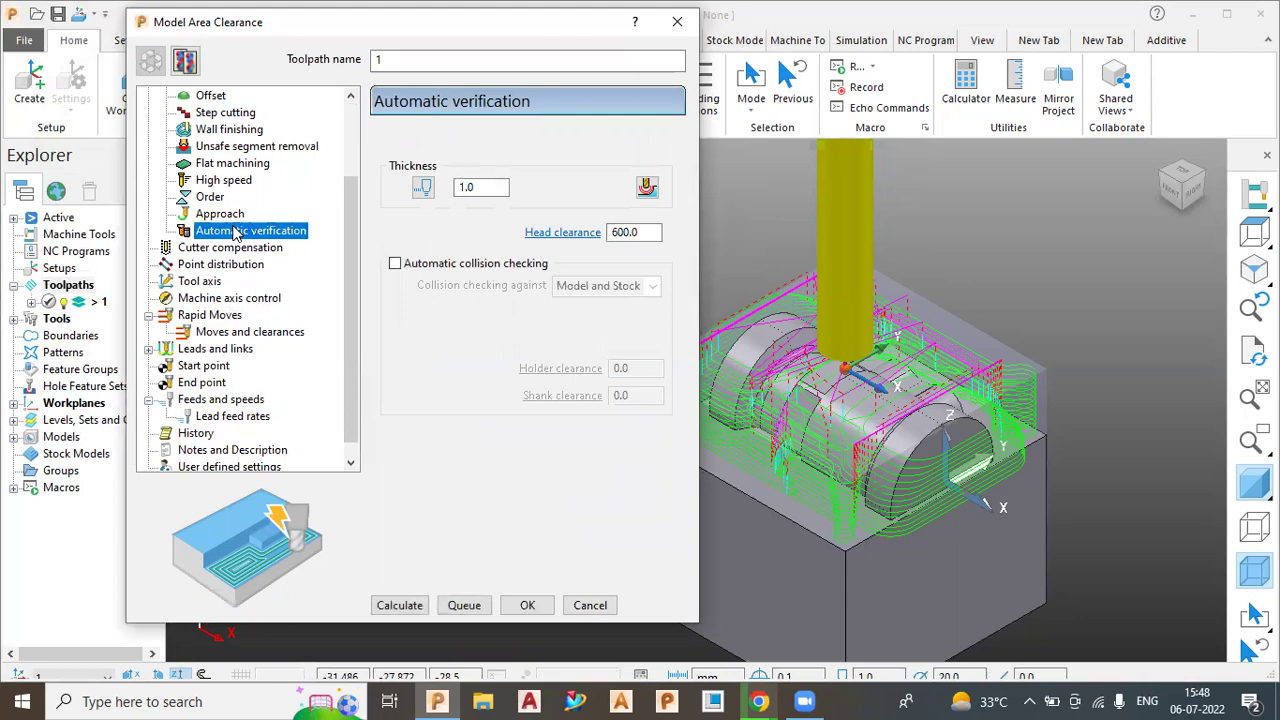
{"action": "double_click", "coordinate": [481, 190]}
{"action": "left_click", "coordinate": [443, 266]}
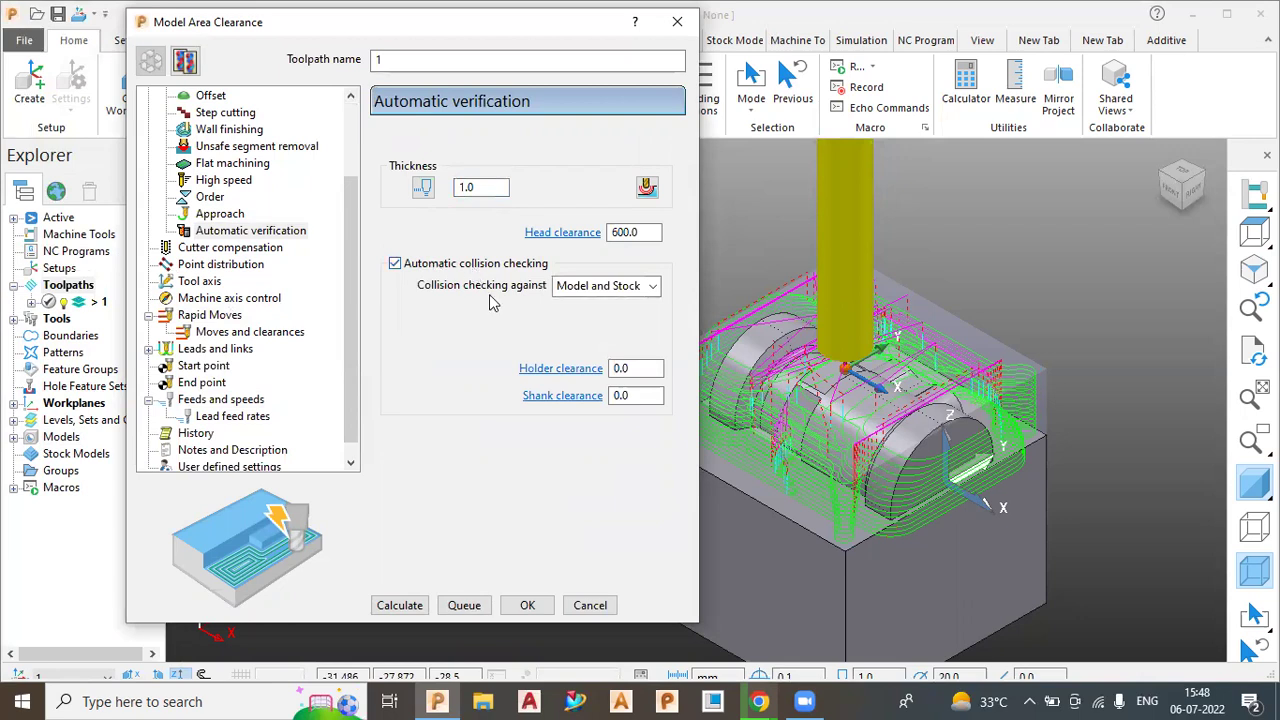
- Recalculate toolpath 1, dismiss the plunge moves warning and close the Model Area Clearance settings
{"action": "left_click", "coordinate": [404, 605]}
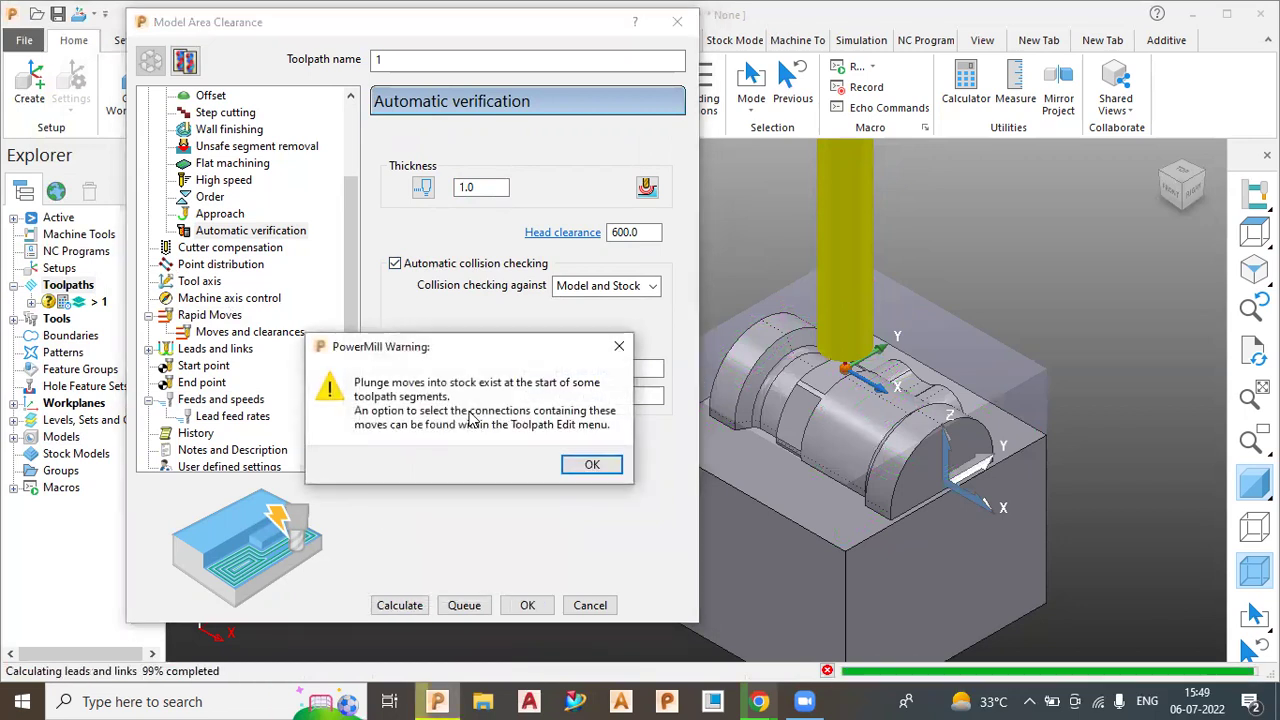
{"action": "left_click", "coordinate": [588, 465]}
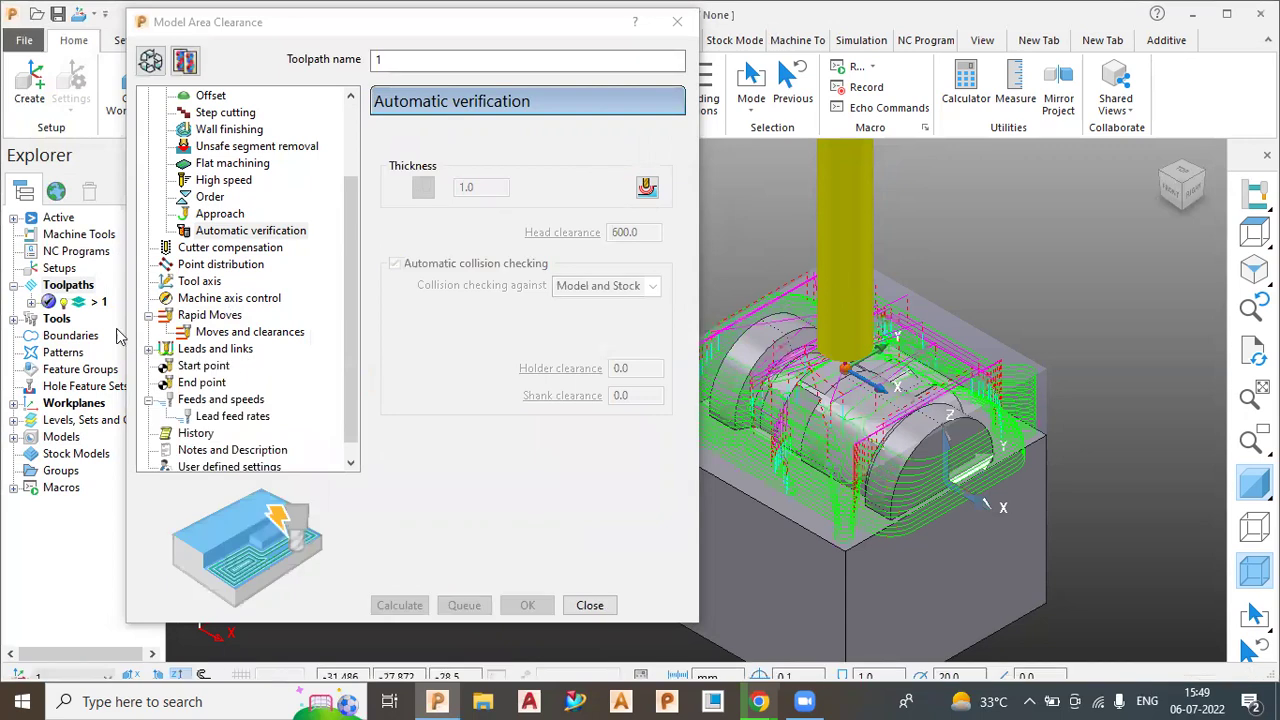
{"action": "left_click", "coordinate": [589, 605]}
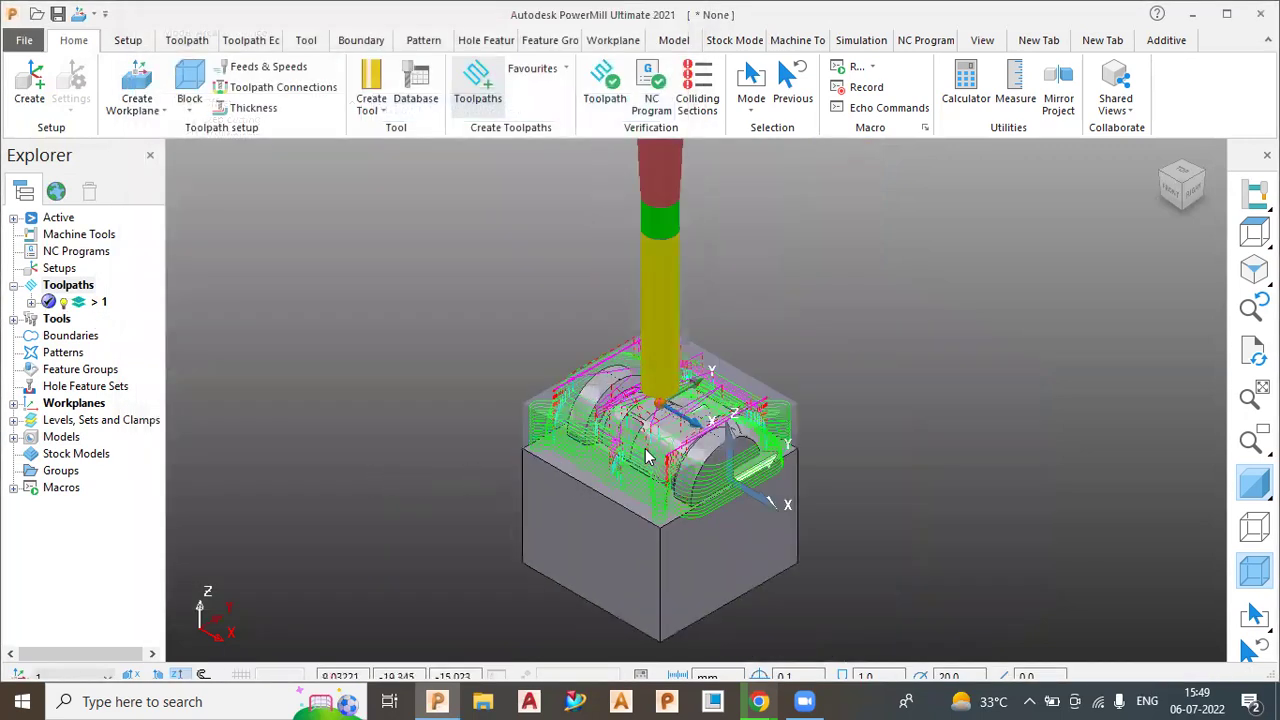
- Examine the calculated area clearance passes and link moves around the part up close
{"action": "scroll", "coordinate": [647, 458], "scroll_direction": "up", "scroll_amount": 2}
{"action": "scroll", "coordinate": [647, 343], "scroll_direction": "up", "scroll_amount": 3}
{"action": "scroll", "coordinate": [632, 256], "scroll_direction": "down", "scroll_amount": 1}
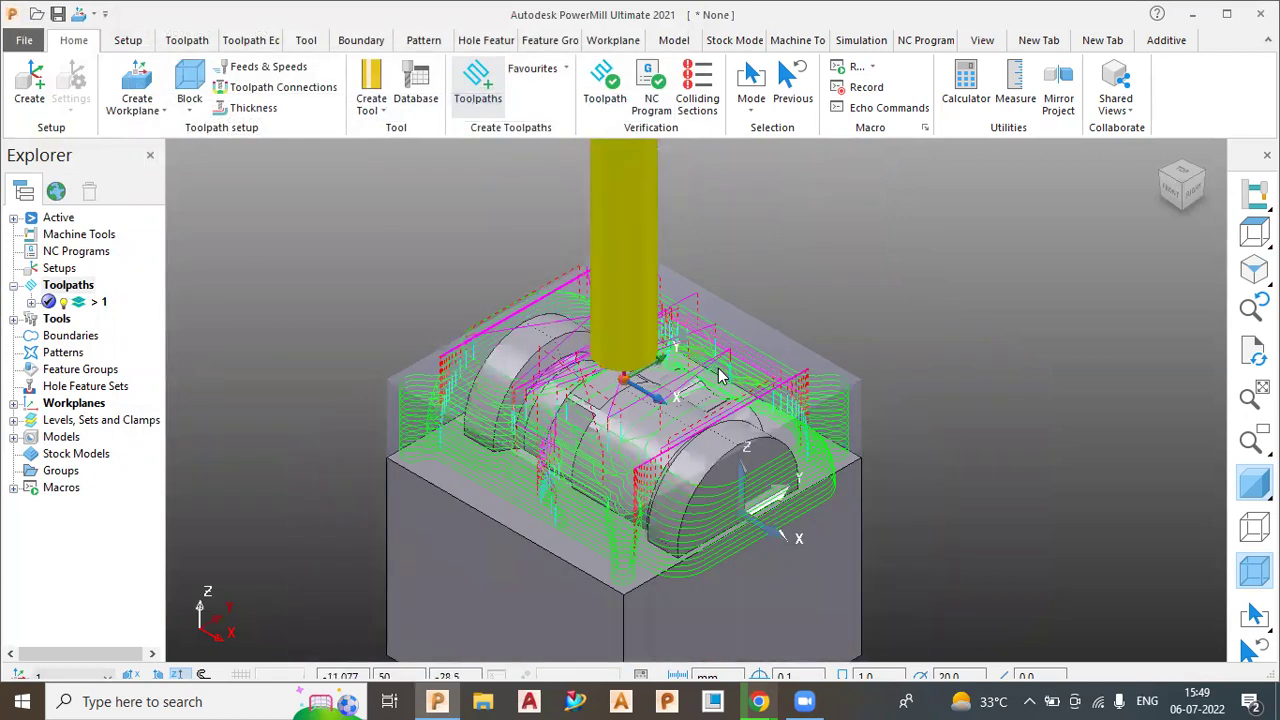
{"action": "scroll", "coordinate": [712, 384], "scroll_direction": "up", "scroll_amount": 1}
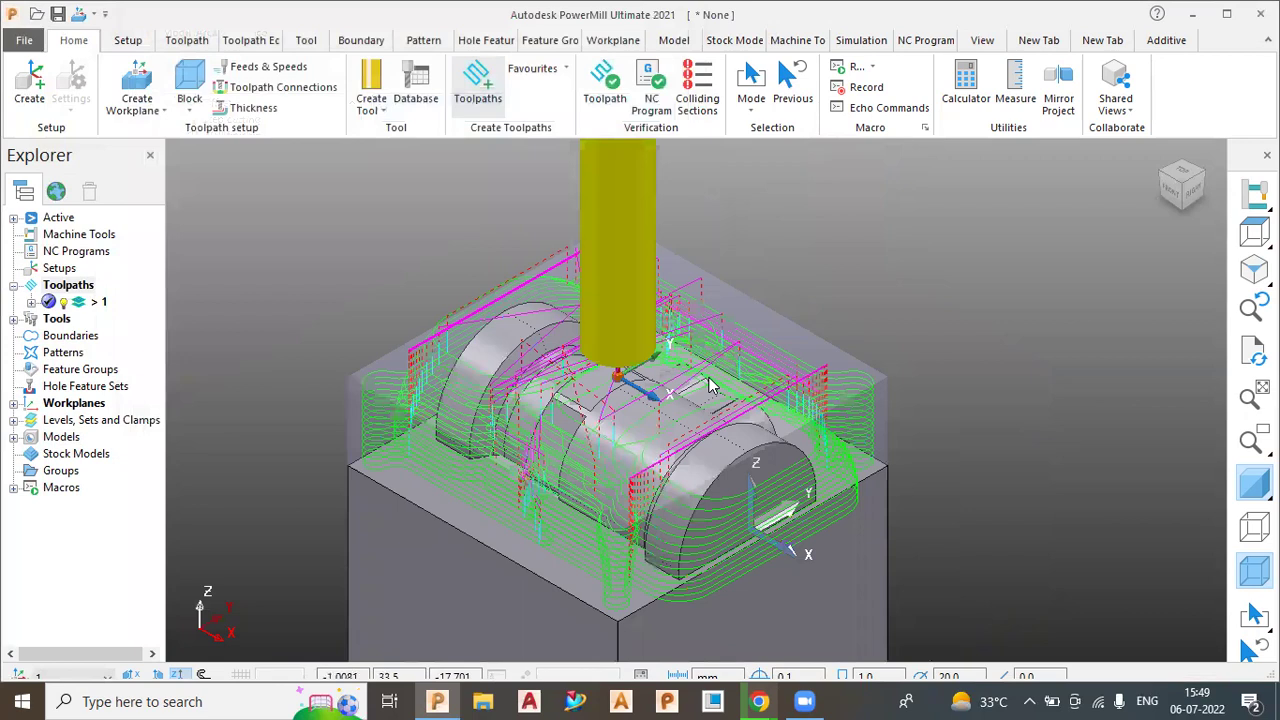
{"action": "scroll", "coordinate": [712, 384], "scroll_direction": "up", "scroll_amount": 2}
{"action": "scroll", "coordinate": [508, 355], "scroll_direction": "down", "scroll_amount": 3}
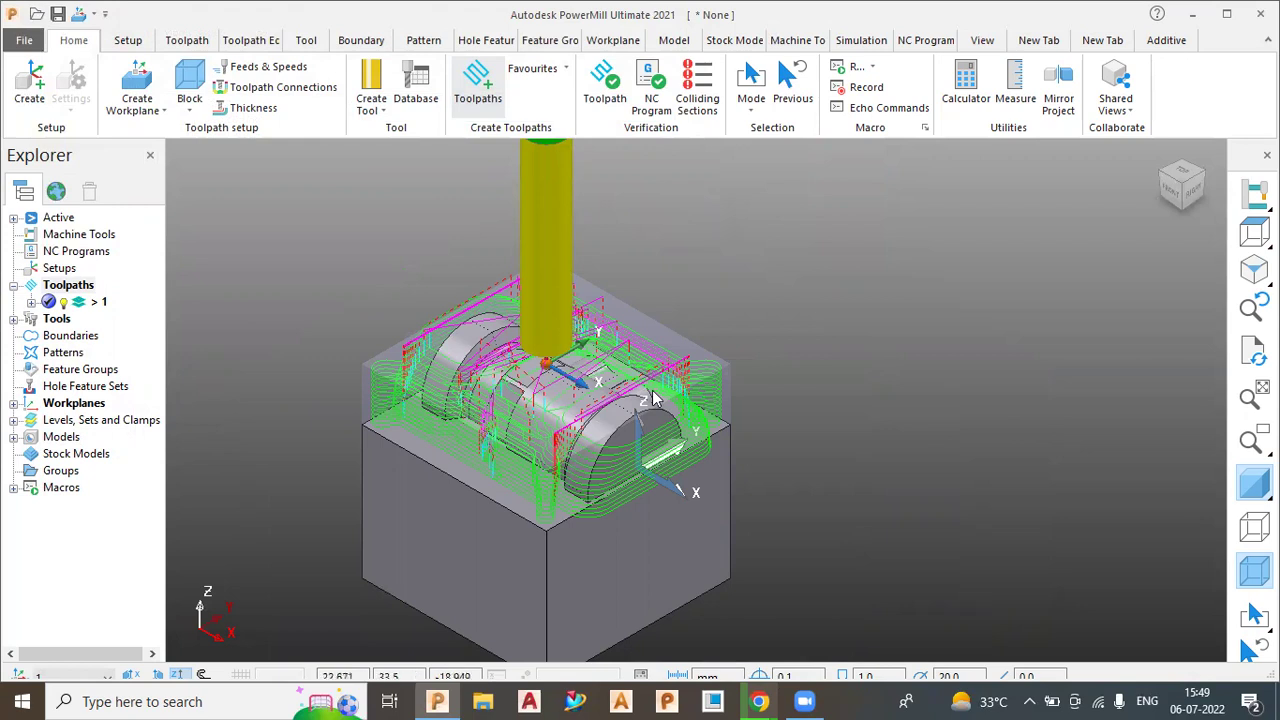
{"action": "scroll", "coordinate": [394, 330], "scroll_direction": "up", "scroll_amount": 2}
{"action": "scroll", "coordinate": [392, 322], "scroll_direction": "down", "scroll_amount": 1}
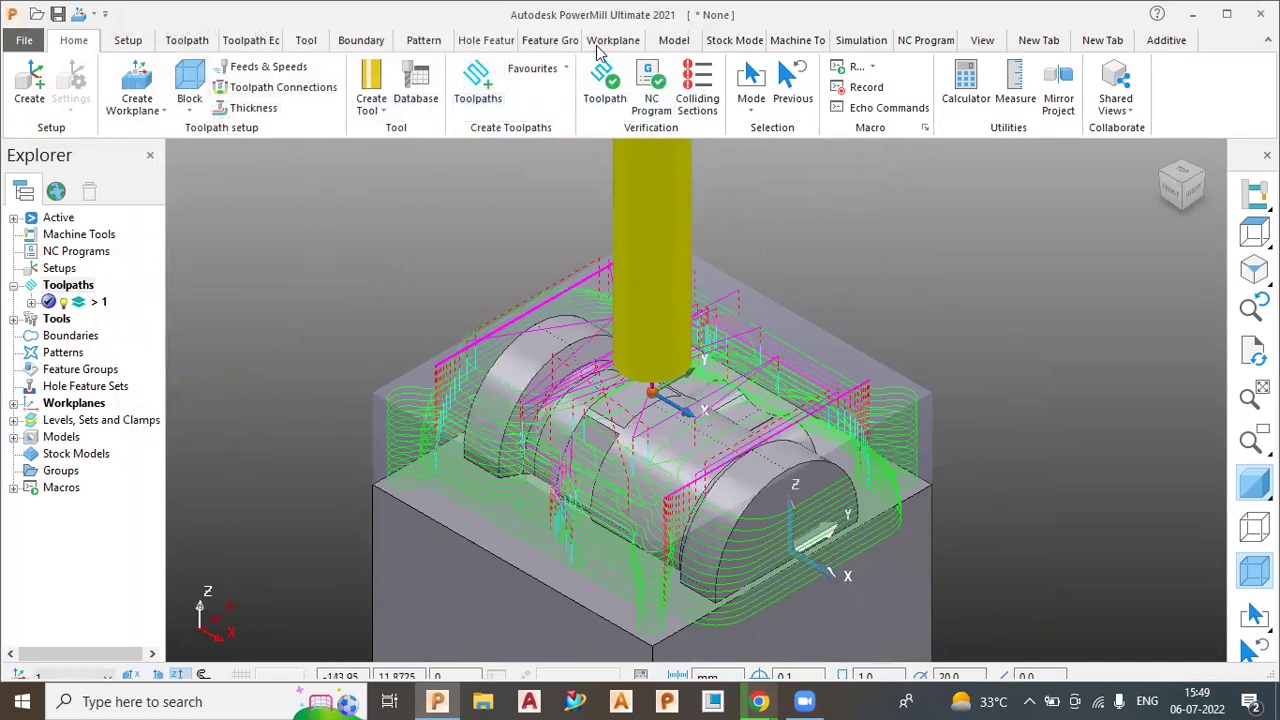
- Load toolpath 1 as the entity for simulation
{"action": "left_click", "coordinate": [870, 44]}
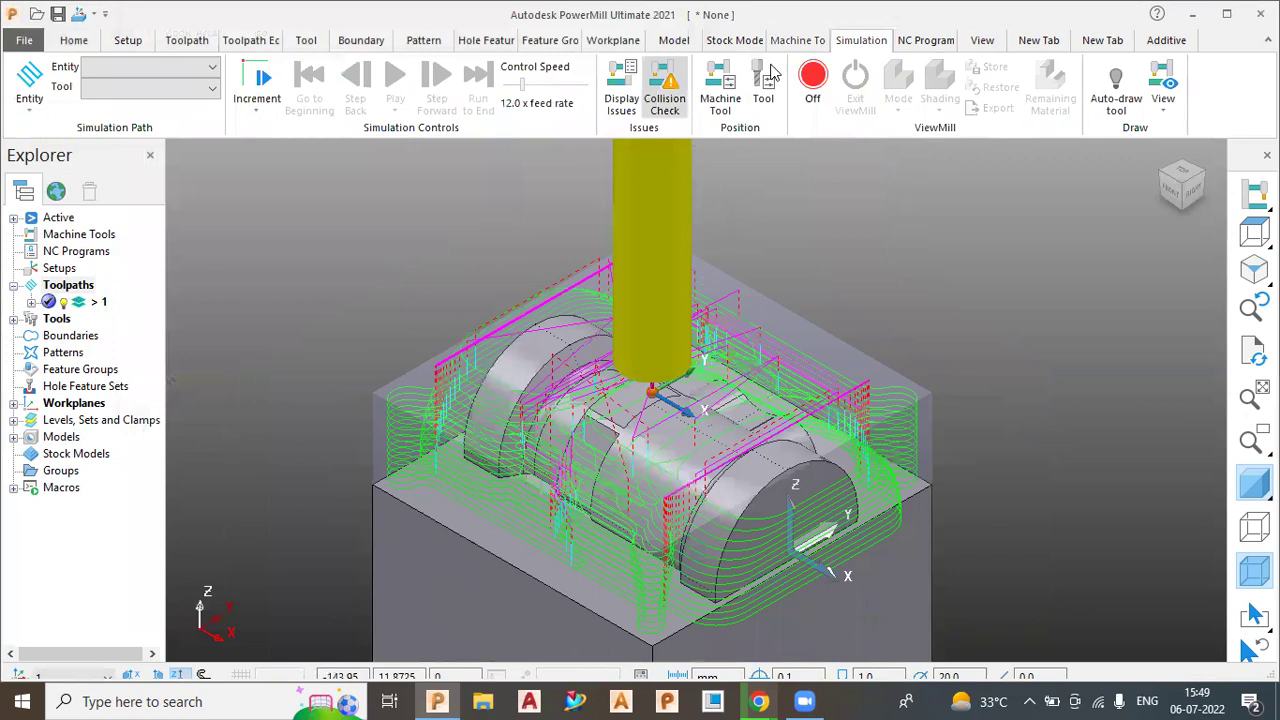
{"action": "left_click", "coordinate": [175, 67]}
{"action": "left_click", "coordinate": [140, 139]}
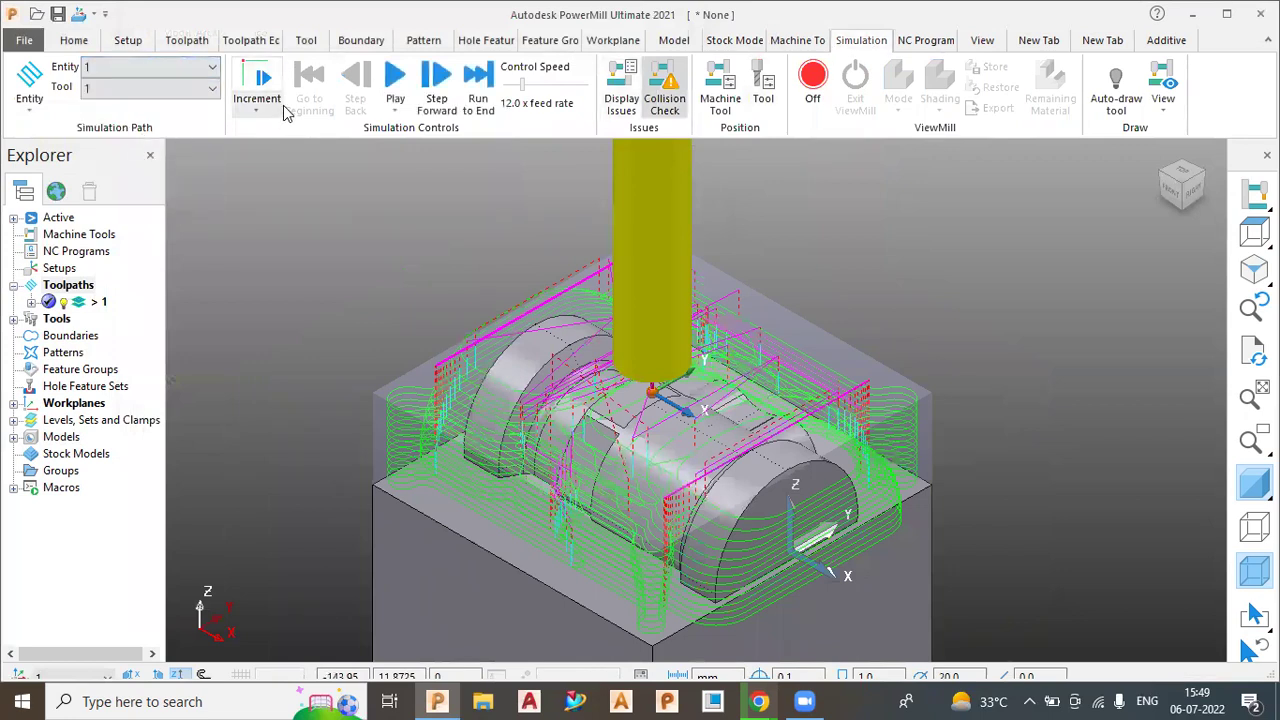
- Turn on ViewMill in Fixed direction mode and choose a shading style for the stock display
{"action": "left_click", "coordinate": [814, 85]}
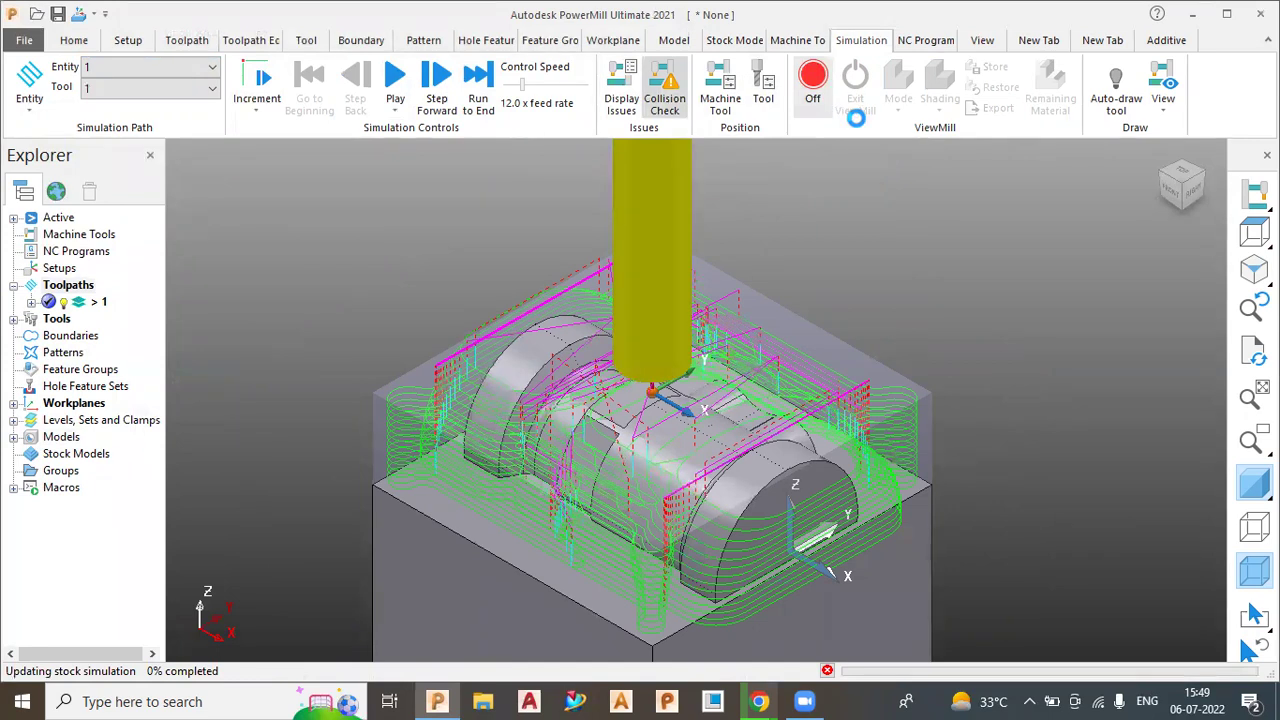
{"action": "left_click", "coordinate": [906, 112]}
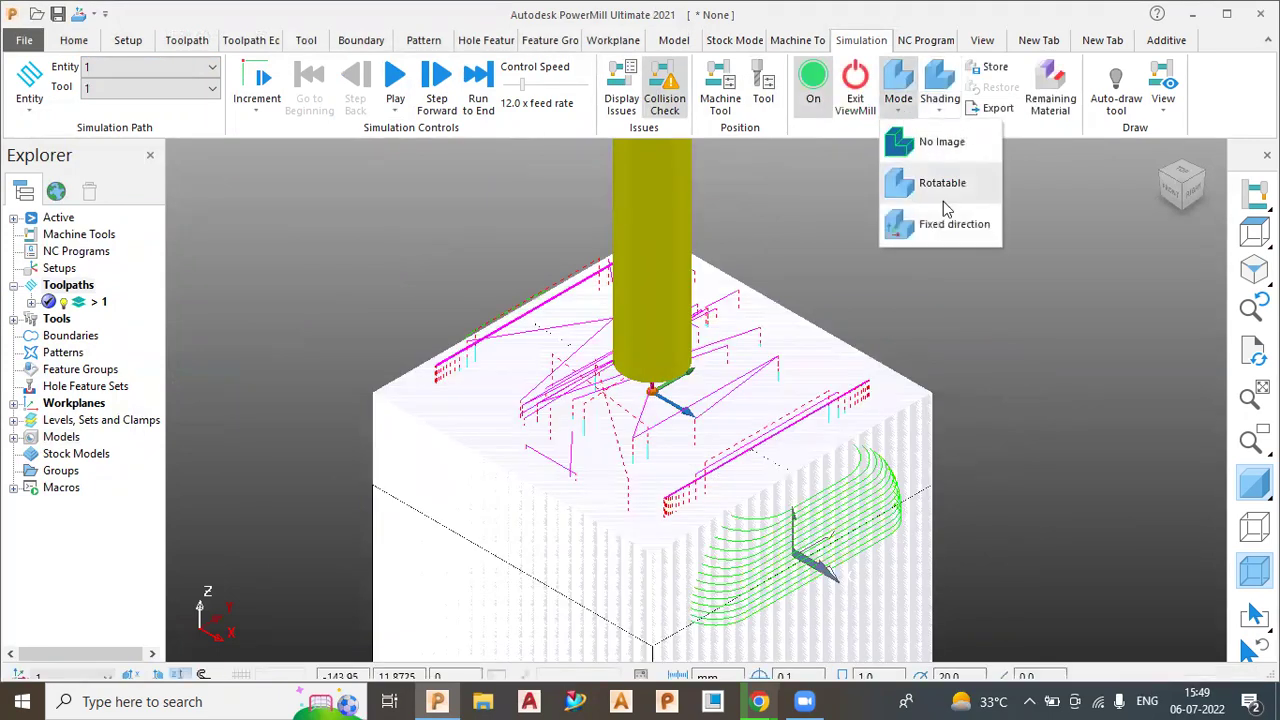
{"action": "left_click", "coordinate": [945, 224]}
{"action": "left_click", "coordinate": [940, 100]}
{"action": "left_click", "coordinate": [952, 232]}
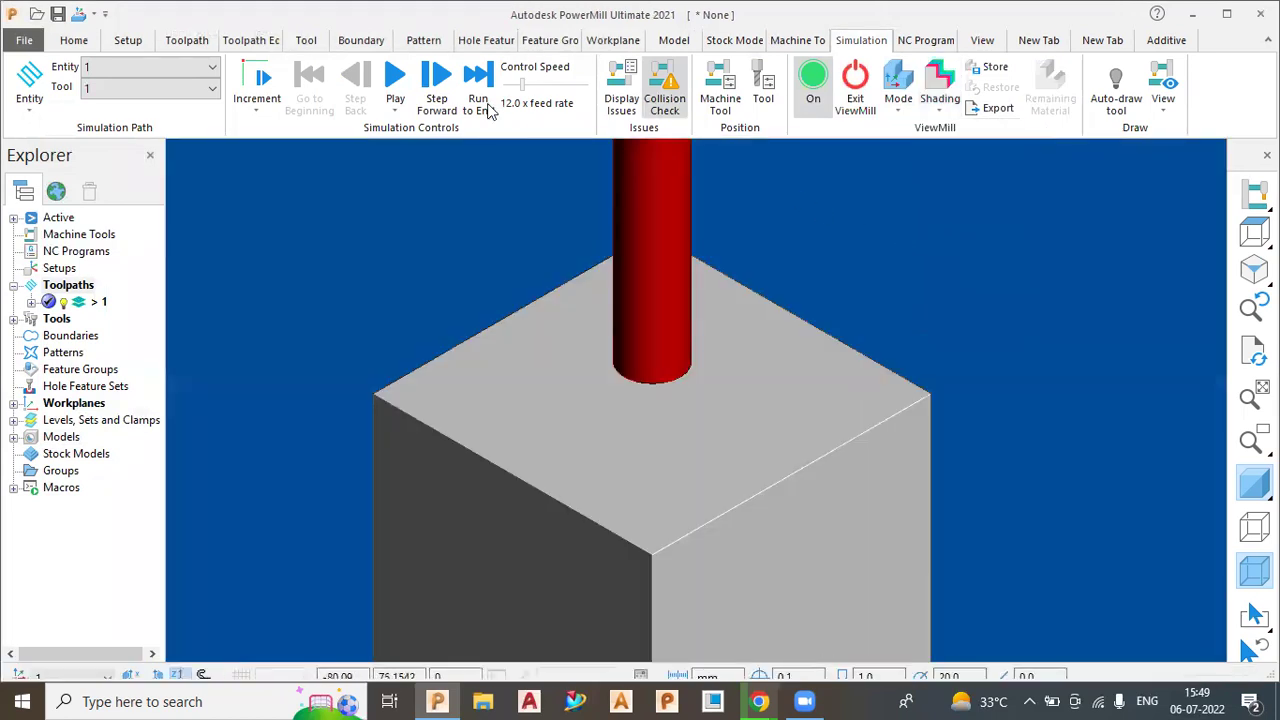
- Play the toolpath's material removal simulation, raising the speed to 50 and 130 times feed rate, and exit ViewMill
{"action": "left_click", "coordinate": [397, 82]}
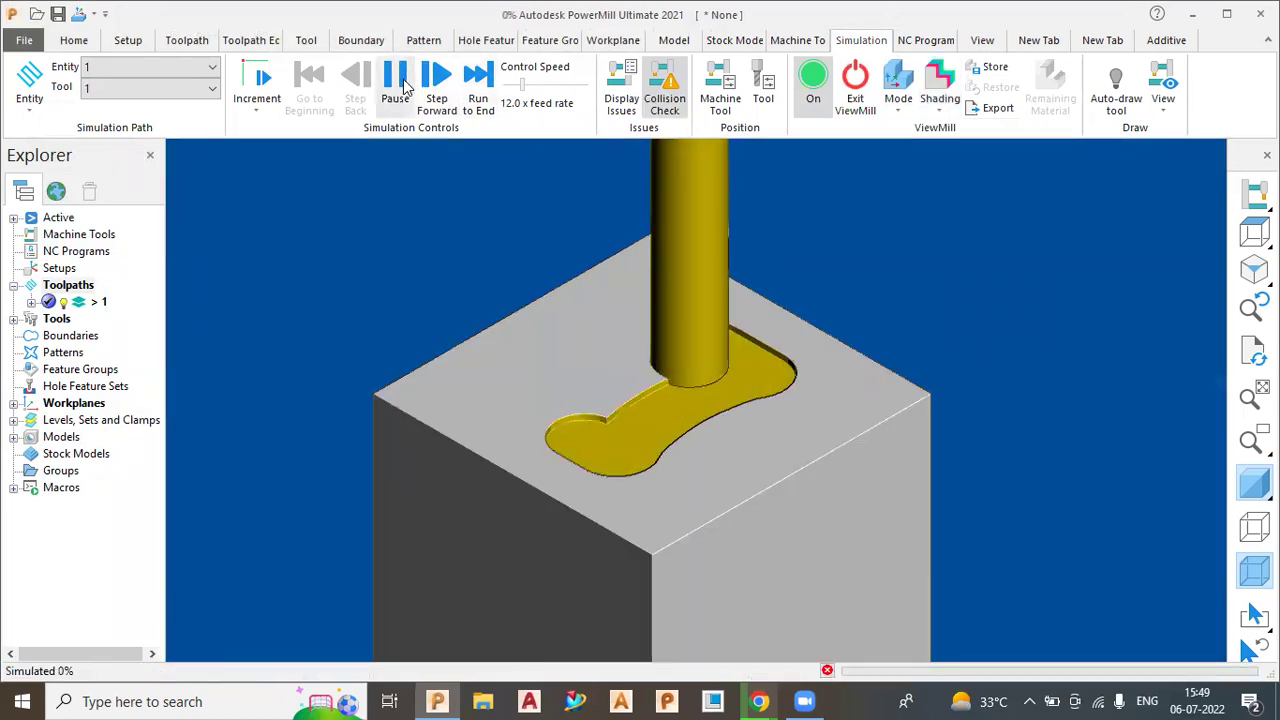
{"action": "left_click", "coordinate": [553, 84]}
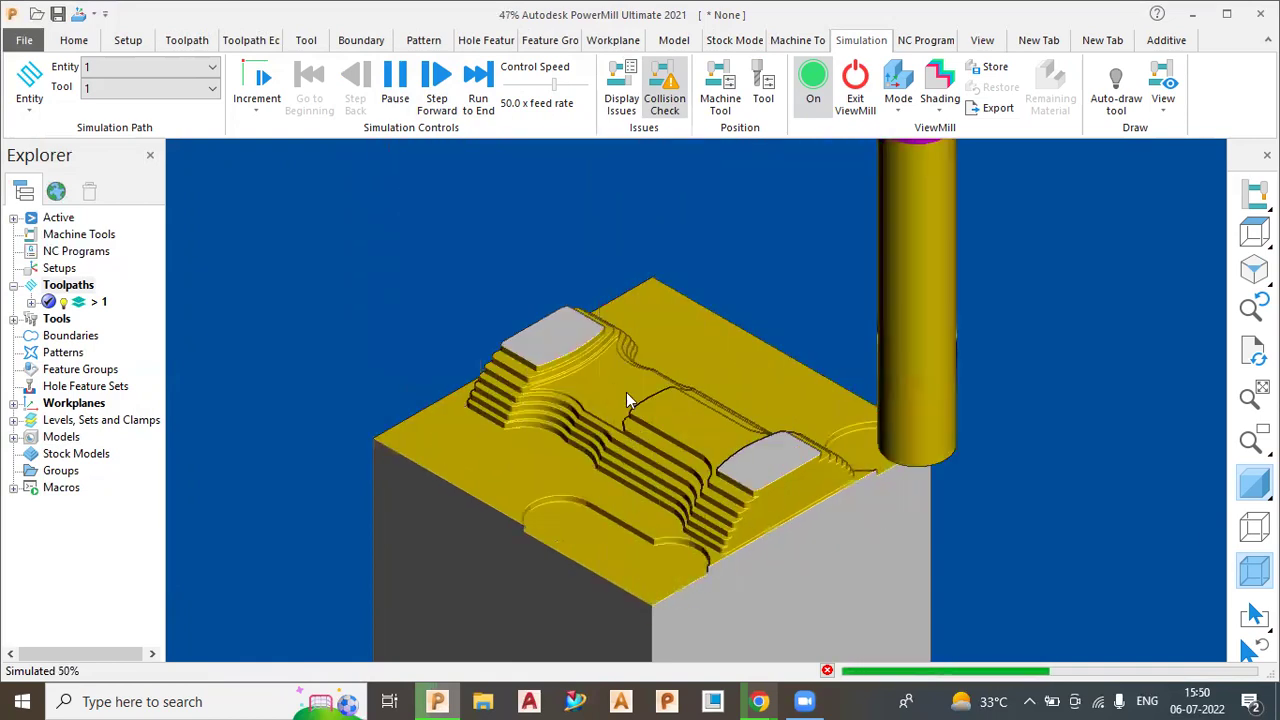
{"action": "left_click", "coordinate": [576, 86]}
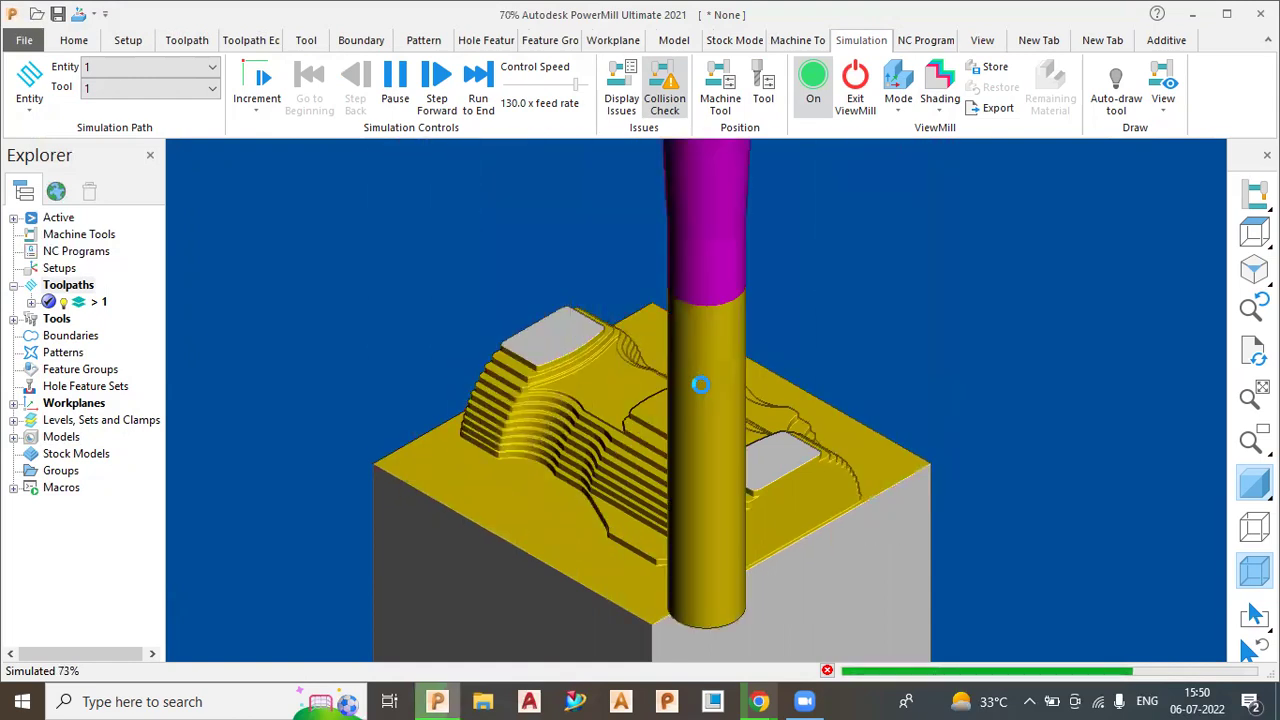
{"action": "left_click", "coordinate": [855, 105]}
{"action": "left_click", "coordinate": [810, 143]}
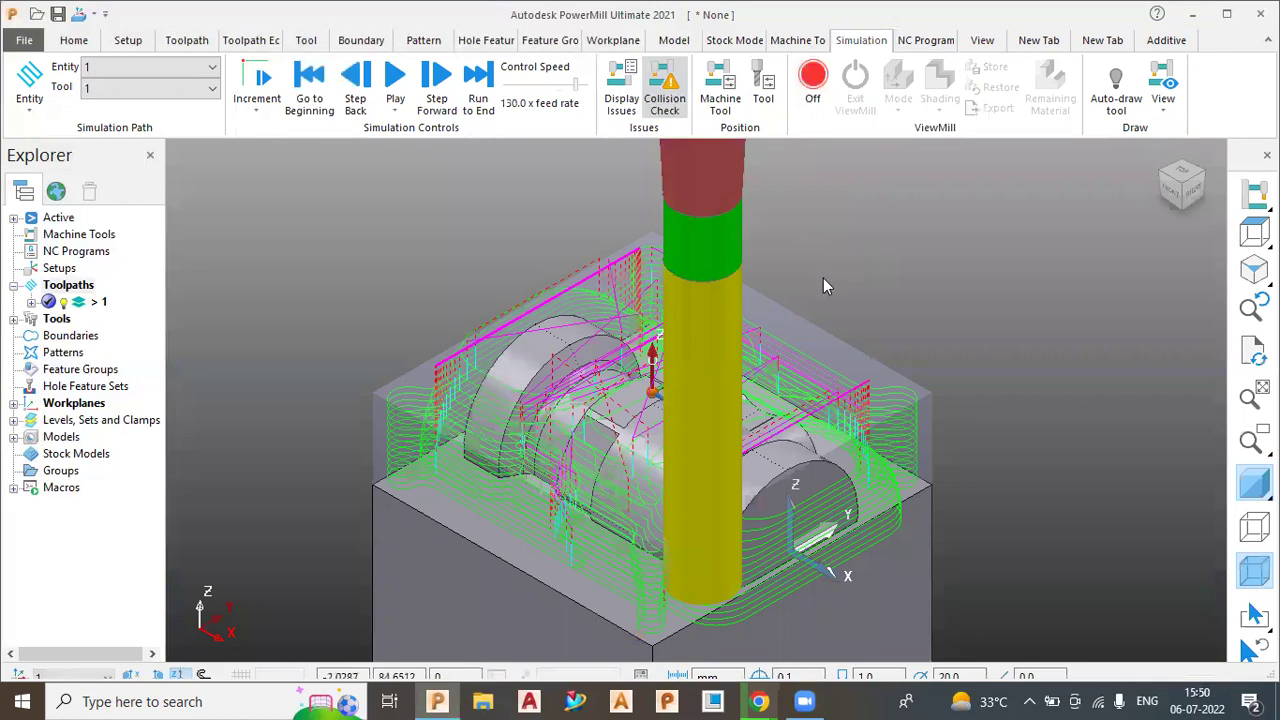
- Create stock model 1 with tolerance 0.1, stepover 2.0, workplane 1 and rest thickness 0.2, and expand the stock models list
{"action": "right_click", "coordinate": [94, 456]}
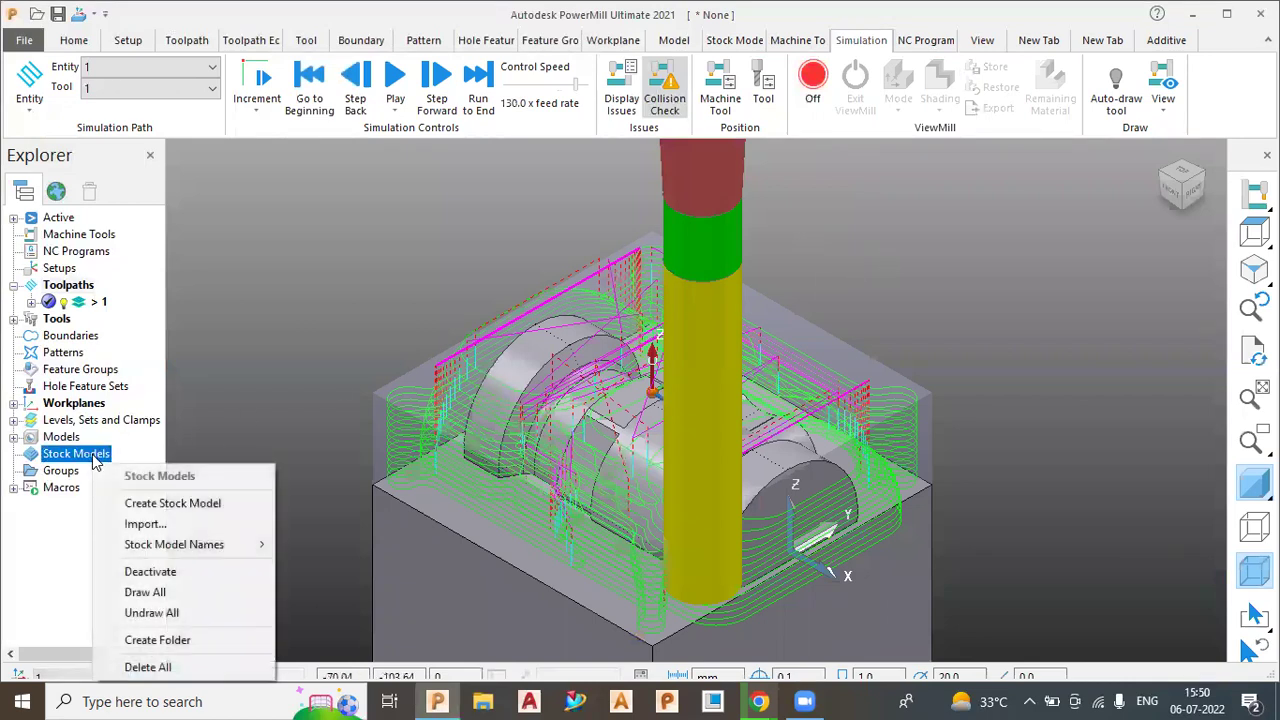
{"action": "left_click", "coordinate": [141, 506]}
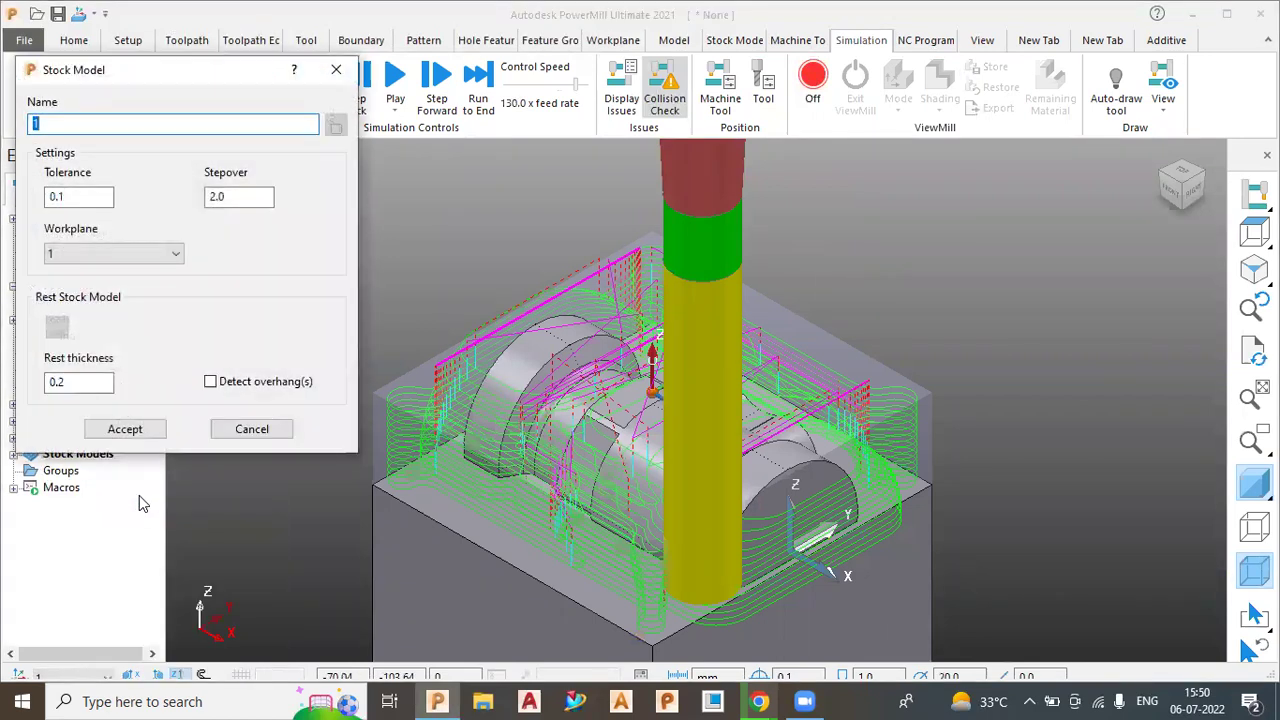
{"action": "left_click", "coordinate": [124, 430]}
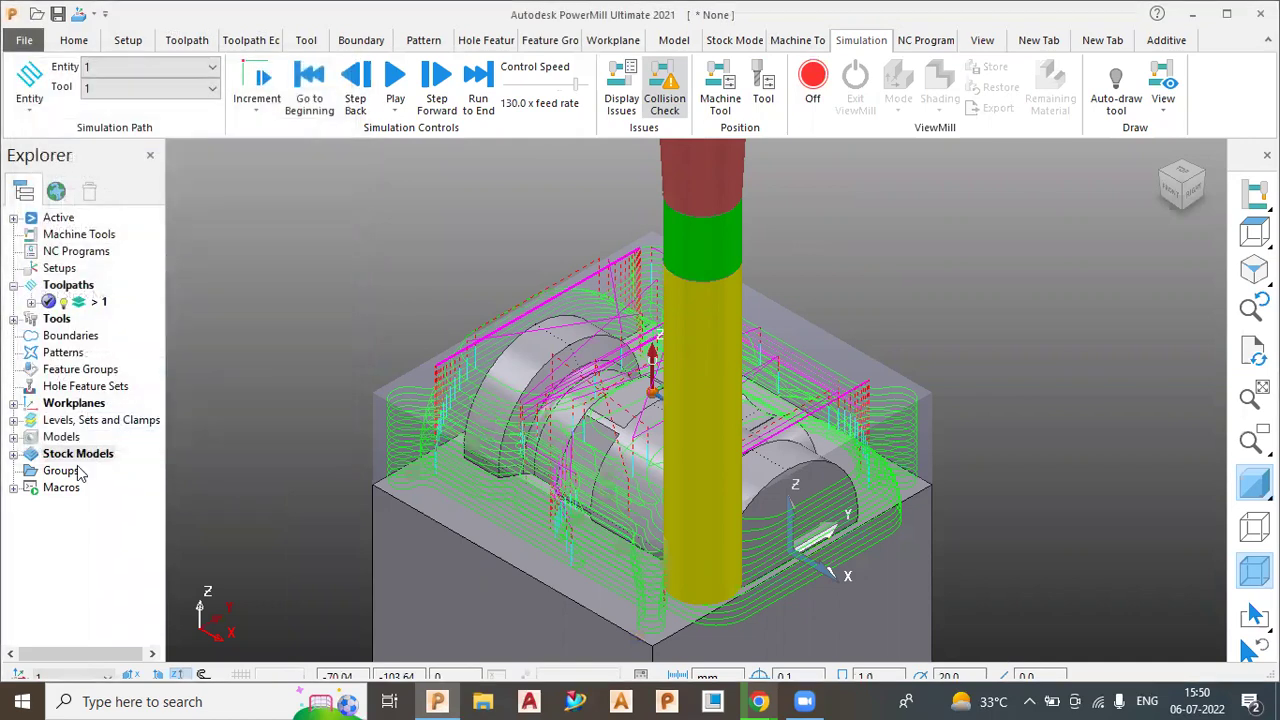
{"action": "left_click", "coordinate": [12, 457]}
{"action": "left_click", "coordinate": [13, 455]}
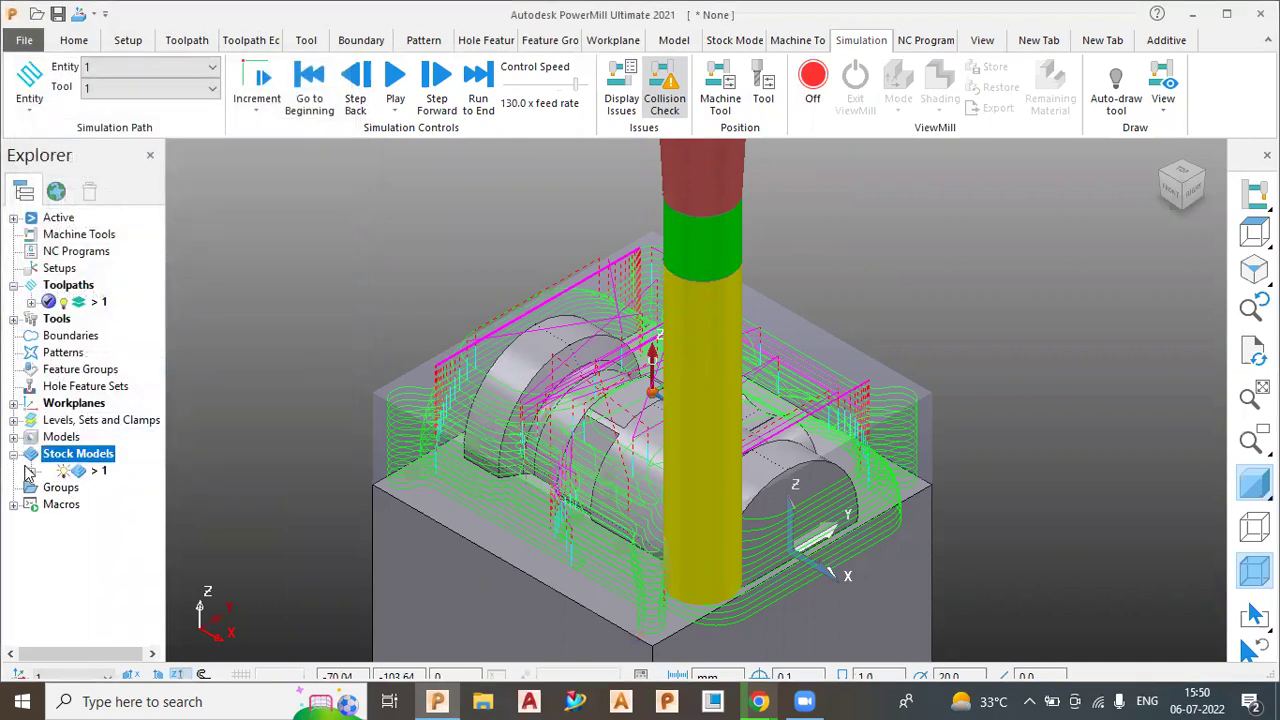
- Add toolpath 1 to the stock model and expand the stock model's contents
{"action": "left_click", "coordinate": [88, 303]}
{"action": "right_click", "coordinate": [88, 311]}
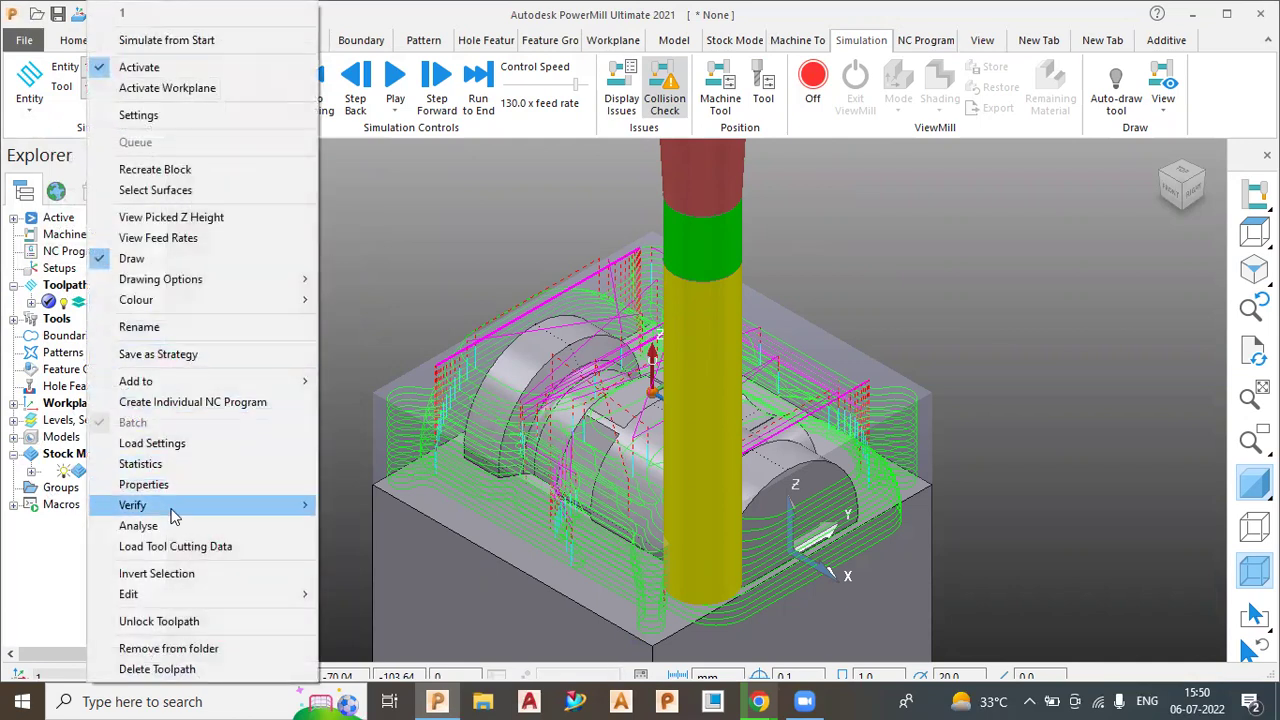
{"action": "mouse_move", "coordinate": [172, 514]}
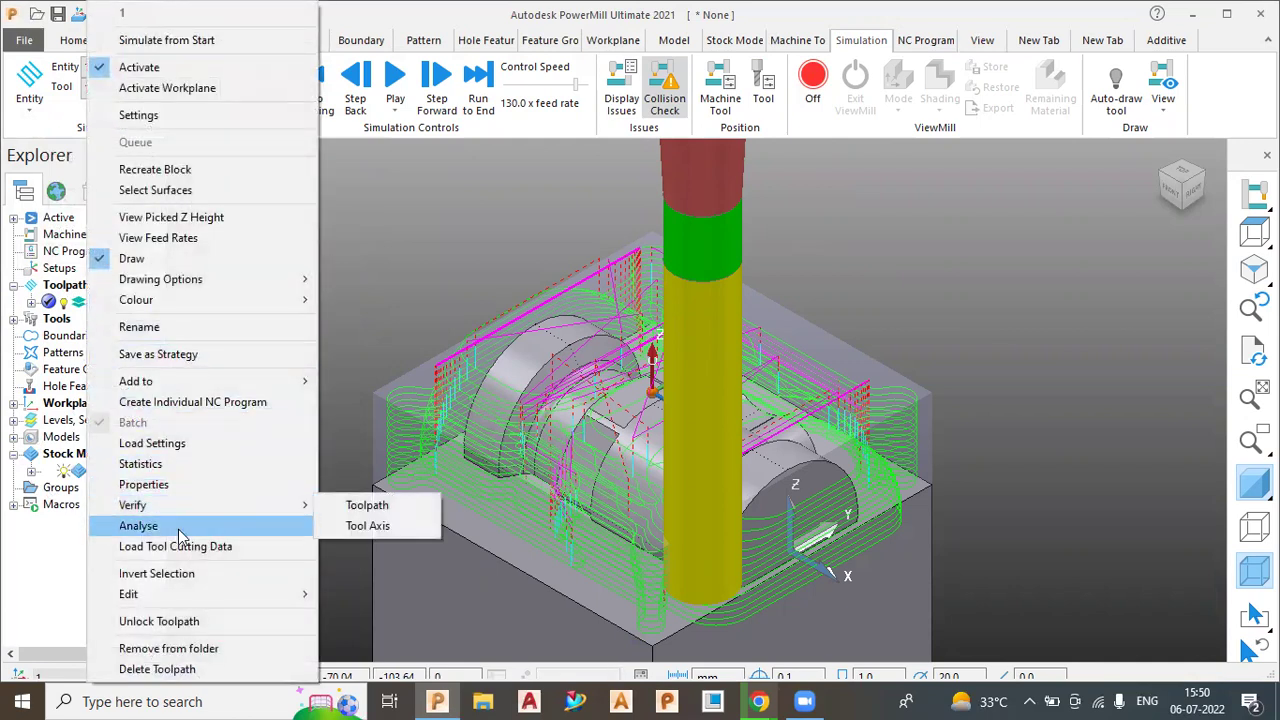
{"action": "mouse_move", "coordinate": [222, 390]}
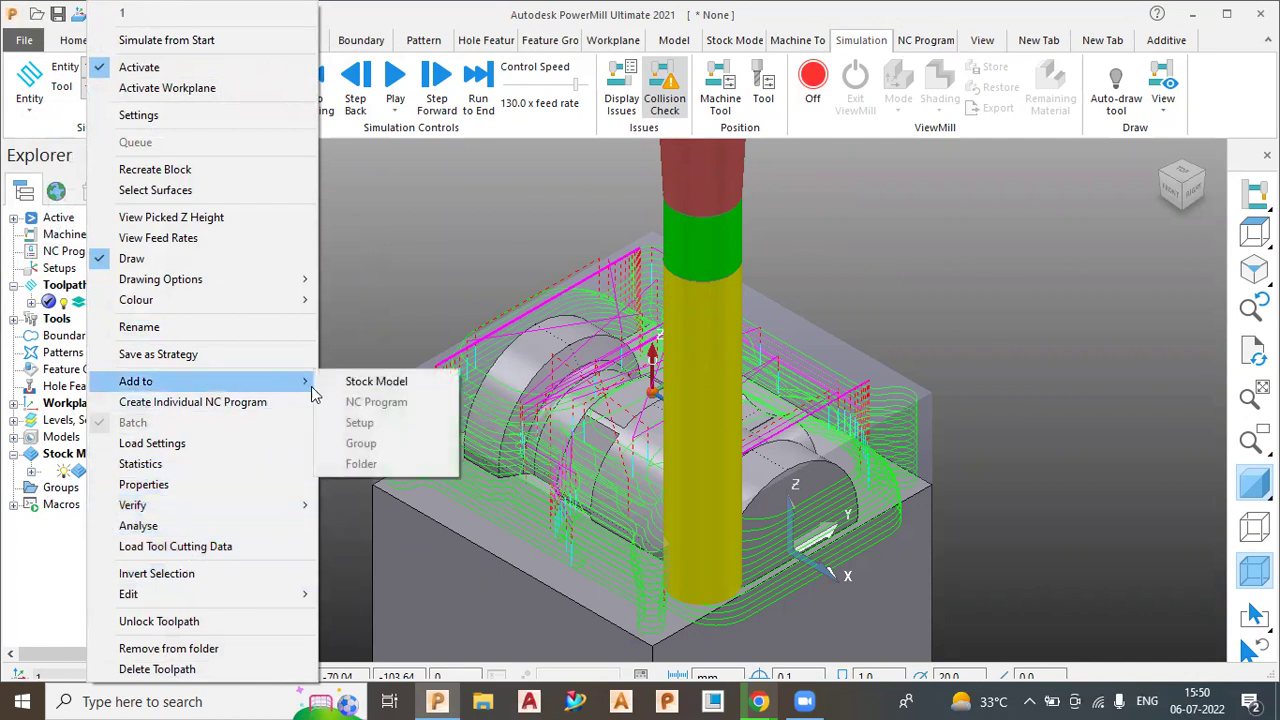
{"action": "left_click", "coordinate": [345, 385]}
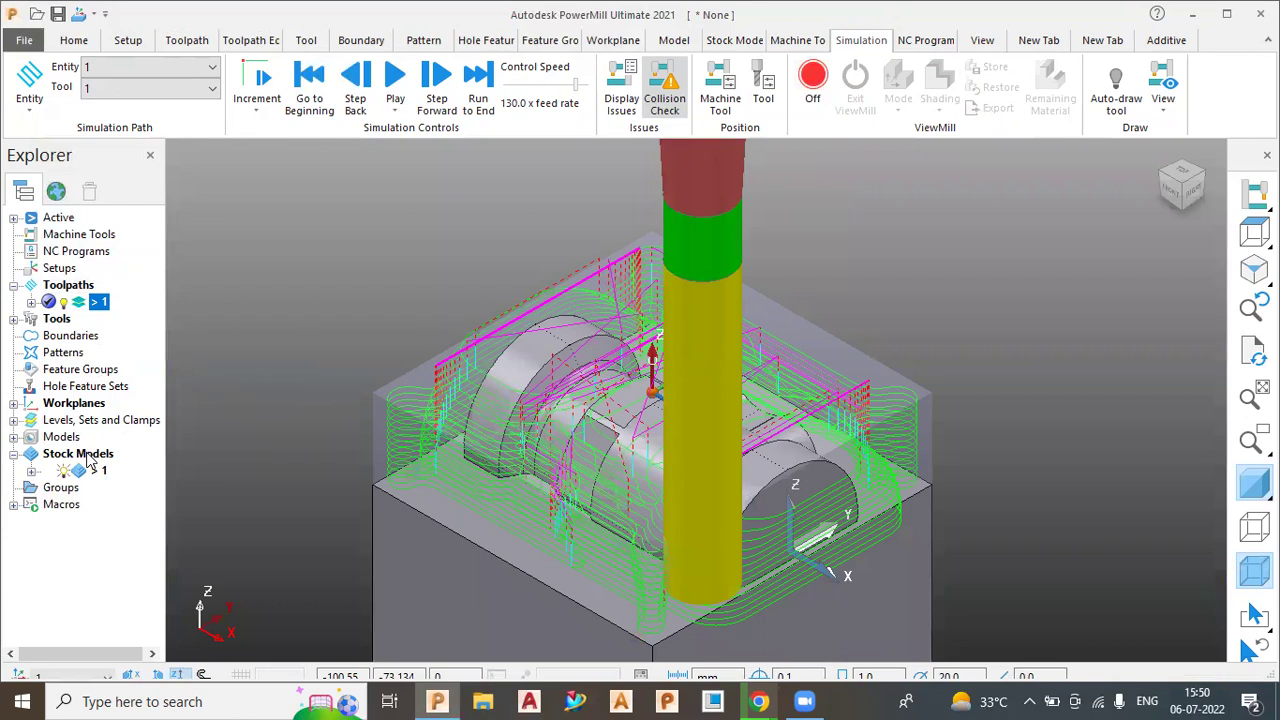
{"action": "left_click", "coordinate": [31, 470]}
{"action": "left_click", "coordinate": [112, 572]}
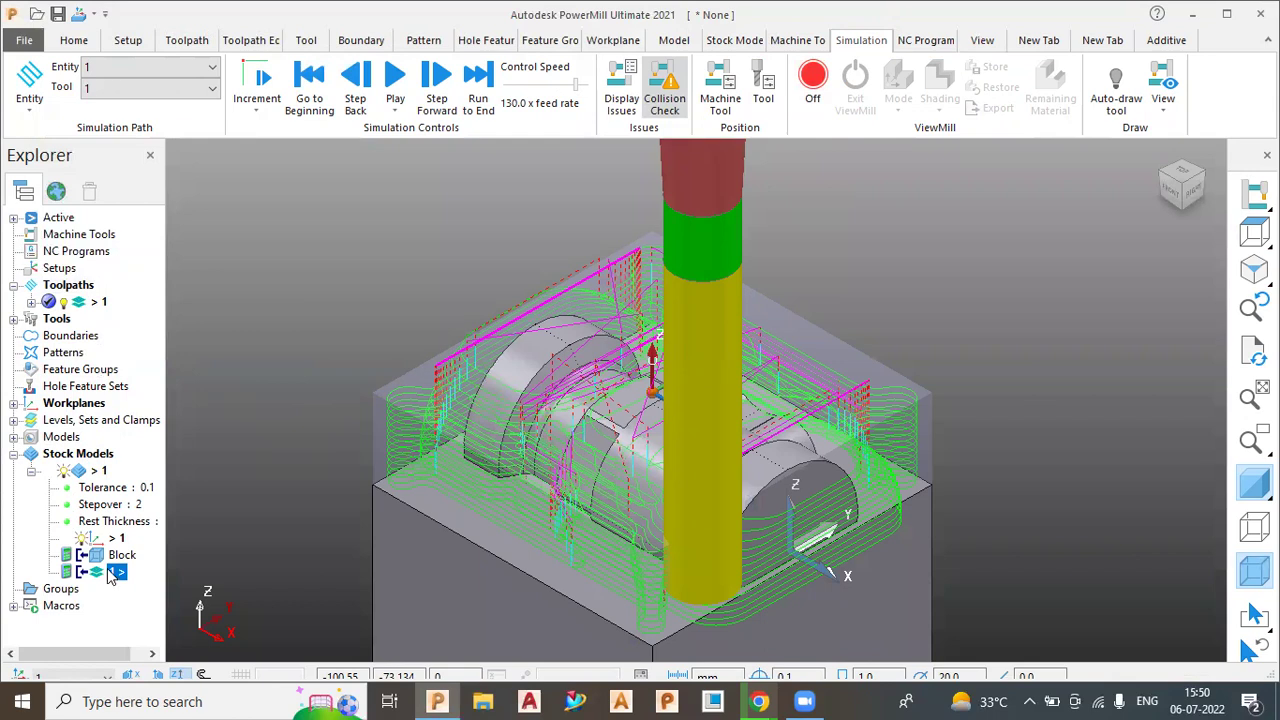
- Set the stock model's drawing to Shaded and calculate the stock model
{"action": "right_click", "coordinate": [92, 471]}
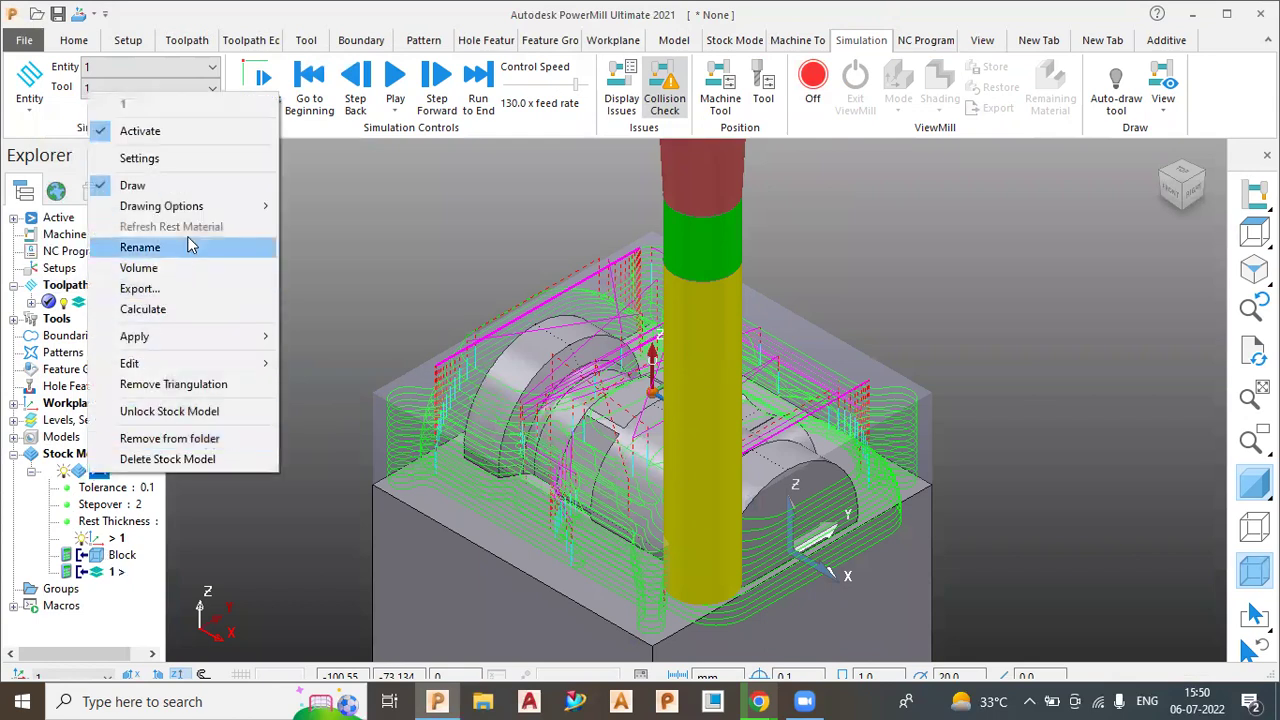
{"action": "mouse_move", "coordinate": [262, 207]}
{"action": "left_click", "coordinate": [328, 228]}
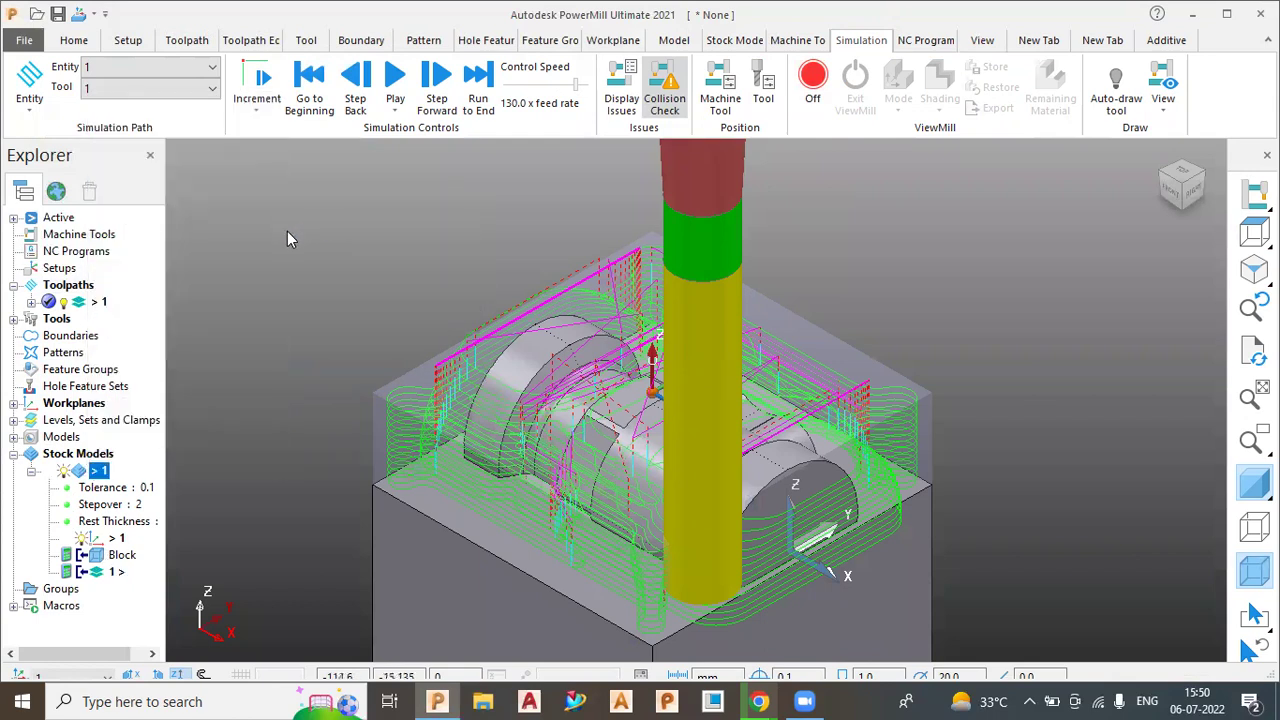
{"action": "right_click", "coordinate": [97, 474]}
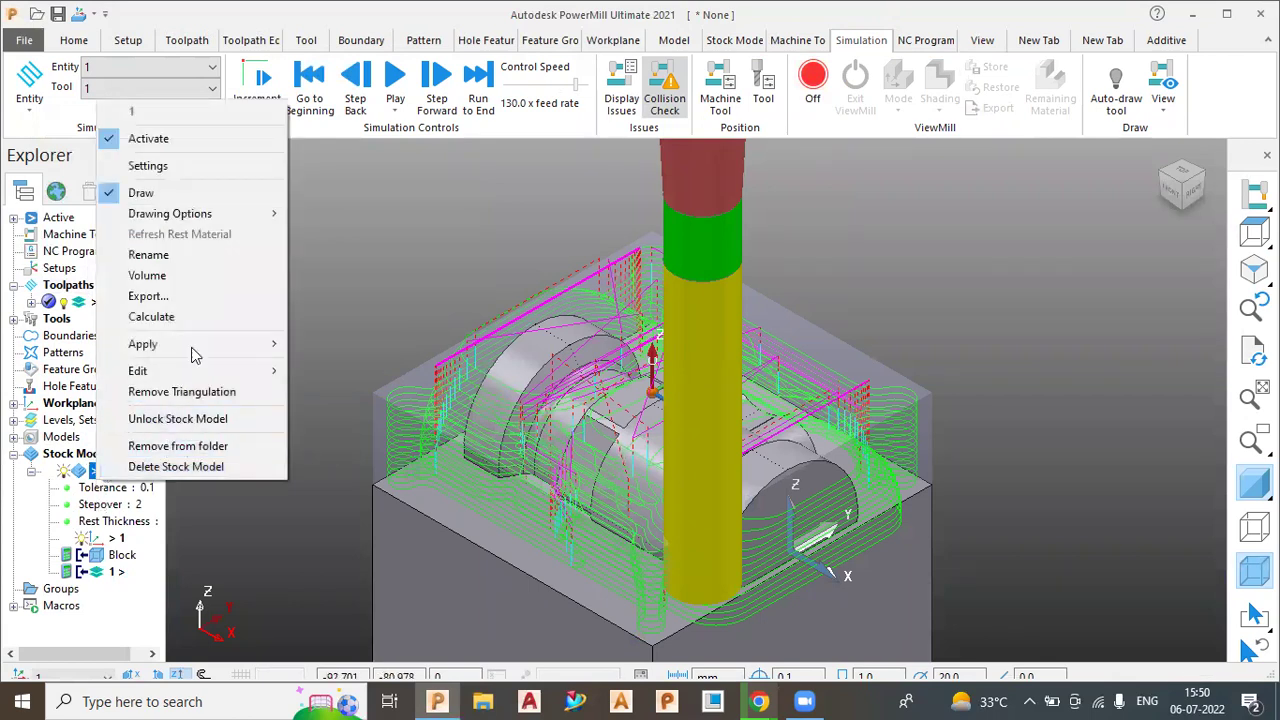
{"action": "mouse_move", "coordinate": [258, 215]}
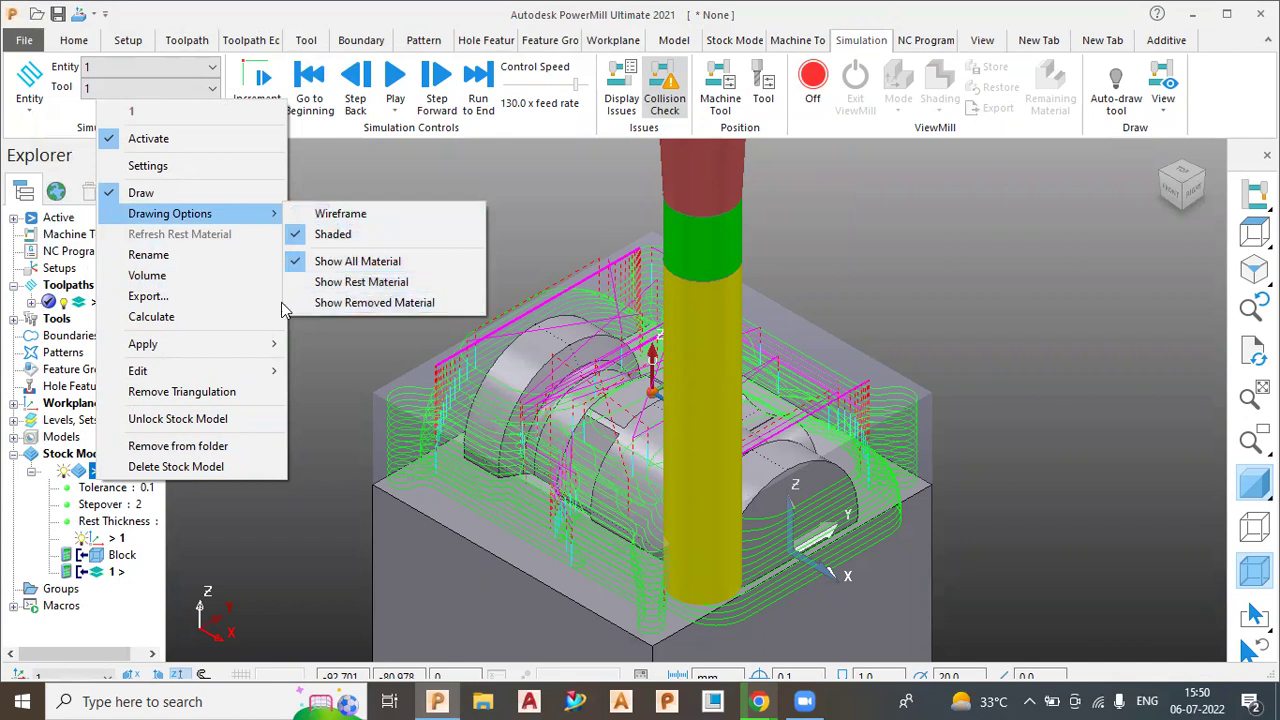
{"action": "left_click", "coordinate": [184, 319]}
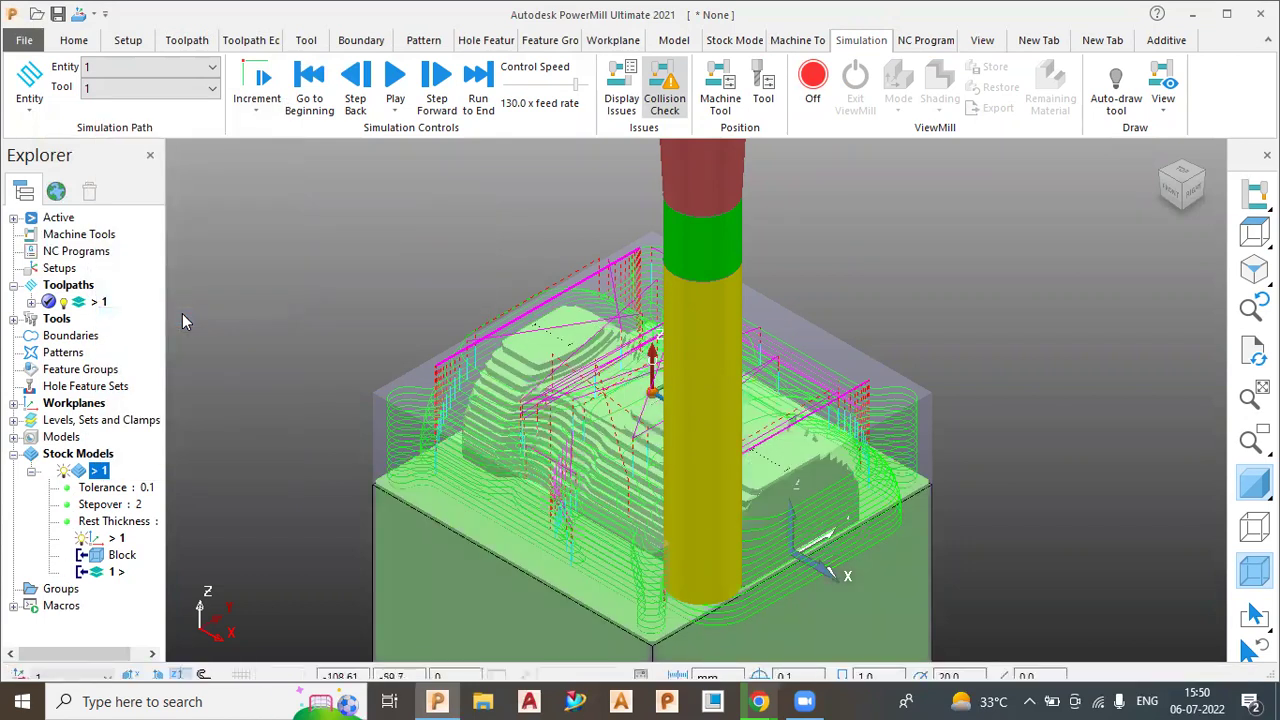
- Switch the stock model to its Block state, return it to the toolpath 1 state, and hide toolpath 1
{"action": "left_click", "coordinate": [122, 556]}
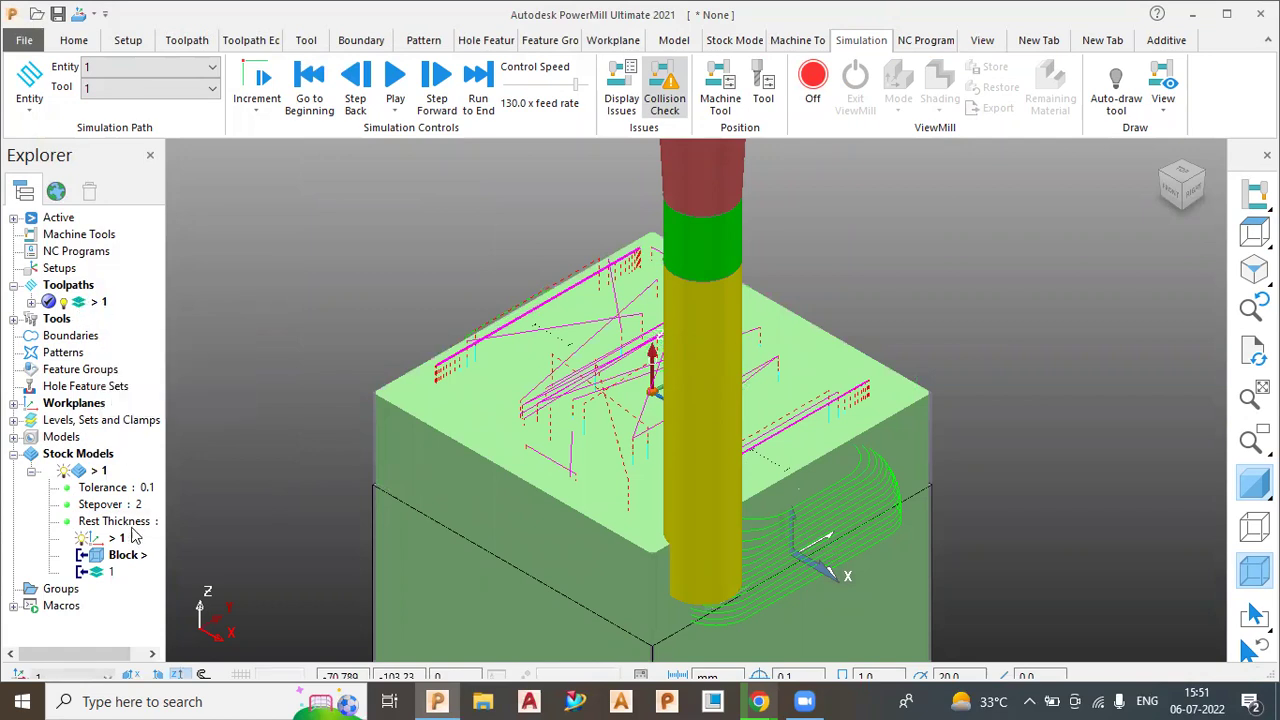
{"action": "left_click", "coordinate": [110, 572]}
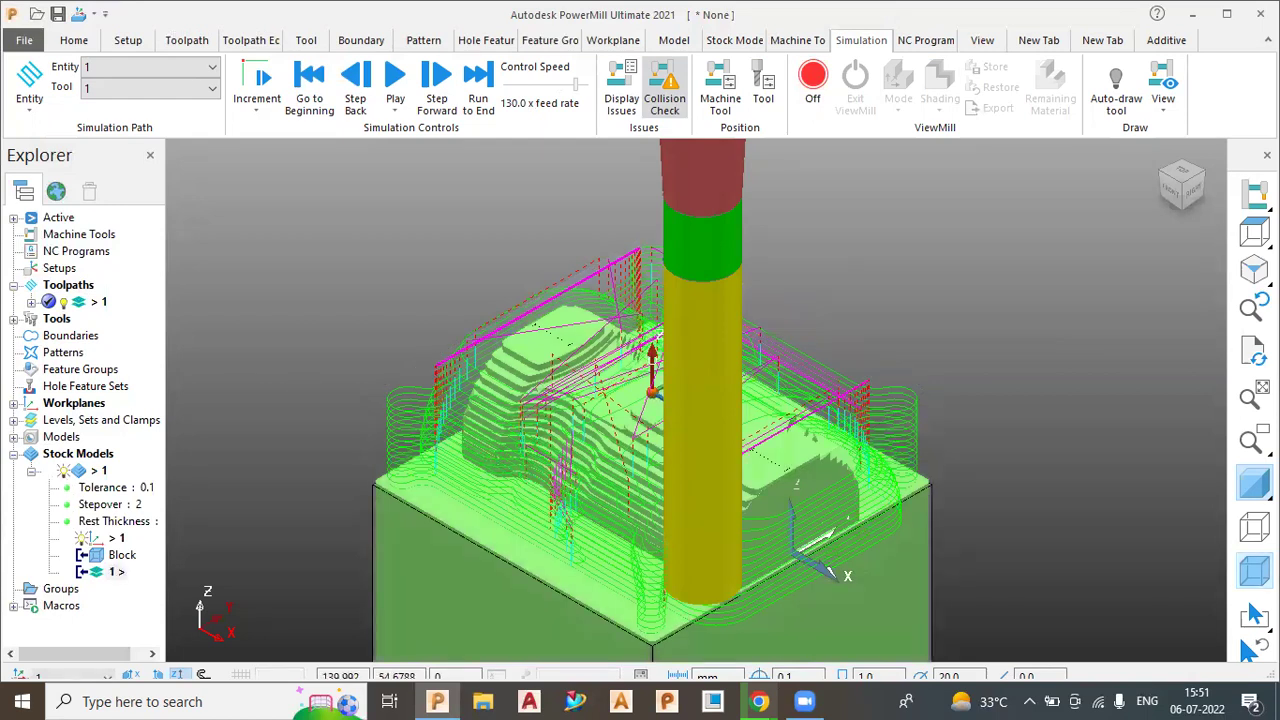
{"action": "left_click", "coordinate": [63, 302]}
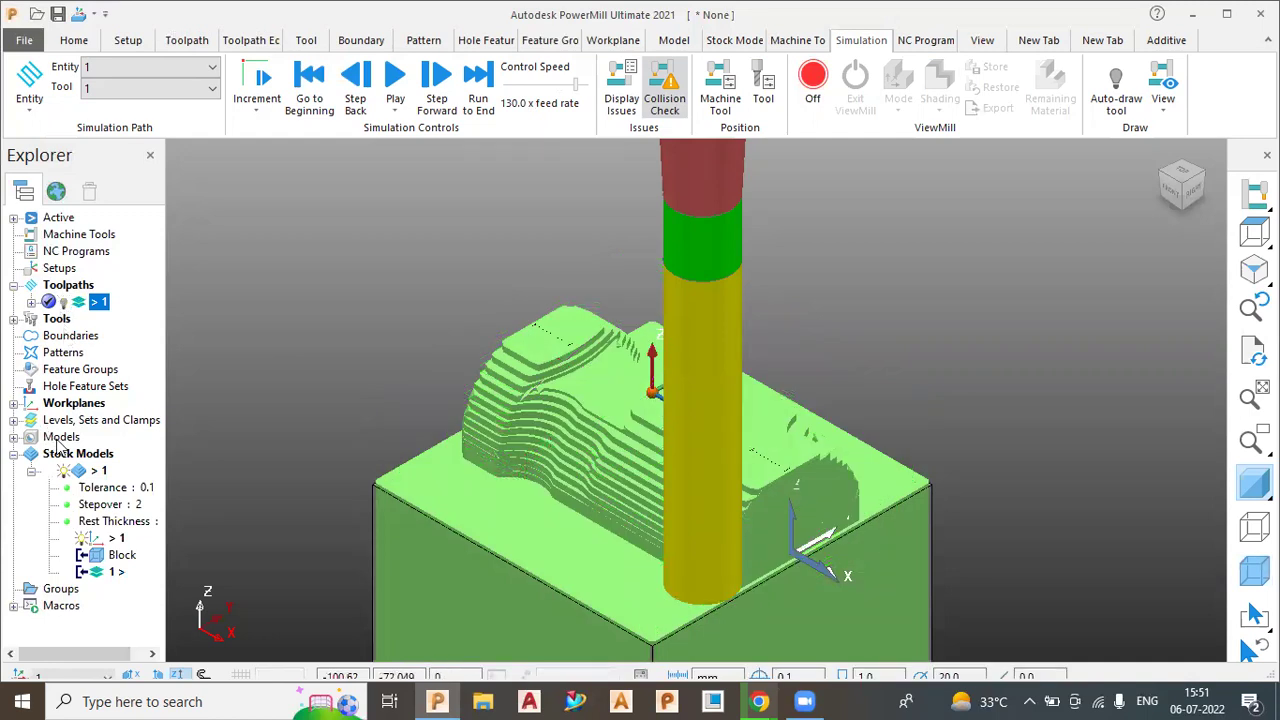
- Examine the stepped rest material on the calculated stock model from several sides
{"action": "scroll", "coordinate": [532, 347], "scroll_direction": "down", "scroll_amount": 2}
{"action": "scroll", "coordinate": [527, 371], "scroll_direction": "up", "scroll_amount": 3}
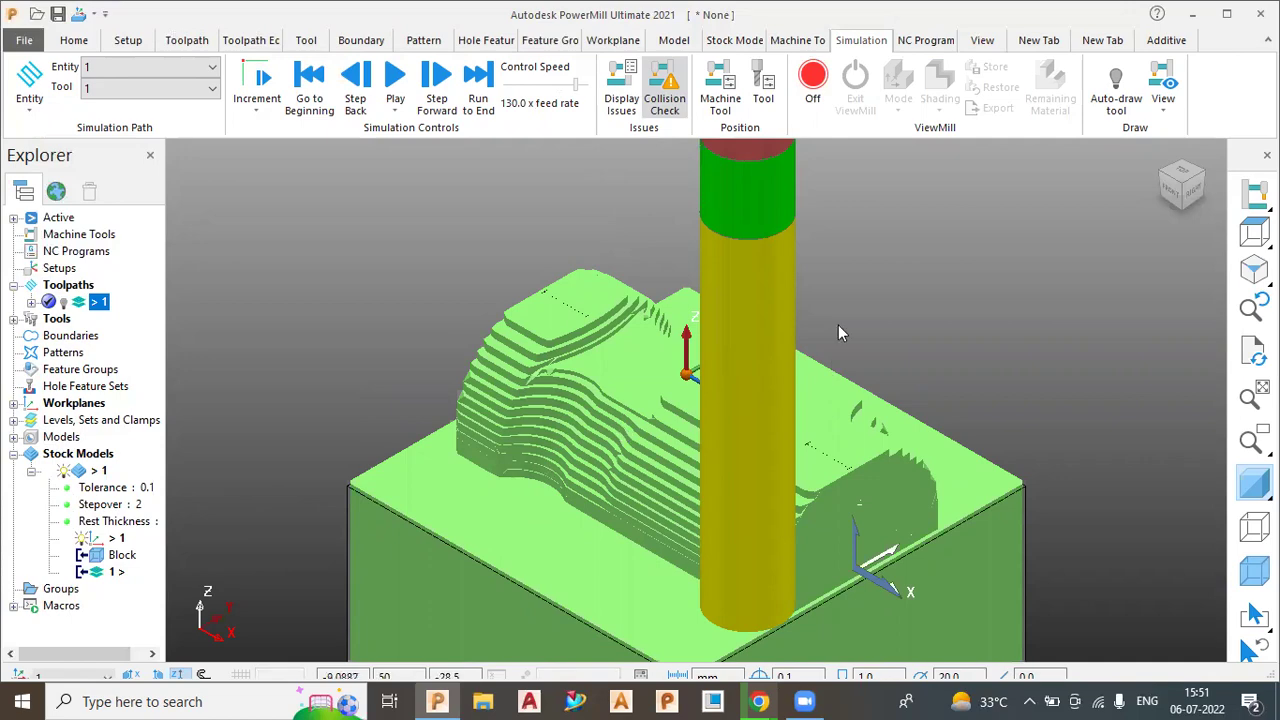
{"action": "scroll", "coordinate": [547, 424], "scroll_direction": "up", "scroll_amount": 3}
{"action": "middle_click_drag", "start_coordinate": [592, 317], "coordinate": [274, 517]}
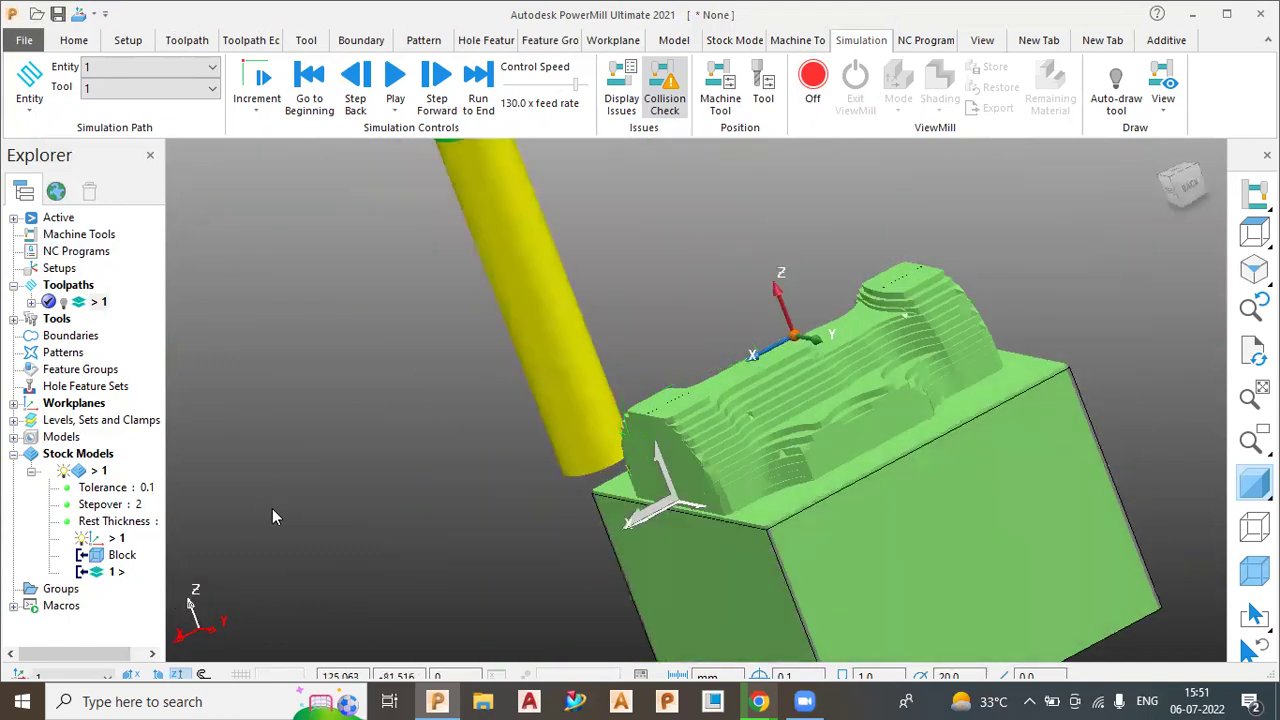
{"action": "middle_click_drag", "start_coordinate": [940, 317], "coordinate": [1082, 378]}
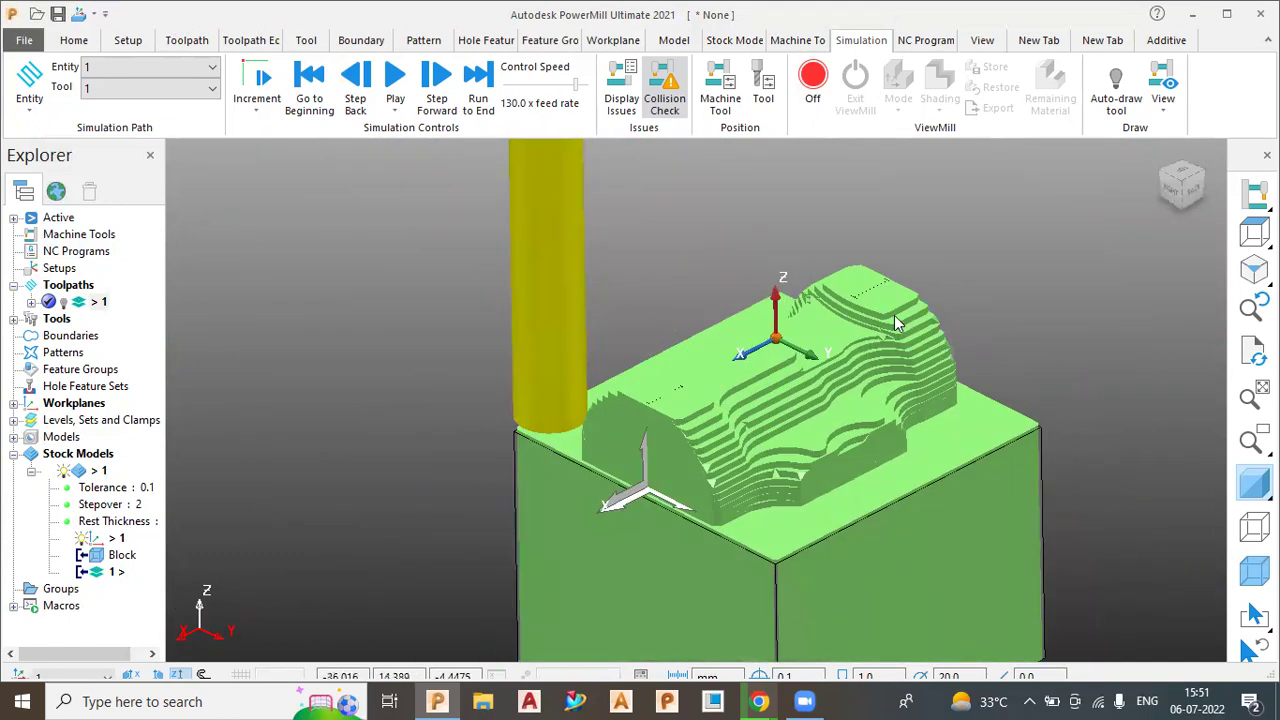
{"action": "scroll", "coordinate": [1006, 412], "scroll_direction": "down", "scroll_amount": 3}
{"action": "scroll", "coordinate": [997, 407], "scroll_direction": "up", "scroll_amount": 2}
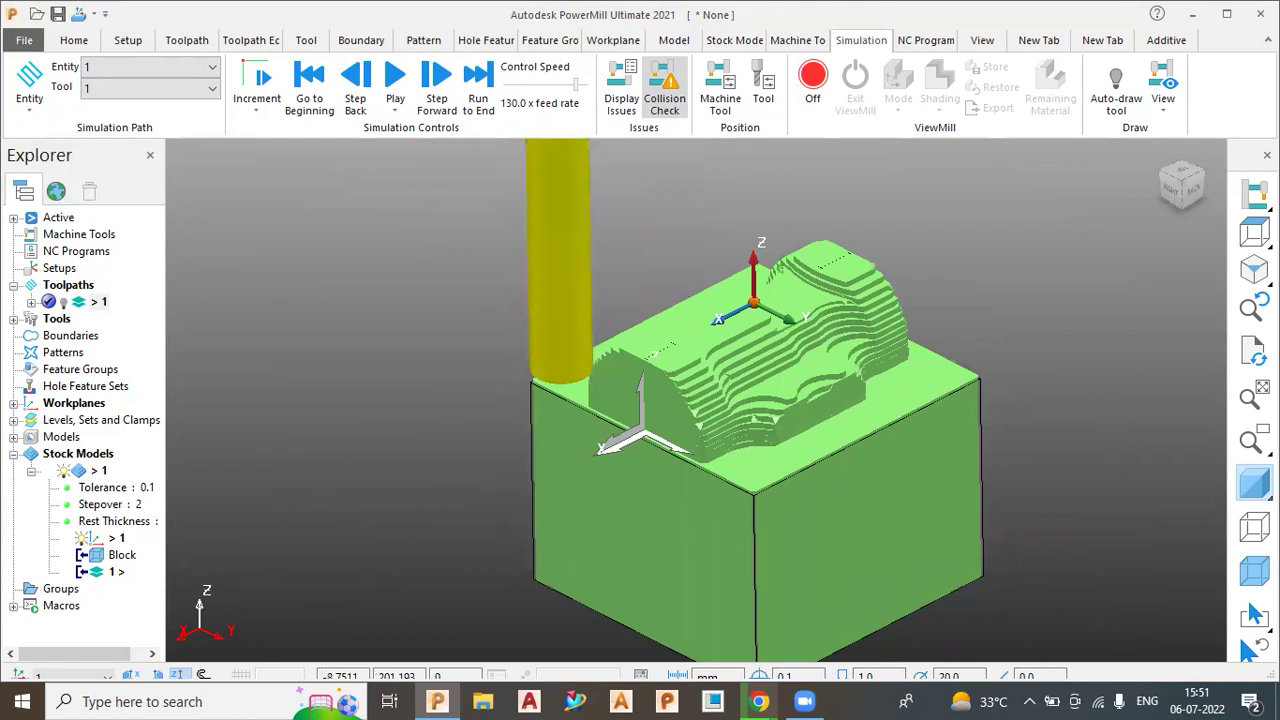
{"action": "middle_click_drag", "start_coordinate": [860, 300], "coordinate": [700, 340]}
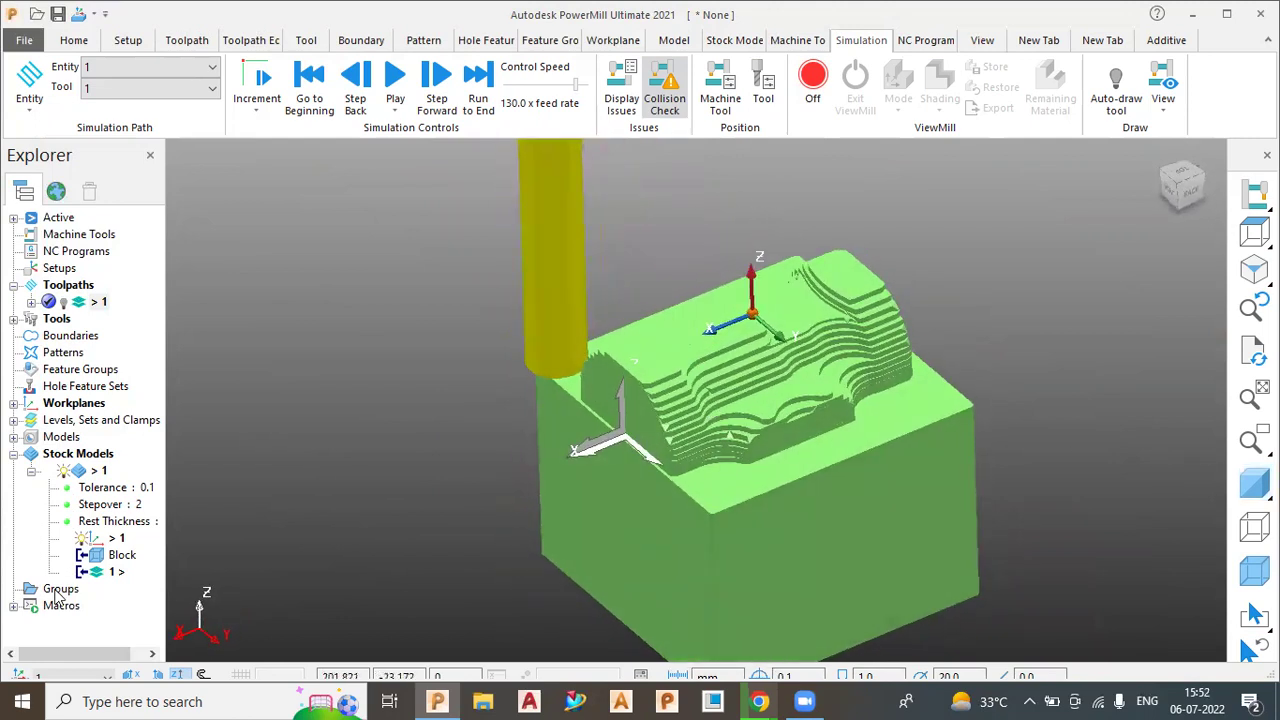
{"action": "middle_click_drag", "start_coordinate": [700, 400], "coordinate": [570, 336]}
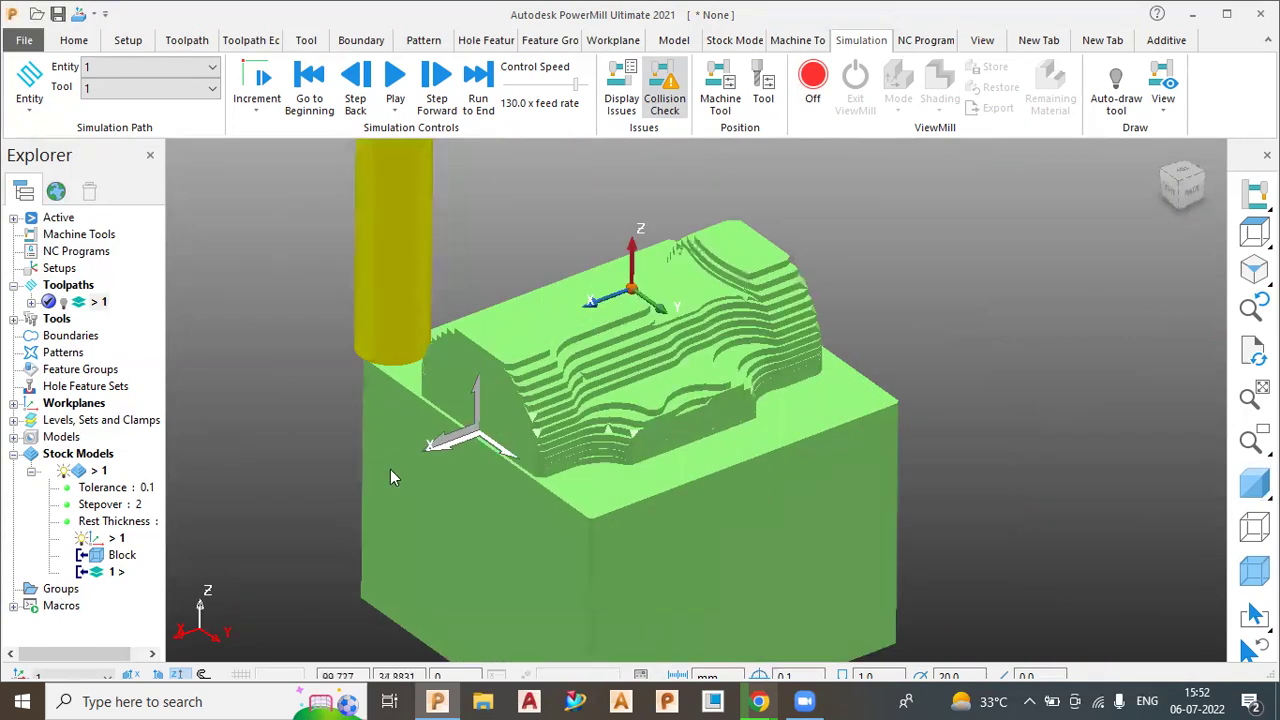
- Start exporting stock model 1 and set the file type to Stereo Lithography Triangles (*.stl)
{"action": "right_click", "coordinate": [112, 572]}
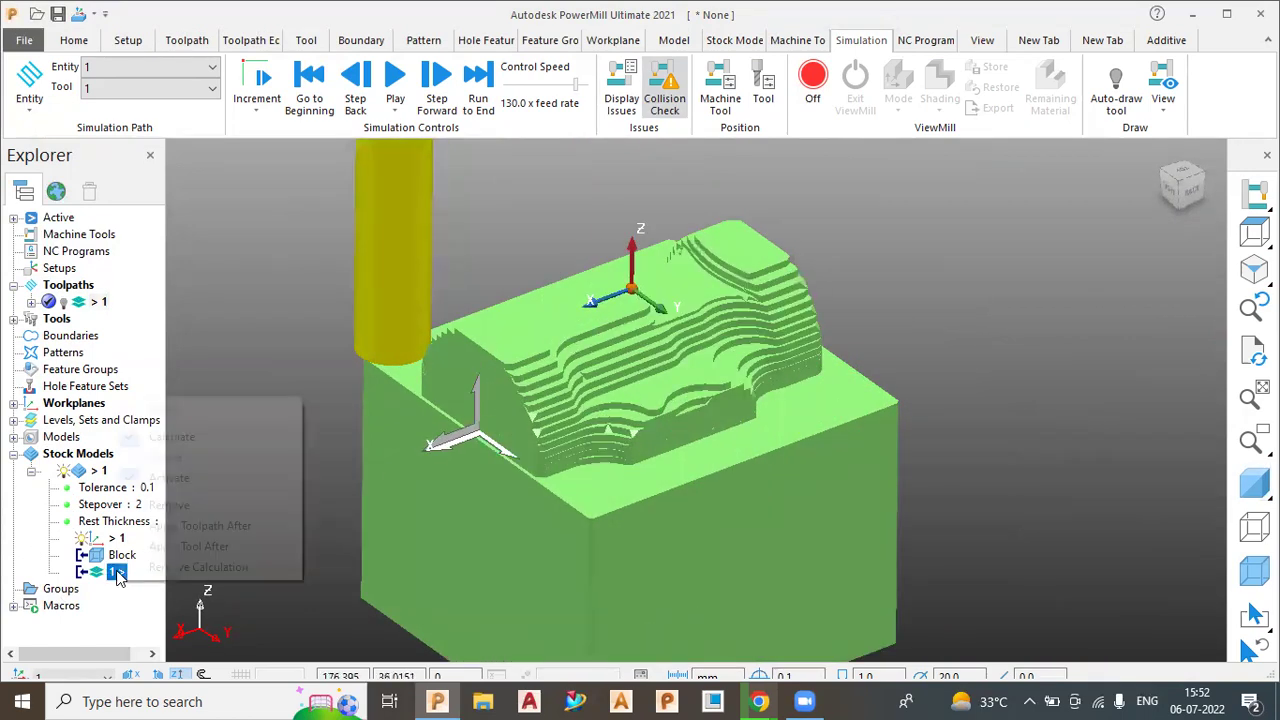
{"action": "right_click", "coordinate": [99, 475]}
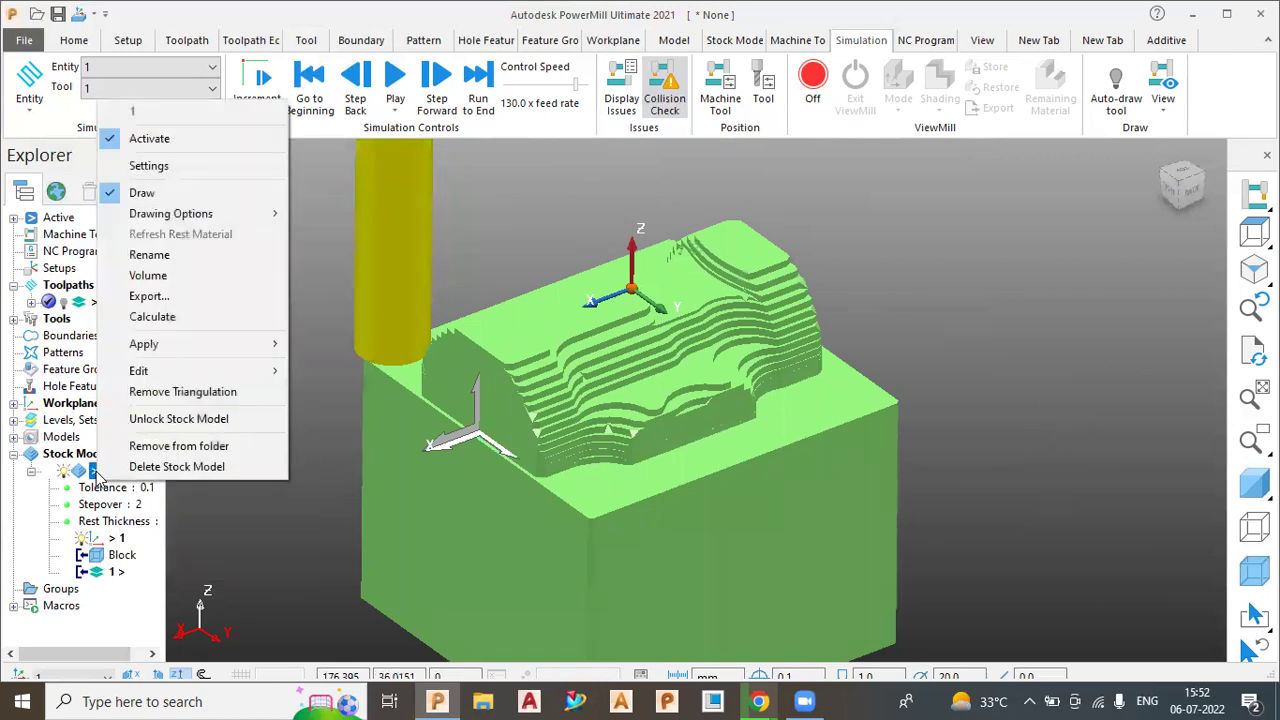
{"action": "left_click", "coordinate": [170, 298]}
{"action": "left_click", "coordinate": [575, 546]}
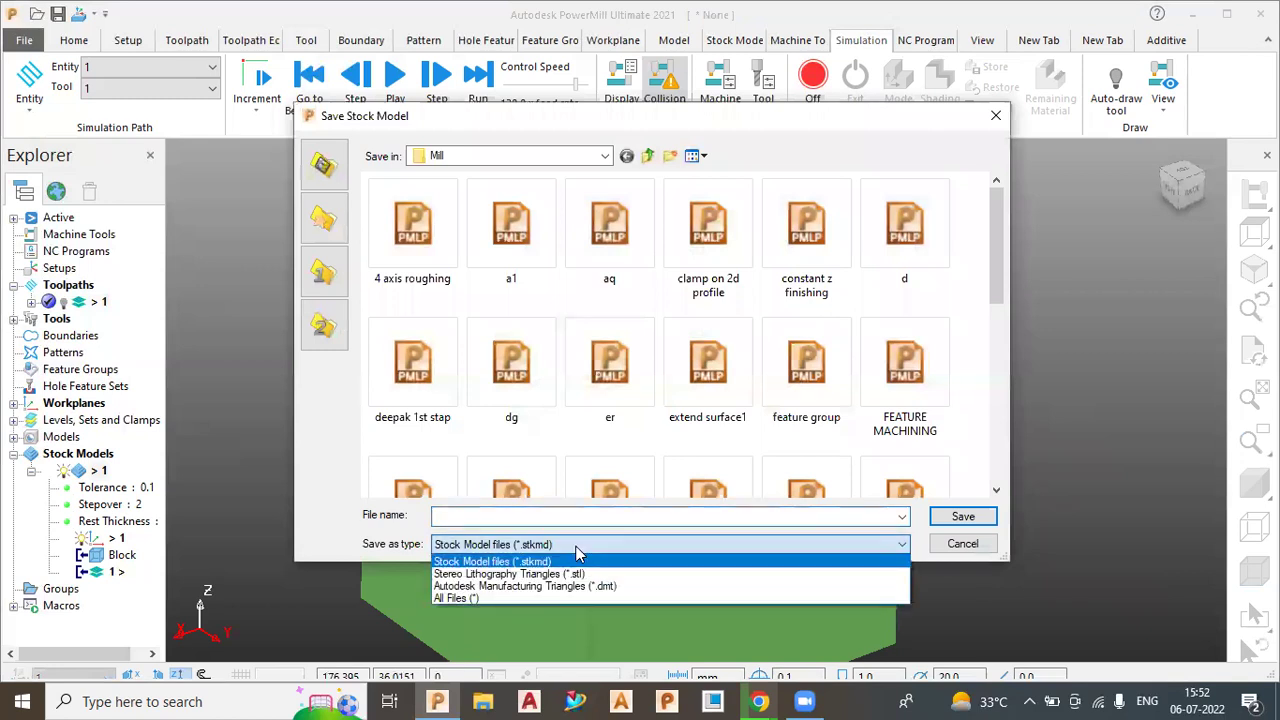
{"action": "left_click", "coordinate": [560, 574]}
{"action": "left_click", "coordinate": [496, 518]}
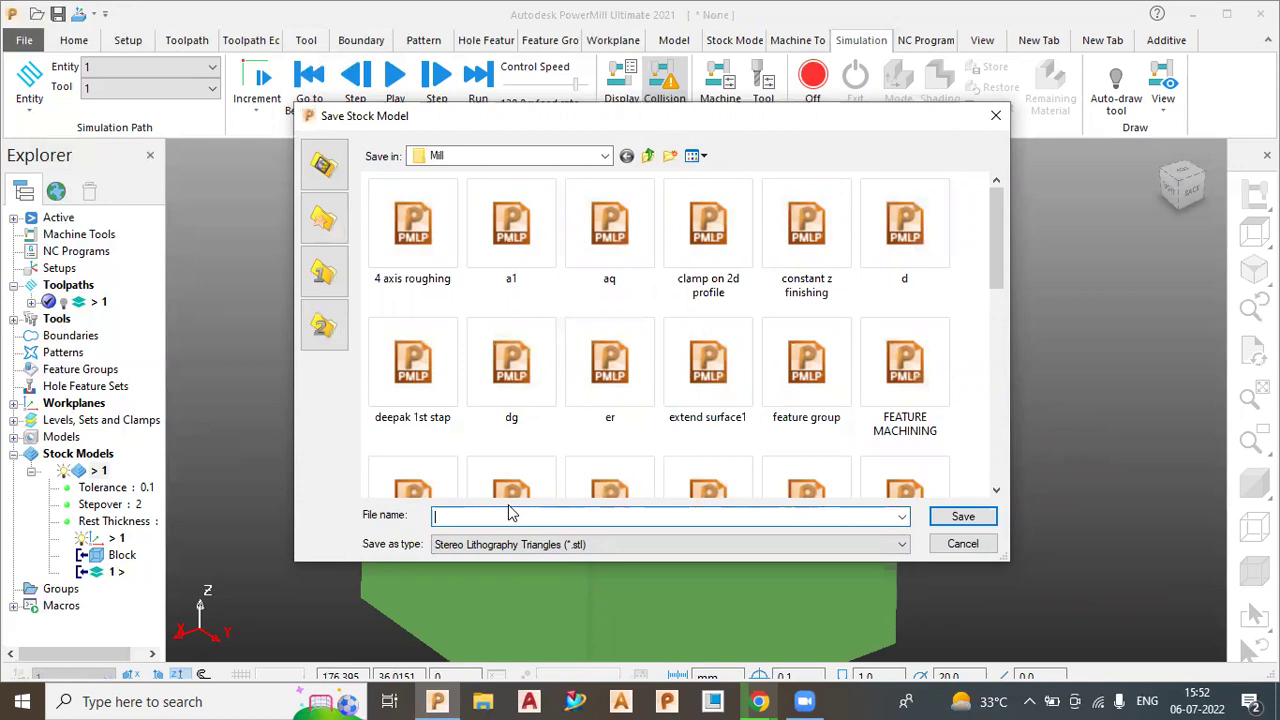
- Name the exported stock model file my_block and save it in the Mill folder
{"action": "scroll", "coordinate": [500, 410], "scroll_direction": "down", "scroll_amount": 5}
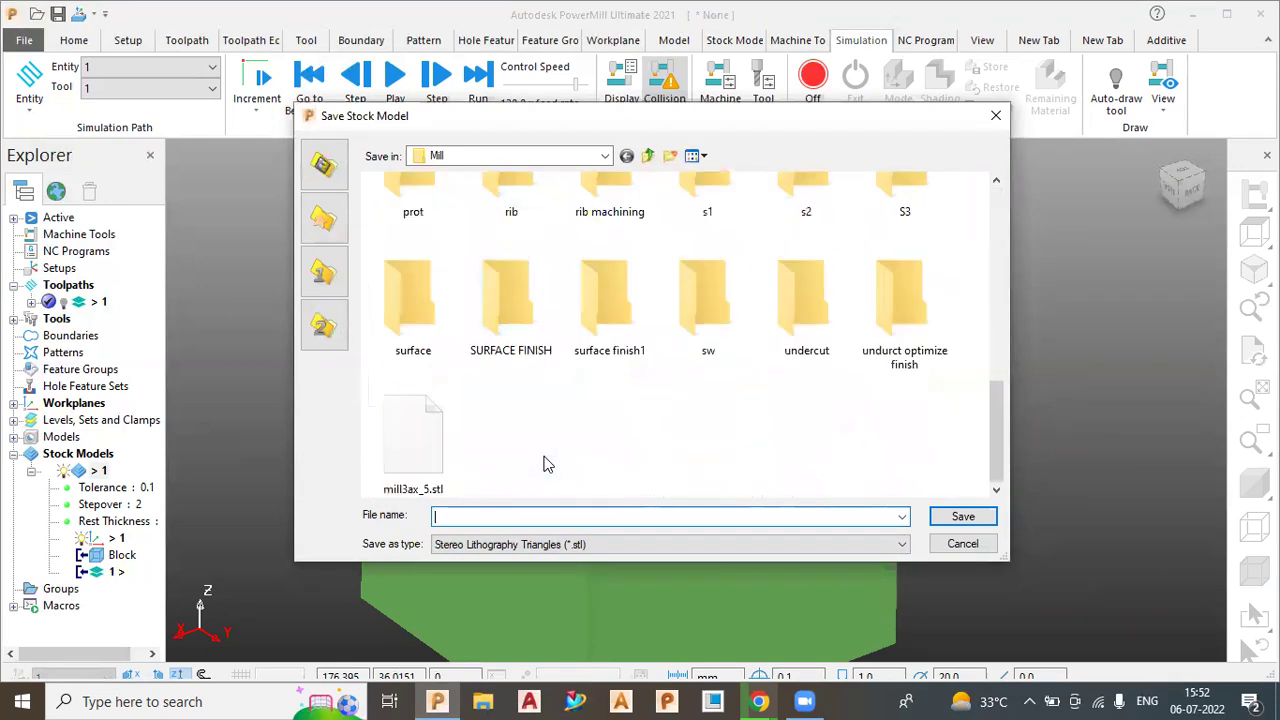
{"action": "type", "text": "my_block"}
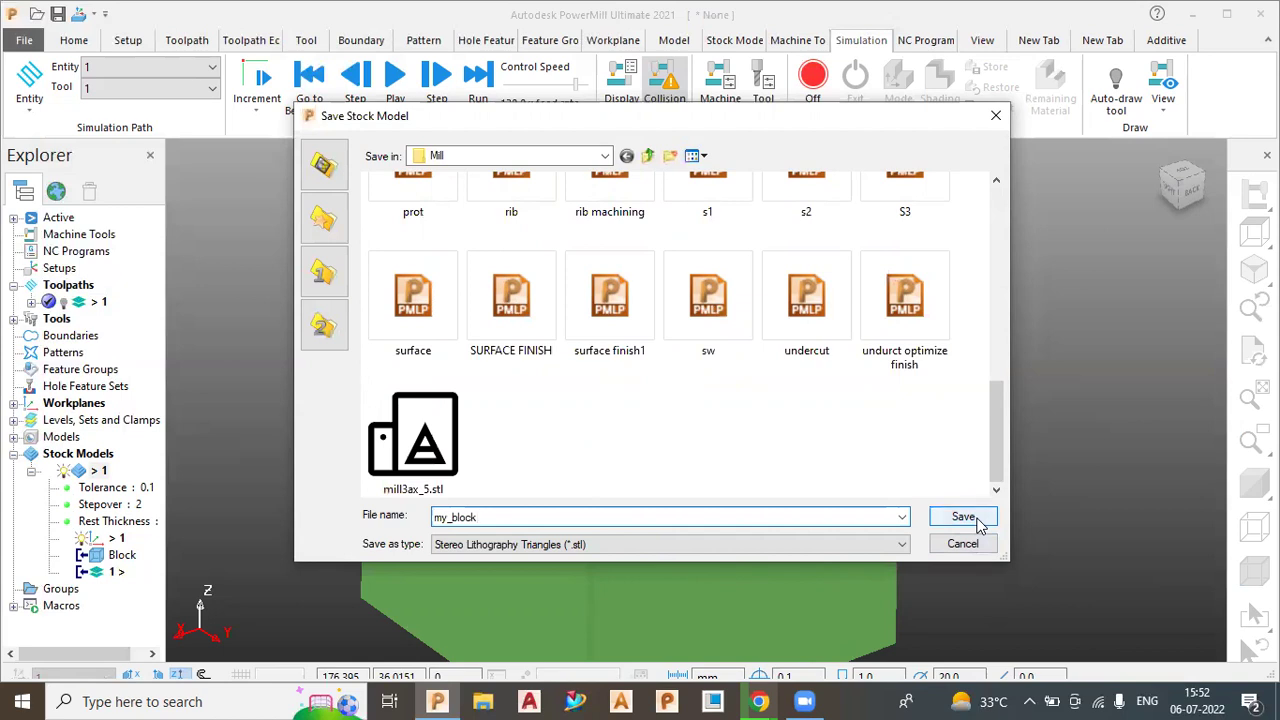
{"action": "left_click", "coordinate": [850, 550]}
{"action": "left_click", "coordinate": [850, 550]}
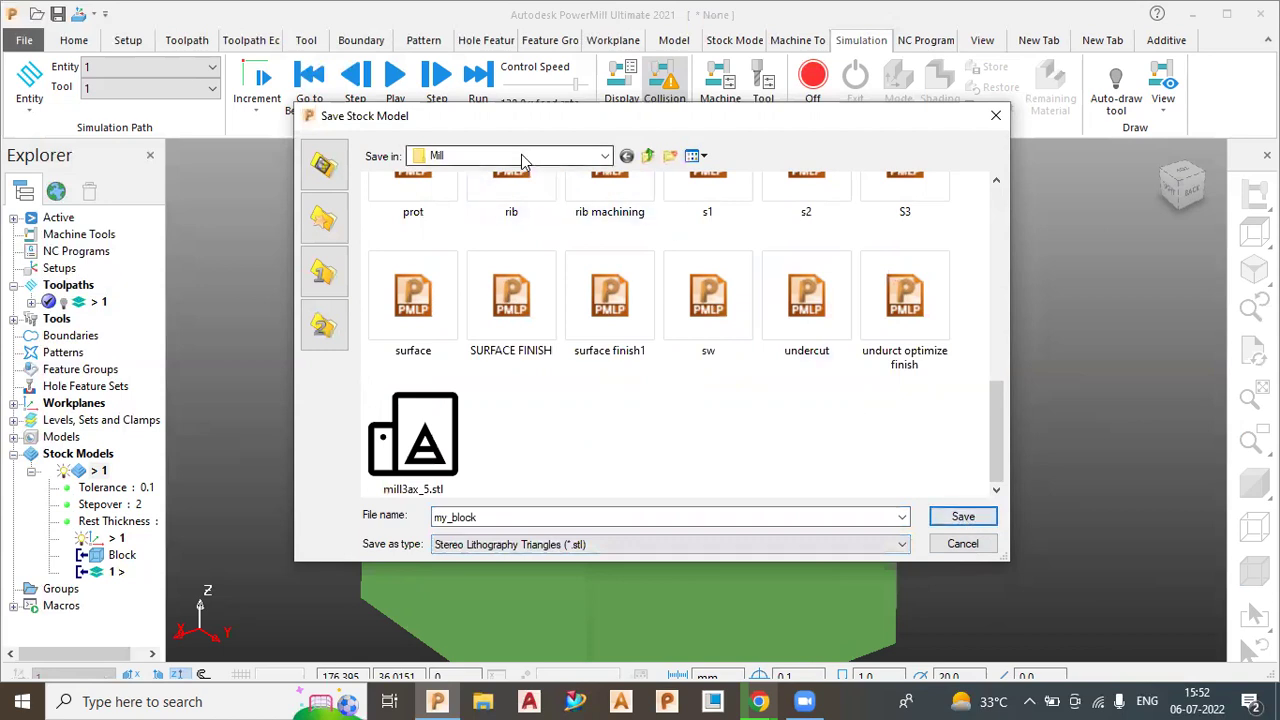
{"action": "left_click", "coordinate": [606, 156]}
{"action": "left_click", "coordinate": [606, 156]}
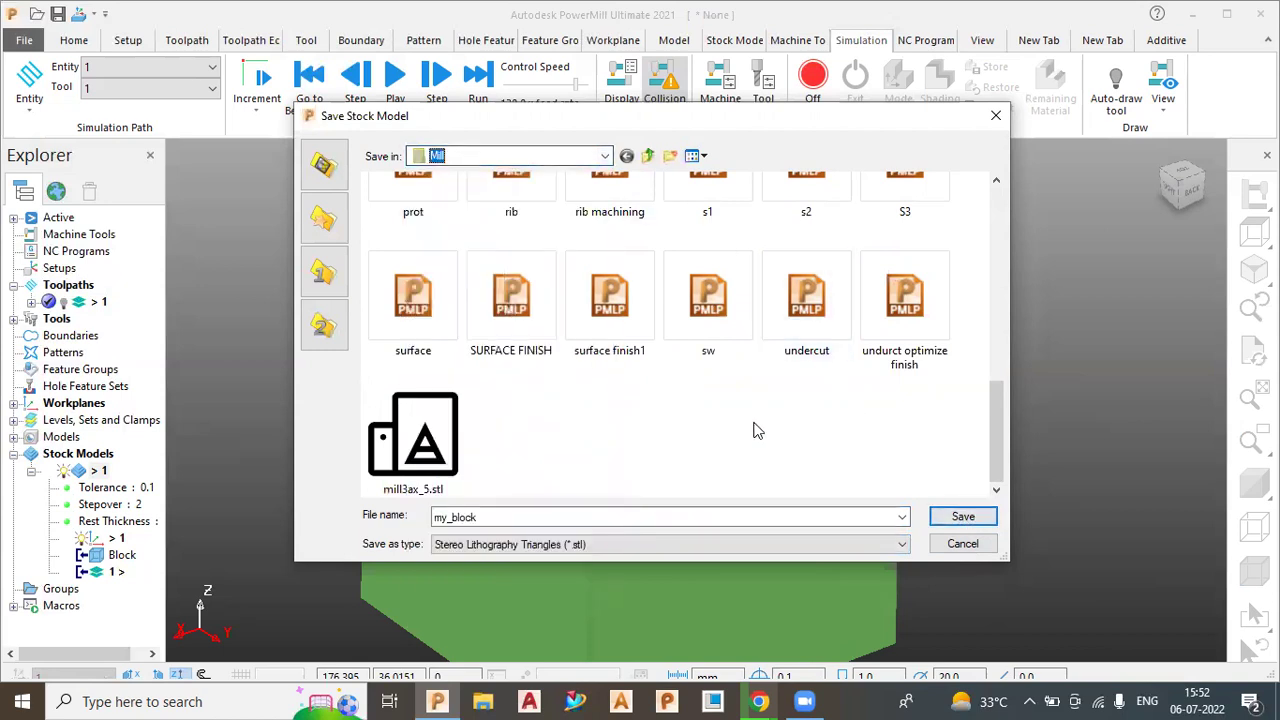
{"action": "left_click", "coordinate": [955, 517]}
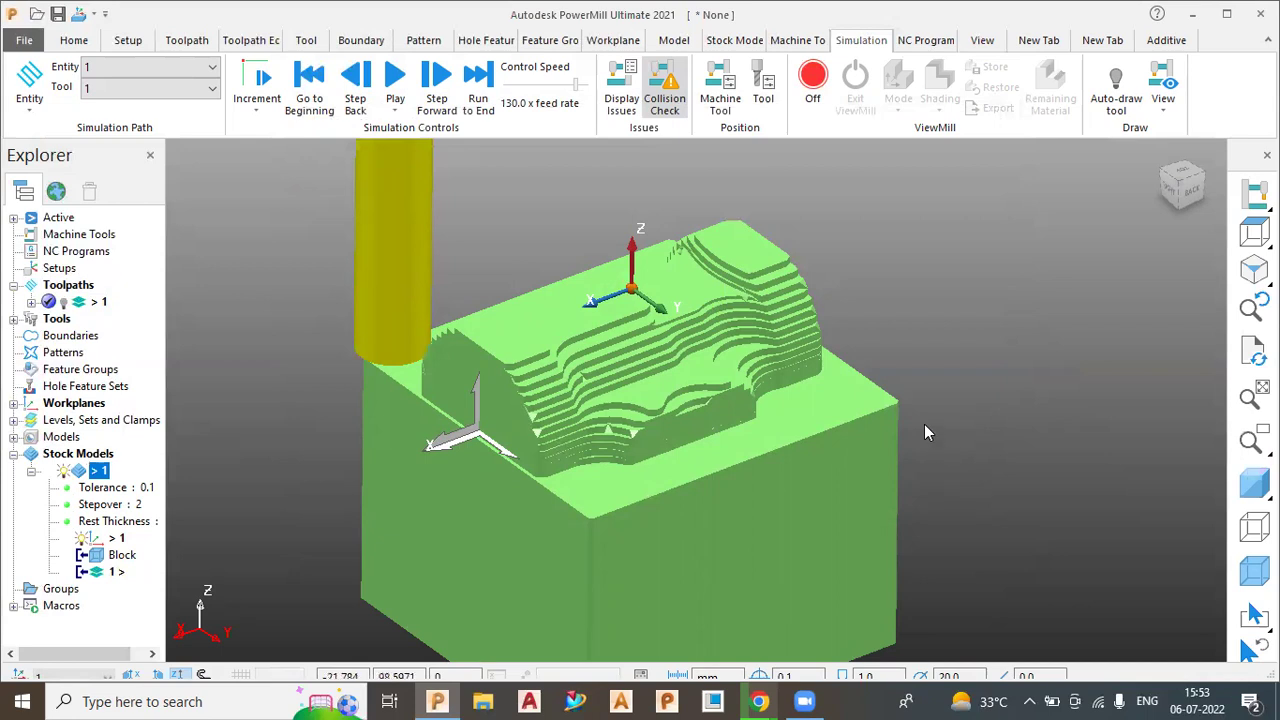
- Hide stock model 1 and show the part model shaded
{"action": "left_click", "coordinate": [901, 284]}
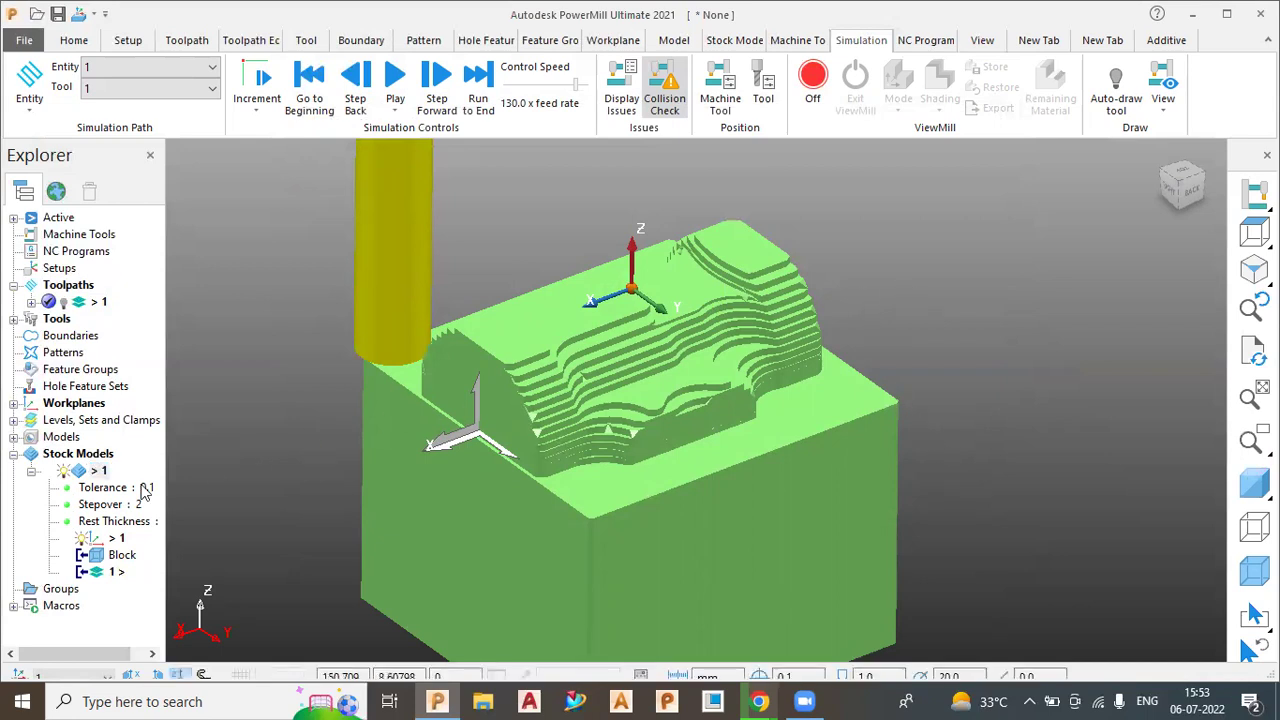
{"action": "left_click", "coordinate": [67, 474]}
{"action": "left_click", "coordinate": [1254, 484]}
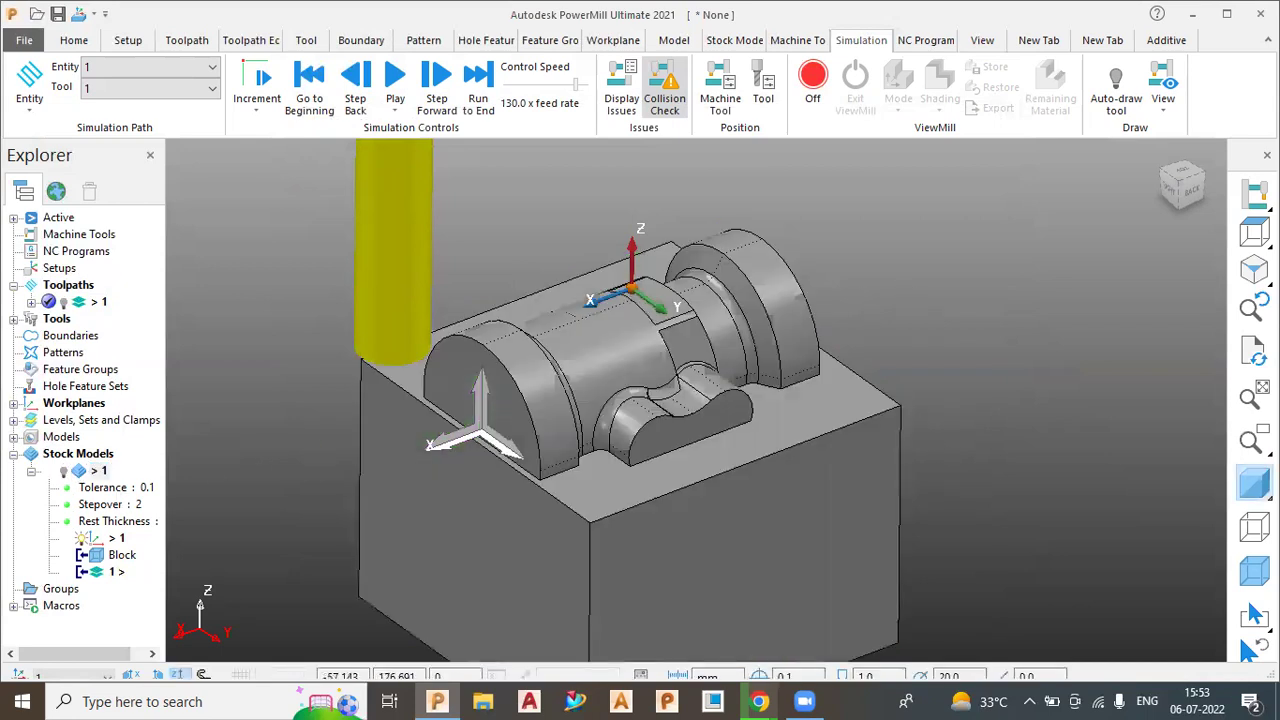
- Open the block definition, set its coordinate system to Active Workplane and define the block by Triangles
{"action": "left_click", "coordinate": [74, 40]}
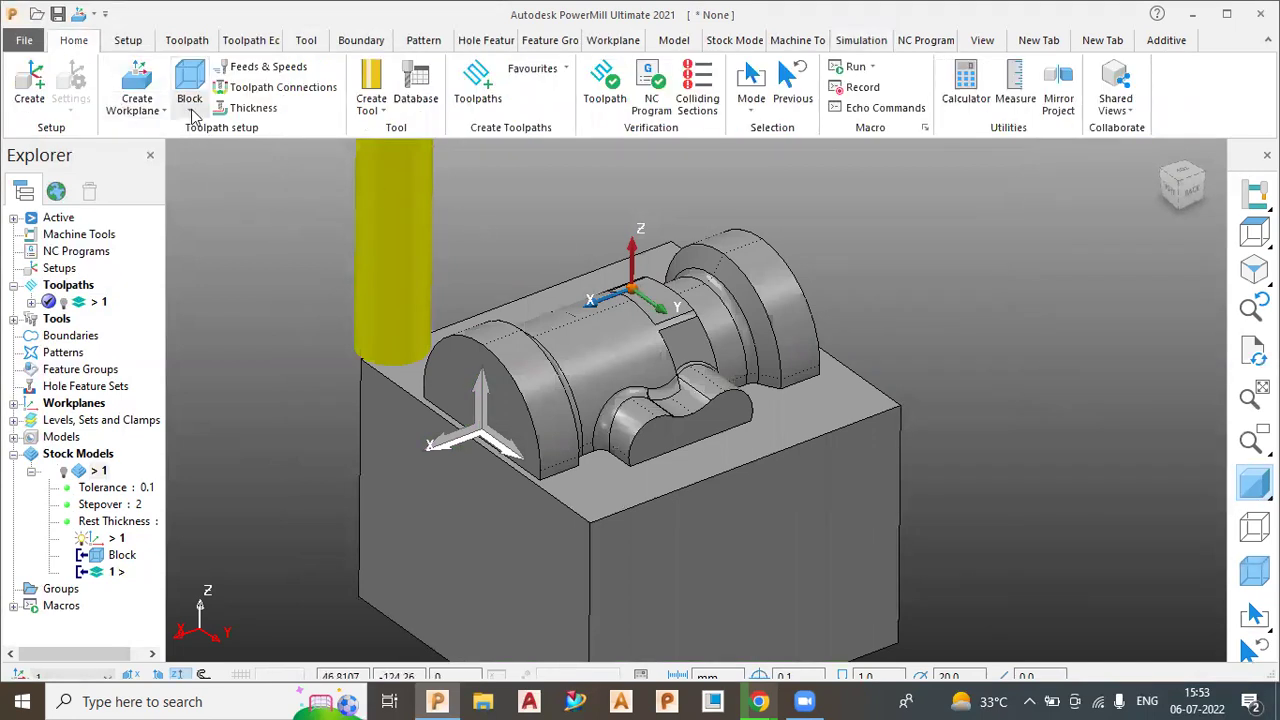
{"action": "left_click", "coordinate": [189, 100]}
{"action": "left_click", "coordinate": [205, 143]}
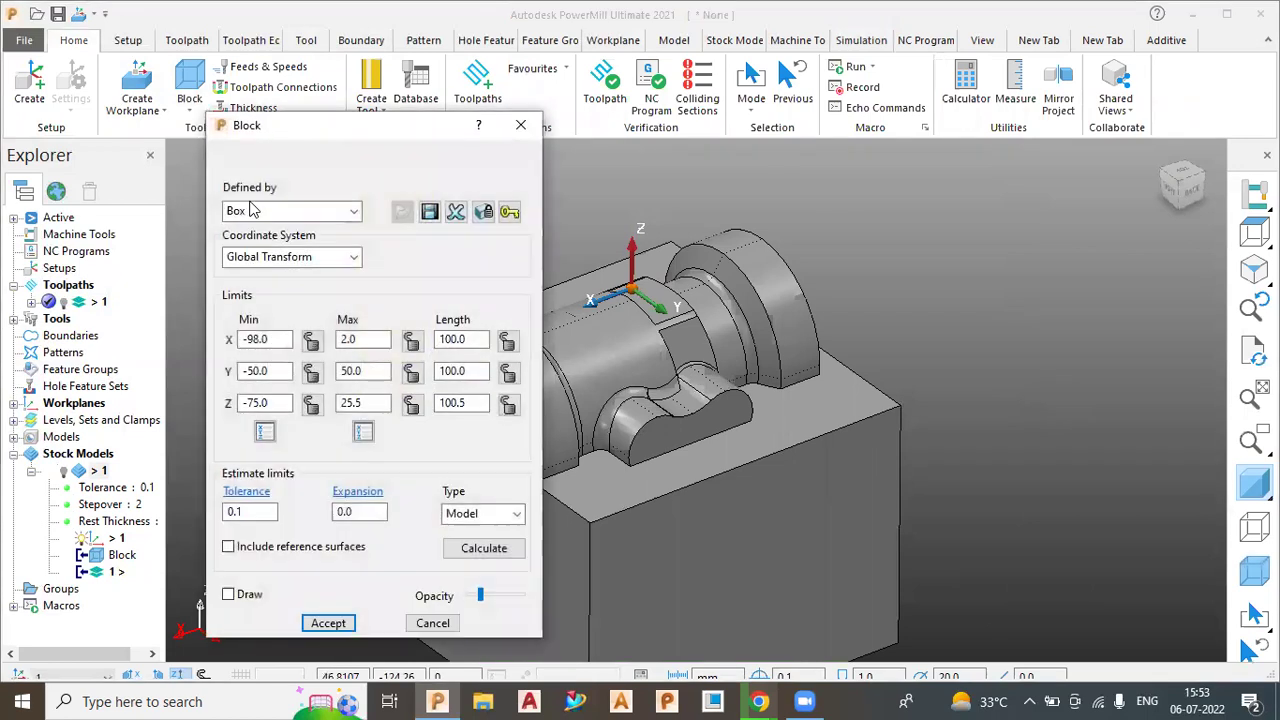
{"action": "left_click", "coordinate": [288, 258]}
{"action": "left_click", "coordinate": [291, 276]}
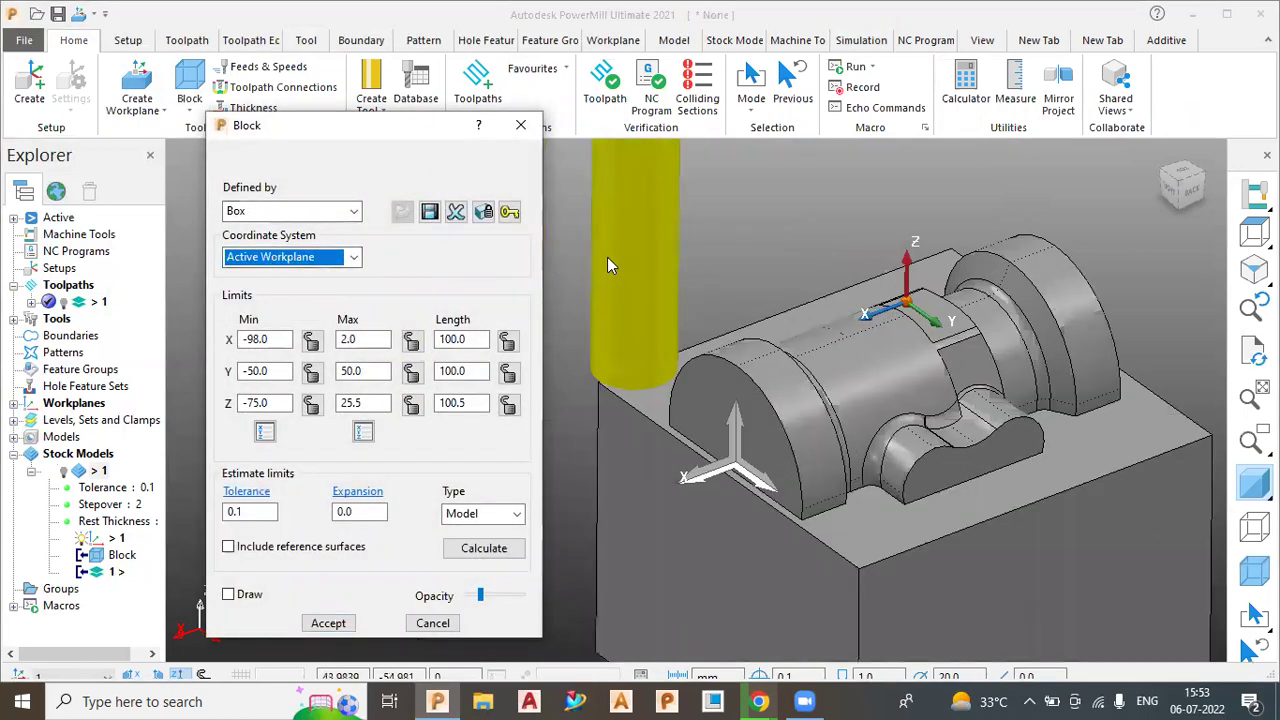
{"action": "scroll", "coordinate": [774, 221], "scroll_direction": "down", "scroll_amount": 2}
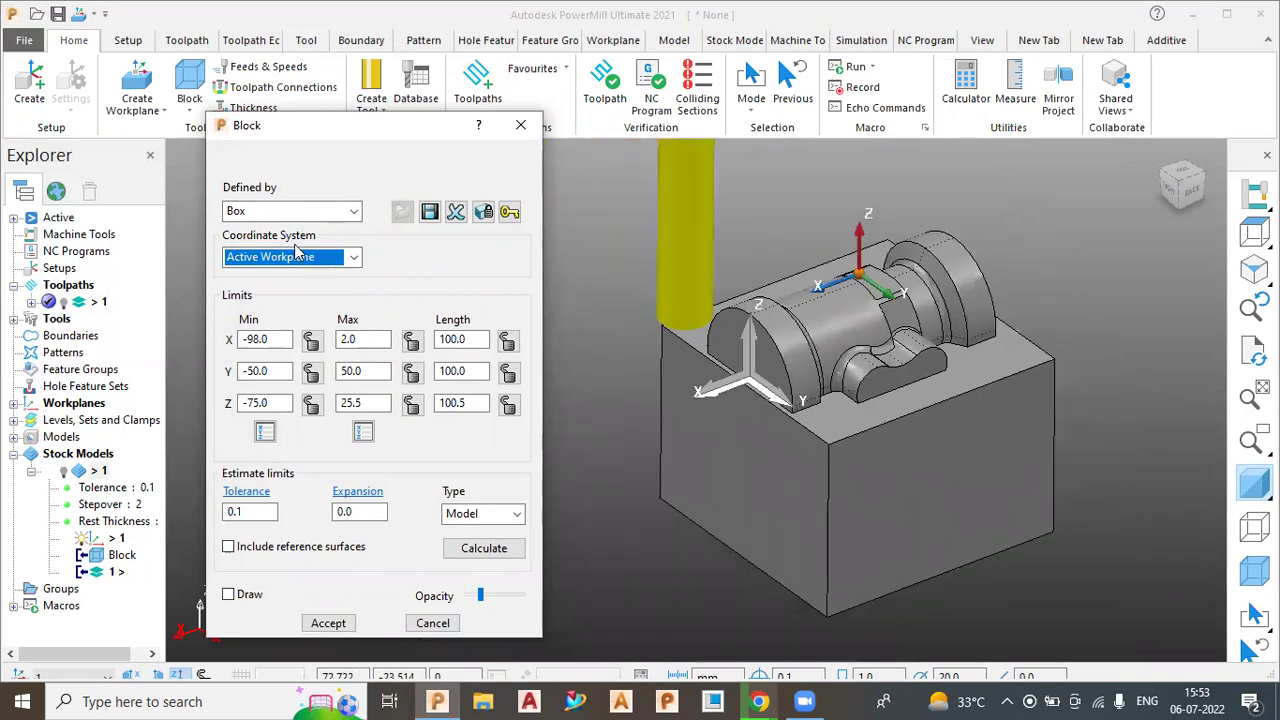
{"action": "left_click", "coordinate": [350, 212]}
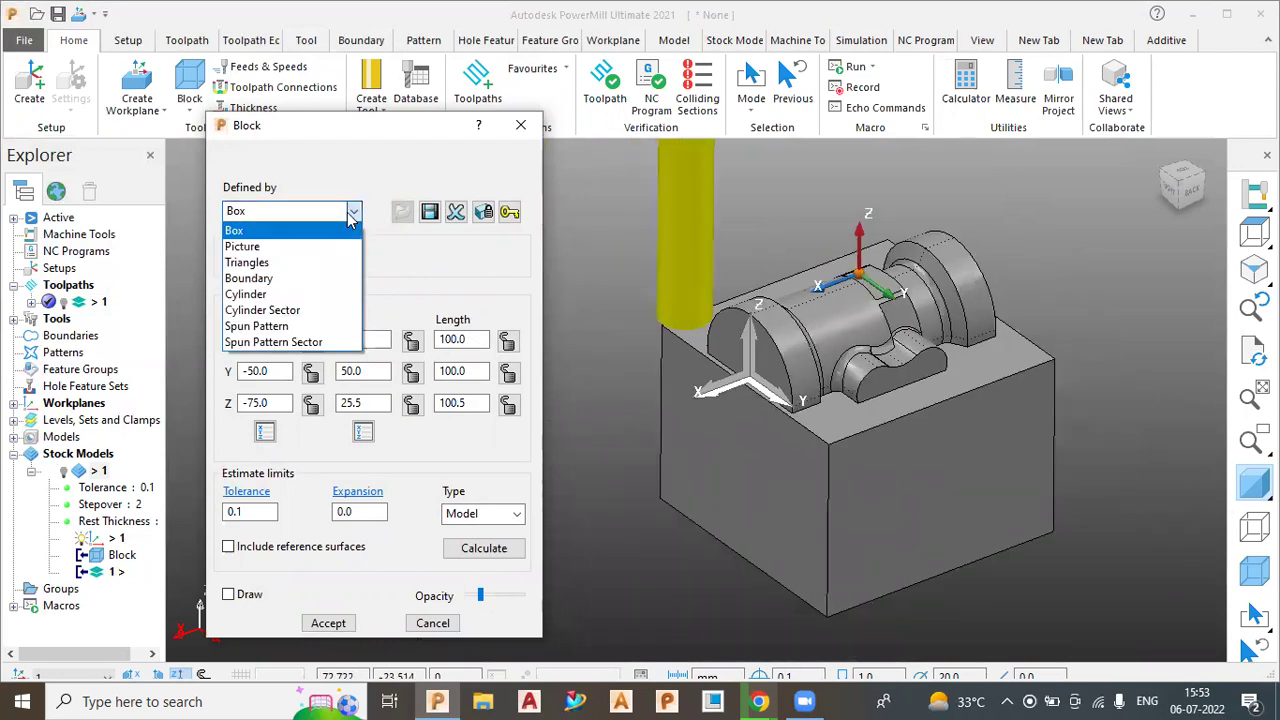
{"action": "left_click", "coordinate": [309, 262]}
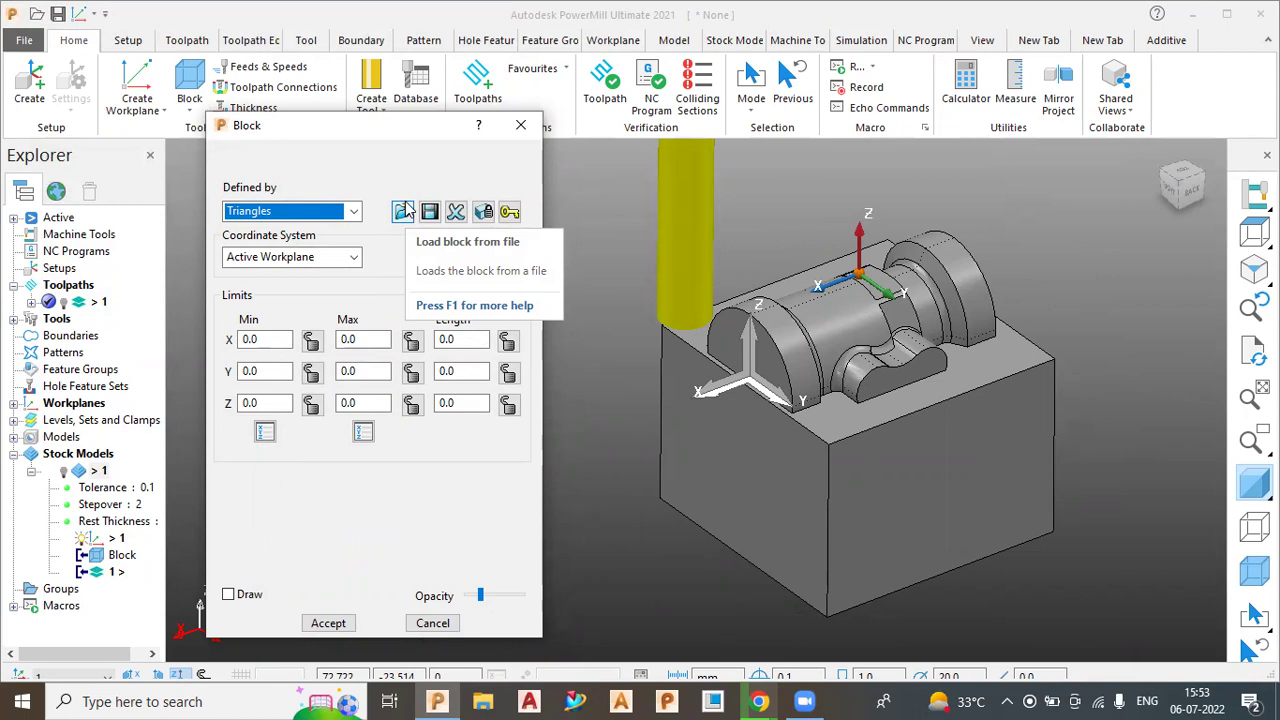
- Display stock model 1 and examine the stepped material left around the part up close
{"action": "left_click", "coordinate": [63, 473]}
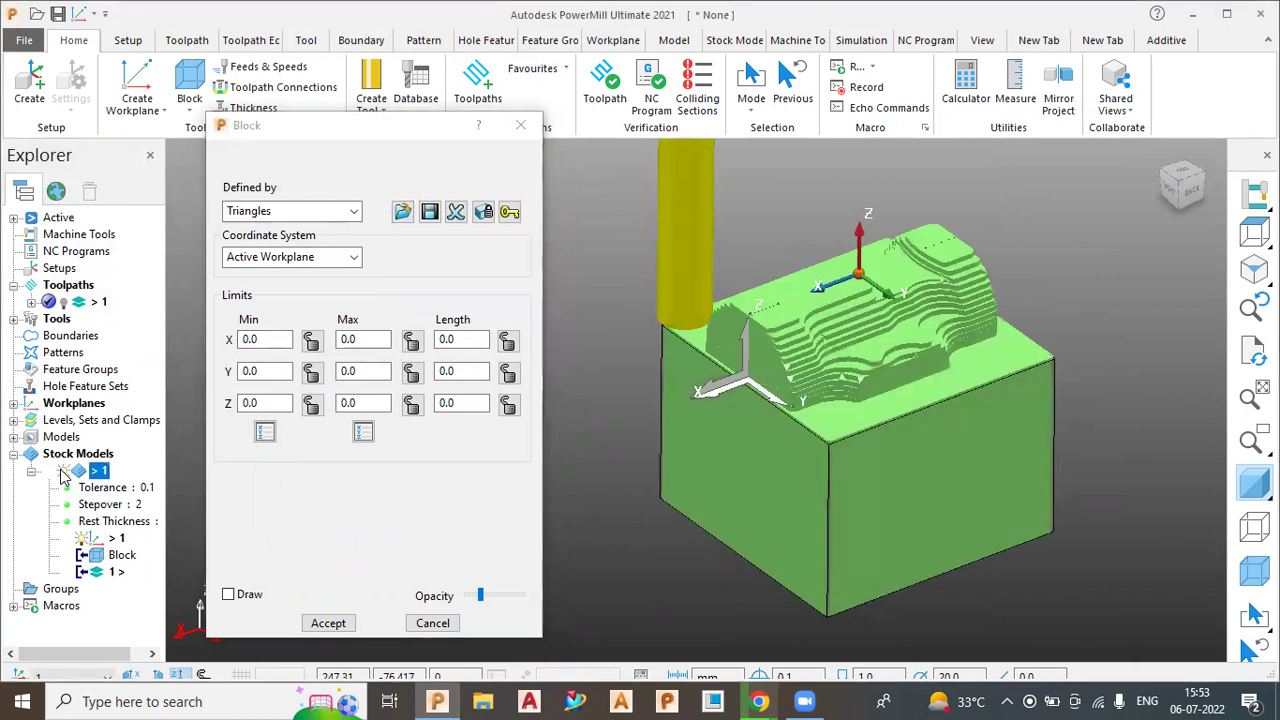
{"action": "scroll", "coordinate": [774, 367], "scroll_direction": "up", "scroll_amount": 4}
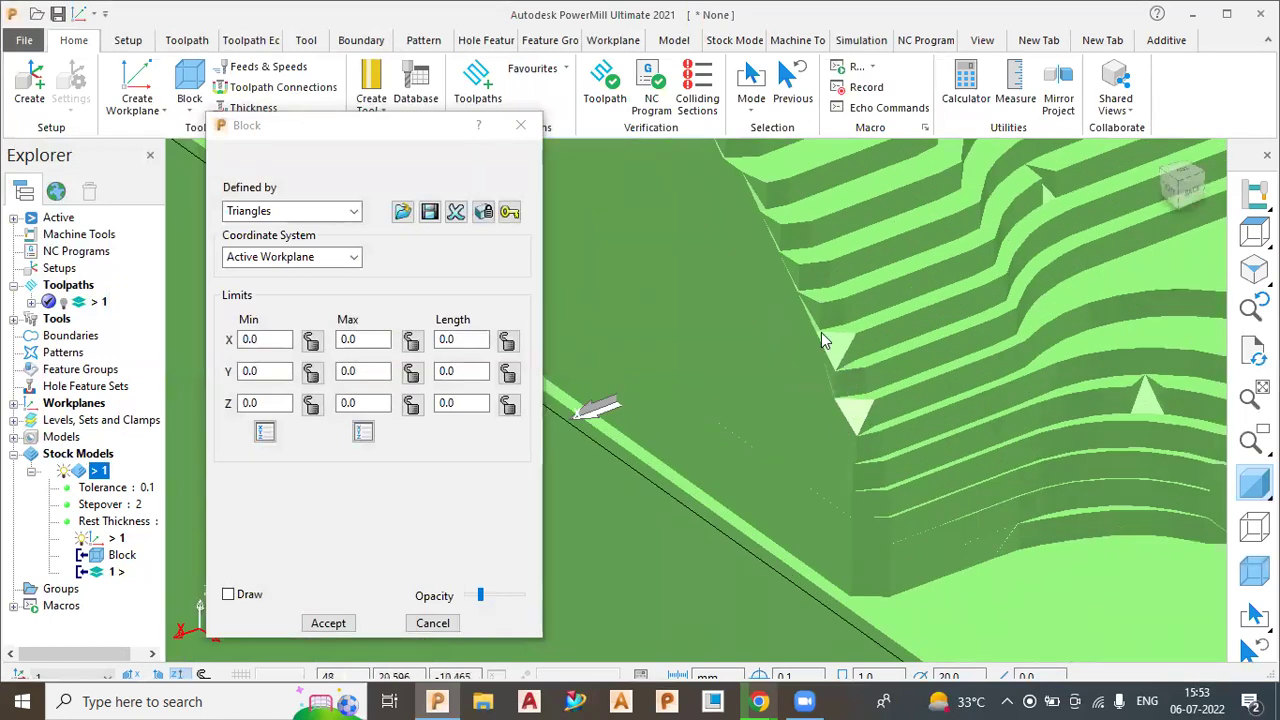
{"action": "scroll", "coordinate": [836, 379], "scroll_direction": "down", "scroll_amount": 3}
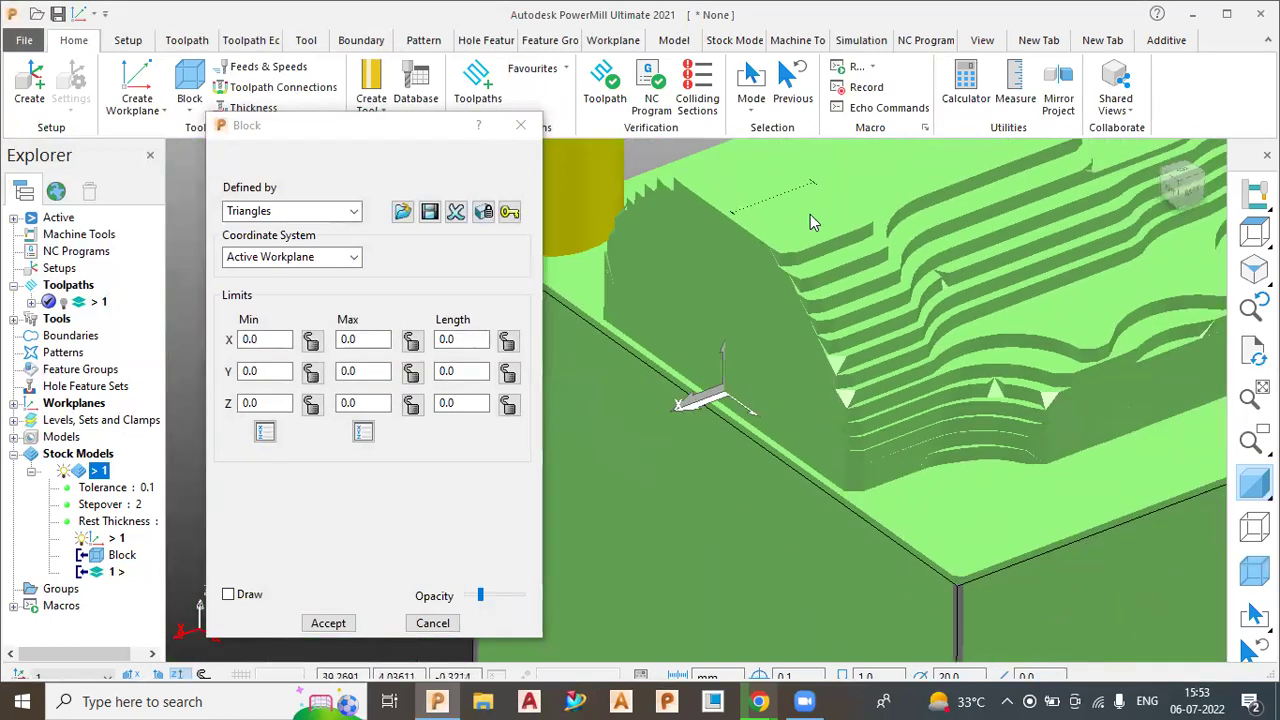
{"action": "scroll", "coordinate": [853, 287], "scroll_direction": "up", "scroll_amount": 2}
{"action": "scroll", "coordinate": [759, 364], "scroll_direction": "down", "scroll_amount": 5}
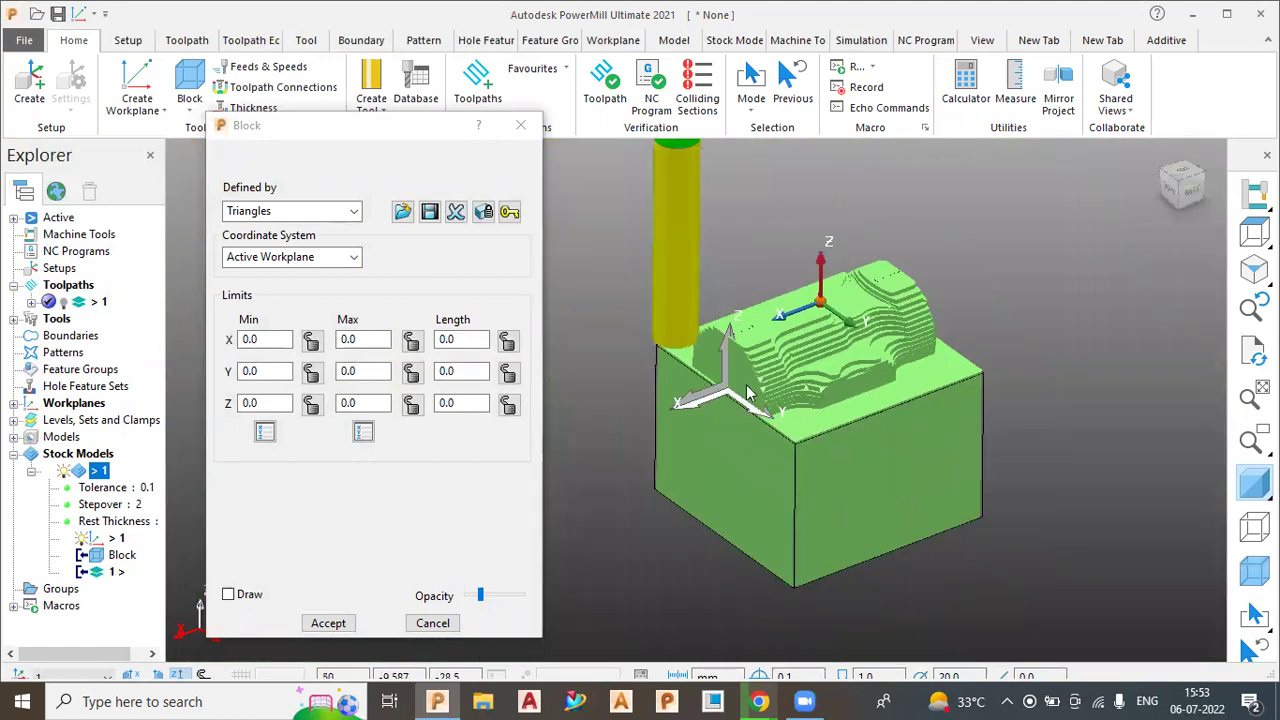
{"action": "scroll", "coordinate": [885, 349], "scroll_direction": "up", "scroll_amount": 3}
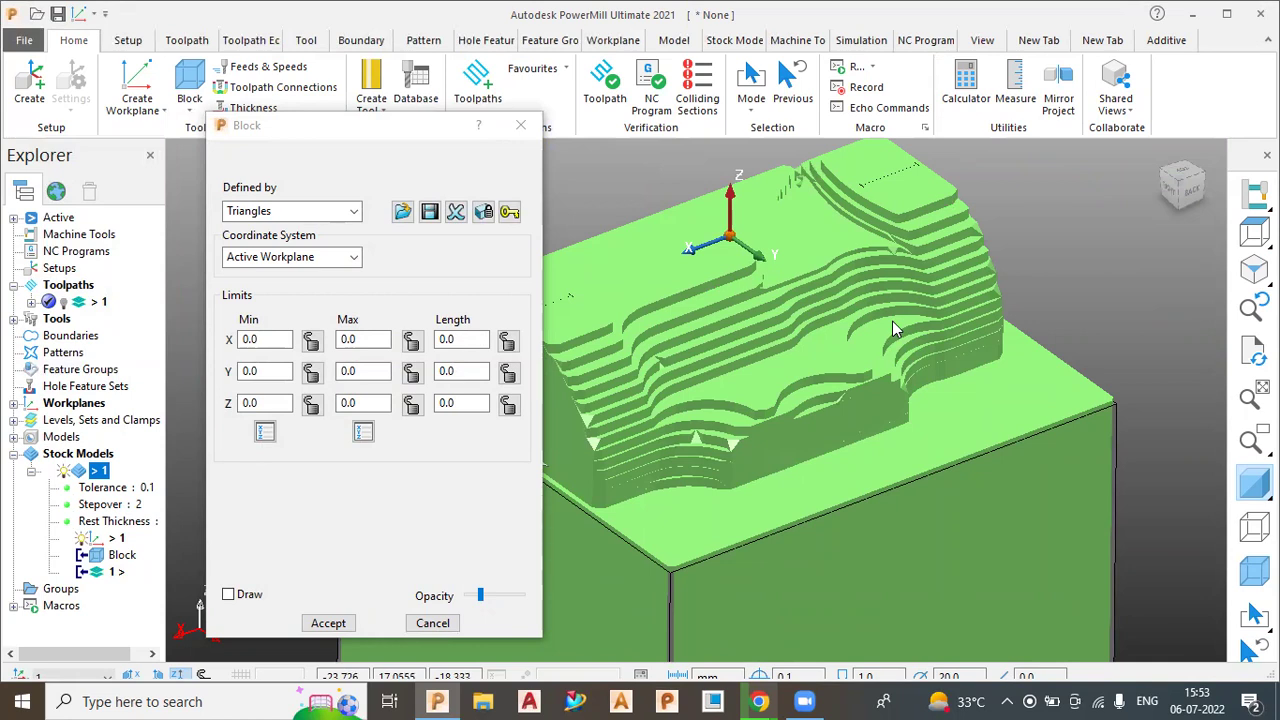
- Load my_block.stl from the Mill folder as the block, accept the block definition, and hide stock model 1
{"action": "left_click", "coordinate": [402, 212]}
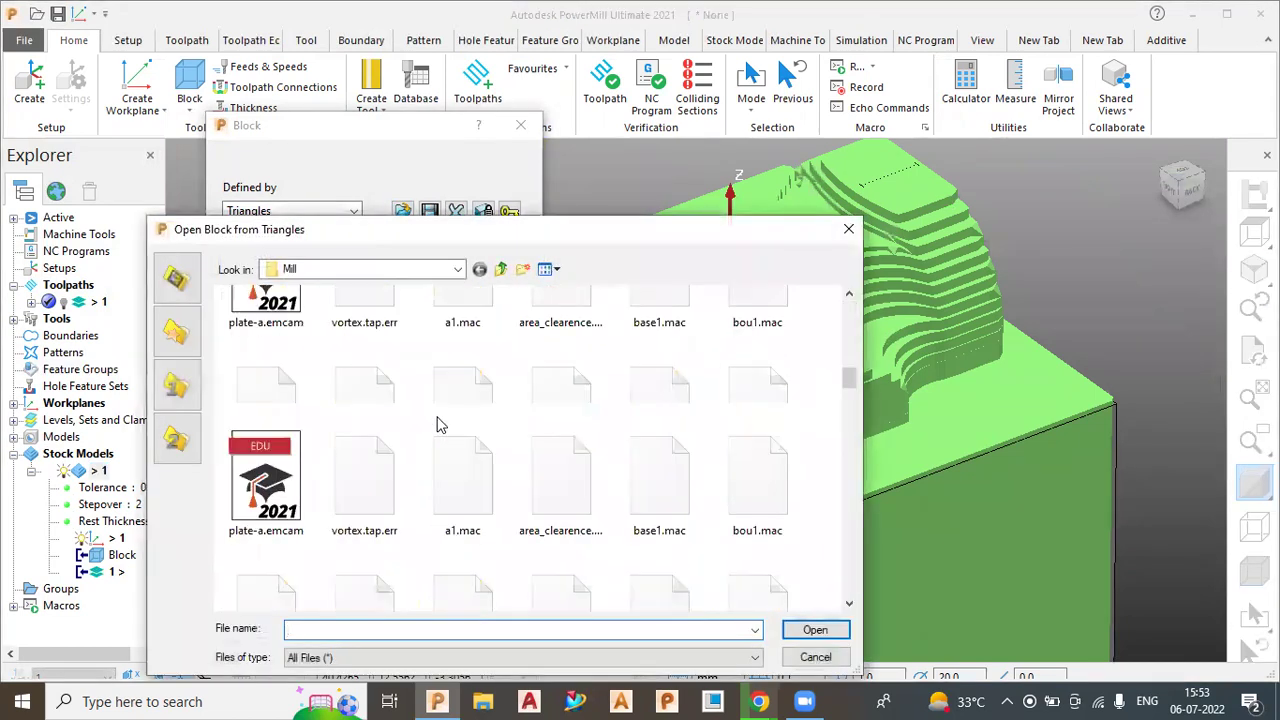
{"action": "left_click", "coordinate": [435, 505]}
{"action": "scroll", "coordinate": [435, 505], "scroll_direction": "up", "scroll_amount": 3}
{"action": "left_click", "coordinate": [370, 345]}
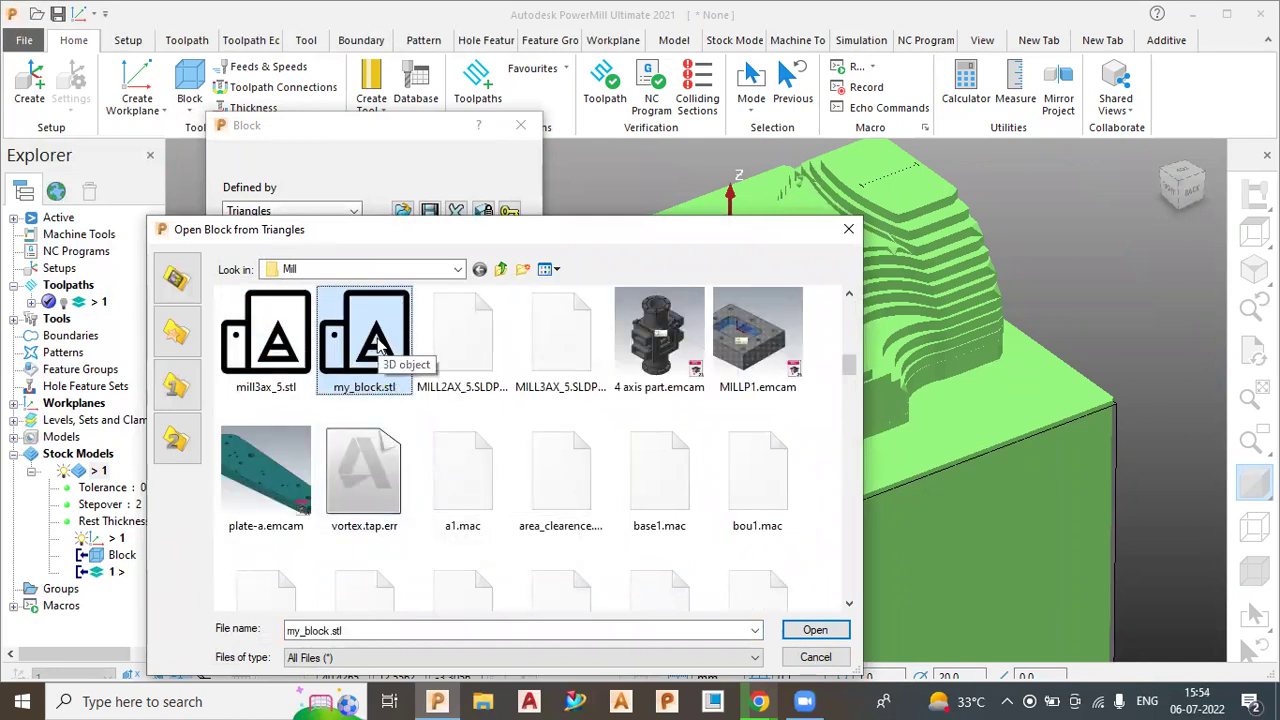
{"action": "left_click", "coordinate": [815, 633]}
{"action": "left_click", "coordinate": [325, 617]}
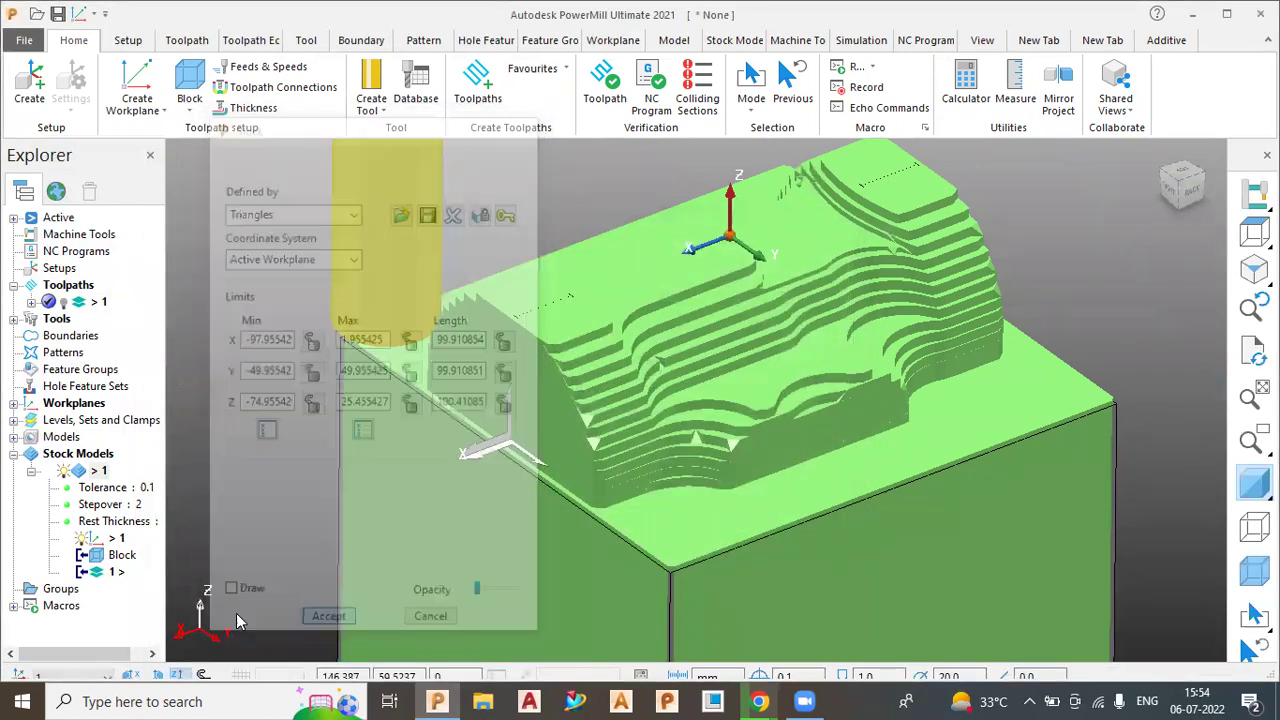
{"action": "left_click", "coordinate": [64, 471]}
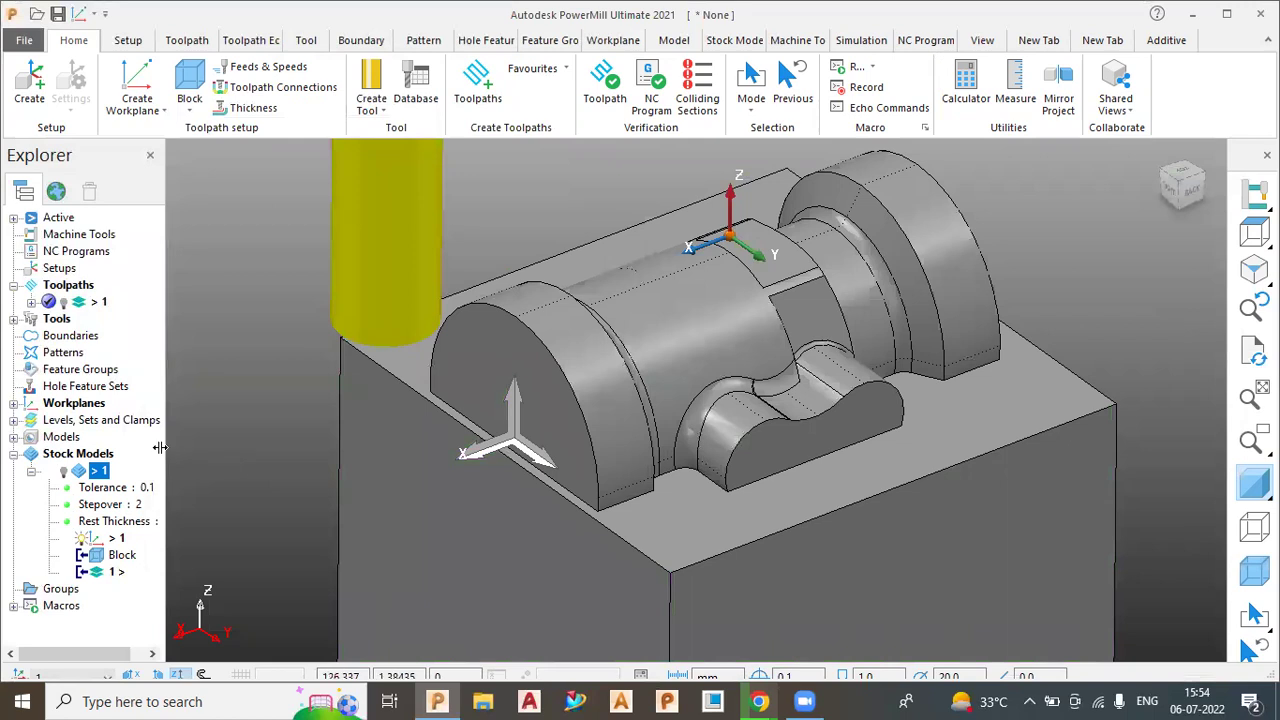
- Display the loaded block and compare its position with the part model
{"action": "left_click", "coordinate": [1254, 570]}
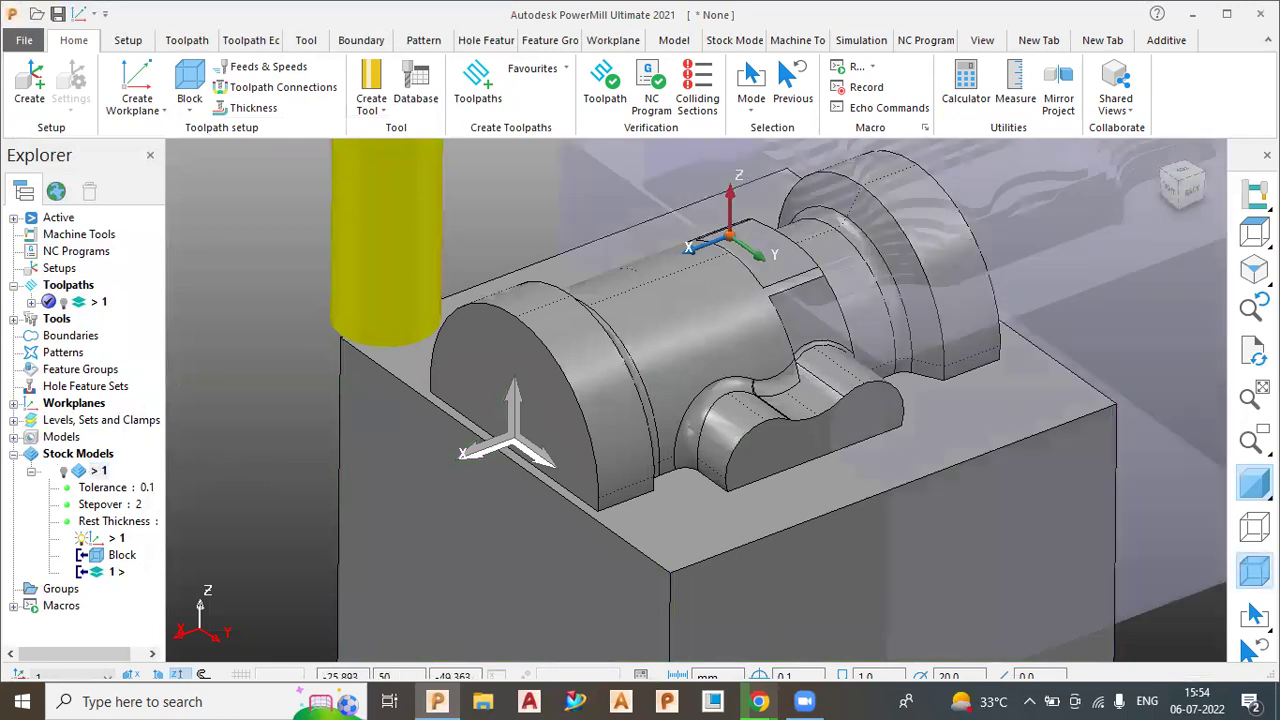
{"action": "scroll", "coordinate": [643, 465], "scroll_direction": "down", "scroll_amount": 4}
{"action": "middle_click_drag", "start_coordinate": [742, 437], "coordinate": [740, 463]}
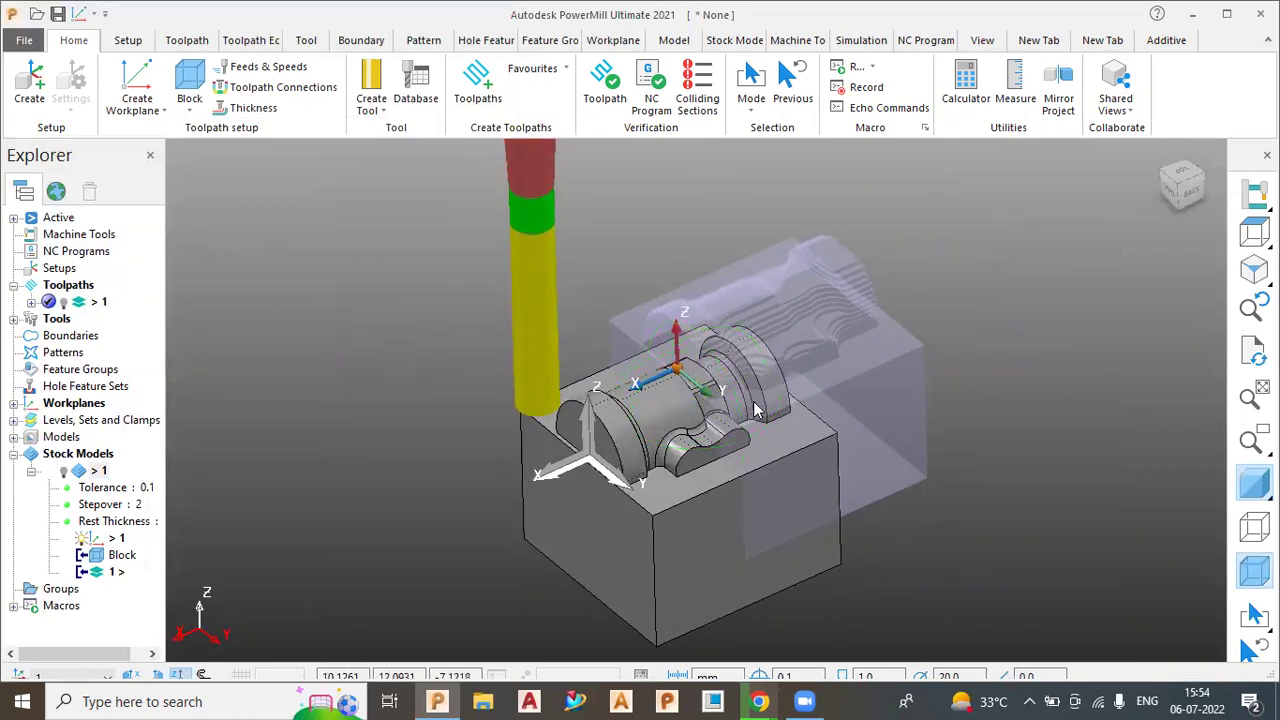
{"action": "scroll", "coordinate": [840, 412], "scroll_direction": "down", "scroll_amount": 4}
{"action": "scroll", "coordinate": [778, 392], "scroll_direction": "up", "scroll_amount": 4}
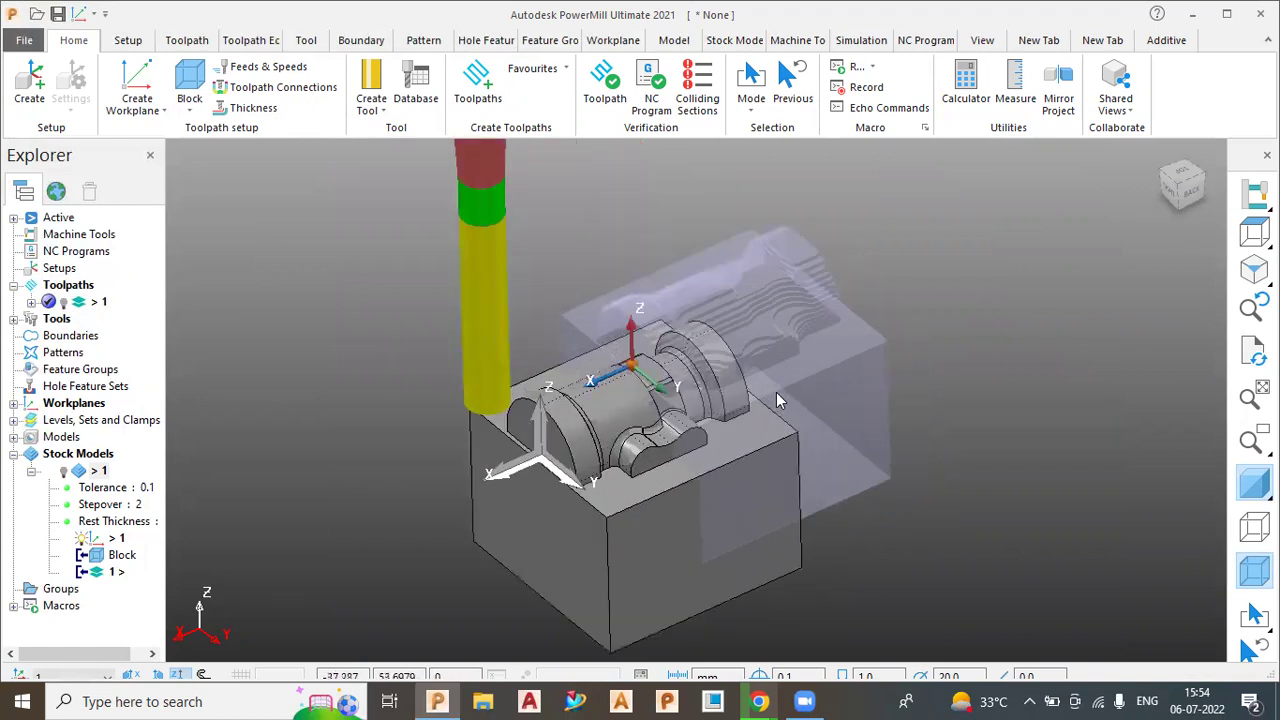
- Set the block's coordinate system to Global Transform, accept the block definition, and inspect its fit around the part
{"action": "left_click", "coordinate": [189, 95]}
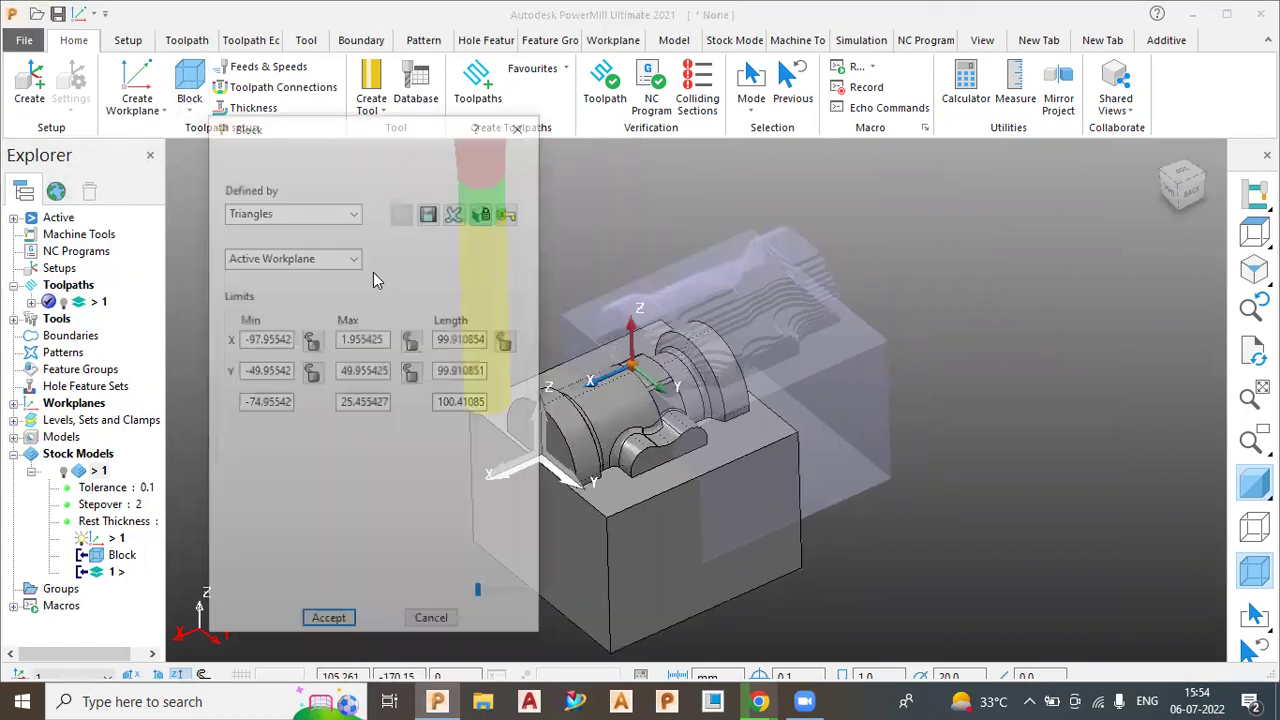
{"action": "left_click", "coordinate": [300, 257]}
{"action": "left_click", "coordinate": [296, 292]}
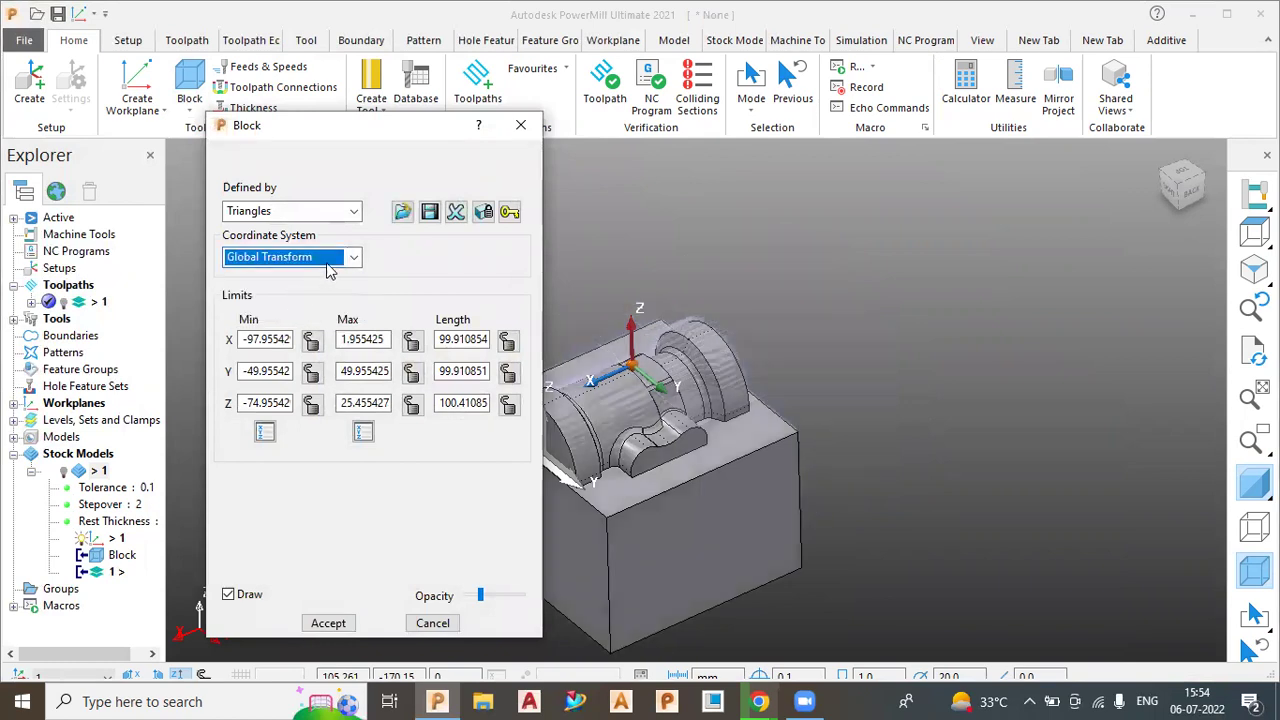
{"action": "scroll", "coordinate": [682, 396], "scroll_direction": "up", "scroll_amount": 4}
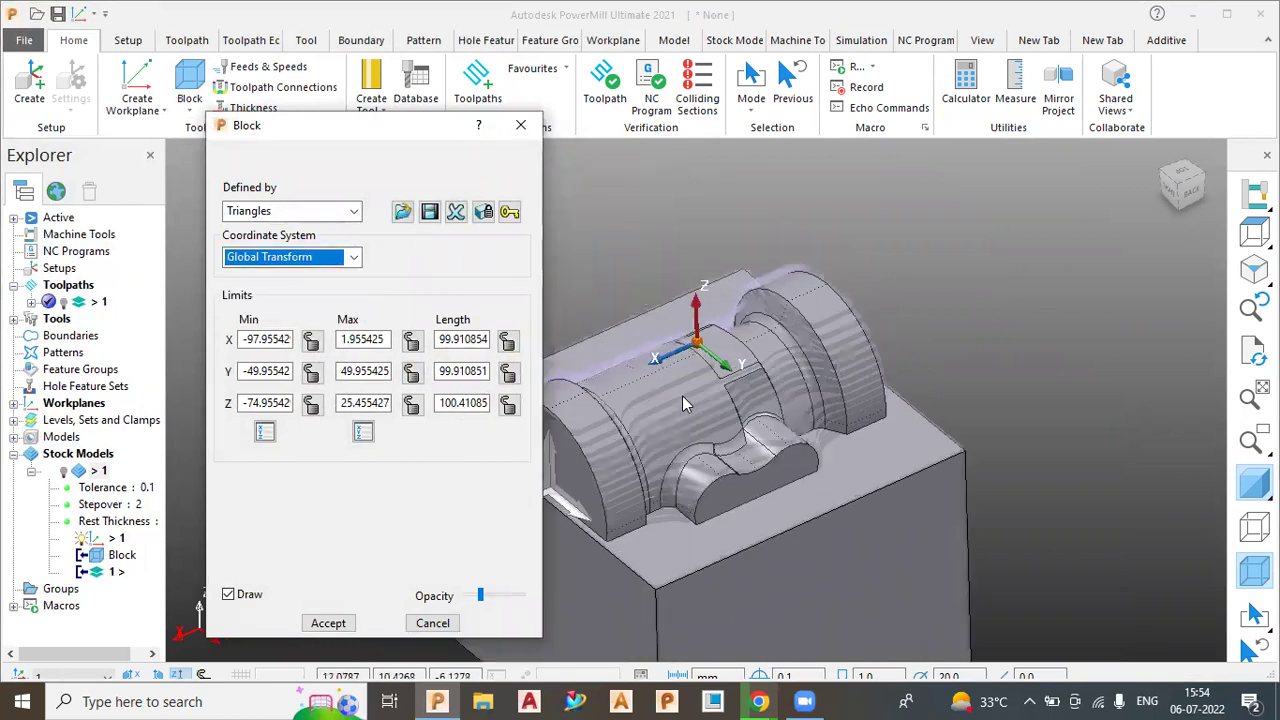
{"action": "middle_click_drag", "start_coordinate": [907, 232], "coordinate": [933, 347]}
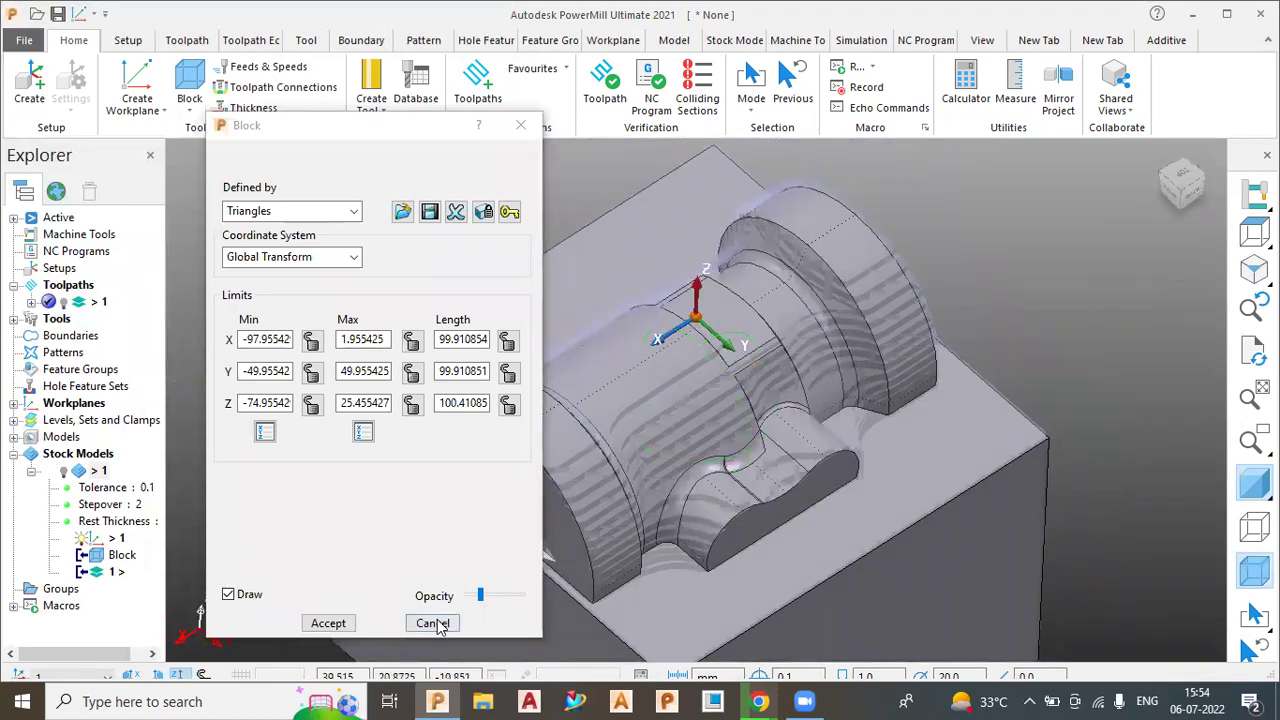
{"action": "left_click", "coordinate": [328, 623]}
{"action": "middle_click_drag", "start_coordinate": [333, 627], "coordinate": [560, 428]}
{"action": "scroll", "coordinate": [675, 424], "scroll_direction": "down", "scroll_amount": 3}
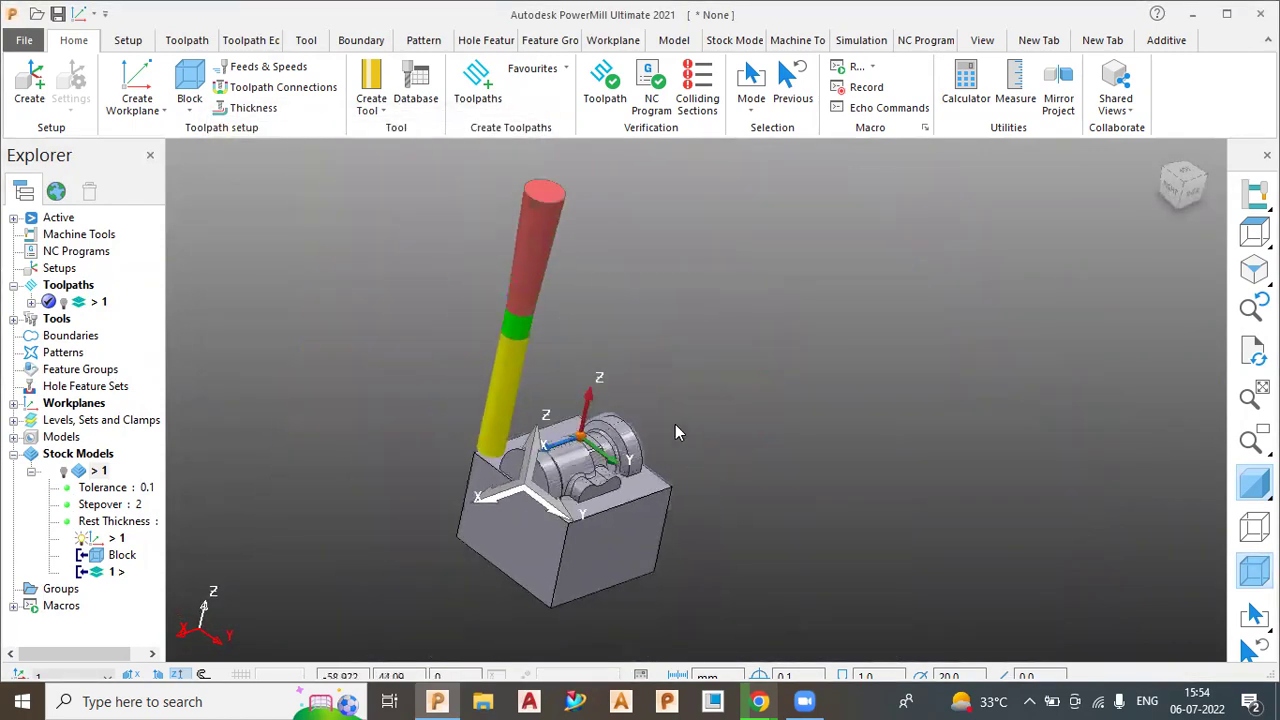
{"action": "scroll", "coordinate": [753, 453], "scroll_direction": "up", "scroll_amount": 3}
{"action": "scroll", "coordinate": [753, 453], "scroll_direction": "up", "scroll_amount": 3}
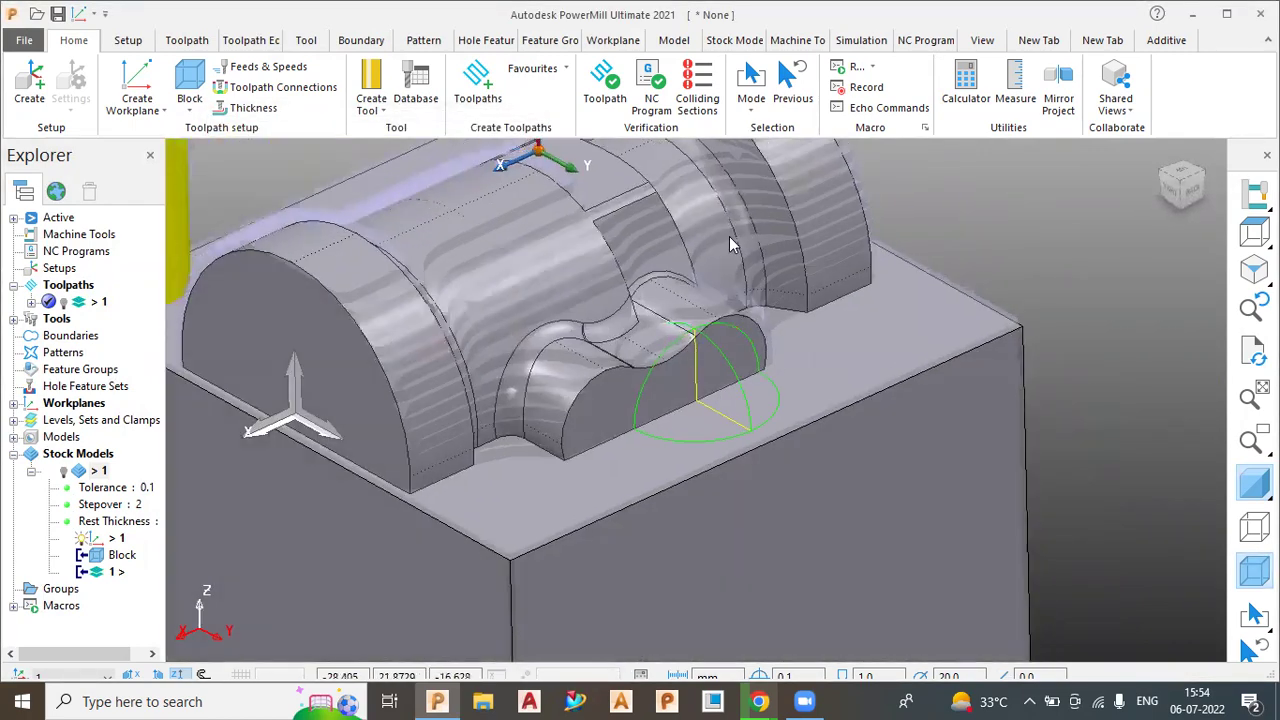
{"action": "scroll", "coordinate": [732, 262], "scroll_direction": "down", "scroll_amount": 2}
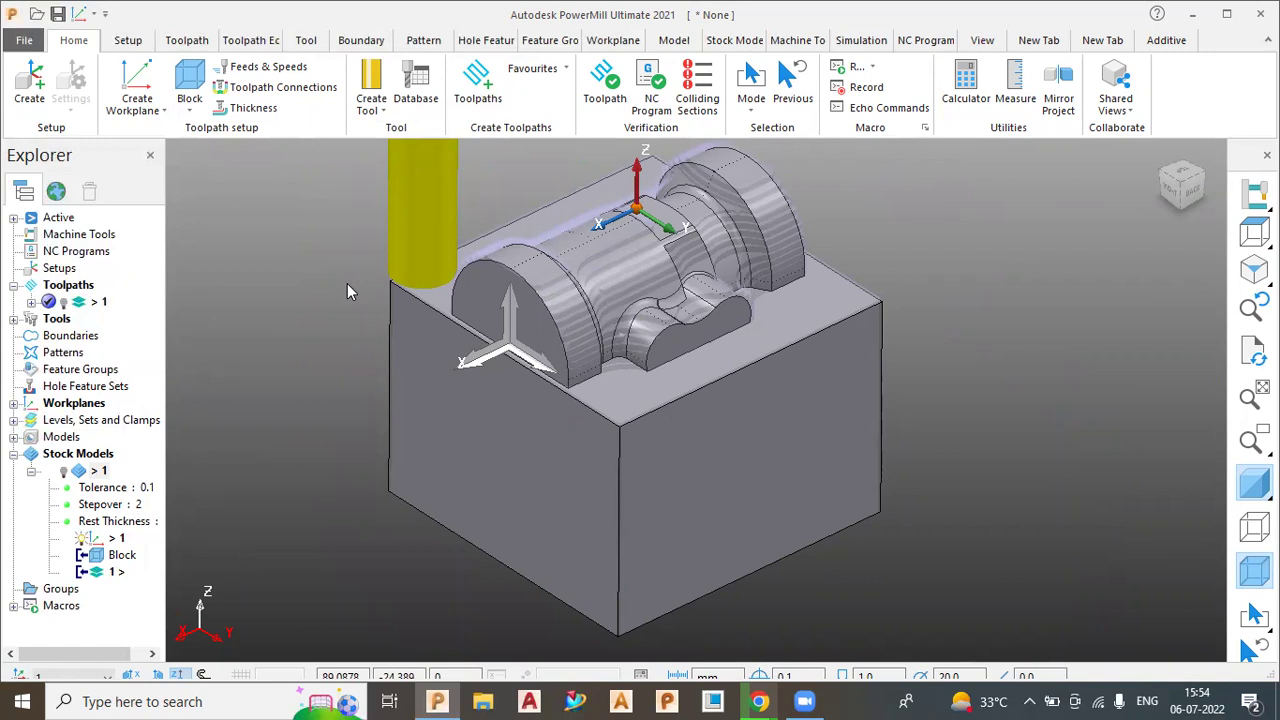
- Create a tip radiused tool with a diameter of 12 and a tip radius of 0.8, and add a shank component
{"action": "left_click", "coordinate": [371, 105]}
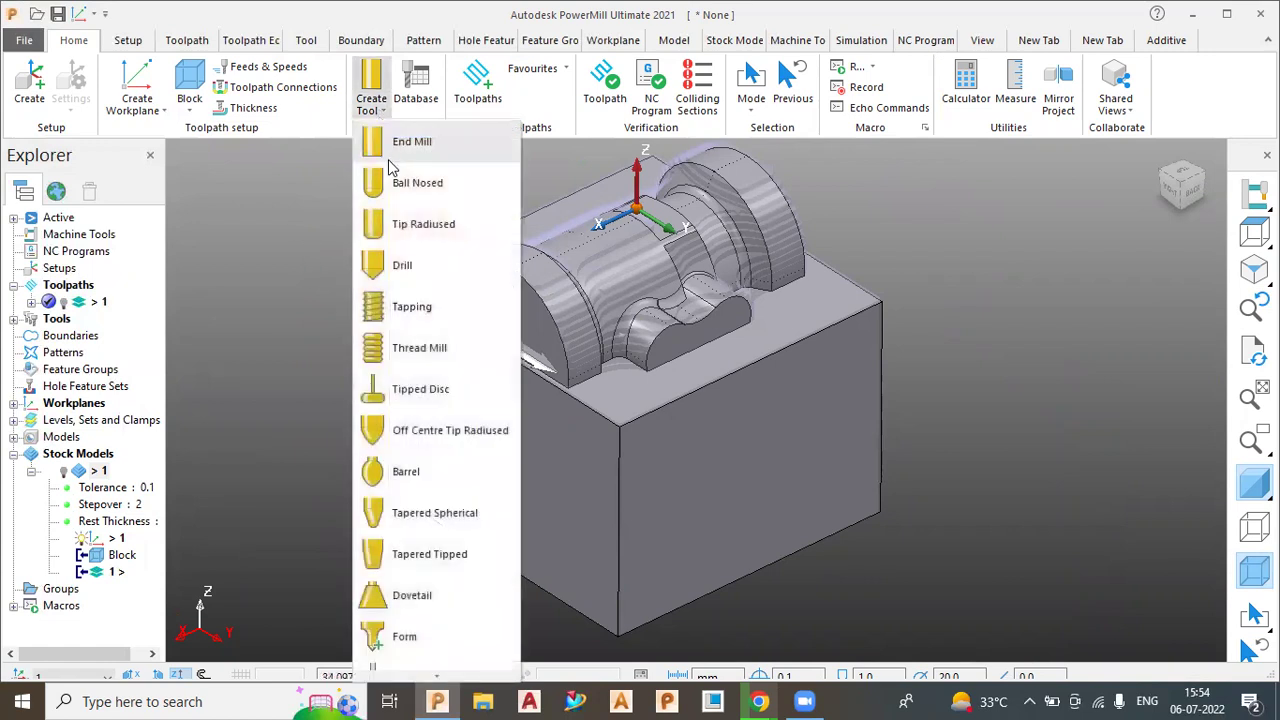
{"action": "left_click", "coordinate": [421, 226]}
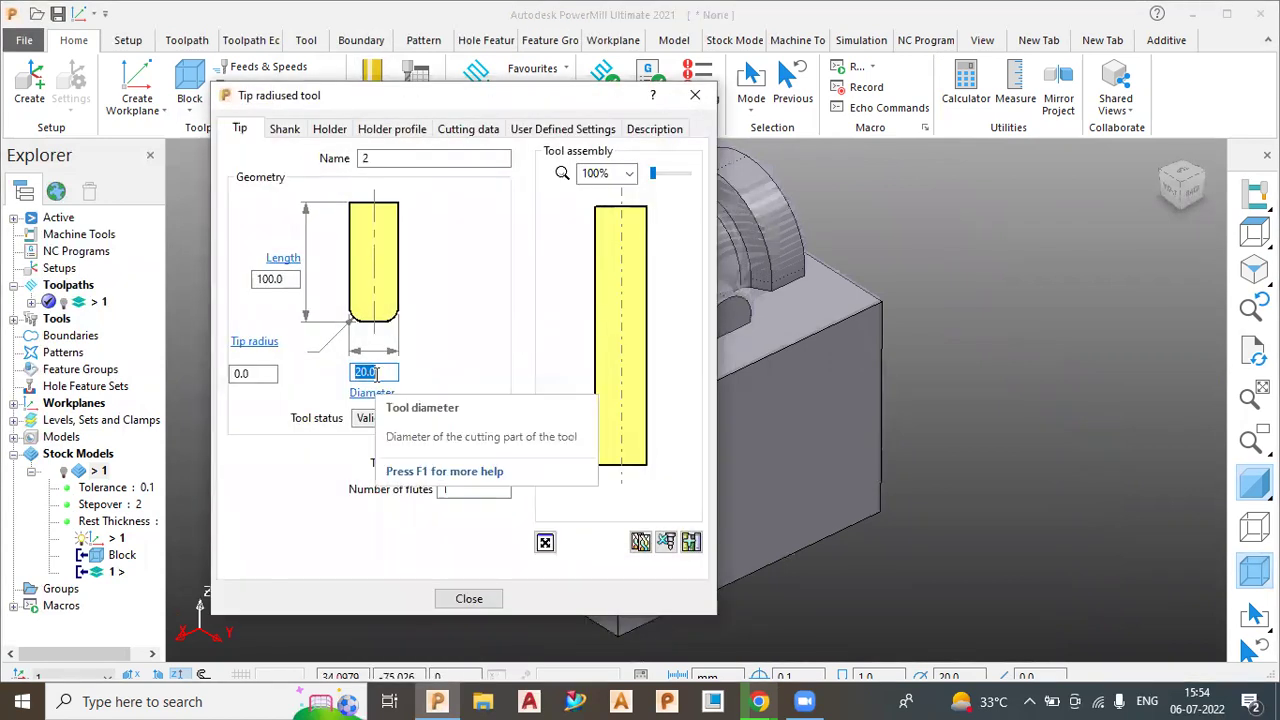
{"action": "type", "text": "12"}
{"action": "left_click", "coordinate": [266, 375]}
{"action": "type", "text": "."}
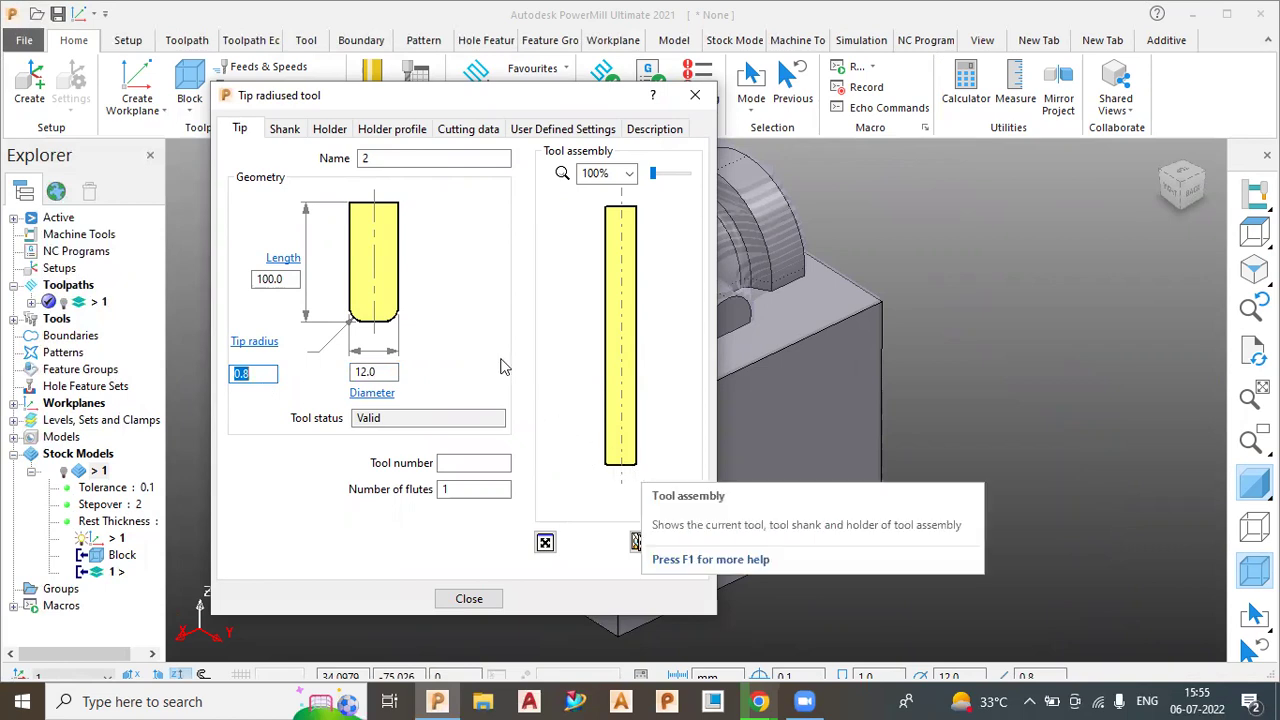
{"action": "left_click", "coordinate": [284, 129]}
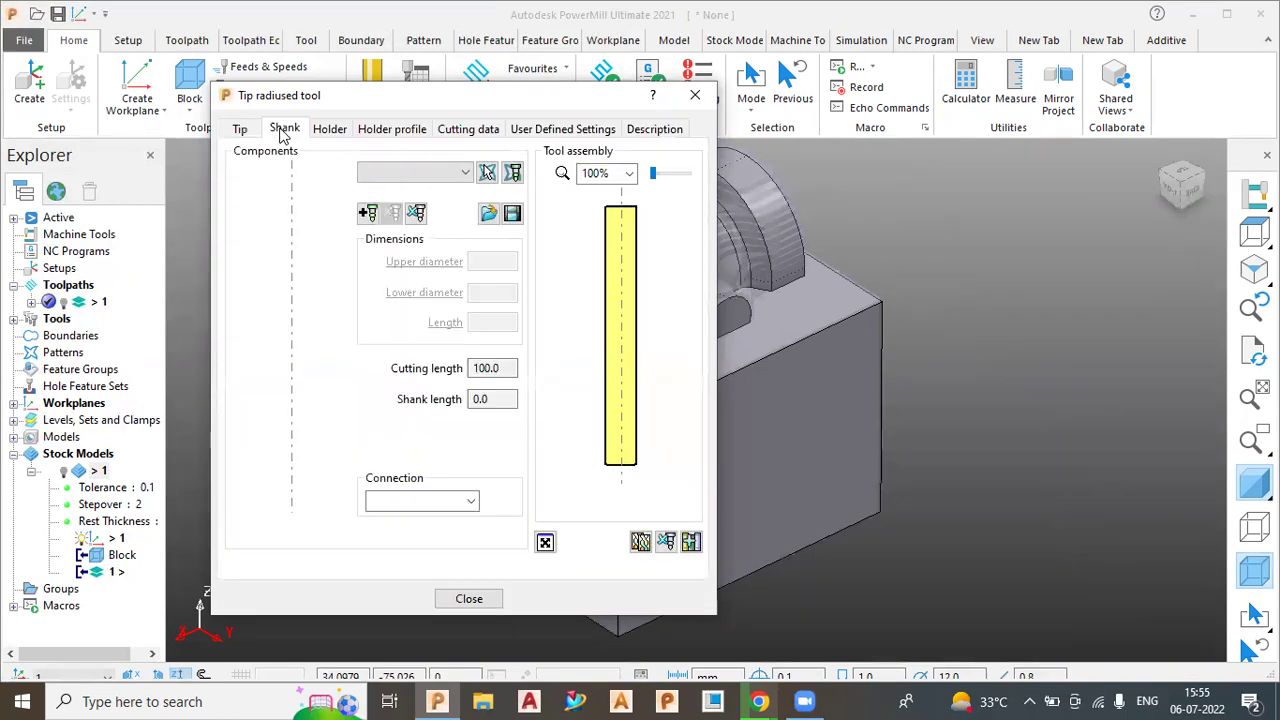
{"action": "left_click", "coordinate": [367, 213]}
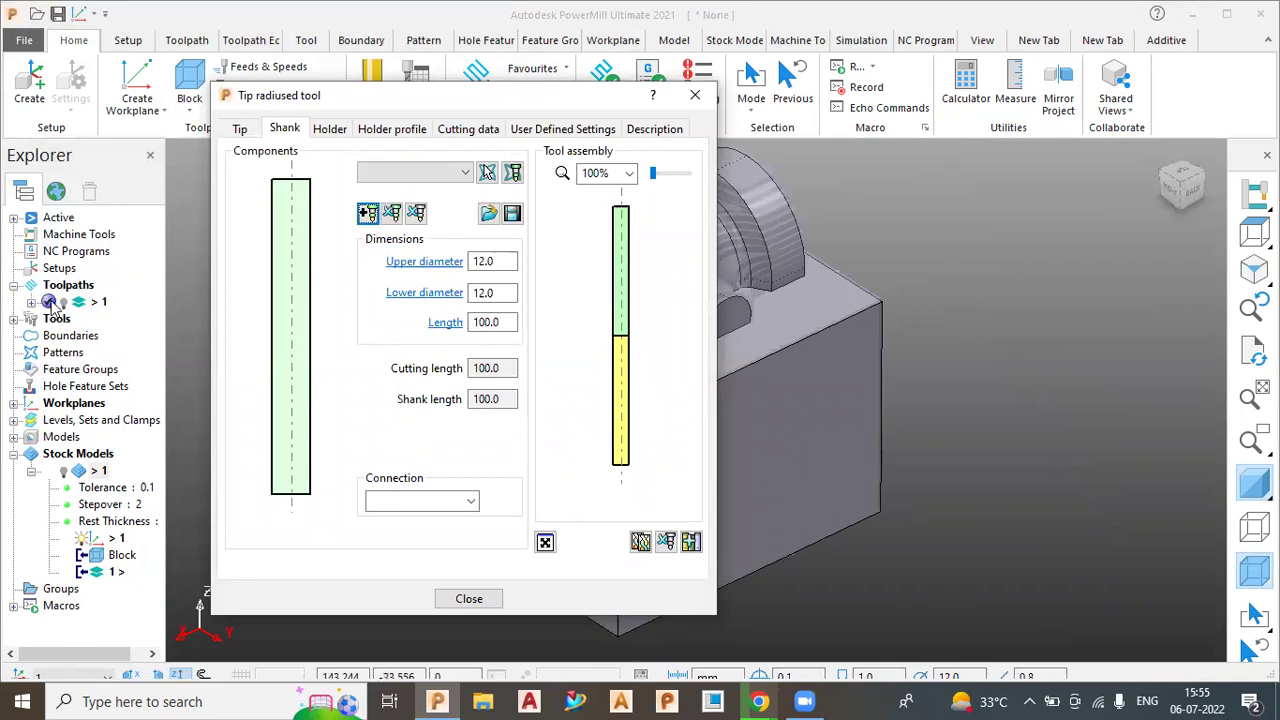
{"action": "mouse_move", "coordinate": [48, 300]}
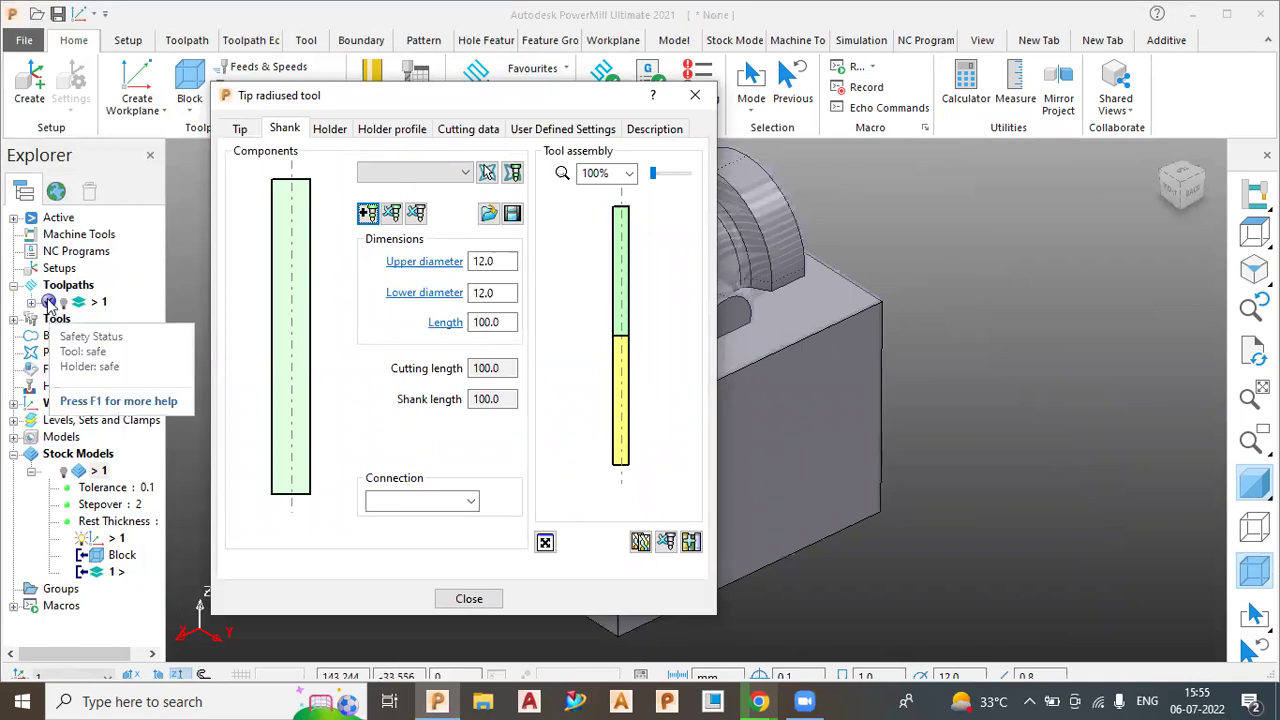
- Add a holder component to the tool with an overhang of 140 and an upper diameter of 15, and finish the tool definition
{"action": "left_click", "coordinate": [334, 133]}
{"action": "left_click", "coordinate": [367, 249]}
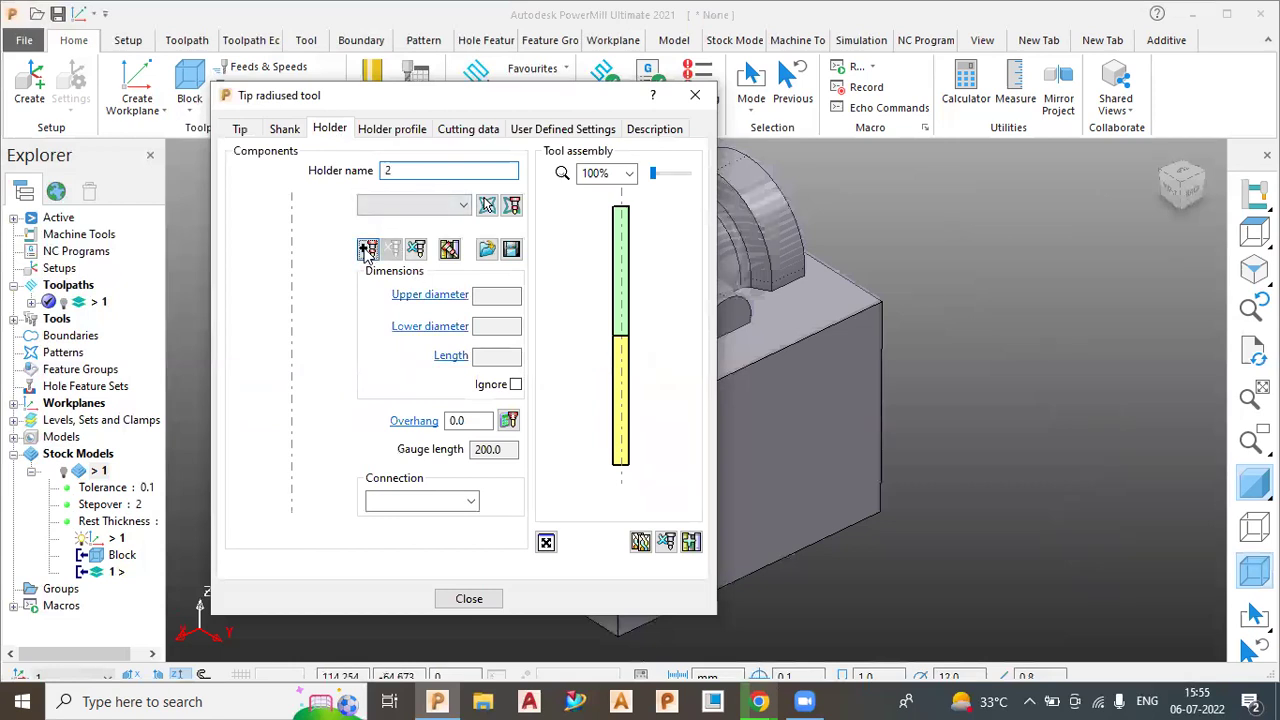
{"action": "double_click", "coordinate": [505, 357]}
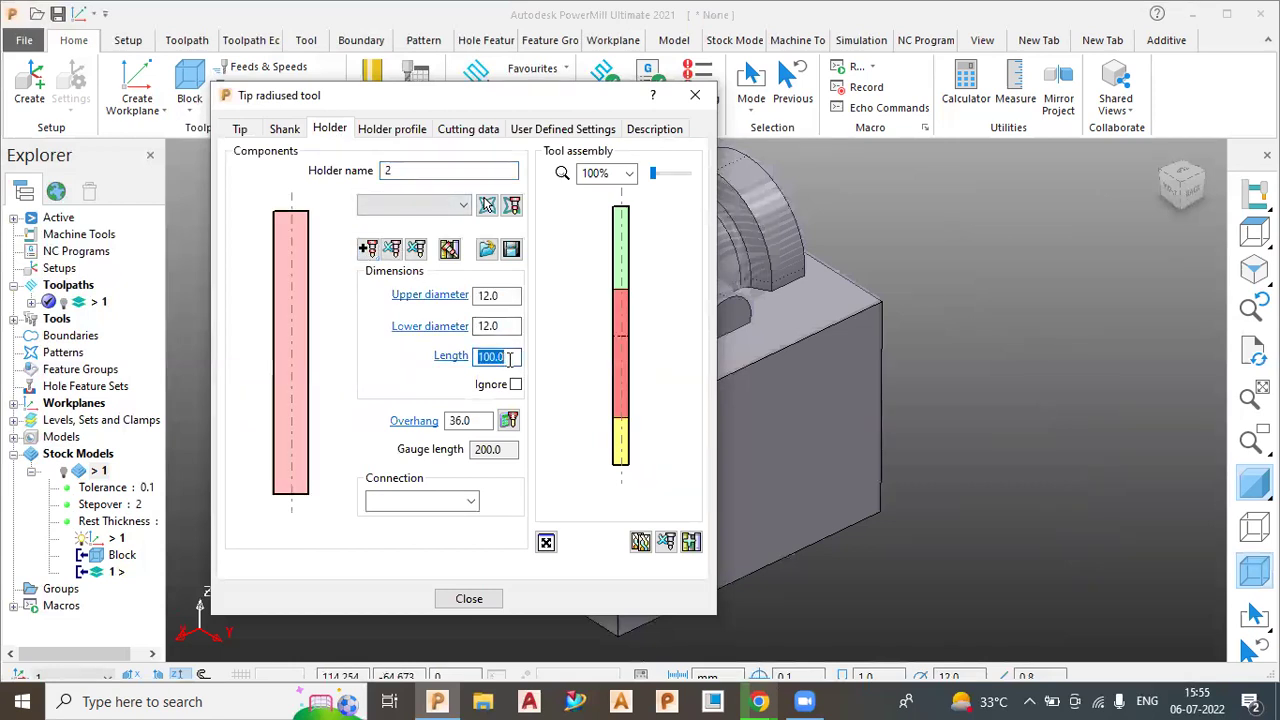
{"action": "double_click", "coordinate": [476, 421]}
{"action": "type", "text": "1"}
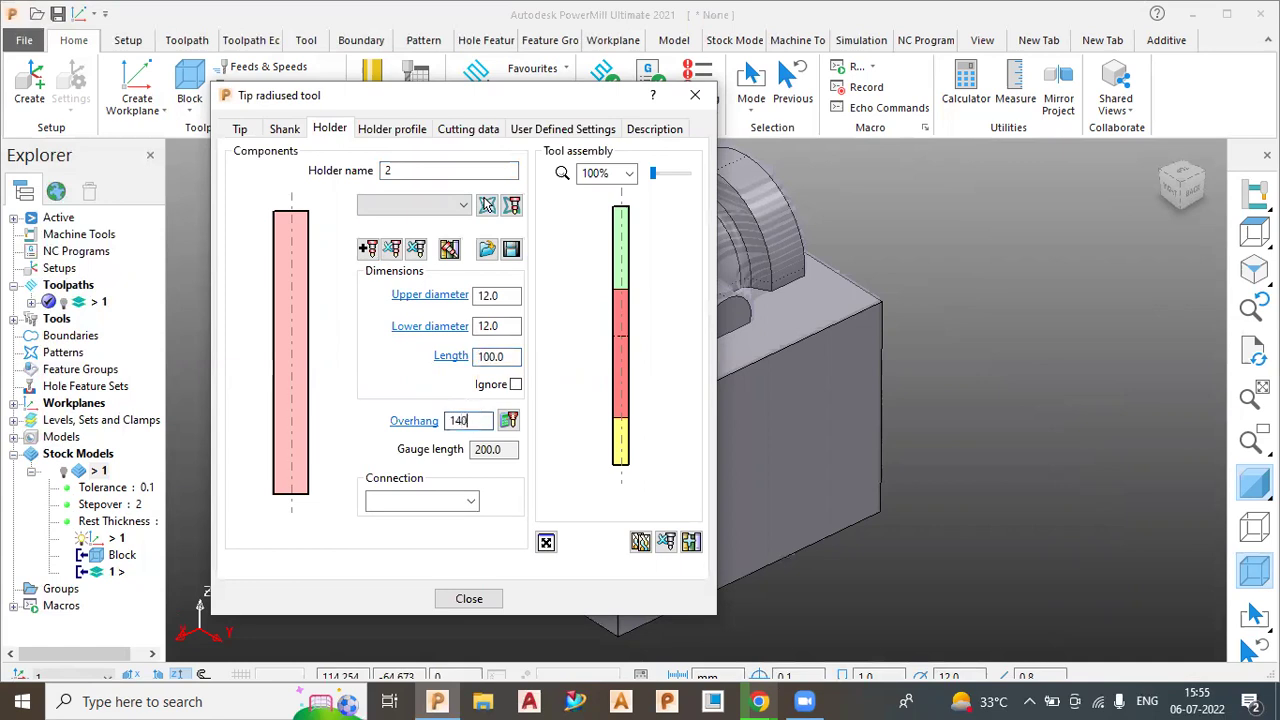
{"action": "type", "text": "40"}
{"action": "key", "text": "Return"}
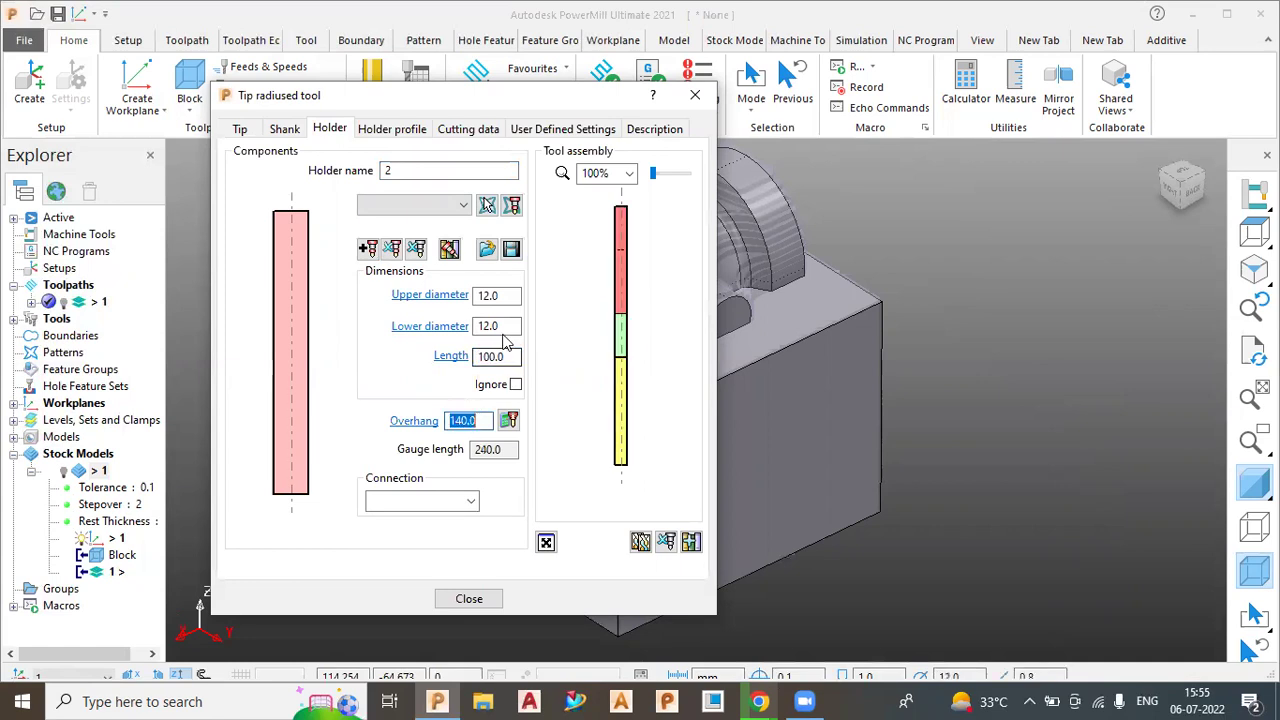
{"action": "double_click", "coordinate": [490, 295]}
{"action": "type", "text": "15"}
{"action": "key", "text": "Return"}
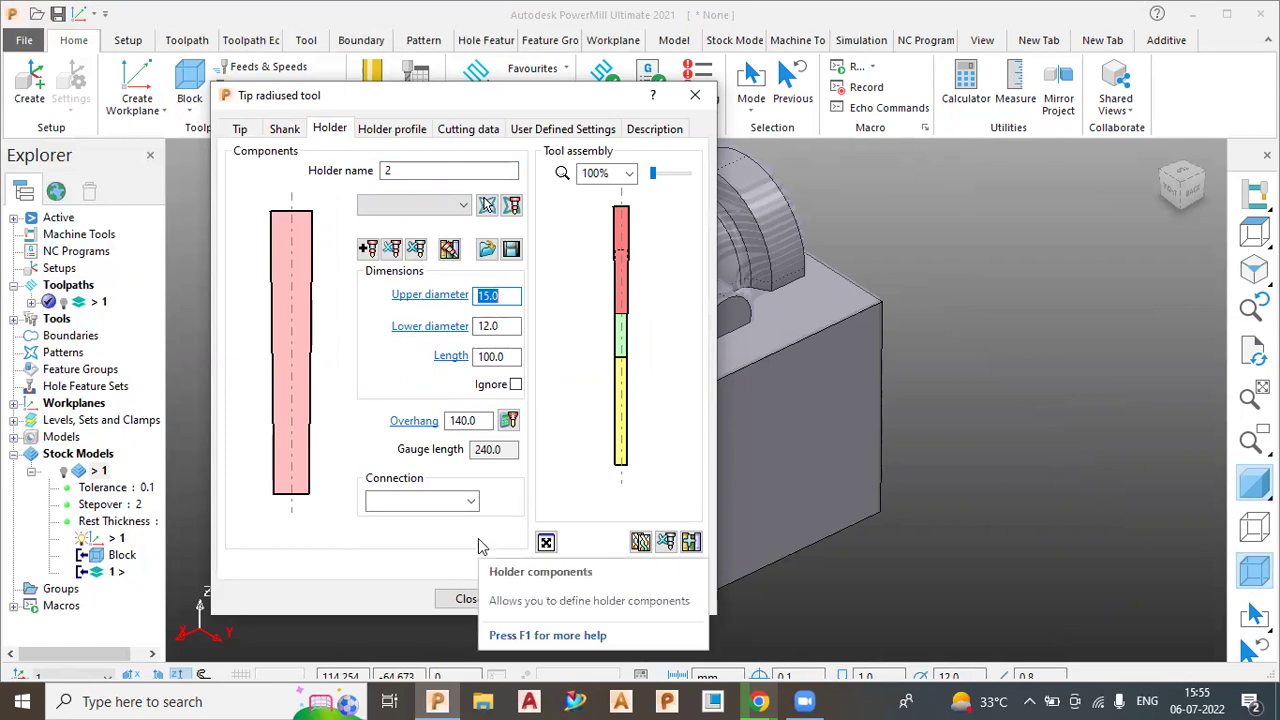
{"action": "left_click", "coordinate": [468, 598]}
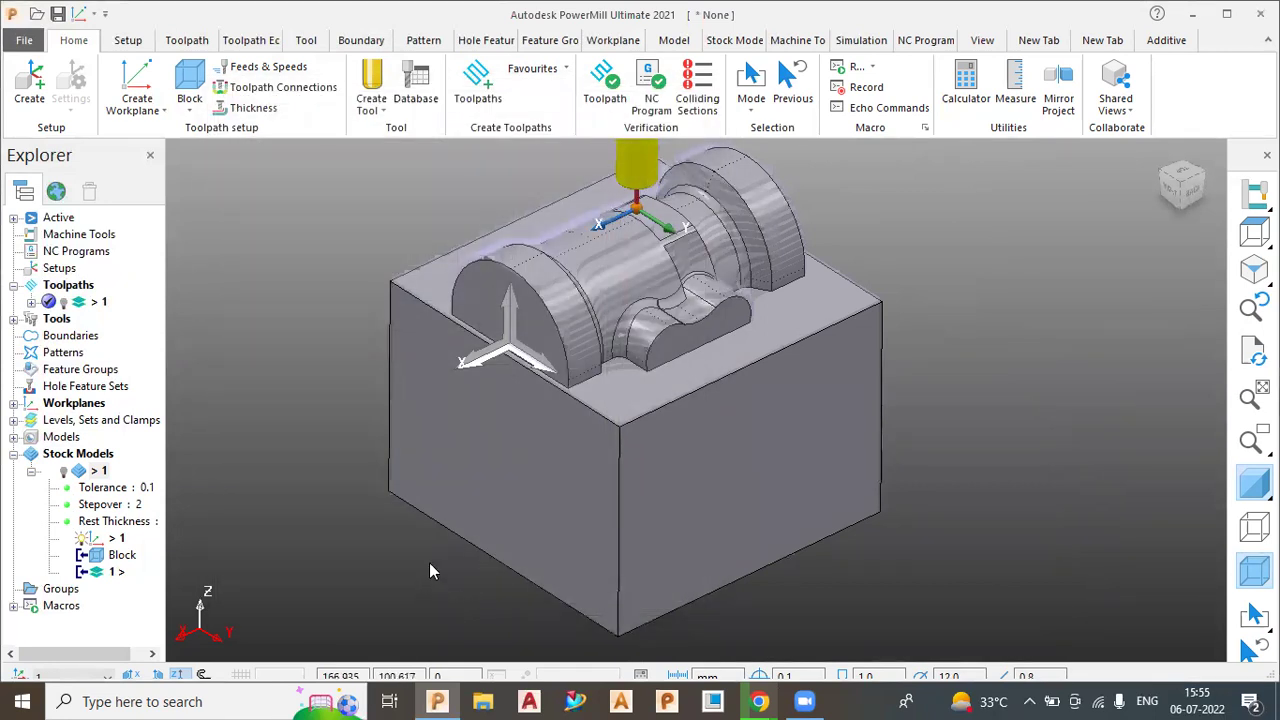
- Examine the new tool assembly above the part and the surrounding block
{"action": "scroll", "coordinate": [394, 543], "scroll_direction": "down", "scroll_amount": 3}
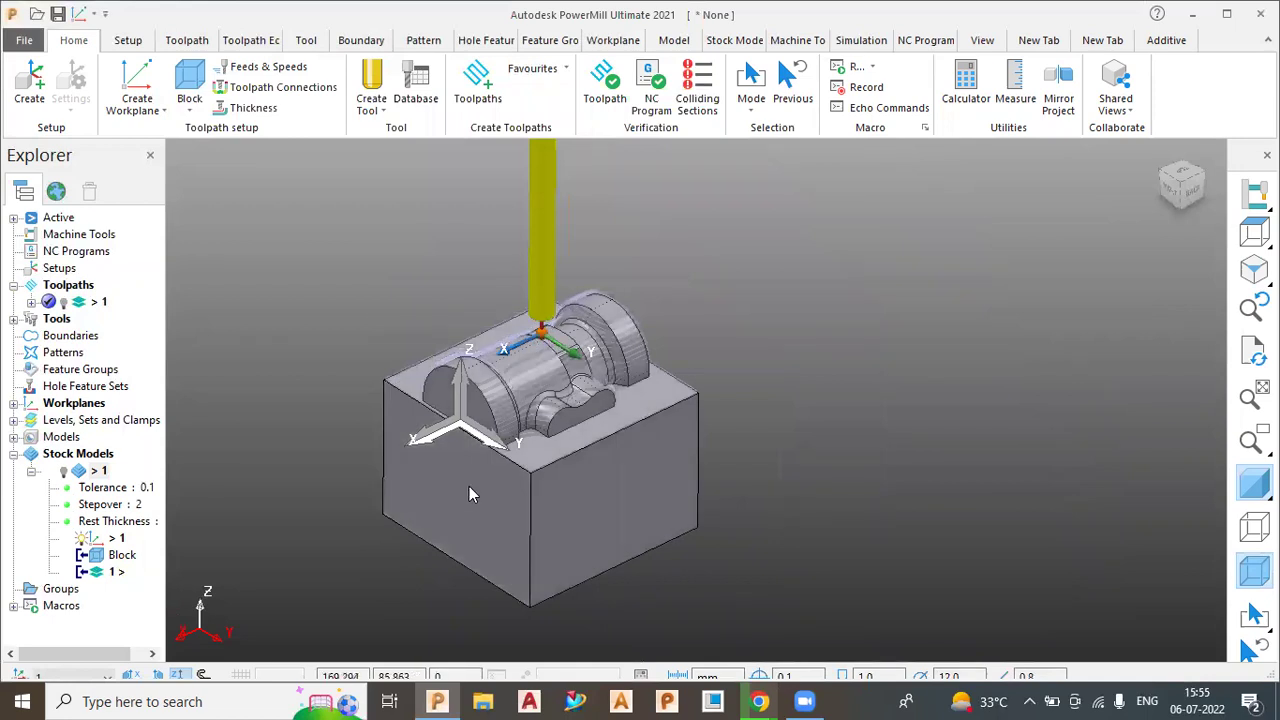
{"action": "scroll", "coordinate": [394, 303], "scroll_direction": "up", "scroll_amount": 1}
{"action": "scroll", "coordinate": [473, 388], "scroll_direction": "down", "scroll_amount": 5}
{"action": "scroll", "coordinate": [470, 270], "scroll_direction": "up", "scroll_amount": 5}
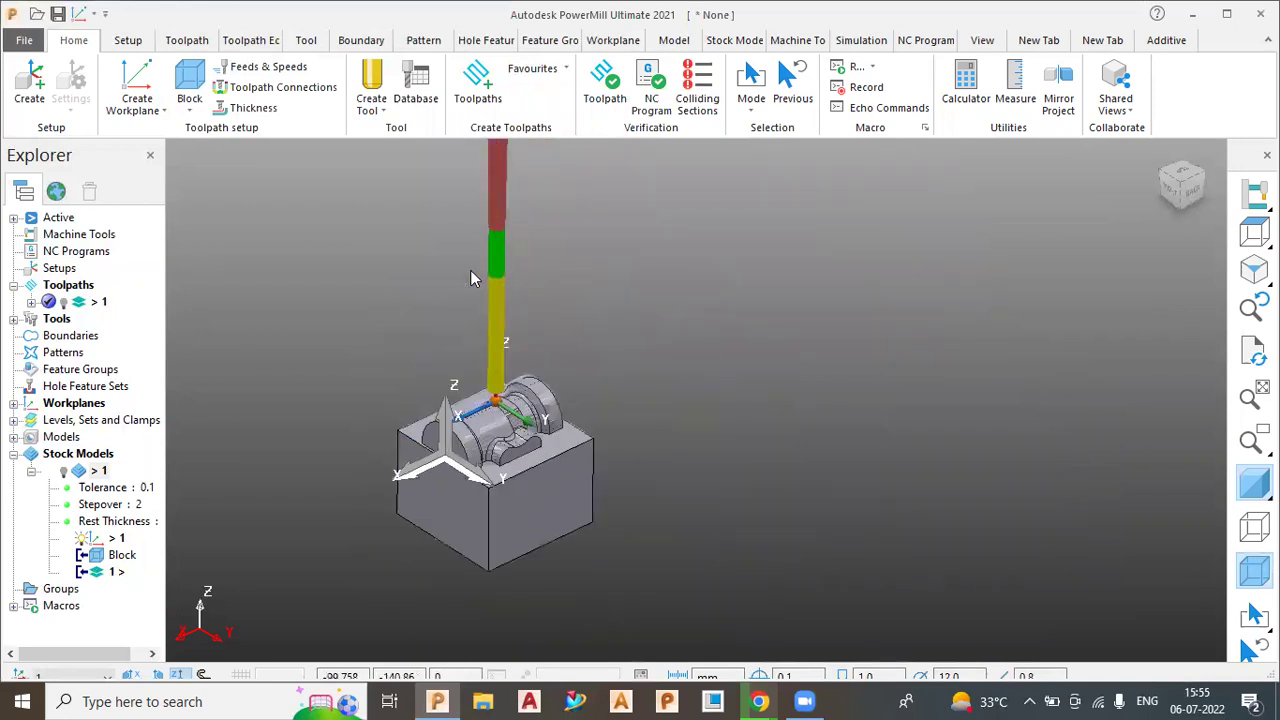
{"action": "scroll", "coordinate": [667, 442], "scroll_direction": "up", "scroll_amount": 4}
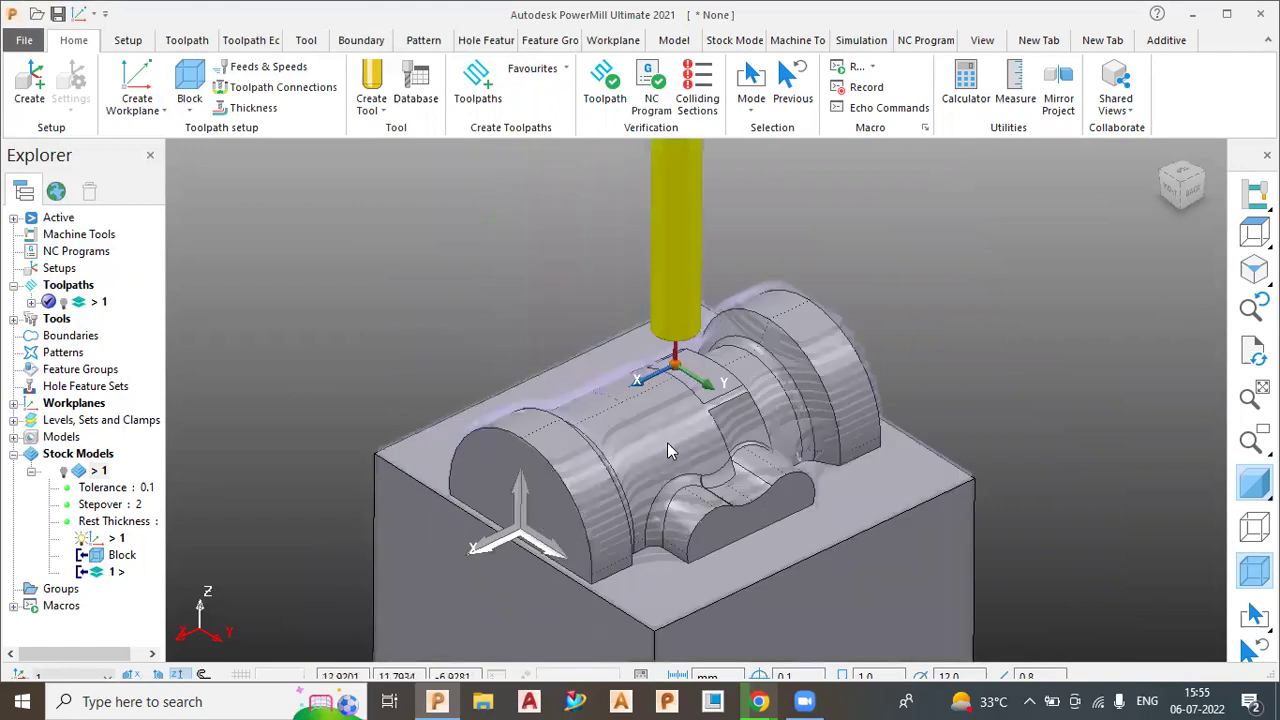
{"action": "scroll", "coordinate": [660, 435], "scroll_direction": "down", "scroll_amount": 3}
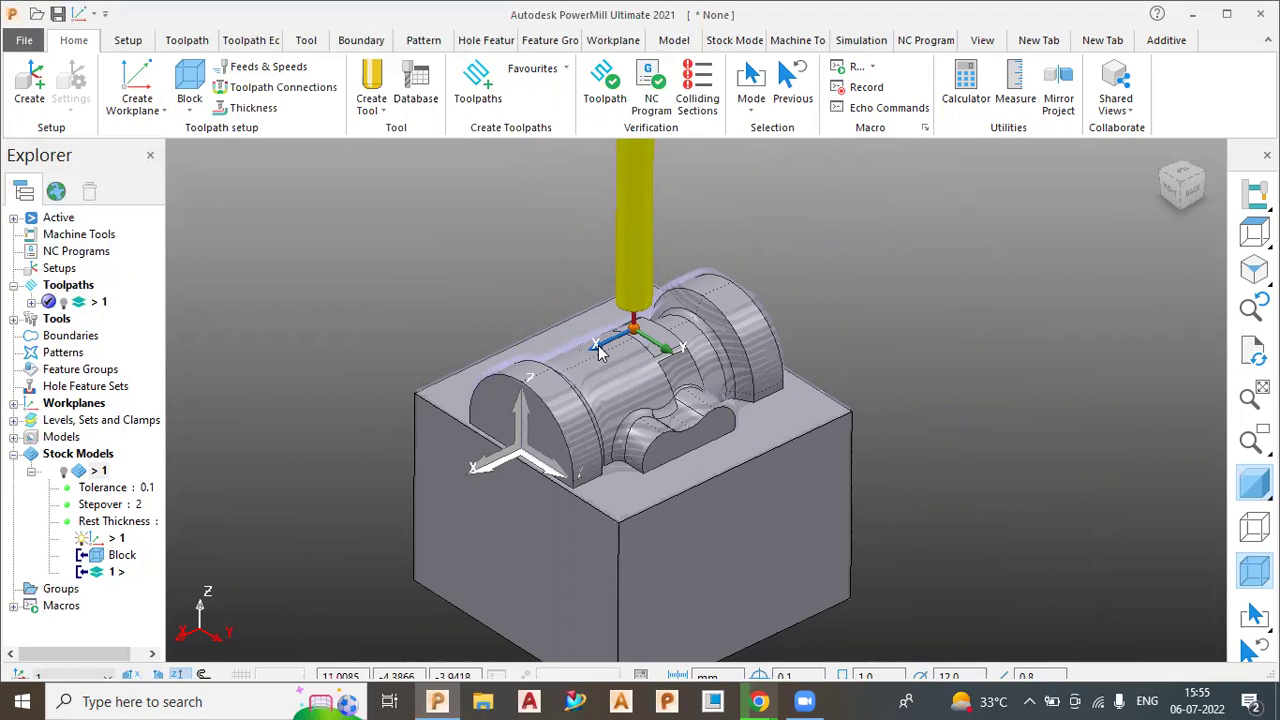
{"action": "scroll", "coordinate": [655, 425], "scroll_direction": "up", "scroll_amount": 2}
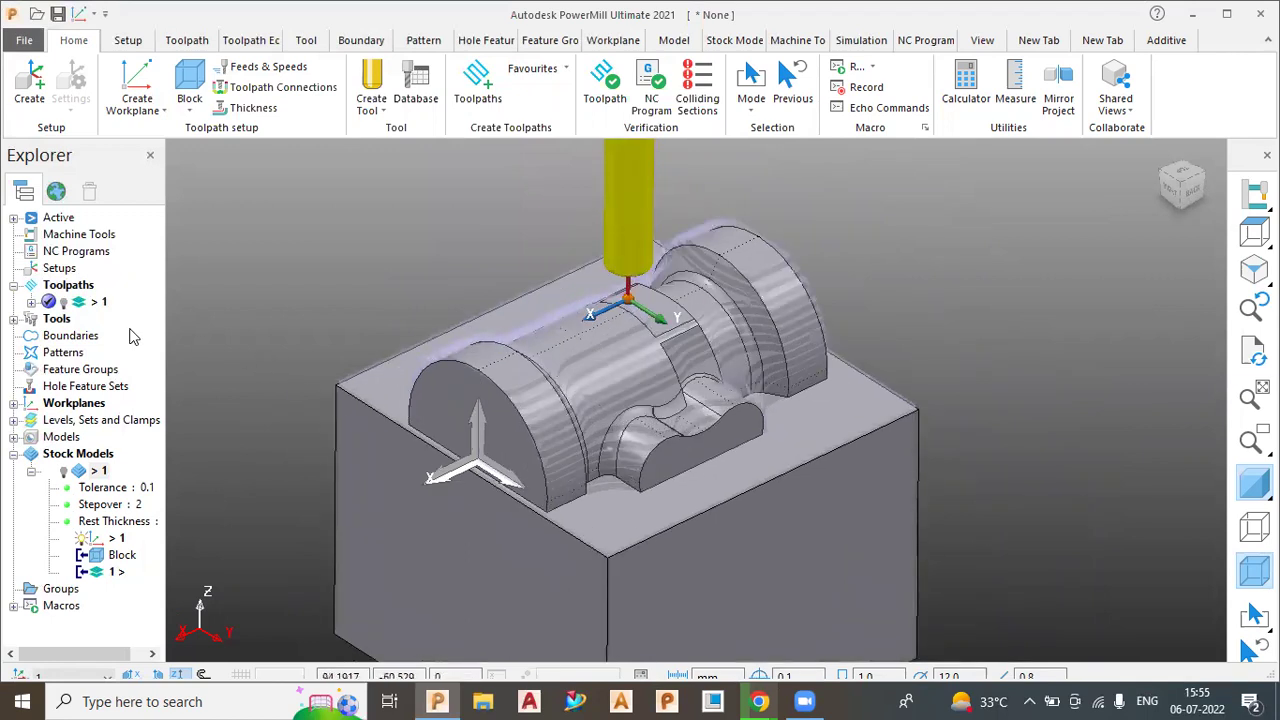
- Briefly display toolpath 1 and stock model 1 to review the roughing result, and hide both again
{"action": "left_click", "coordinate": [63, 304]}
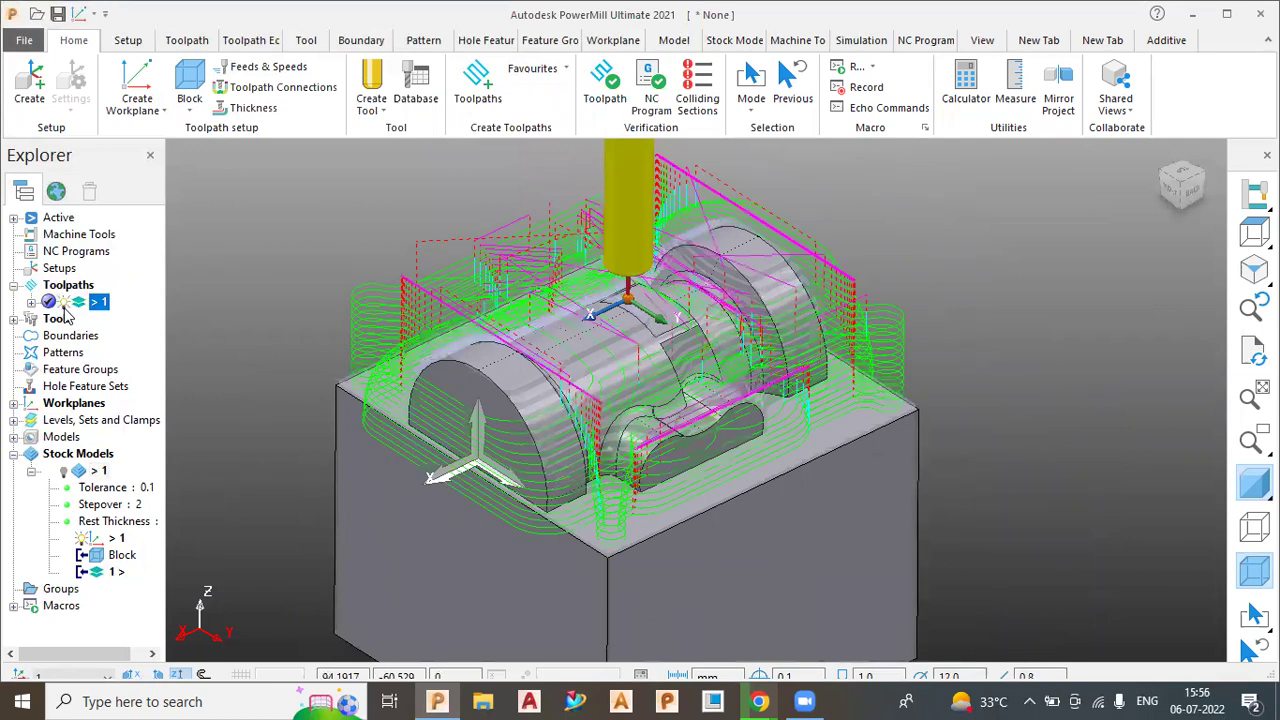
{"action": "left_click", "coordinate": [63, 310]}
{"action": "left_click", "coordinate": [63, 310]}
{"action": "left_click", "coordinate": [63, 304]}
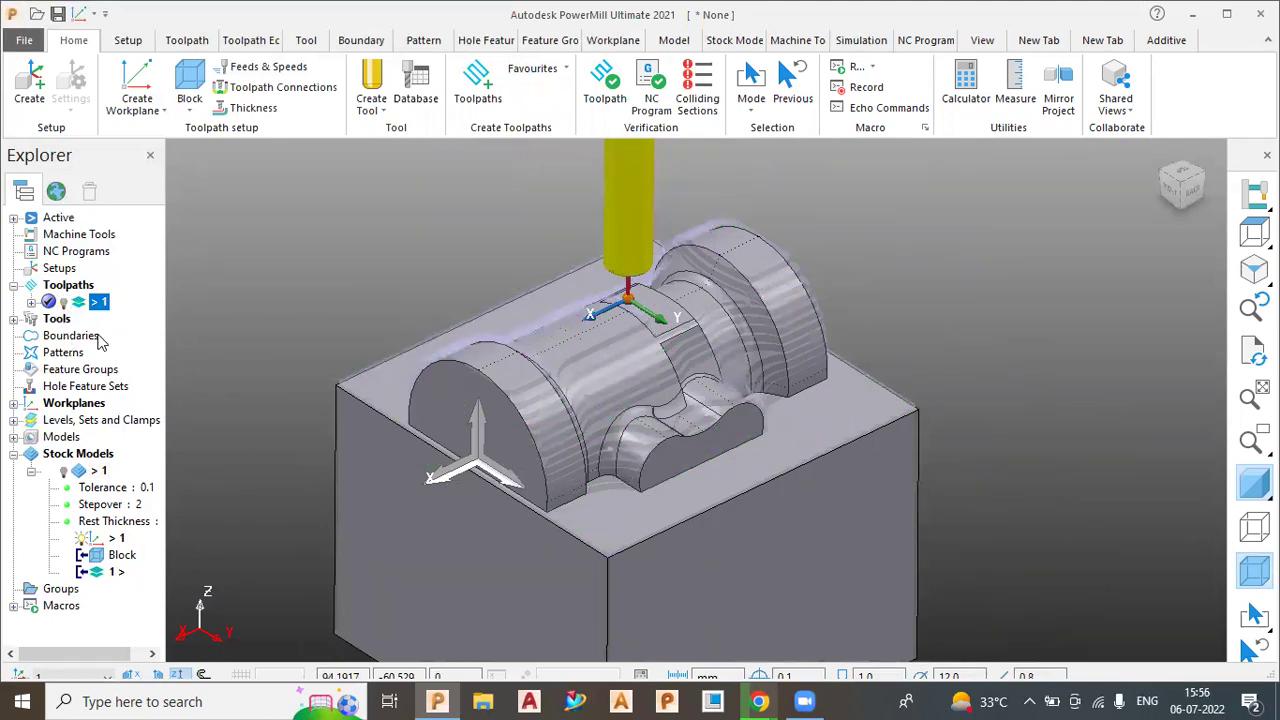
{"action": "left_click", "coordinate": [96, 456]}
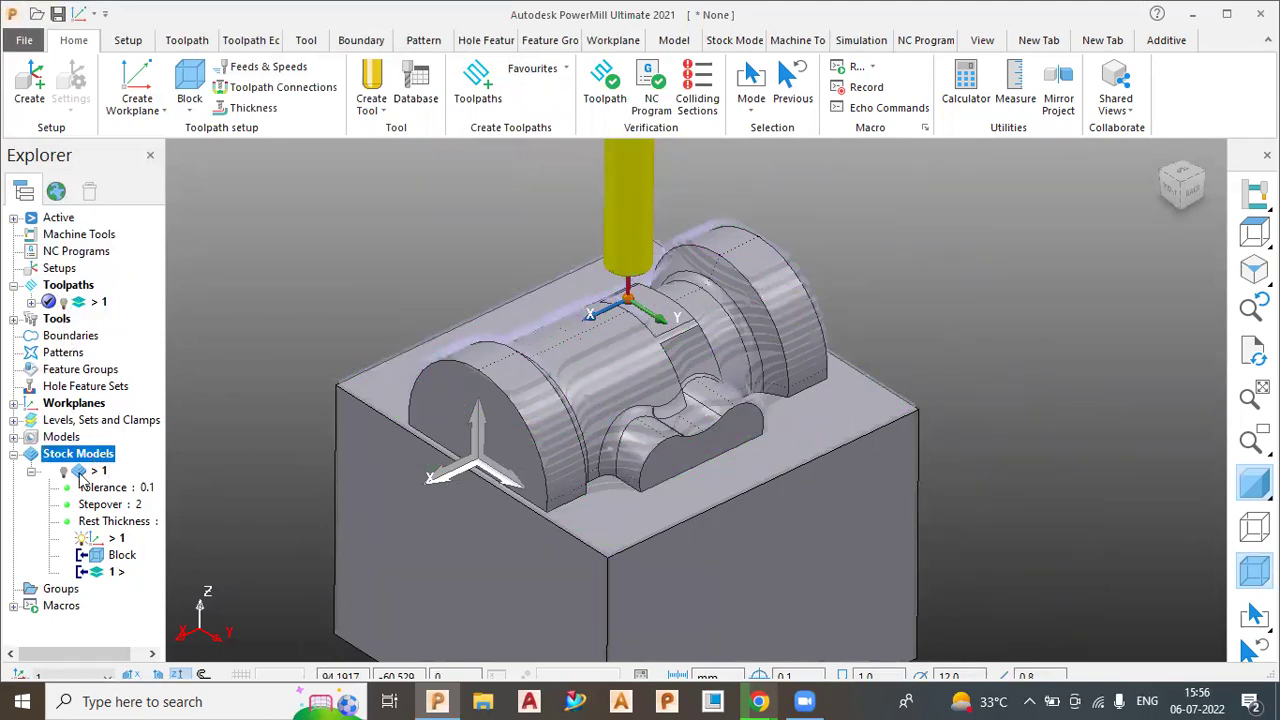
{"action": "left_click", "coordinate": [63, 474]}
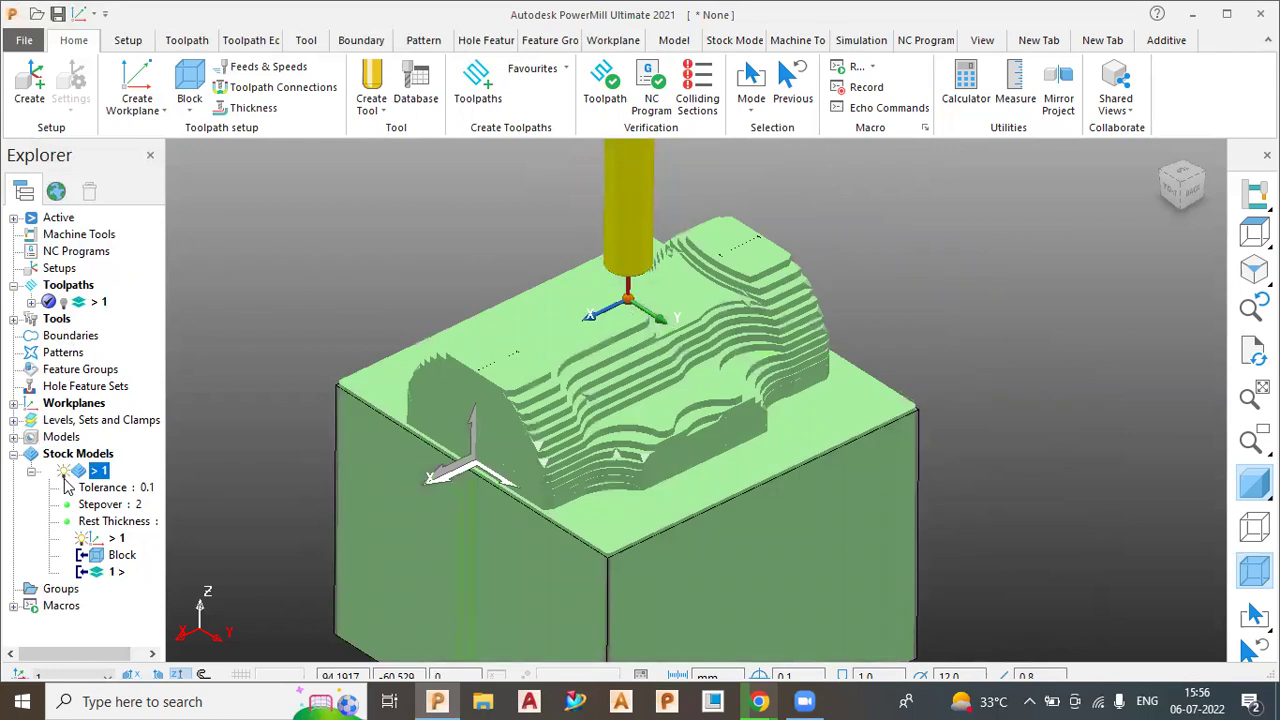
{"action": "left_click", "coordinate": [63, 473]}
{"action": "right_click", "coordinate": [74, 453]}
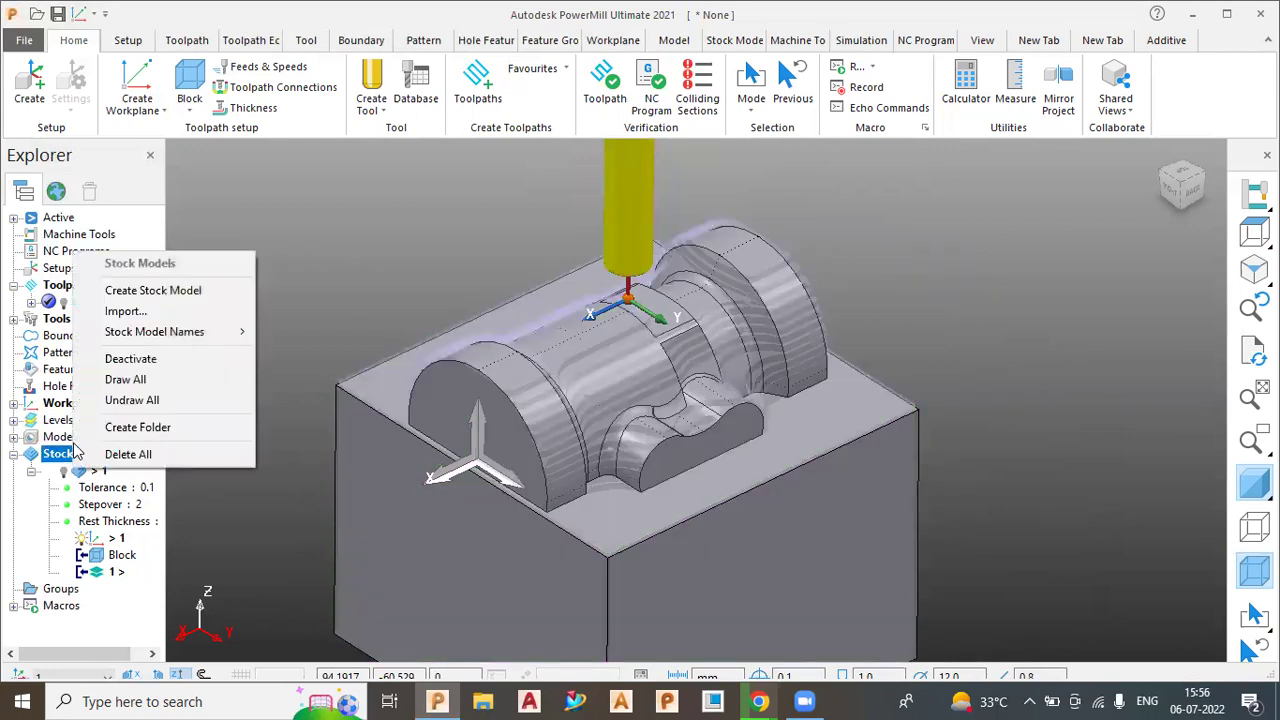
{"action": "left_click", "coordinate": [328, 290]}
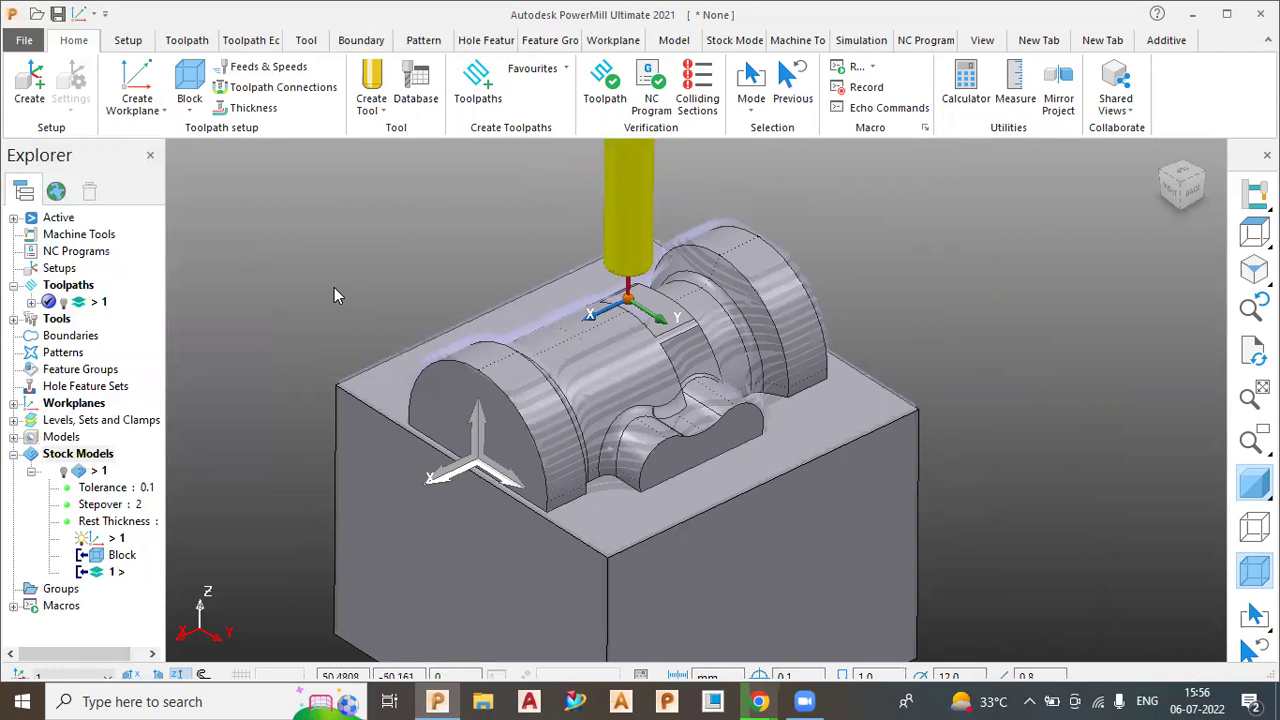
- Review the block definition's Defined by options and close the definition without changes
{"action": "left_click", "coordinate": [189, 85]}
{"action": "left_click", "coordinate": [312, 212]}
{"action": "left_click", "coordinate": [353, 211]}
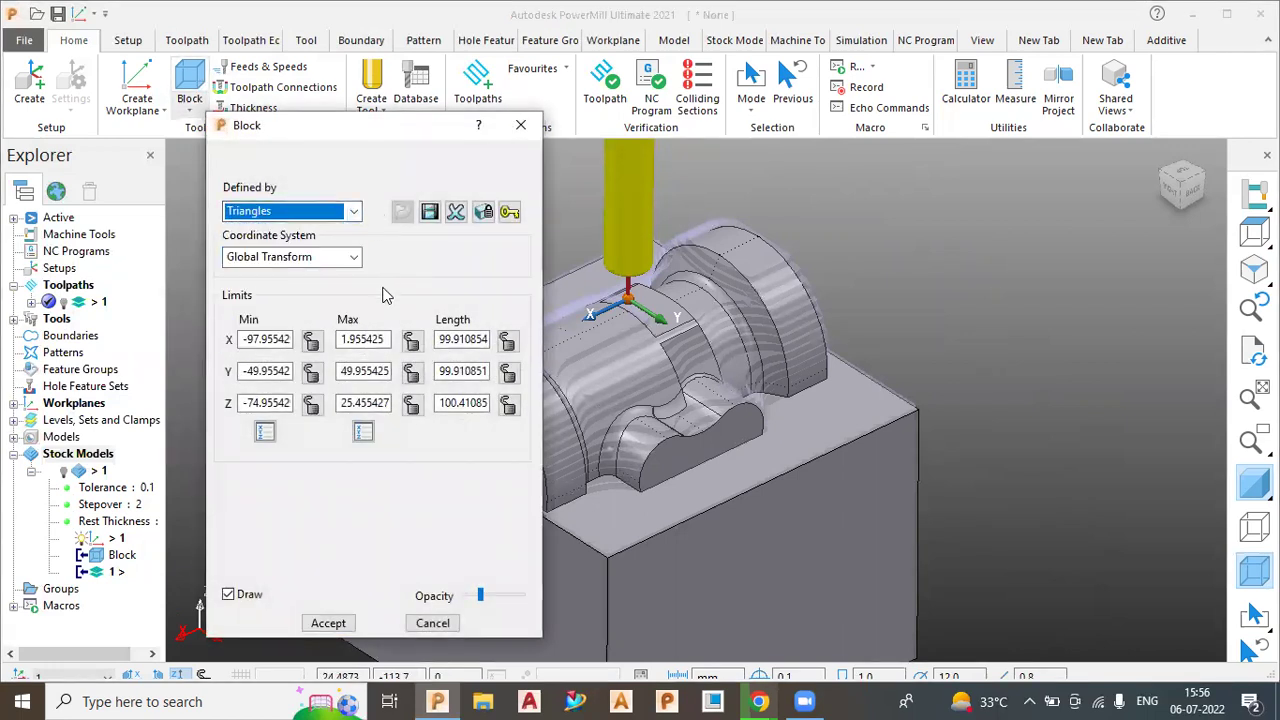
{"action": "left_click", "coordinate": [430, 623]}
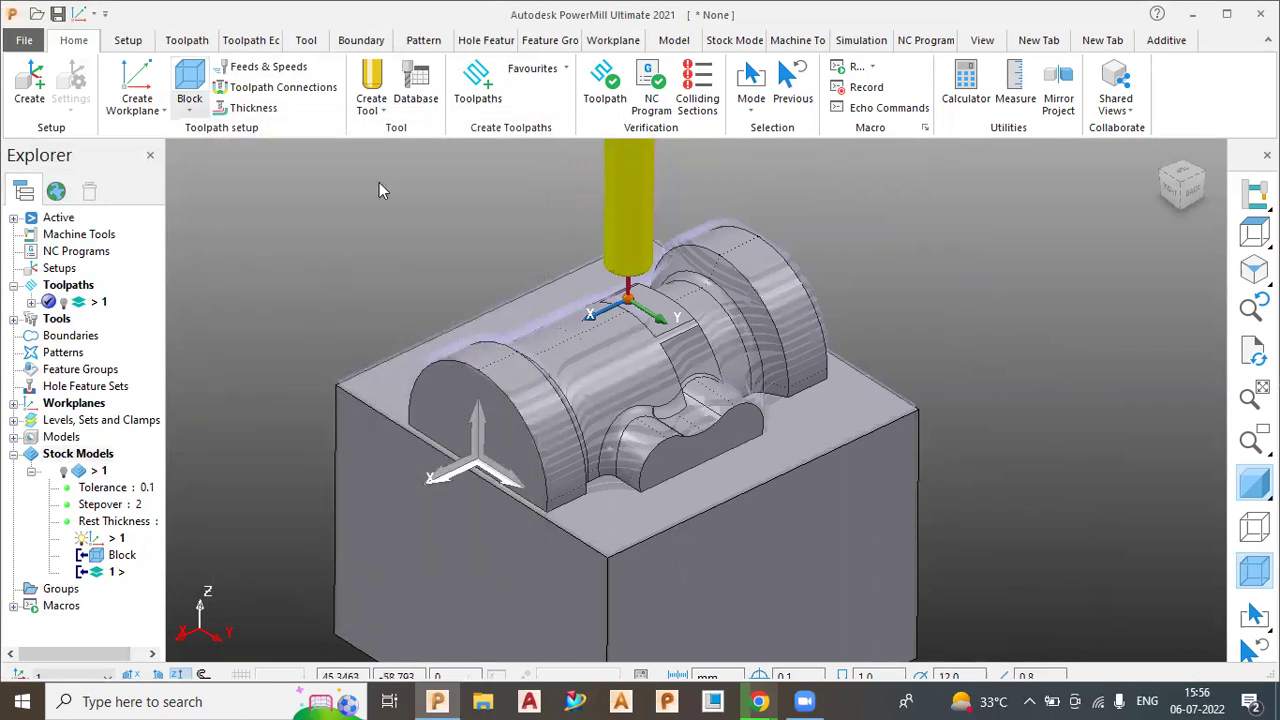
- Start a Model Area Clearance toolpath named 2 and assign tip radiused tool 2 to it
{"action": "left_click", "coordinate": [476, 86]}
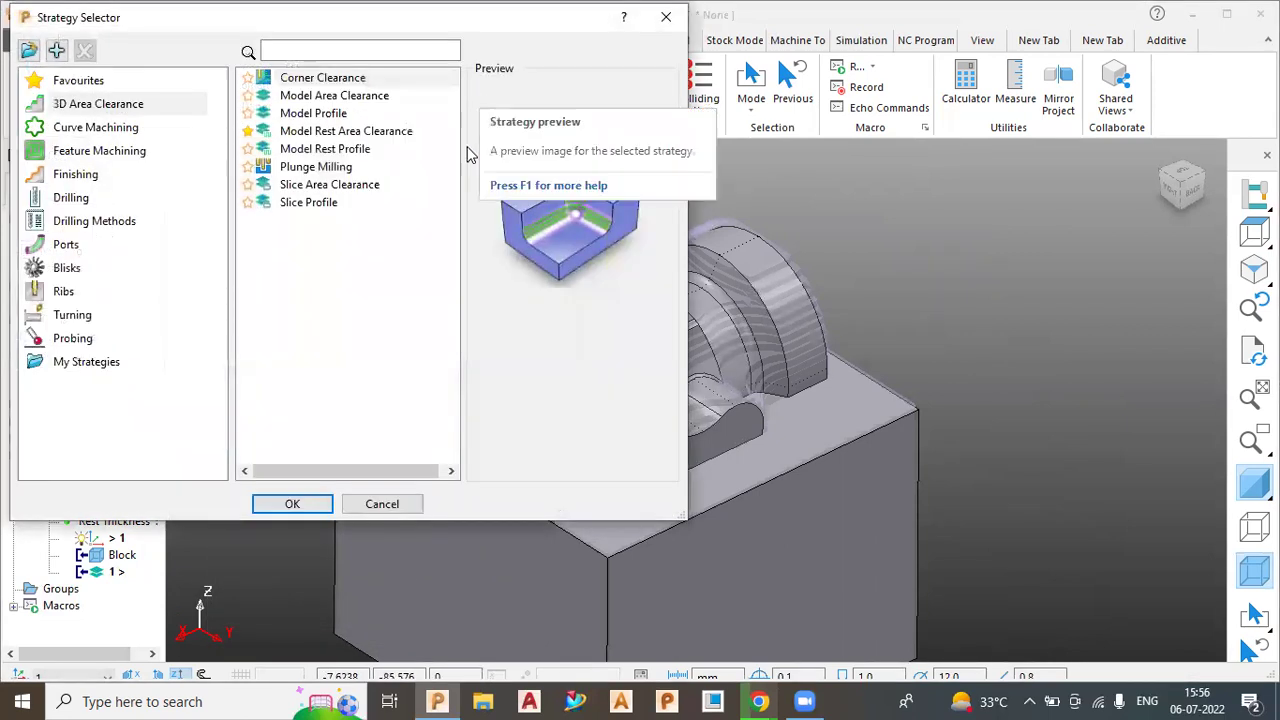
{"action": "left_click", "coordinate": [320, 97]}
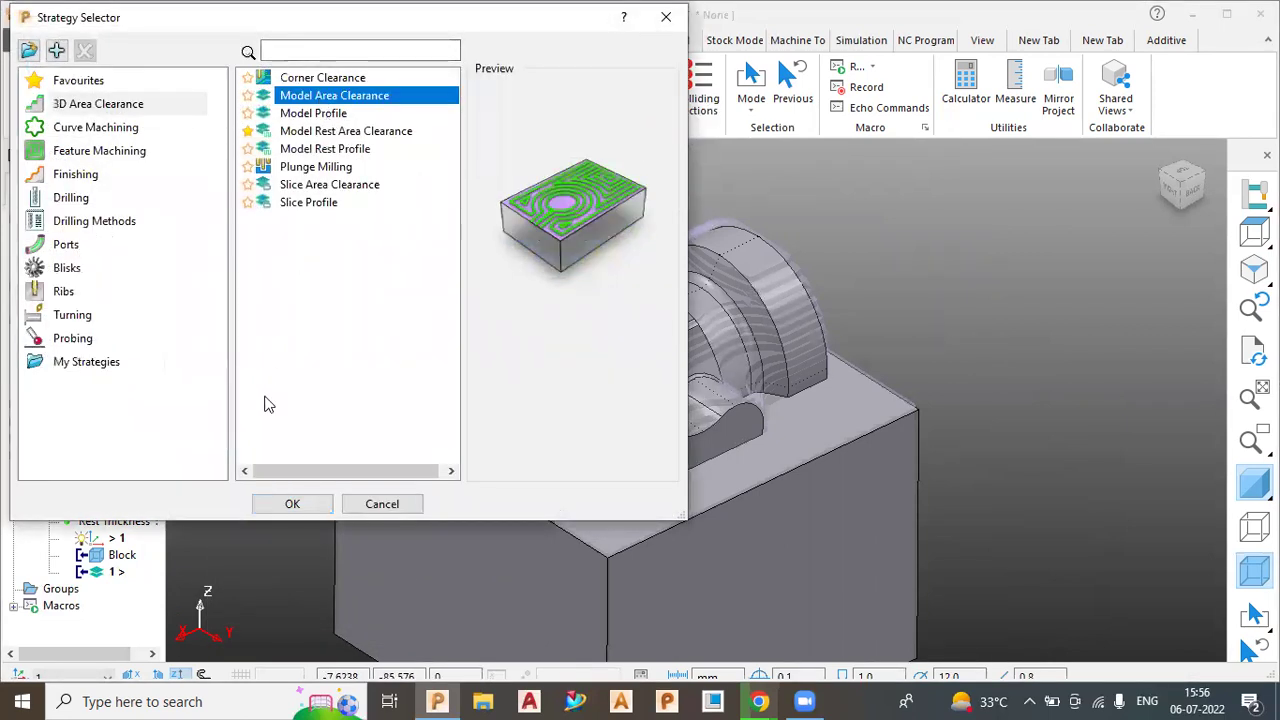
{"action": "left_click", "coordinate": [292, 505]}
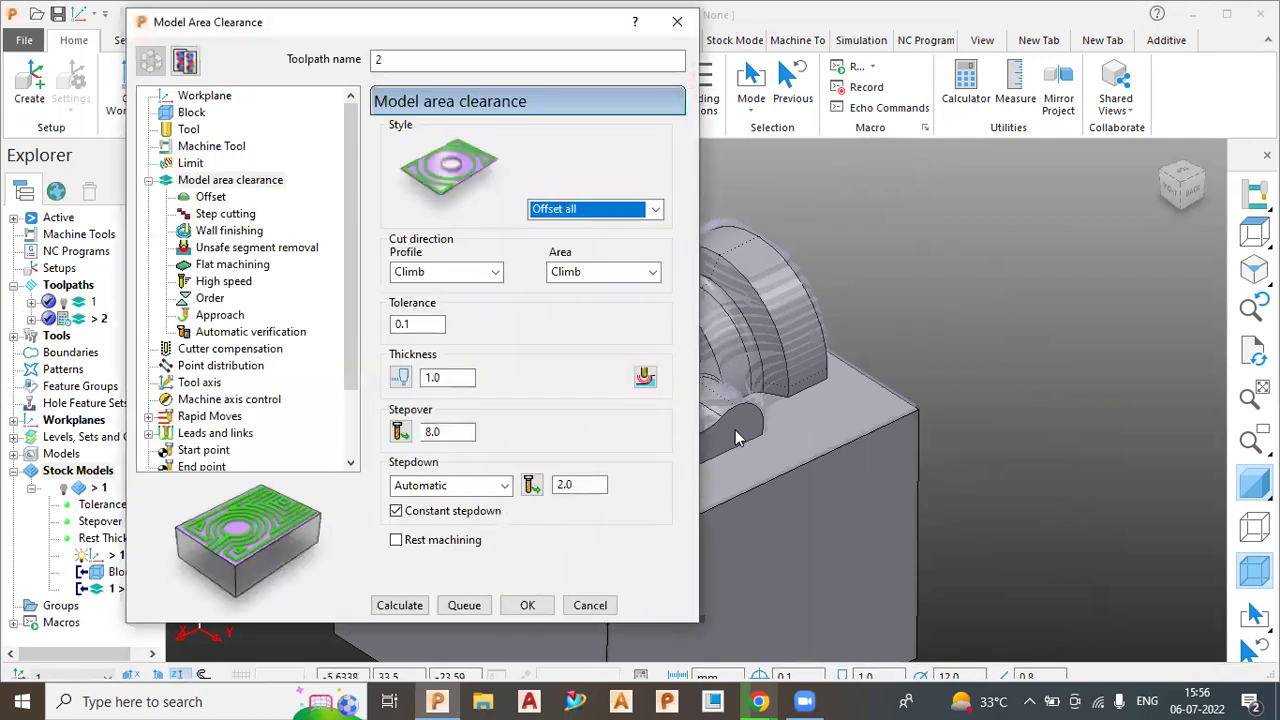
{"action": "left_click", "coordinate": [195, 132]}
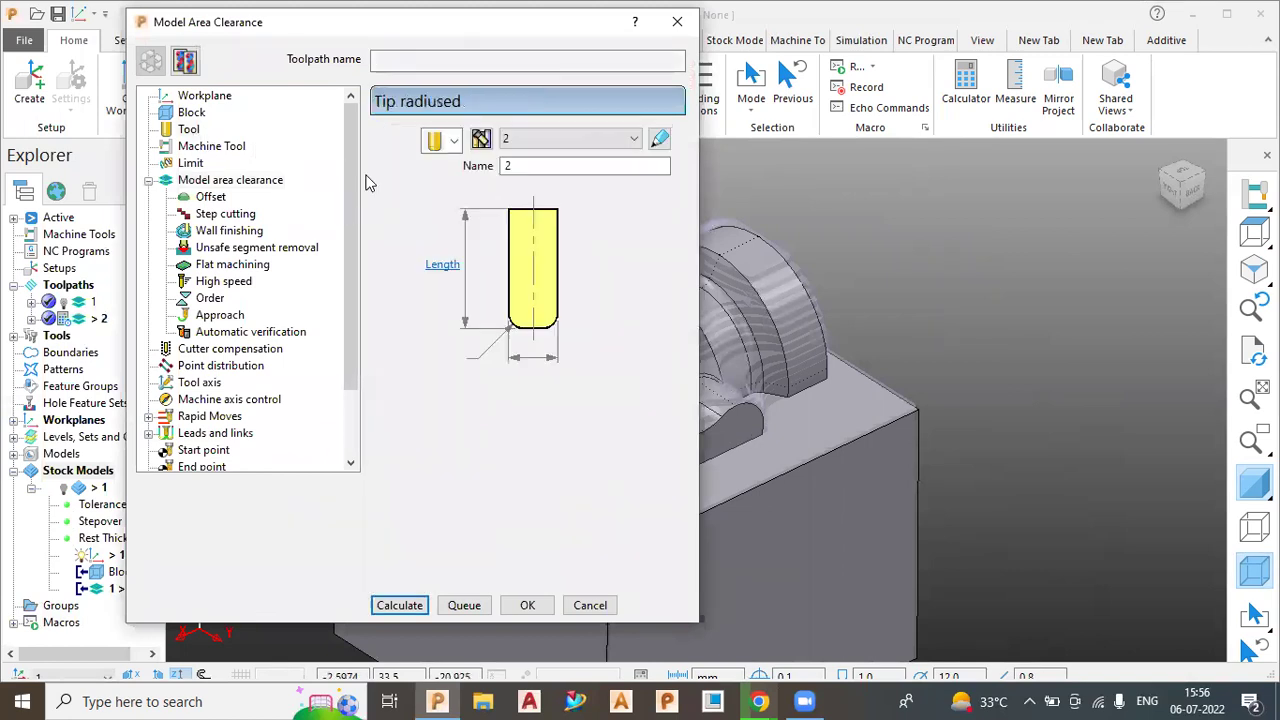
{"action": "left_click", "coordinate": [570, 138]}
{"action": "left_click", "coordinate": [540, 192]}
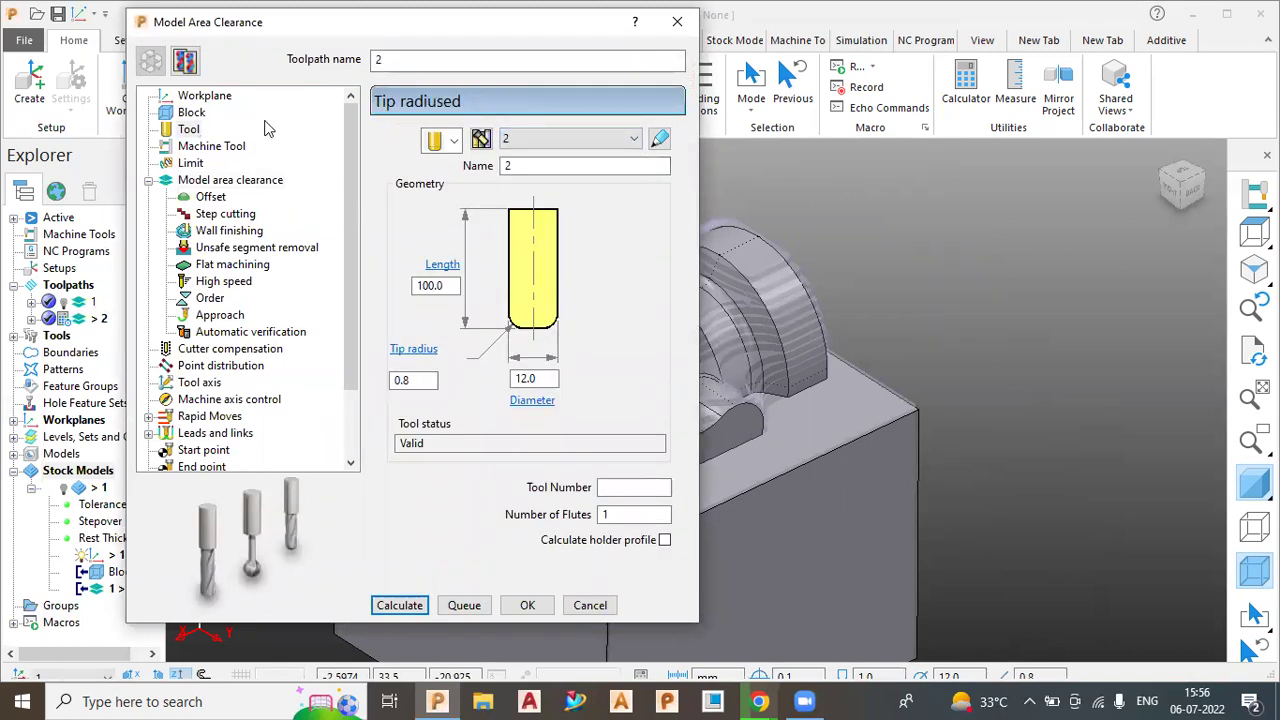
- Set the area clearance stepdown to 1.0, the stepover to 5.0 and the thickness to 0.2
{"action": "left_click", "coordinate": [215, 181]}
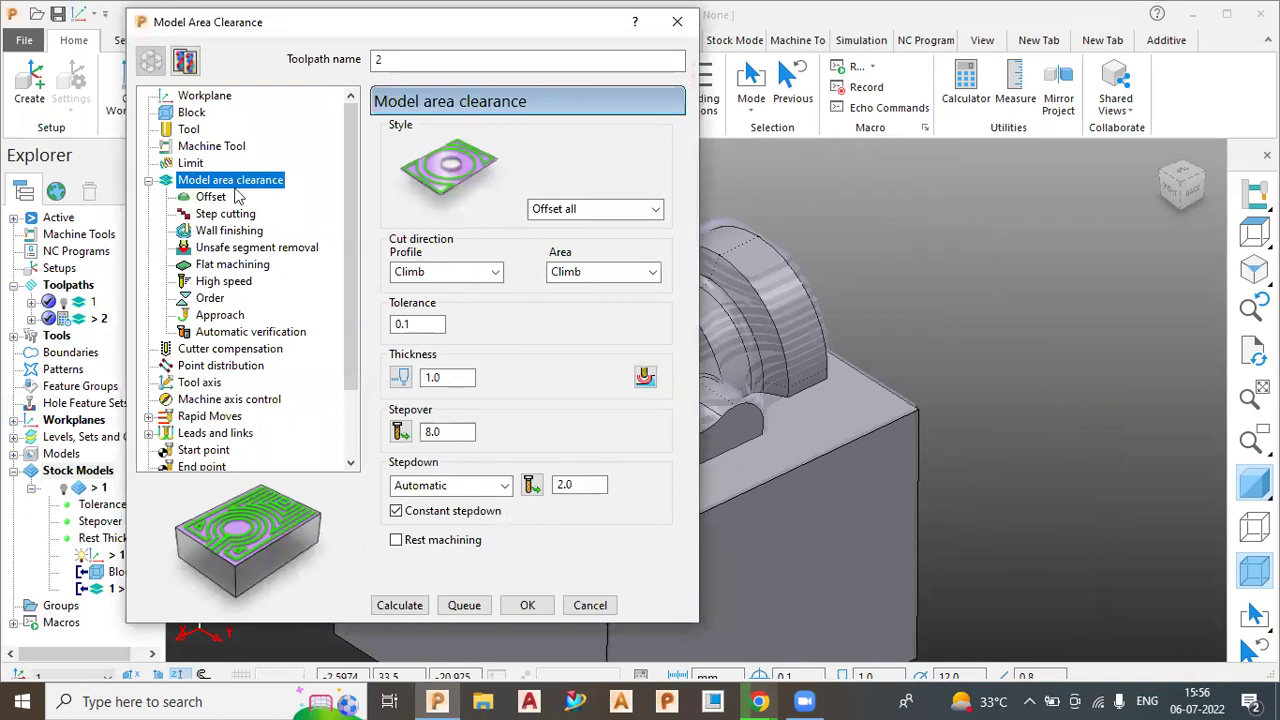
{"action": "double_click", "coordinate": [567, 484]}
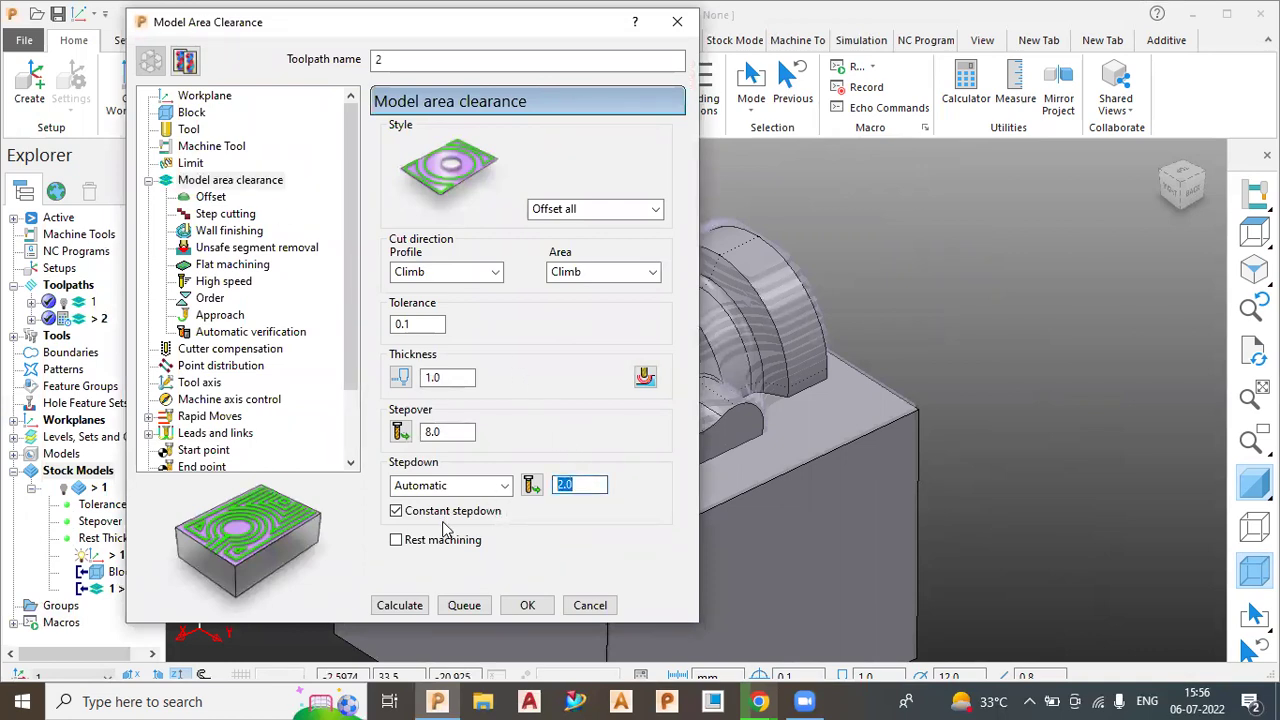
{"action": "type", "text": "1"}
{"action": "double_click", "coordinate": [444, 431]}
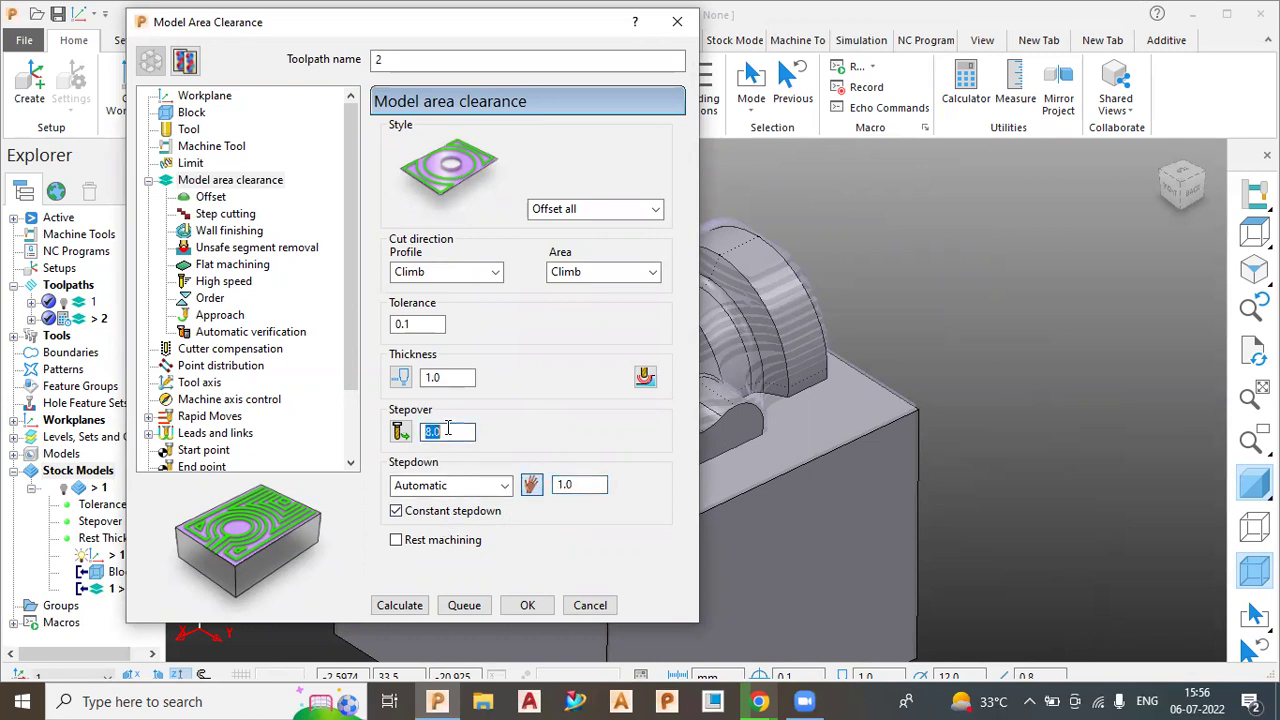
{"action": "type", "text": "5"}
{"action": "double_click", "coordinate": [457, 379]}
{"action": "type", "text": "."}
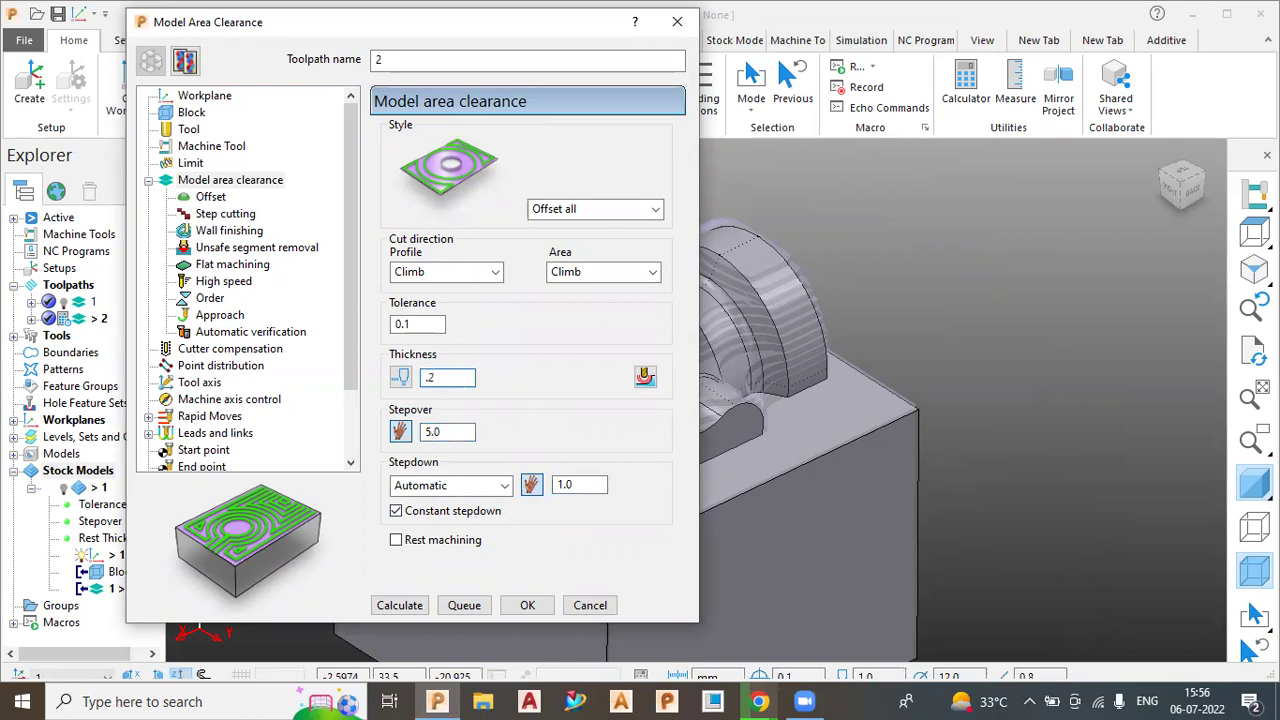
{"action": "type", "text": "2"}
- Calculate toolpath 2, acknowledge the plunge moves warning, and close the strategy settings after inspecting the passes on the part
{"action": "left_click", "coordinate": [404, 607]}
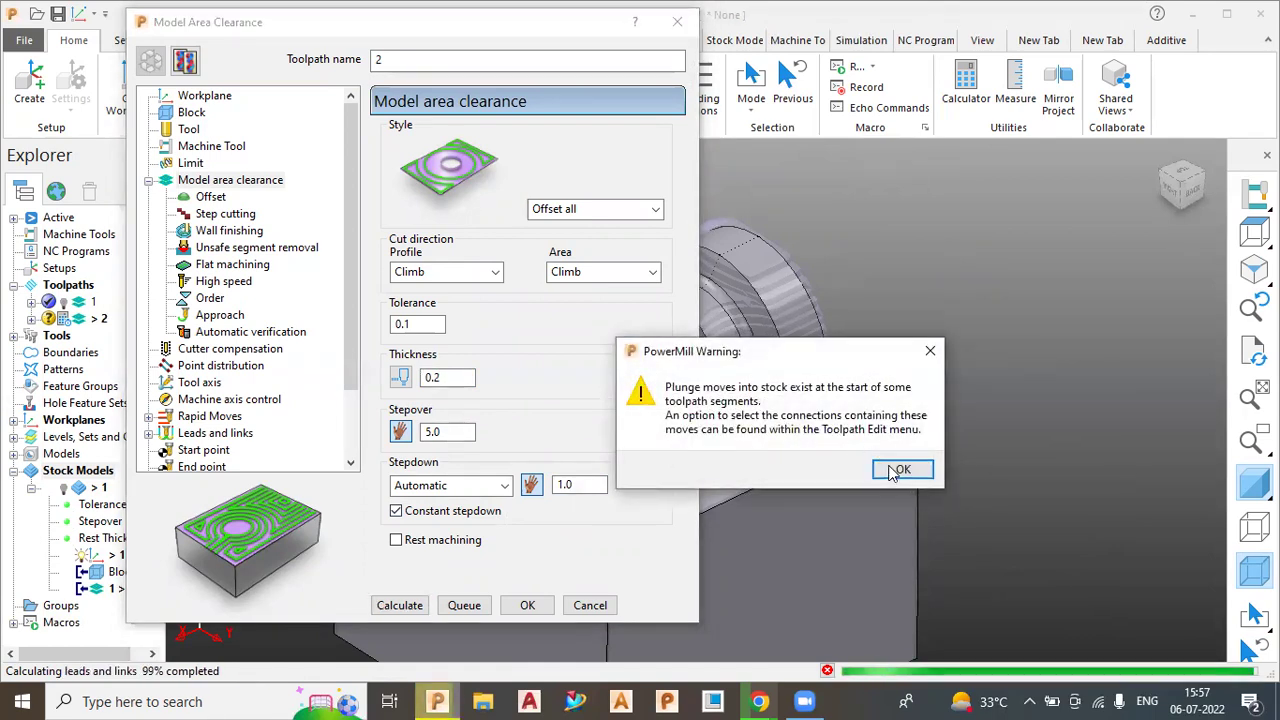
{"action": "left_click", "coordinate": [898, 470]}
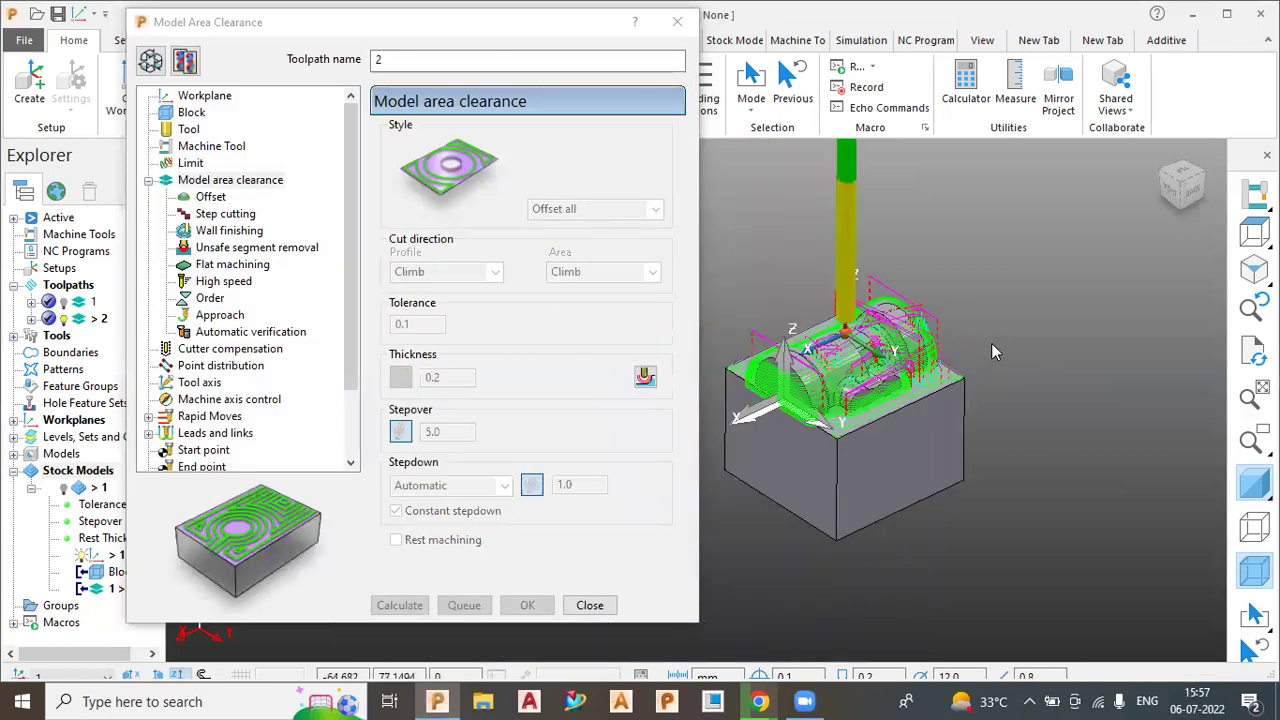
{"action": "scroll", "coordinate": [991, 352], "scroll_direction": "up", "scroll_amount": 5}
{"action": "middle_click_drag", "start_coordinate": [1010, 249], "coordinate": [968, 378]}
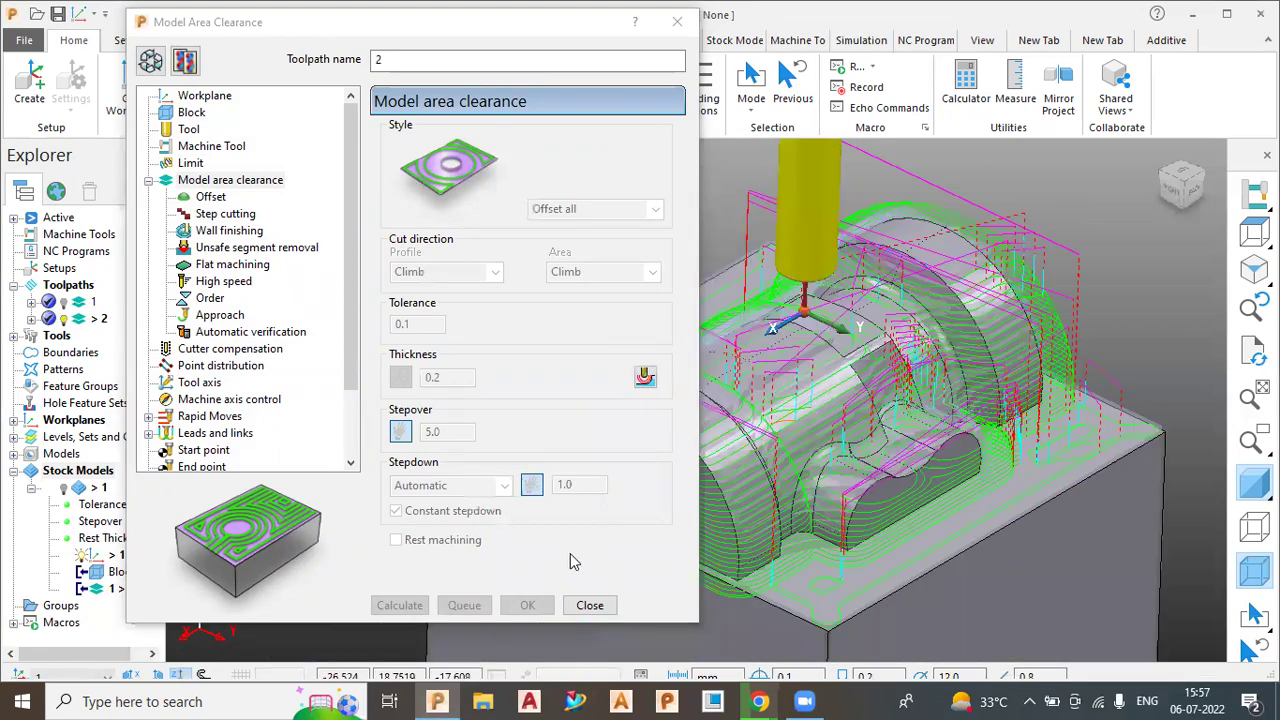
{"action": "left_click", "coordinate": [589, 605]}
{"action": "scroll", "coordinate": [407, 343], "scroll_direction": "down", "scroll_amount": 5}
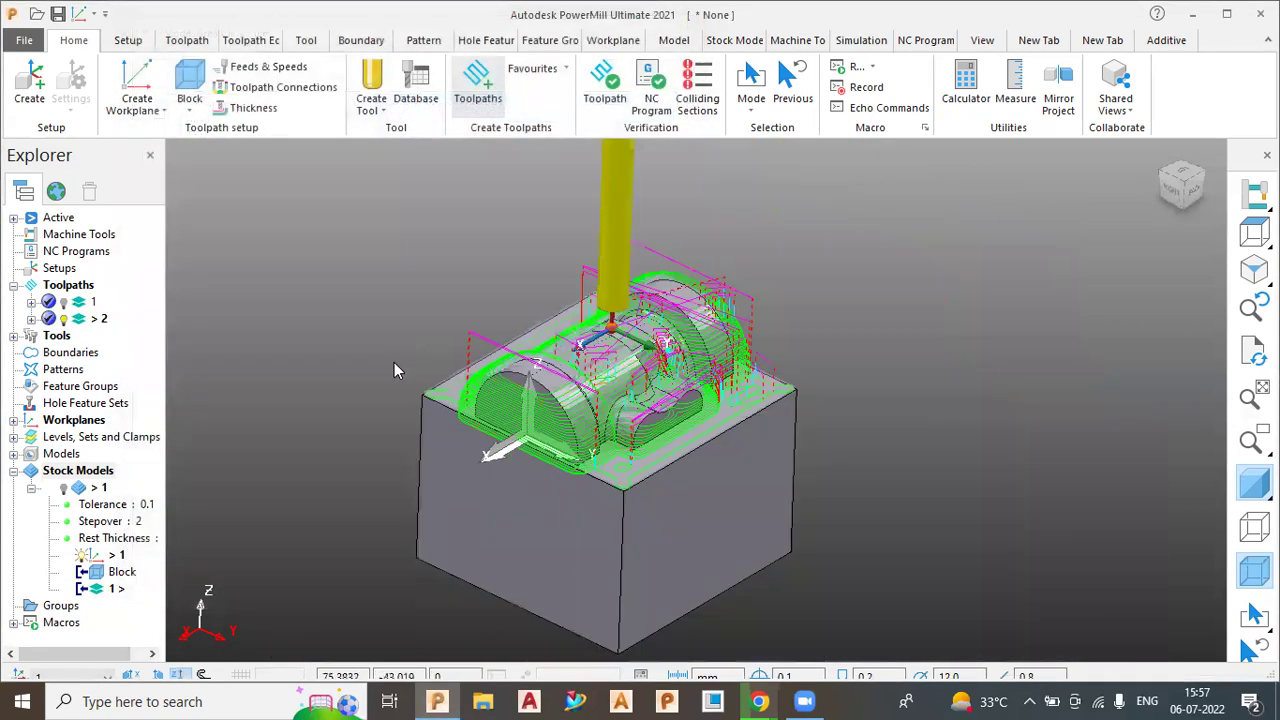
{"action": "scroll", "coordinate": [322, 371], "scroll_direction": "up", "scroll_amount": 2}
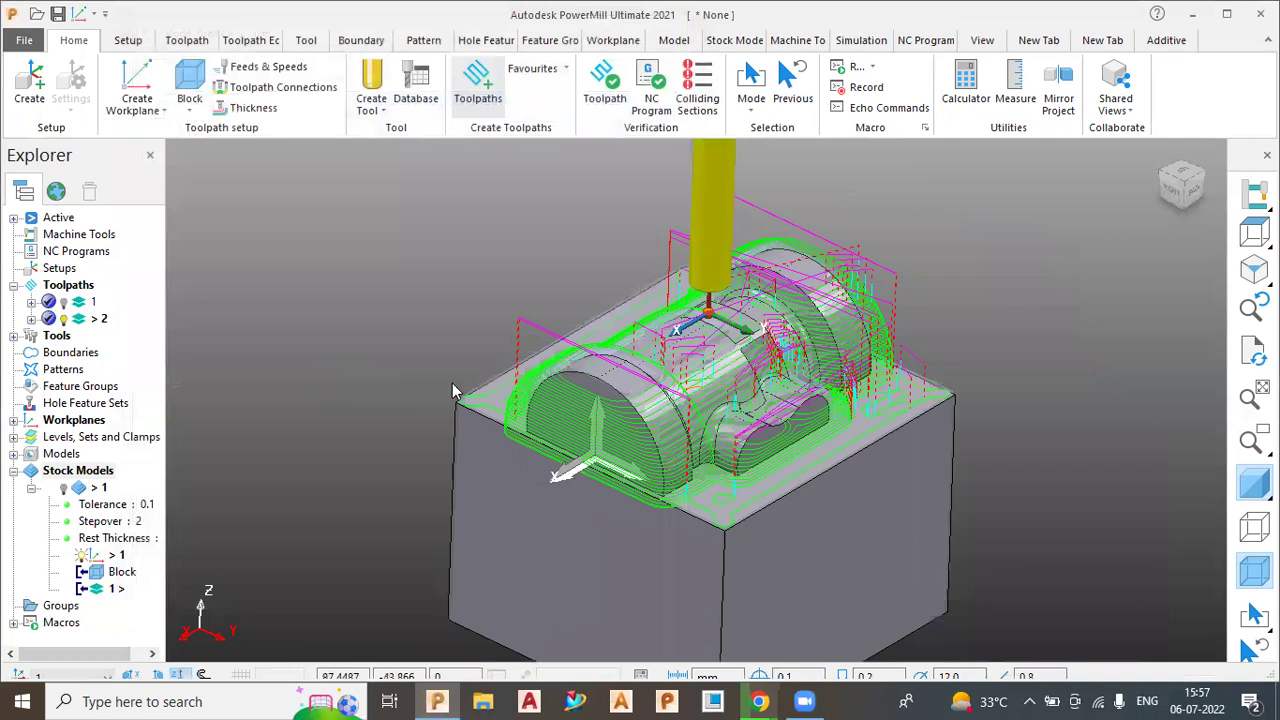
- Add toolpath 2 to stock model 1 and calculate its stock state
{"action": "right_click", "coordinate": [97, 318]}
{"action": "mouse_move", "coordinate": [191, 381]}
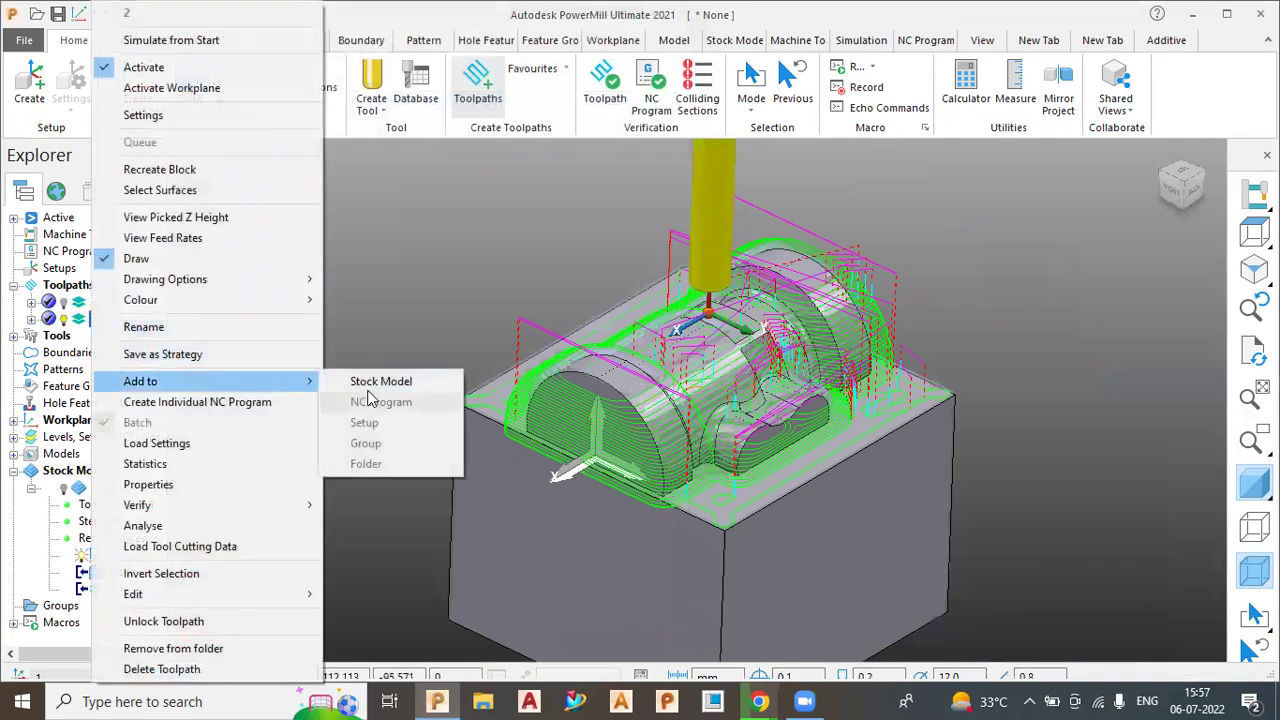
{"action": "left_click", "coordinate": [379, 383]}
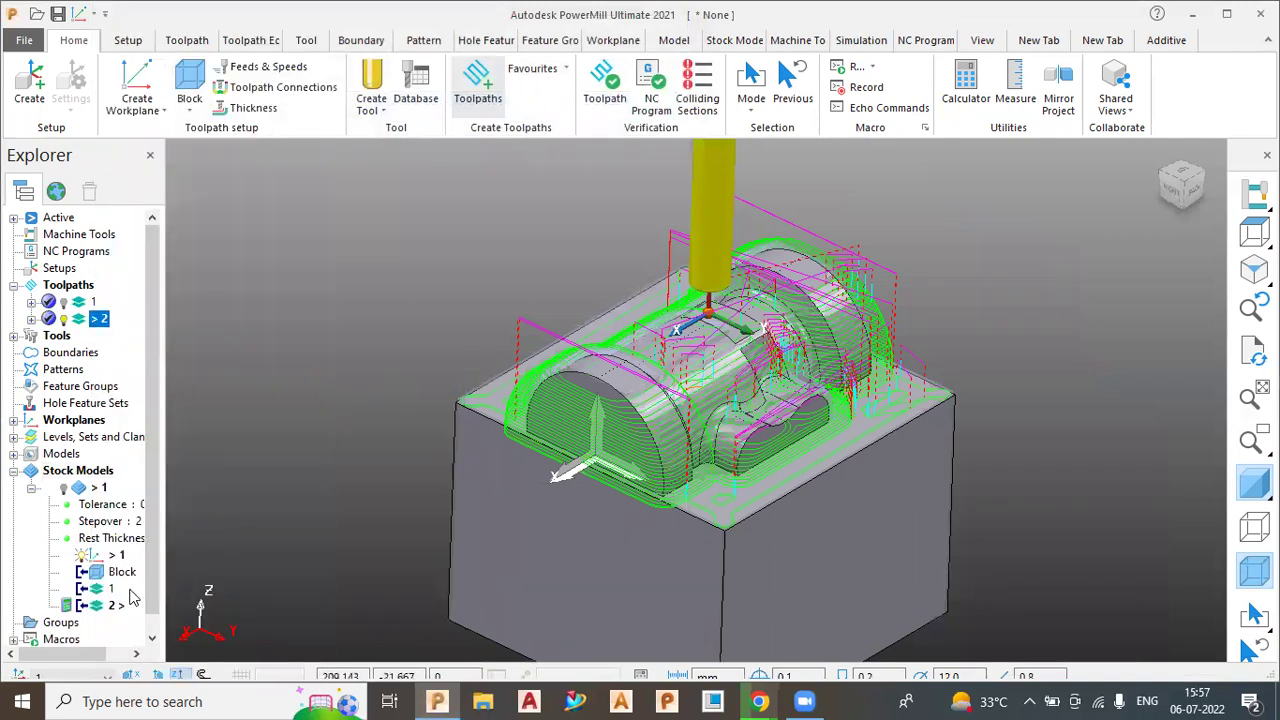
{"action": "right_click", "coordinate": [112, 606]}
{"action": "left_click", "coordinate": [184, 469]}
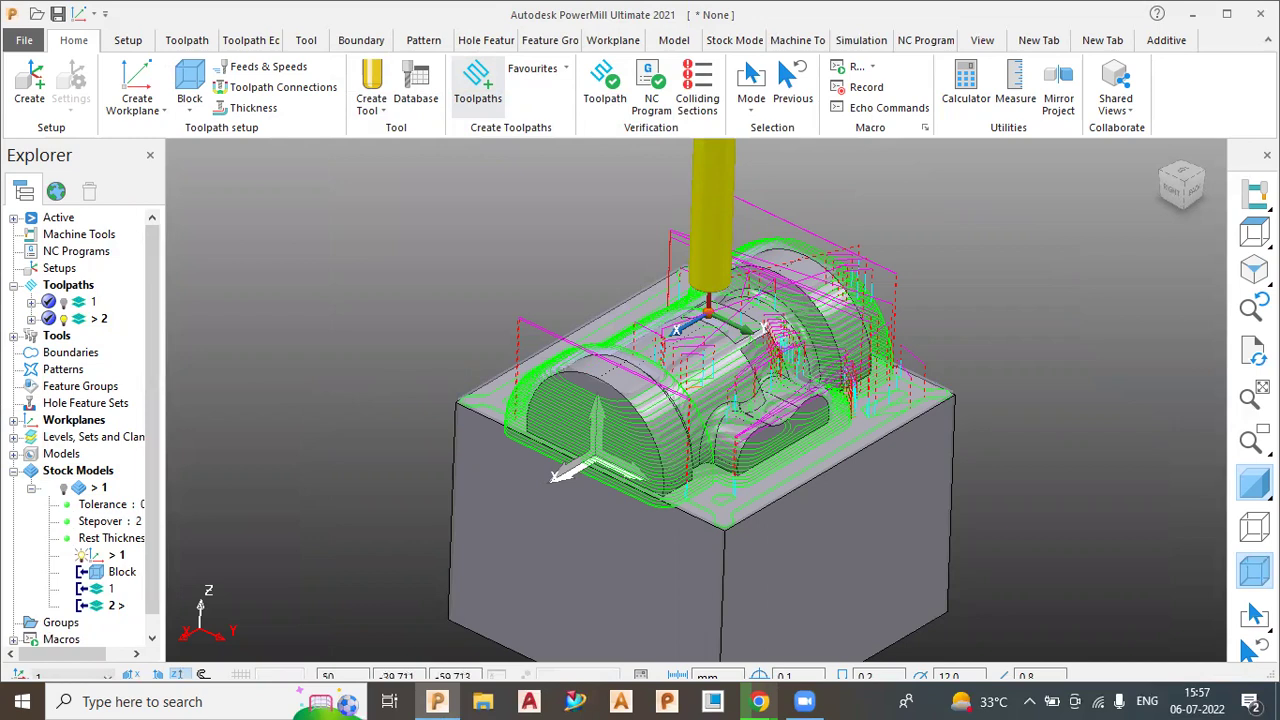
- Hide the model shading and toolpath 2, and display stock model 1 at its block state followed by its toolpath 1 state
{"action": "left_click", "coordinate": [1254, 483]}
{"action": "double_click", "coordinate": [108, 576]}
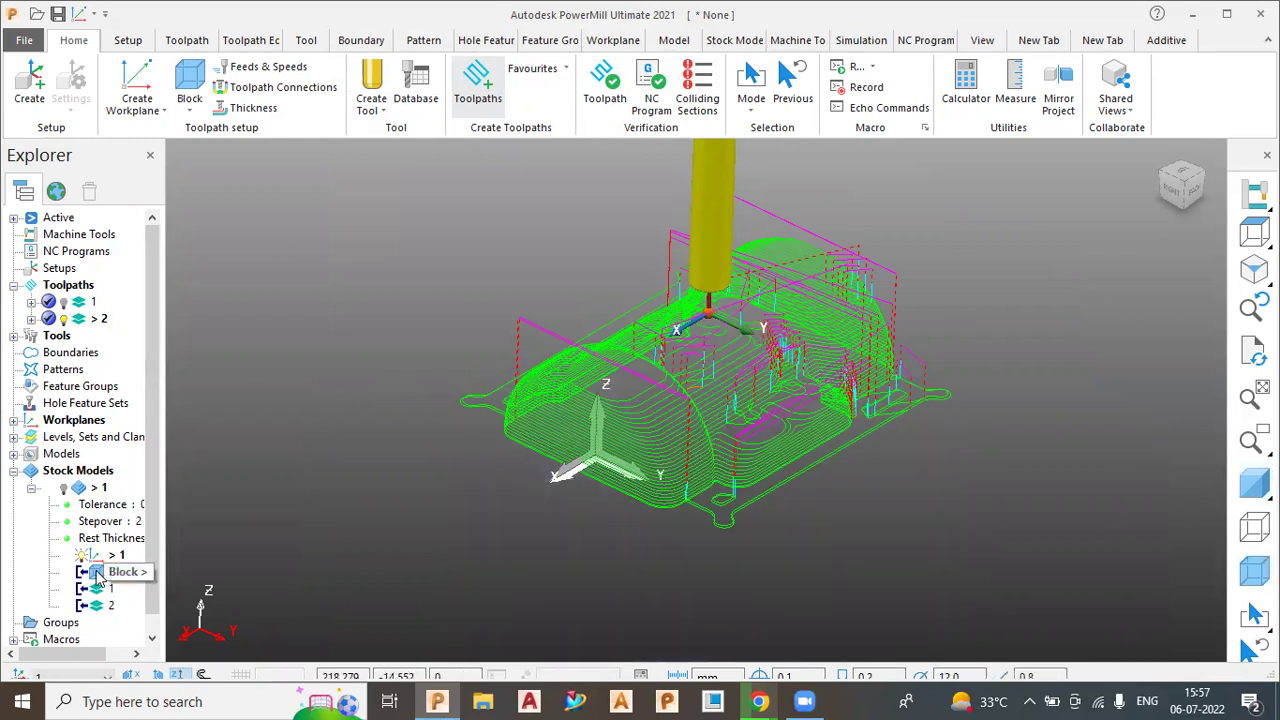
{"action": "left_click", "coordinate": [64, 489]}
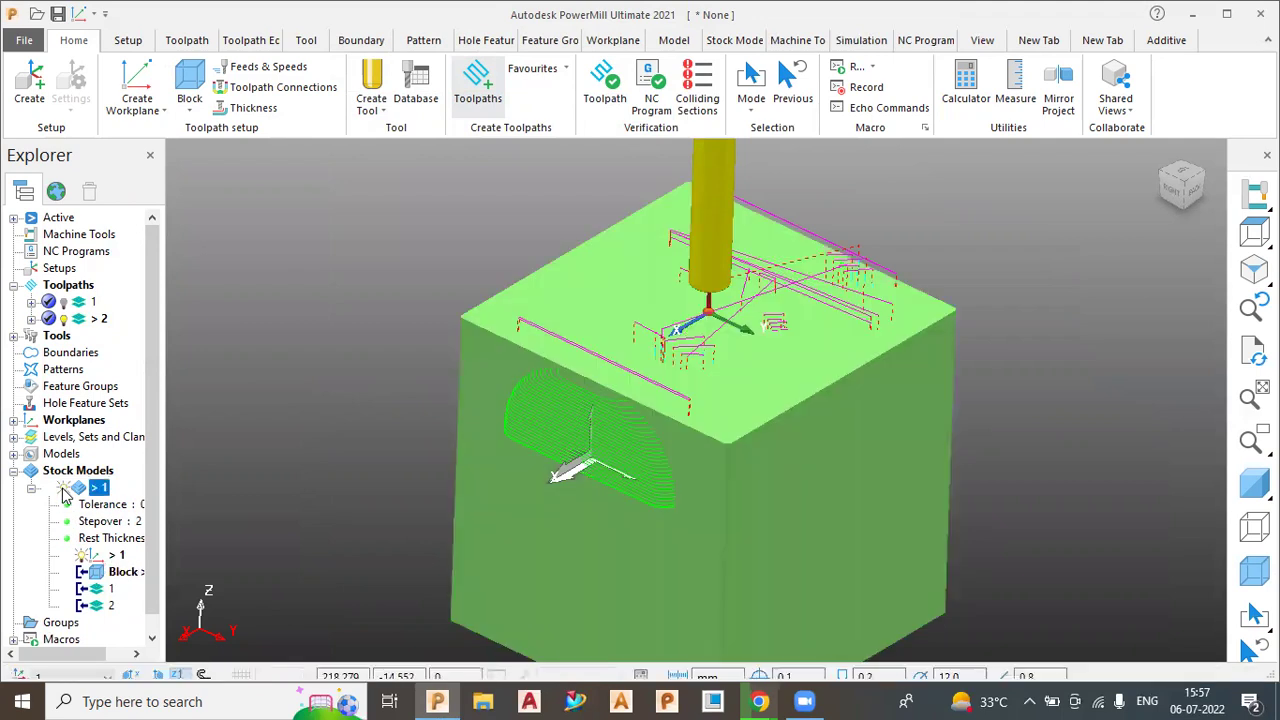
{"action": "double_click", "coordinate": [105, 590]}
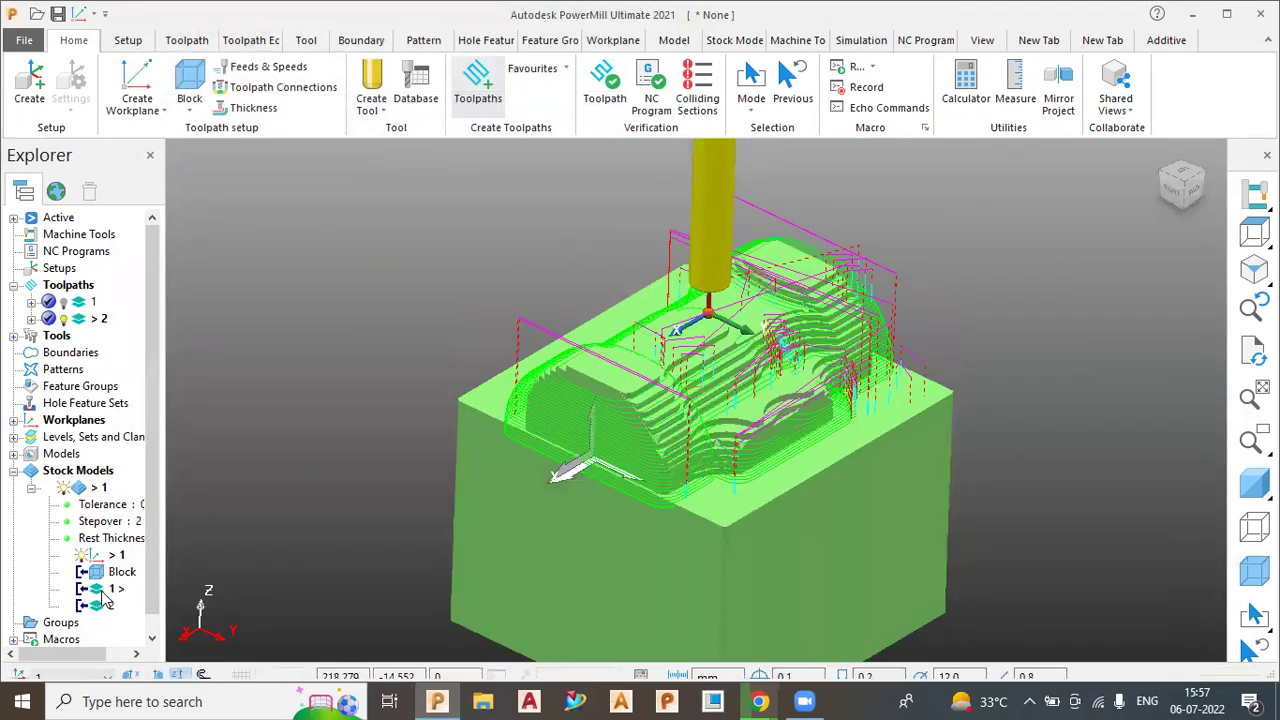
{"action": "left_click", "coordinate": [64, 320]}
{"action": "left_click", "coordinate": [64, 320]}
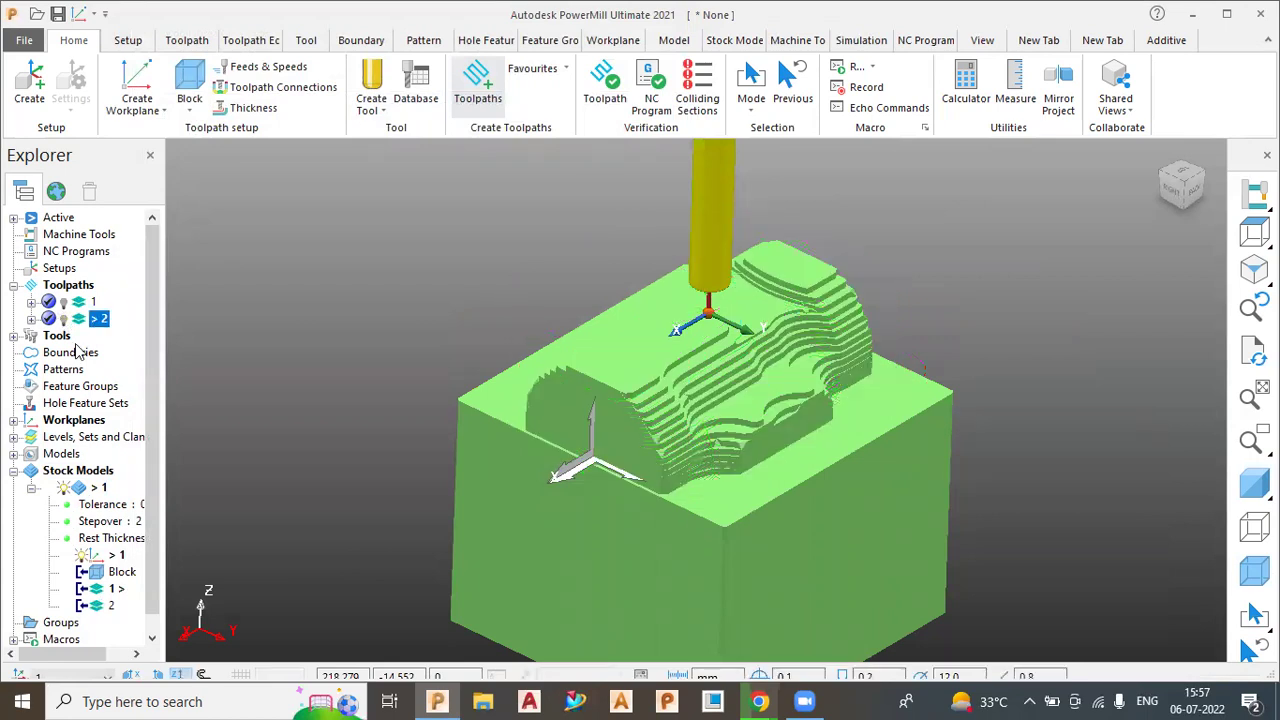
- Compare the stock model's toolpath 1 and toolpath 2 states, examining the remaining material up close, and leave state 2 active
{"action": "double_click", "coordinate": [112, 610]}
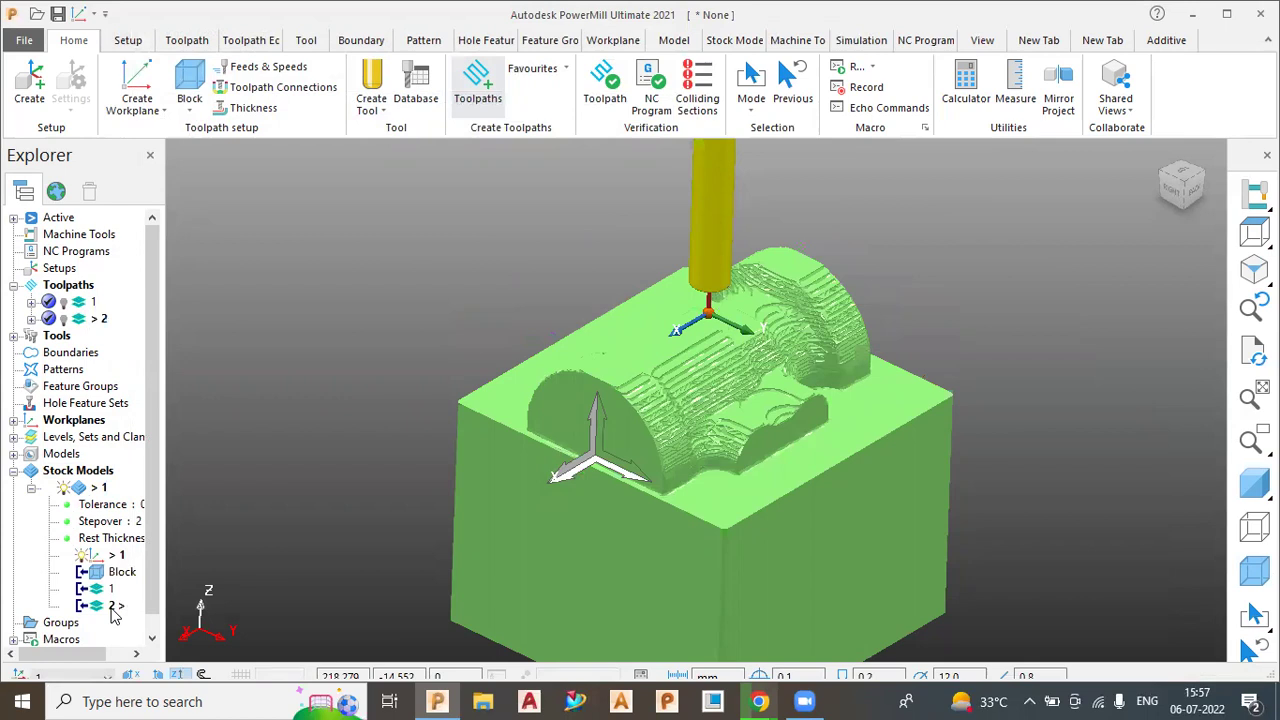
{"action": "scroll", "coordinate": [780, 439], "scroll_direction": "up", "scroll_amount": 5}
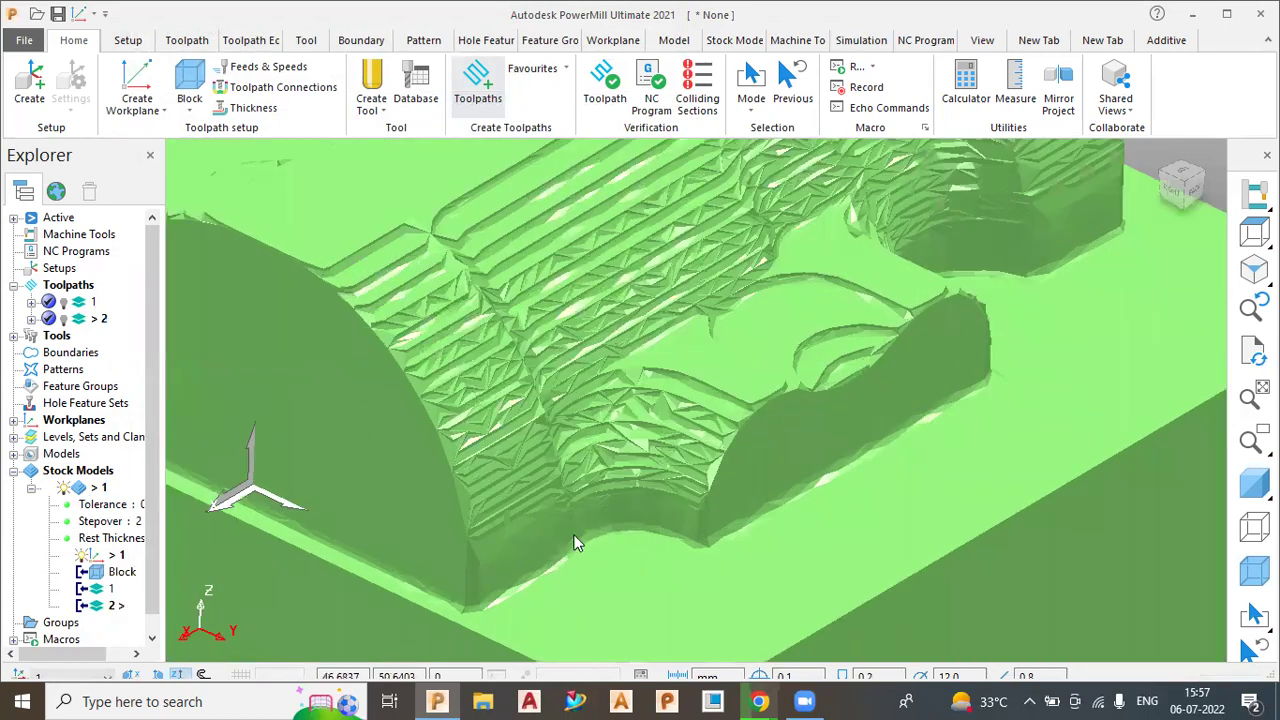
{"action": "double_click", "coordinate": [104, 590]}
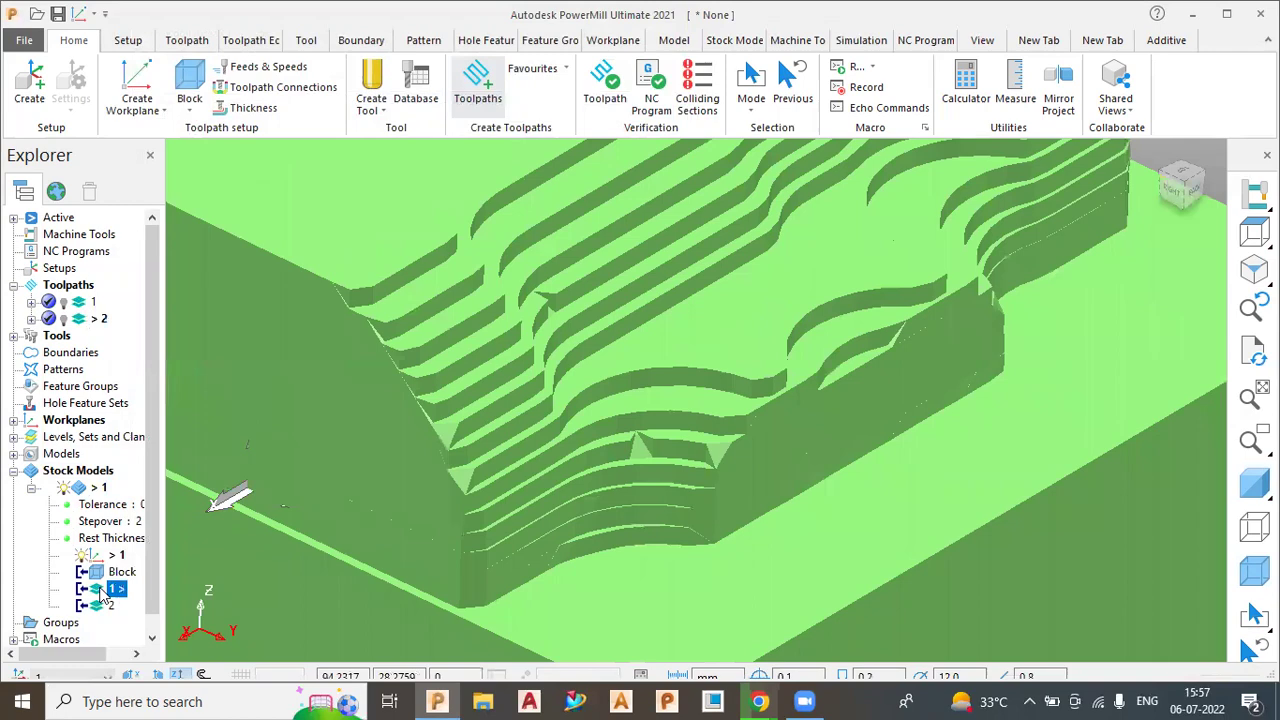
{"action": "double_click", "coordinate": [110, 606]}
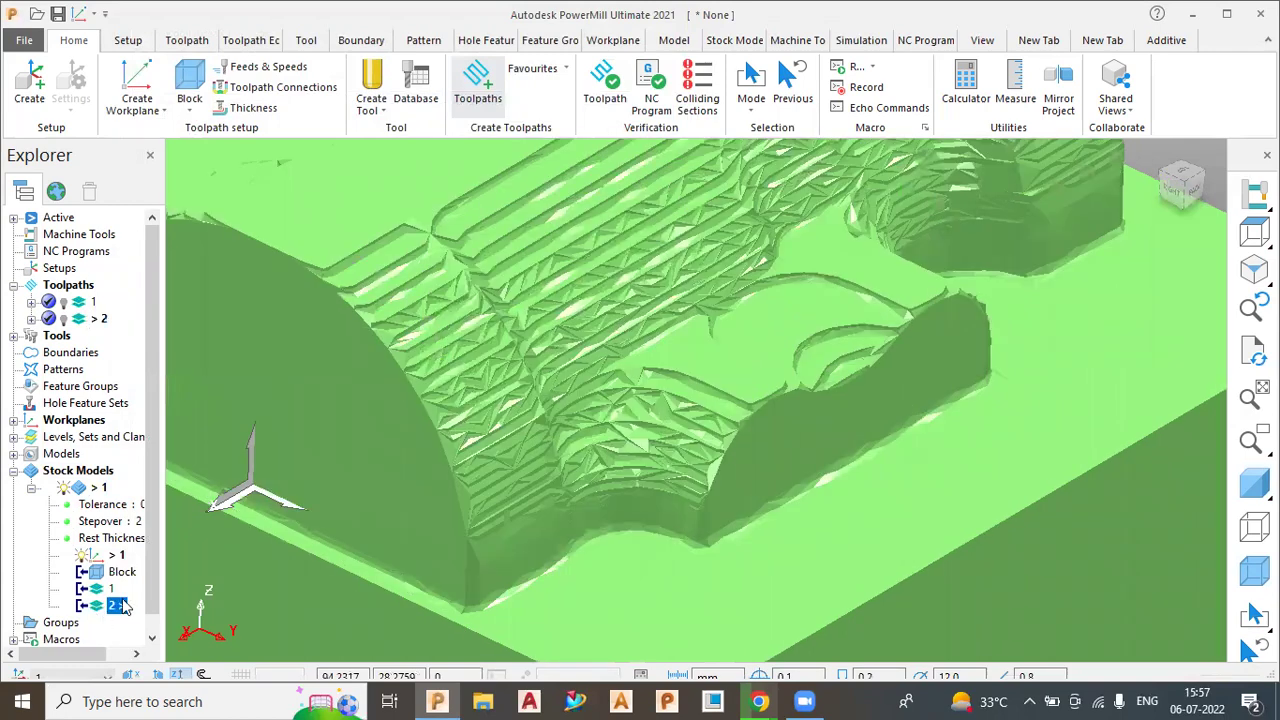
{"action": "scroll", "coordinate": [484, 490], "scroll_direction": "down", "scroll_amount": 4}
{"action": "middle_click_drag", "start_coordinate": [484, 482], "coordinate": [623, 414]}
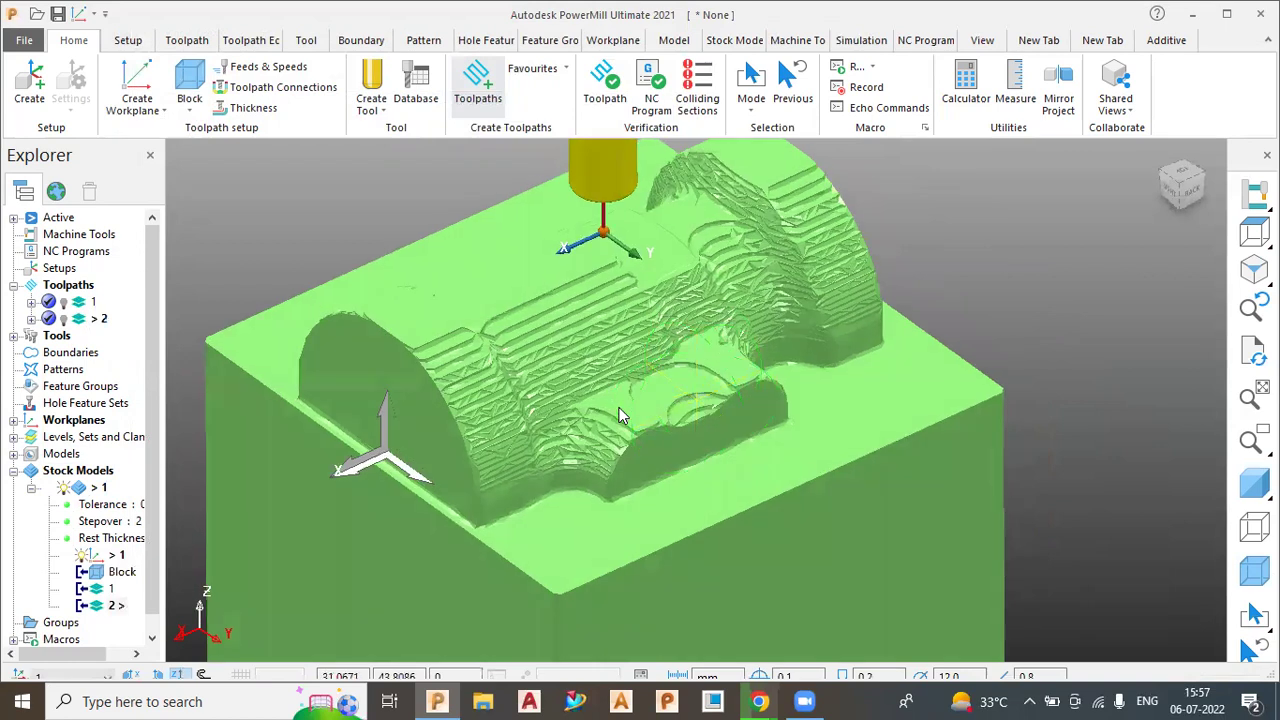
{"action": "scroll", "coordinate": [714, 401], "scroll_direction": "down", "scroll_amount": 2}
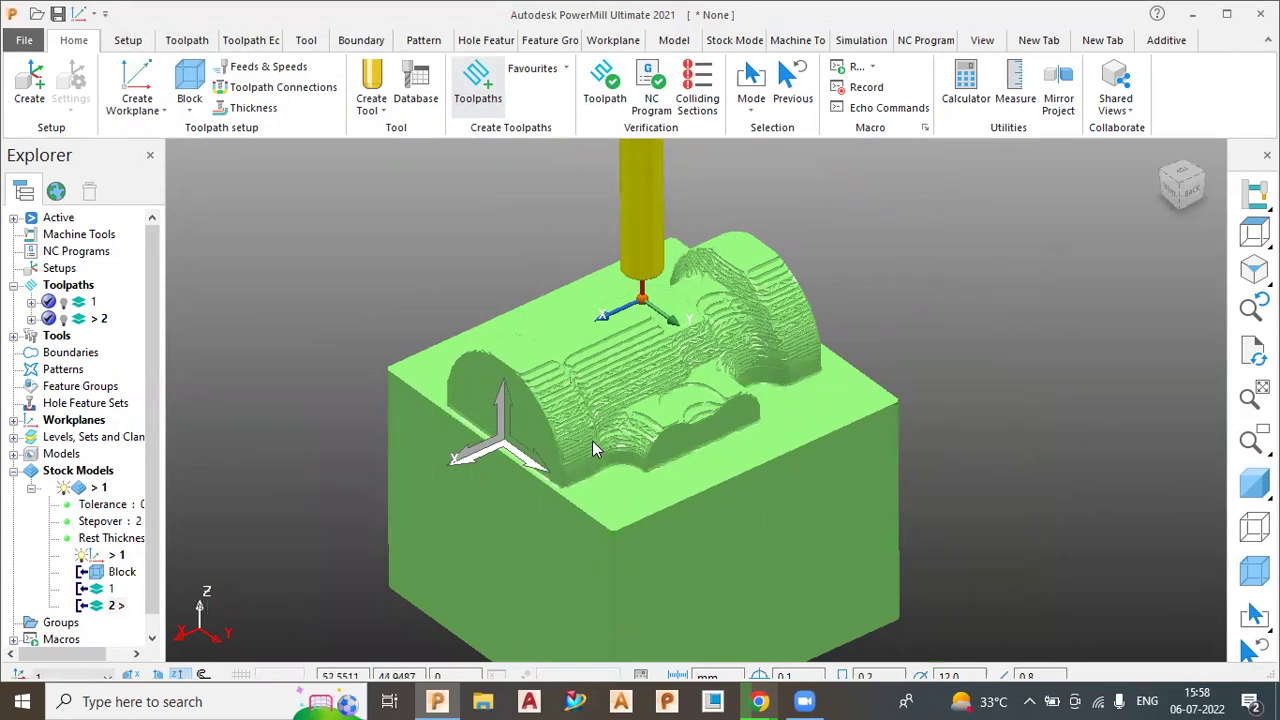
{"action": "scroll", "coordinate": [840, 276], "scroll_direction": "up", "scroll_amount": 5}
{"action": "scroll", "coordinate": [840, 276], "scroll_direction": "down", "scroll_amount": 4}
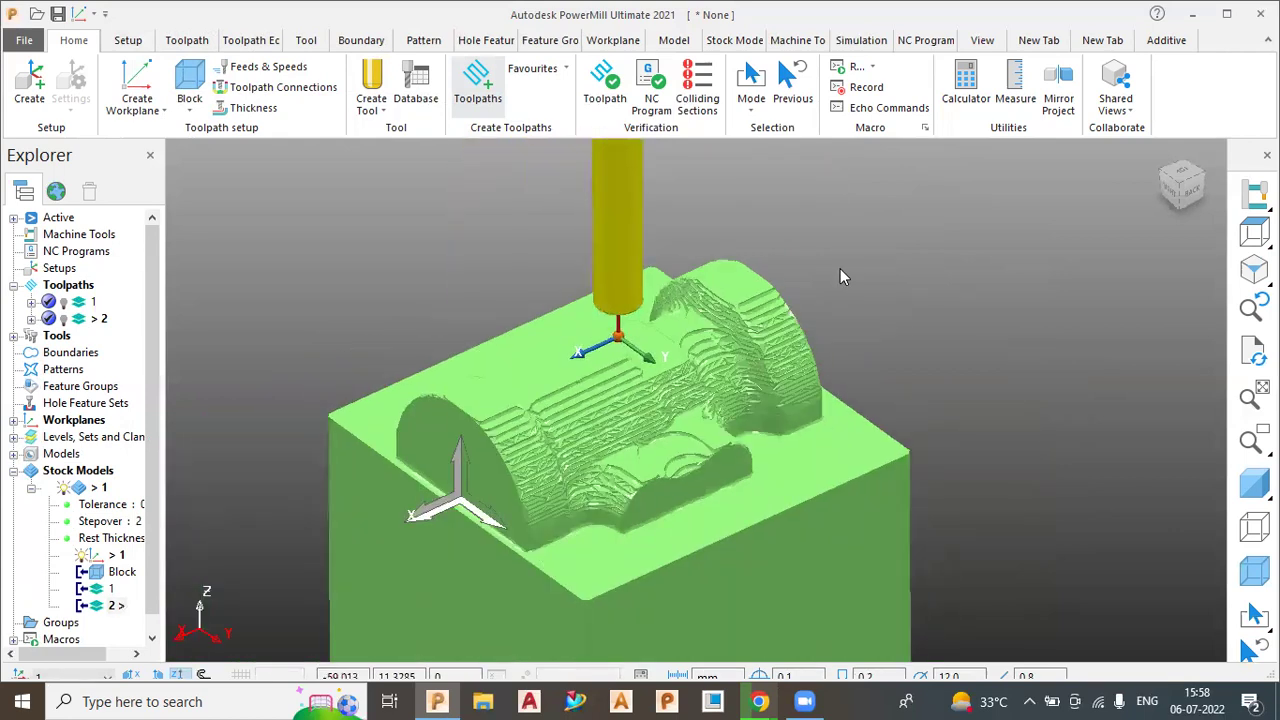
{"action": "left_click", "coordinate": [479, 98]}
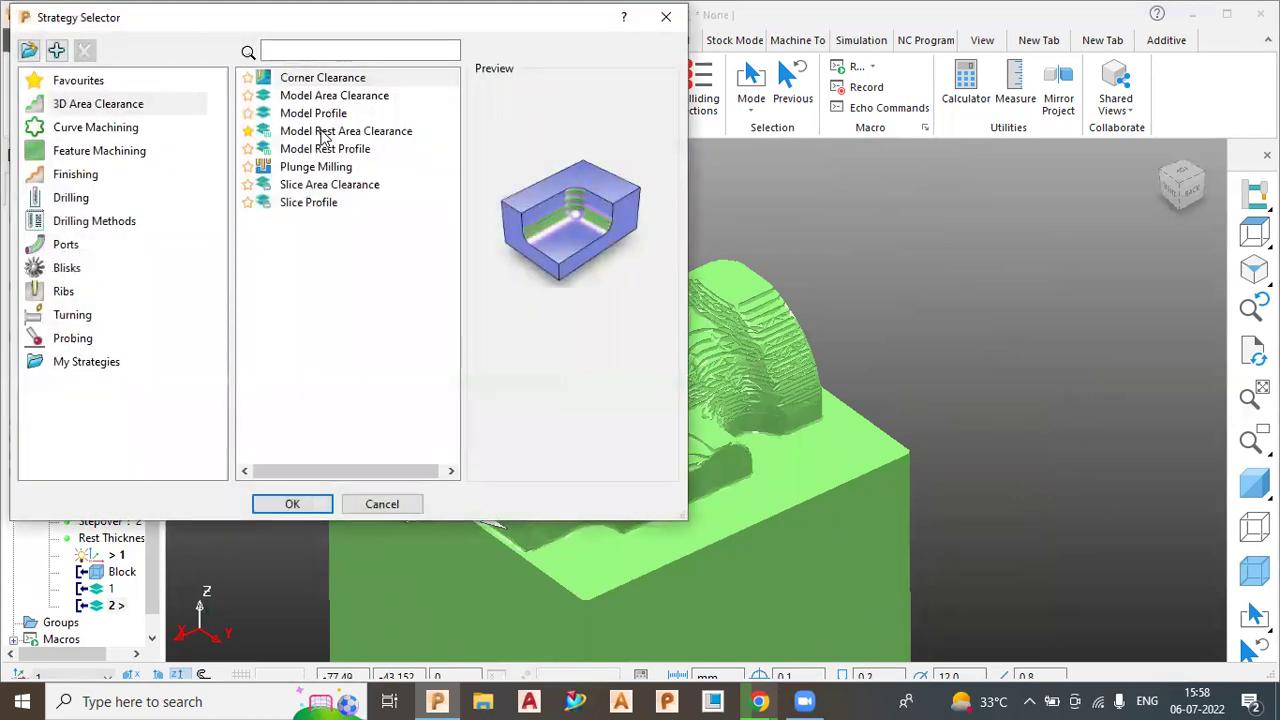
{"action": "left_click", "coordinate": [296, 132]}
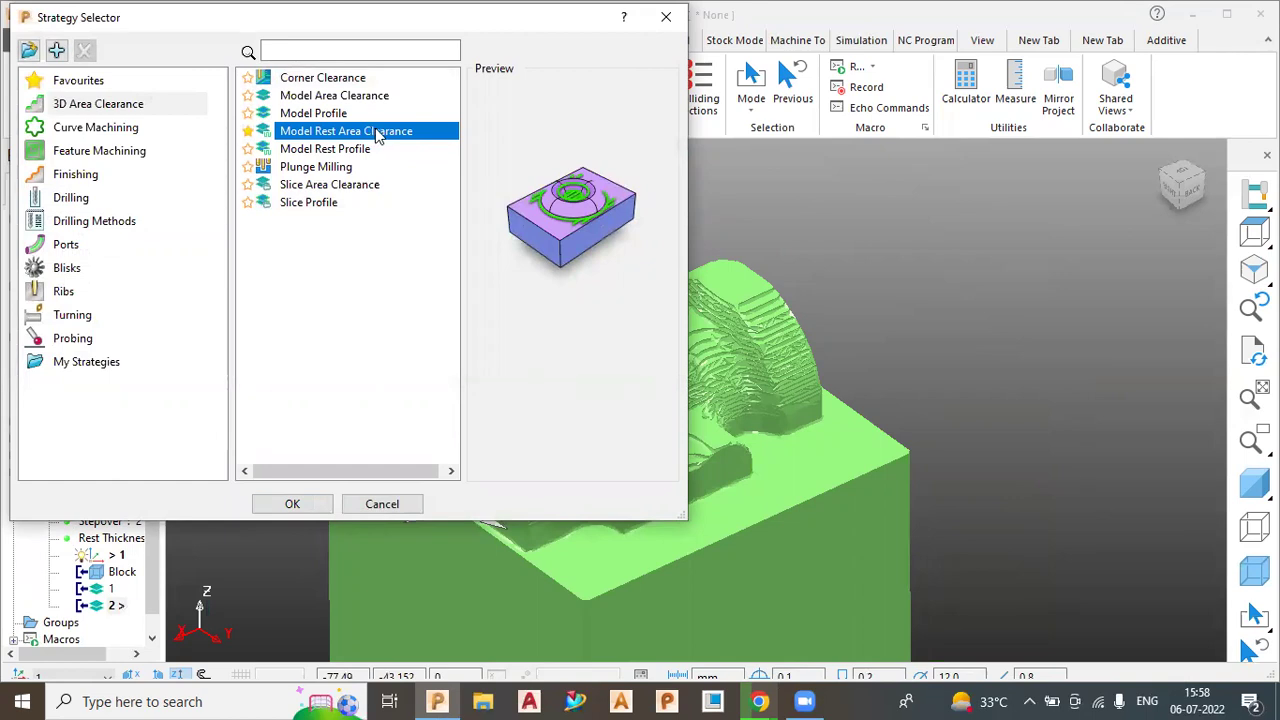
{"action": "left_click", "coordinate": [357, 101]}
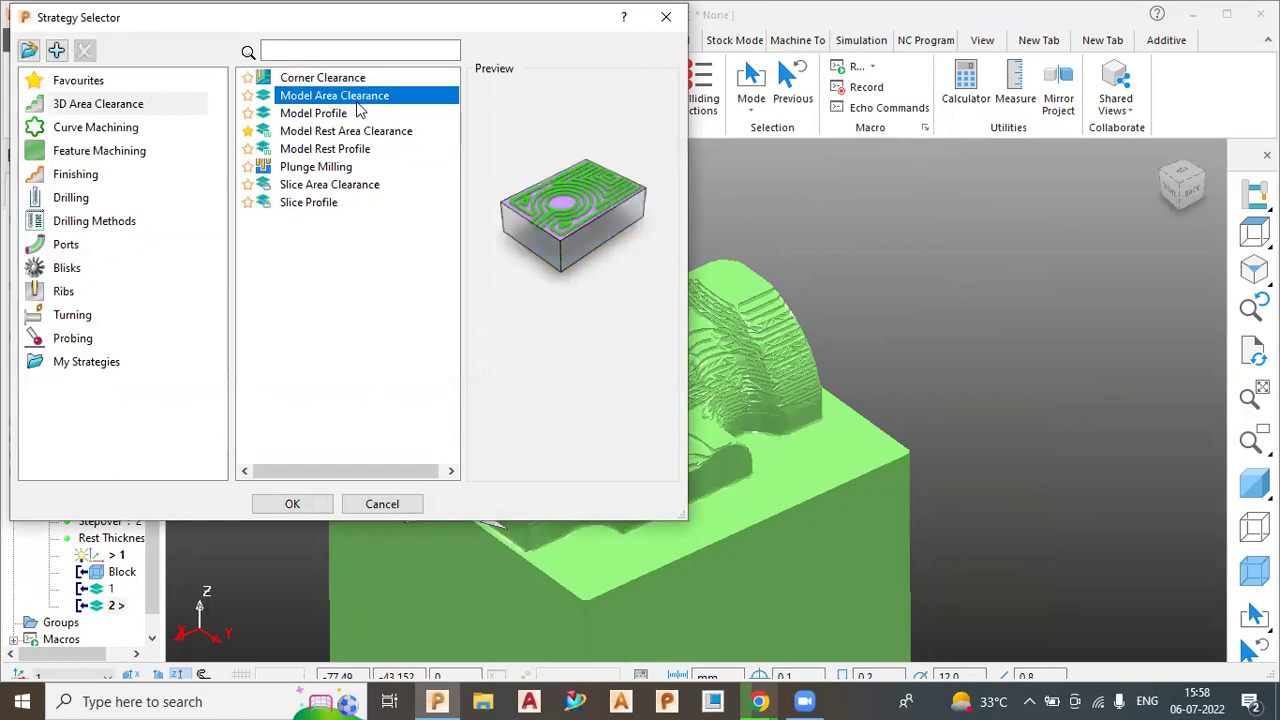
{"action": "left_click", "coordinate": [289, 506]}
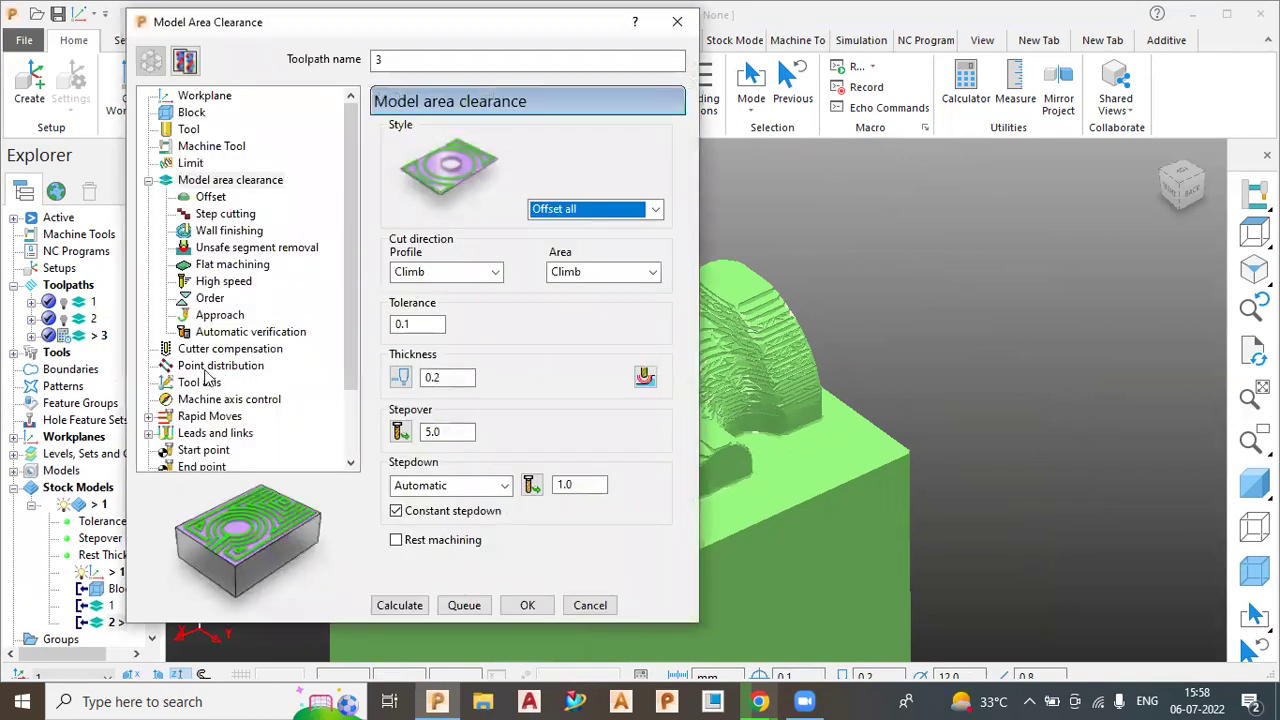
{"action": "left_click", "coordinate": [192, 165]}
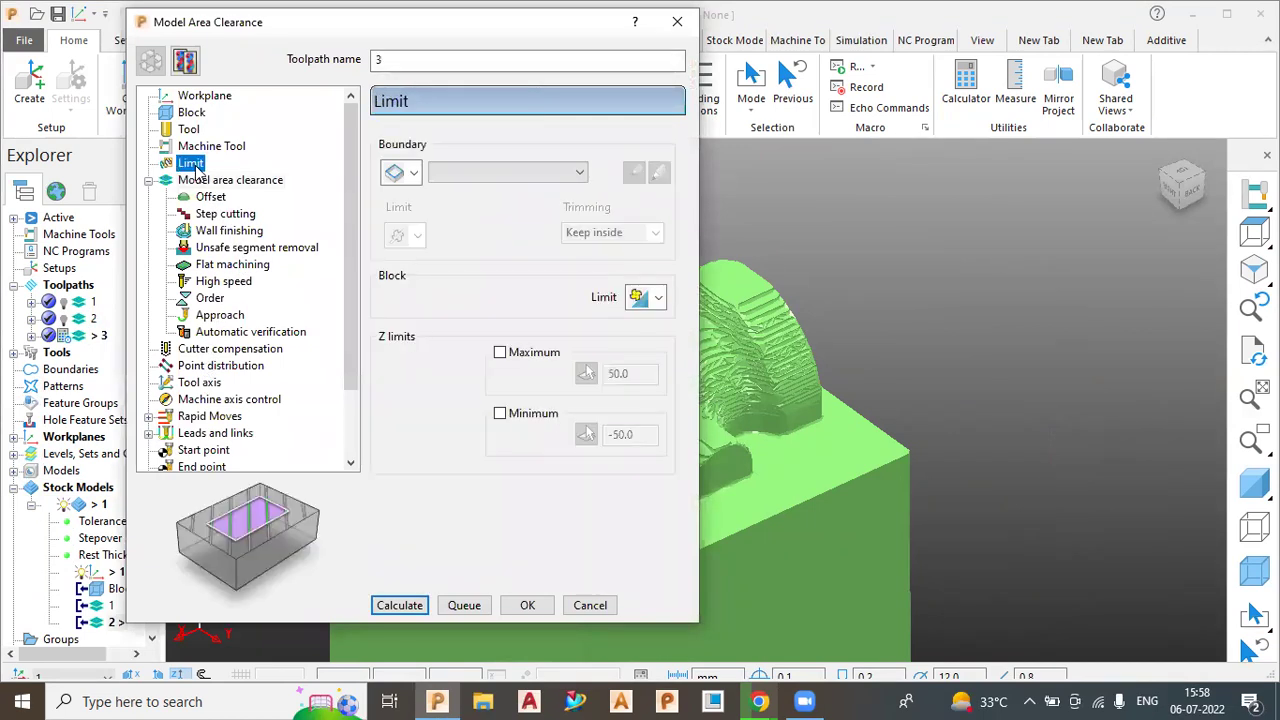
{"action": "left_click", "coordinate": [195, 147]}
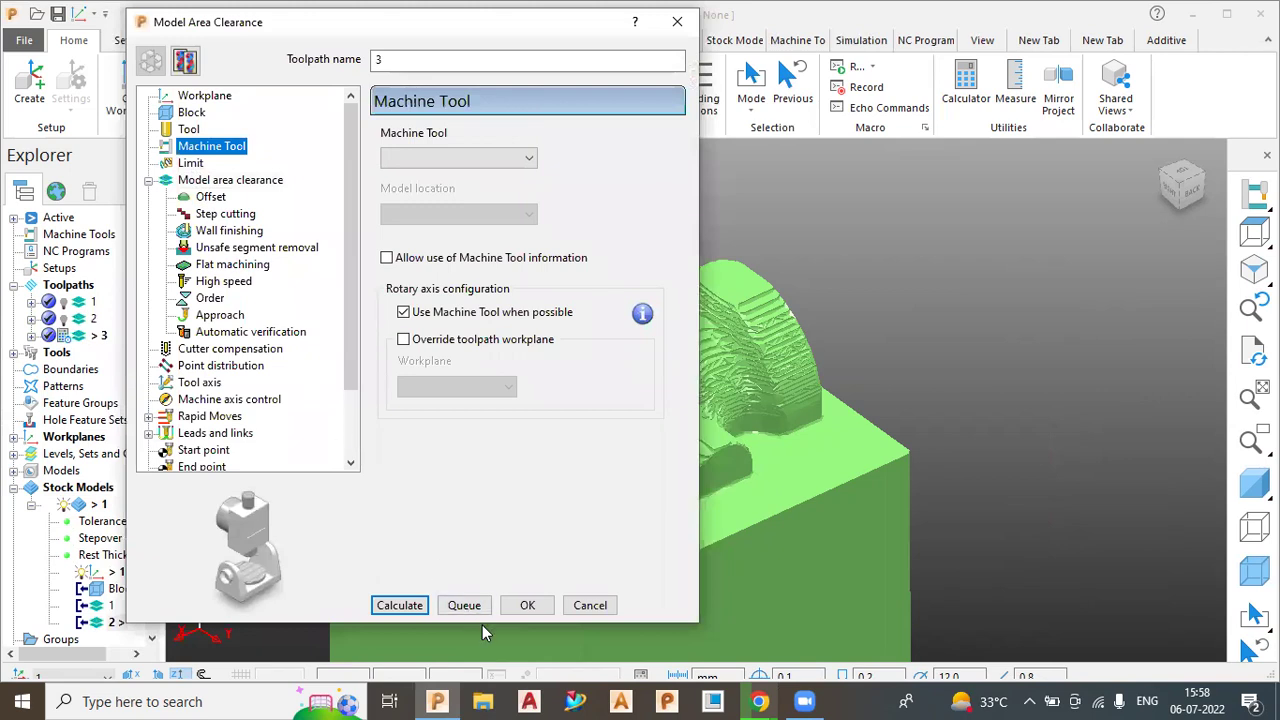
{"action": "left_click", "coordinate": [588, 606]}
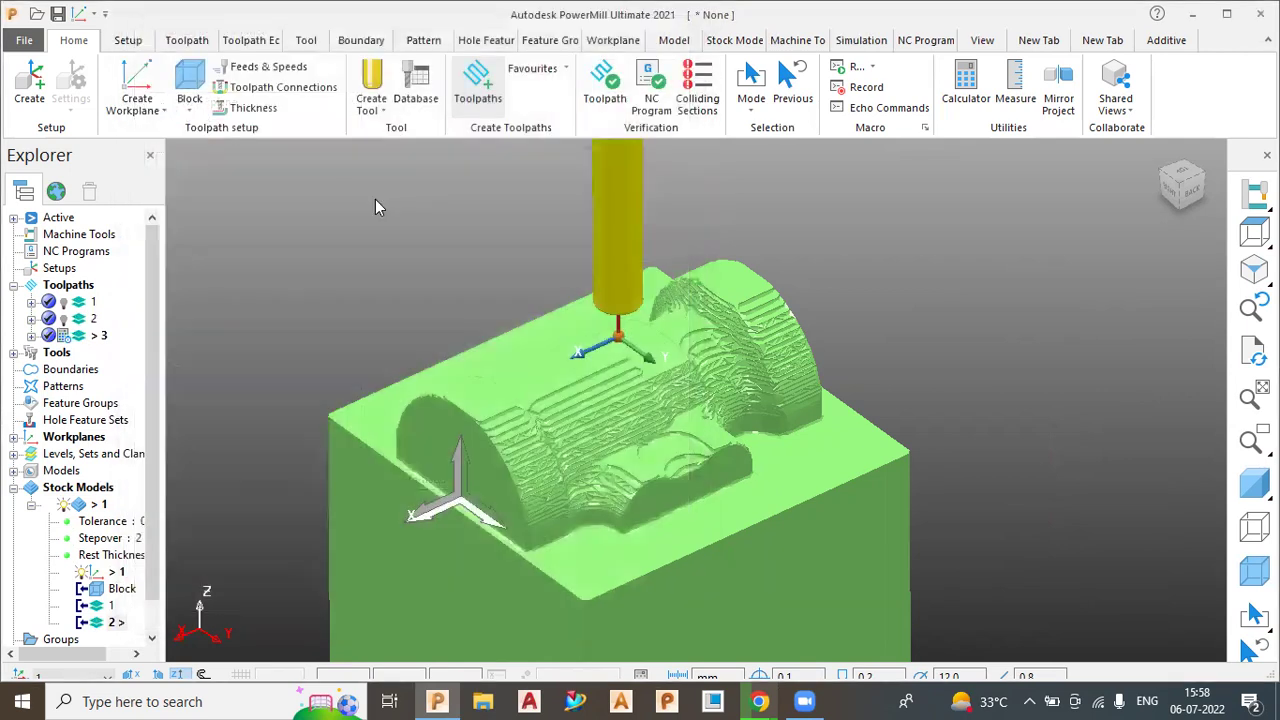
- Start a Model Rest Area Clearance toolpath and leave rest machining enabled after checking its effect on the strategy
{"action": "left_click", "coordinate": [476, 108]}
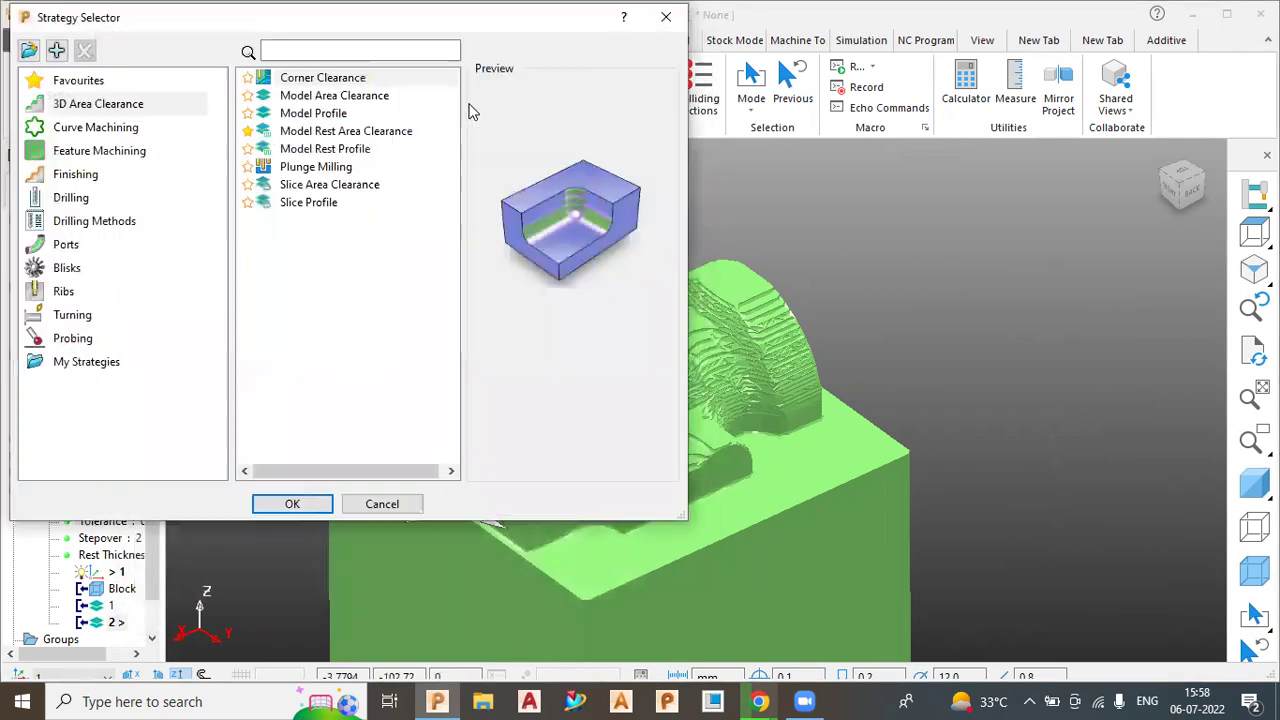
{"action": "left_click", "coordinate": [336, 118]}
{"action": "left_click", "coordinate": [336, 134]}
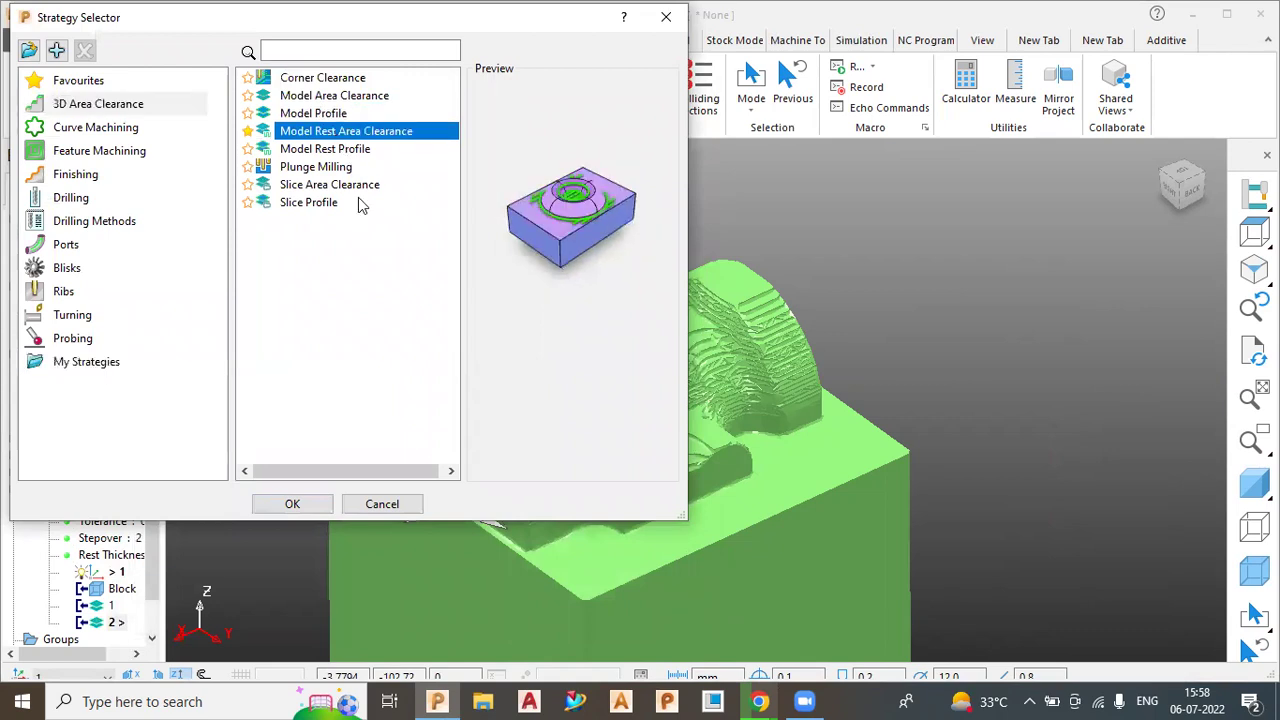
{"action": "left_click", "coordinate": [293, 508]}
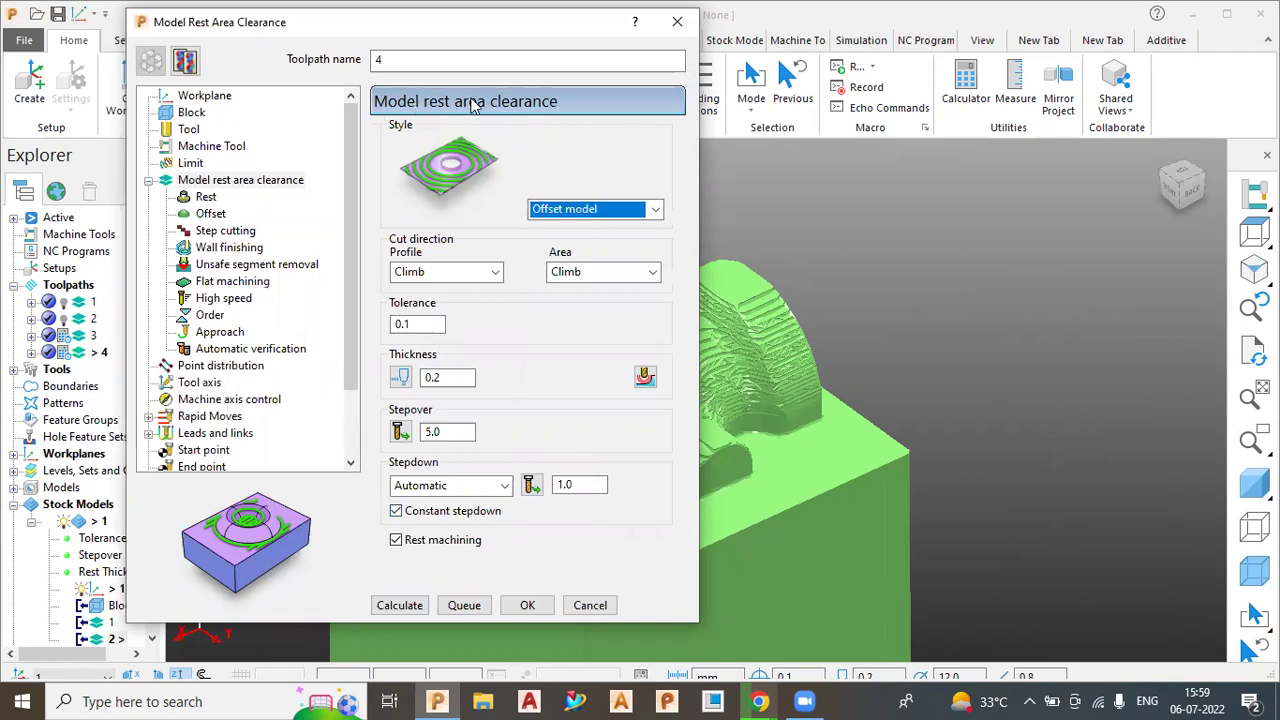
{"action": "left_click", "coordinate": [396, 540]}
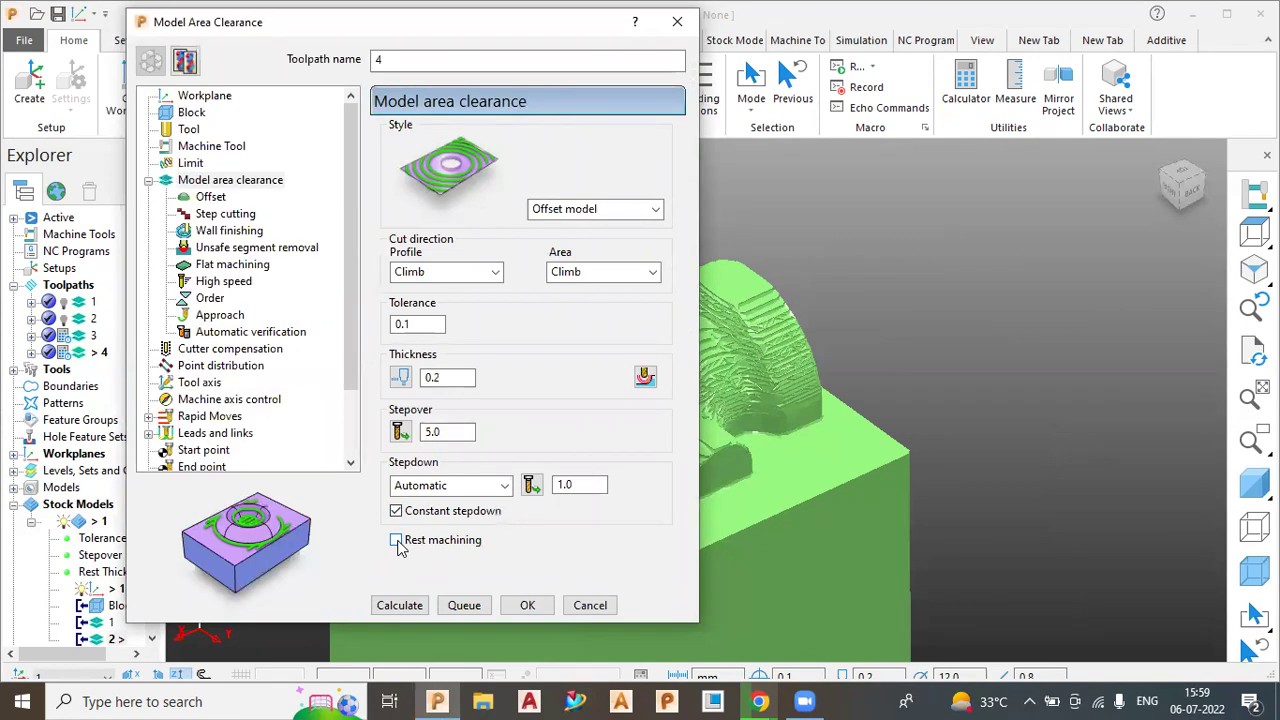
{"action": "left_click", "coordinate": [396, 540]}
{"action": "left_click", "coordinate": [396, 540]}
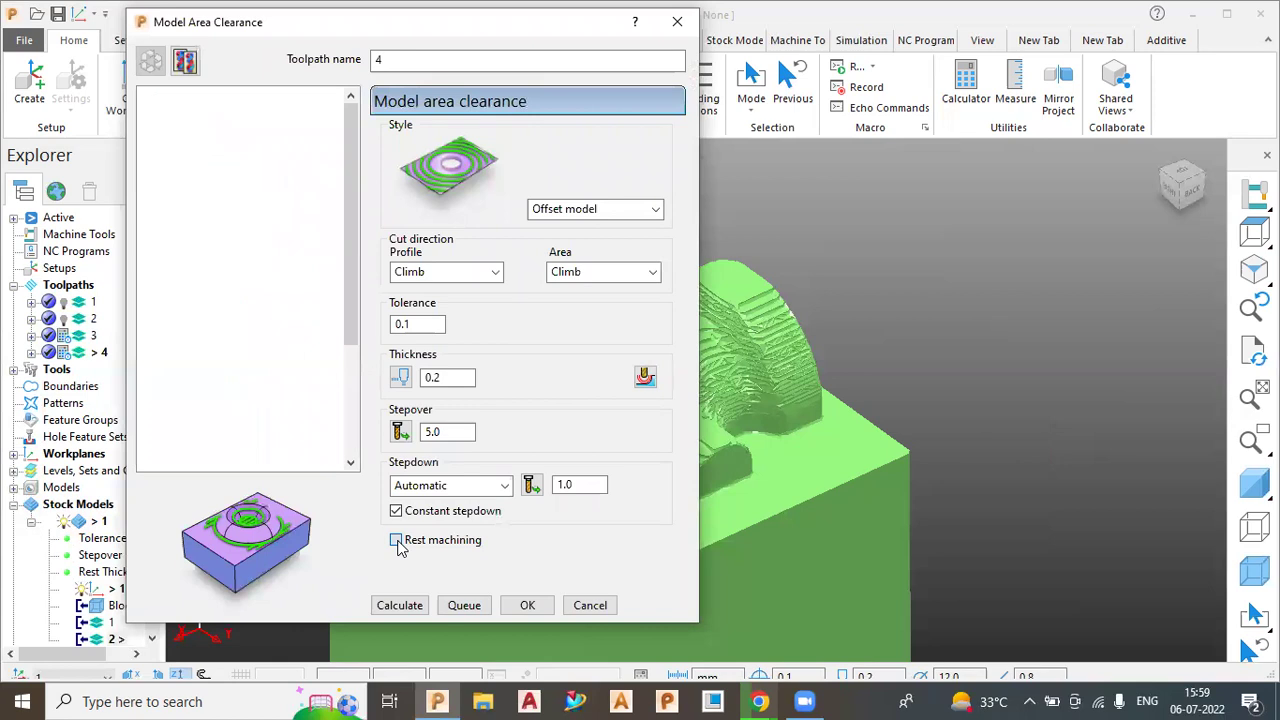
{"action": "left_click", "coordinate": [396, 540]}
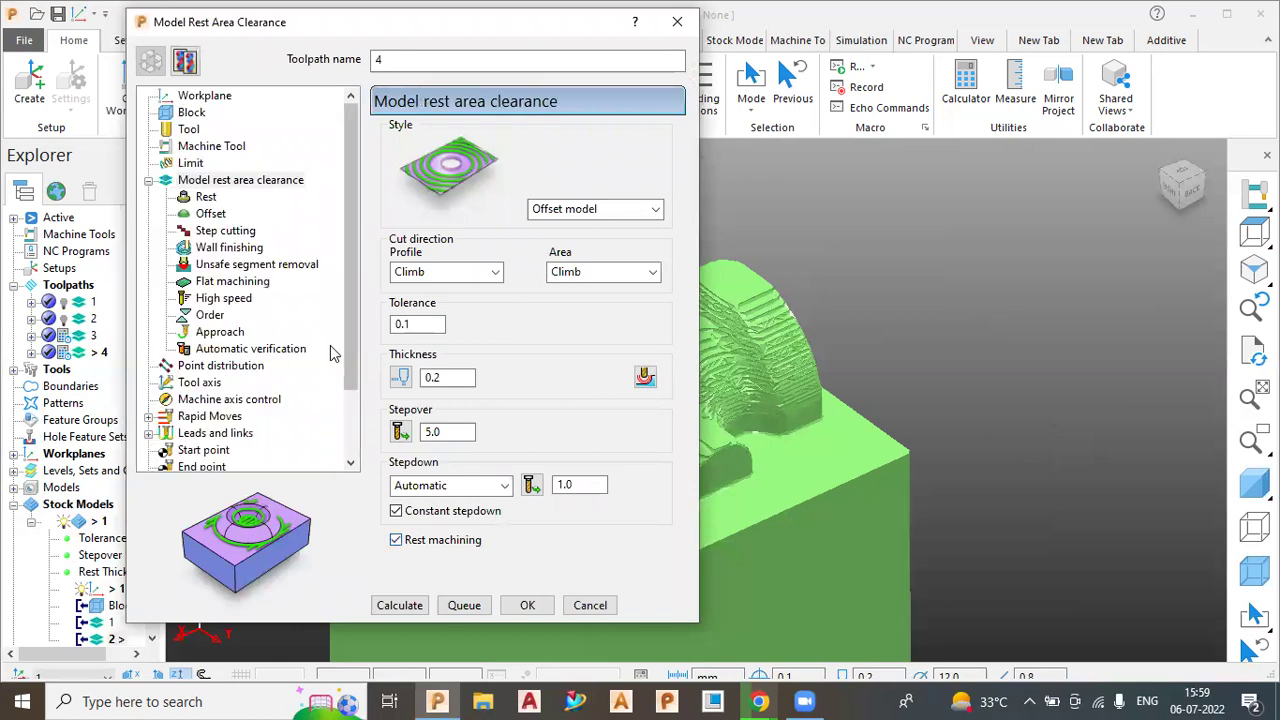
- Set rest machining to use a stock model as its reference, choosing stock model 1 with state 2
{"action": "left_click", "coordinate": [205, 197]}
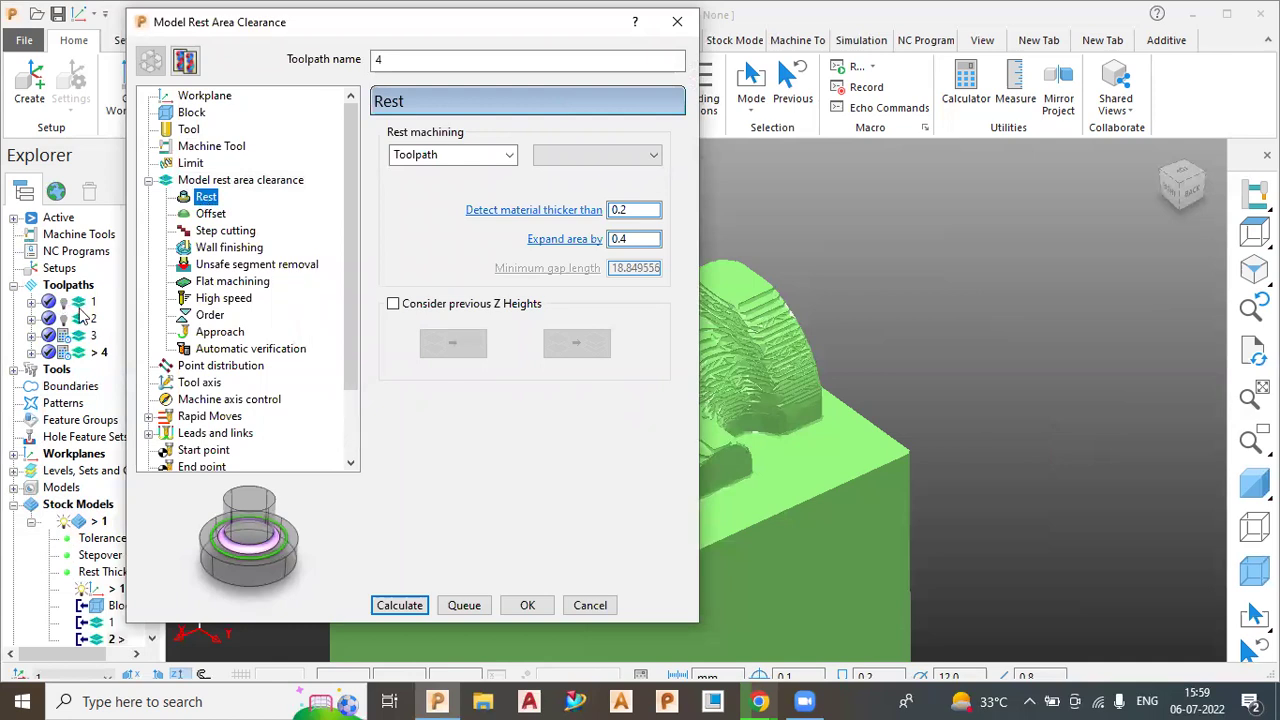
{"action": "mouse_move", "coordinate": [89, 349]}
{"action": "left_click", "coordinate": [470, 155]}
{"action": "left_click", "coordinate": [452, 192]}
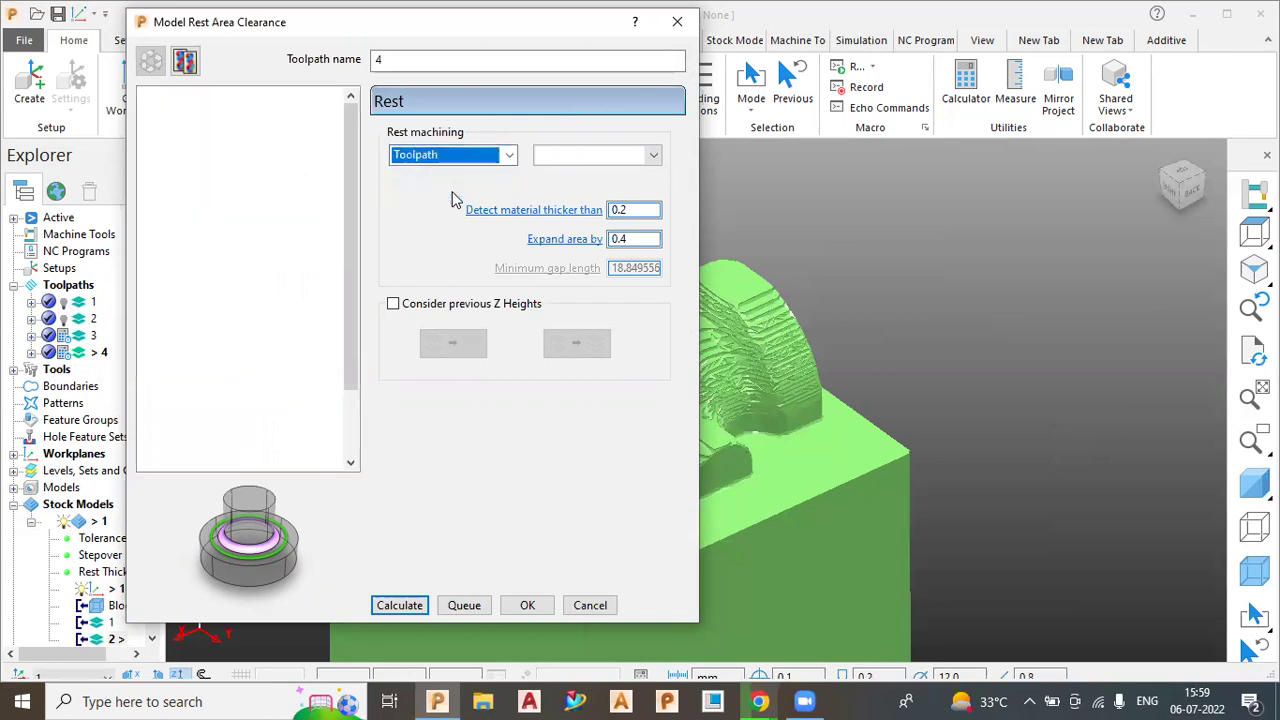
{"action": "left_click", "coordinate": [577, 157]}
{"action": "left_click", "coordinate": [567, 189]}
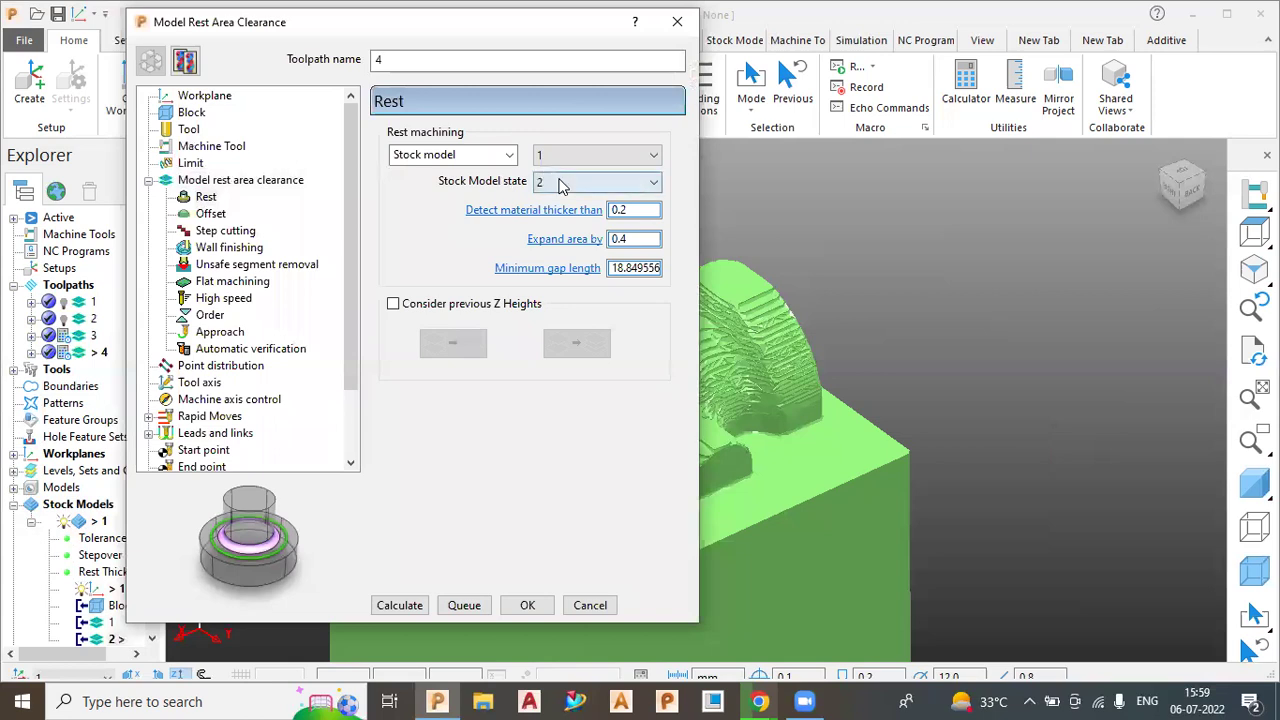
{"action": "left_click", "coordinate": [560, 185]}
{"action": "left_click", "coordinate": [560, 240]}
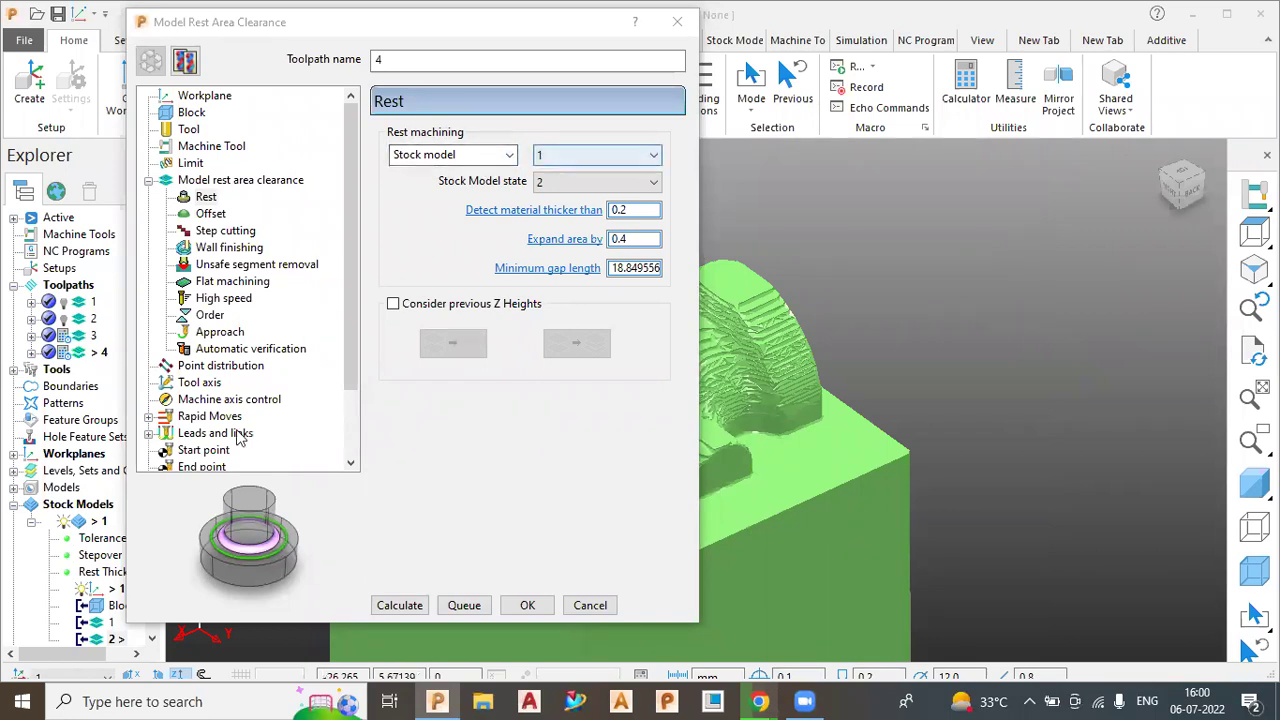
{"action": "left_click", "coordinate": [31, 522]}
{"action": "left_click", "coordinate": [31, 522]}
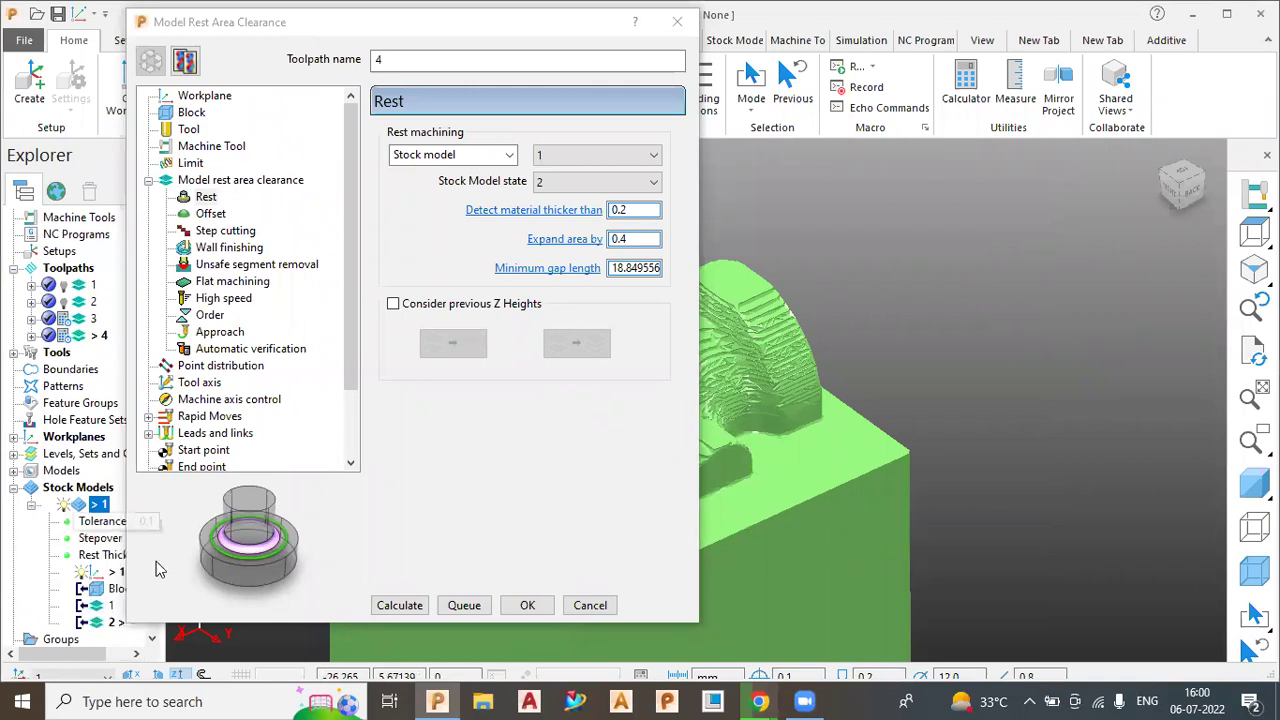
{"action": "left_click", "coordinate": [548, 184]}
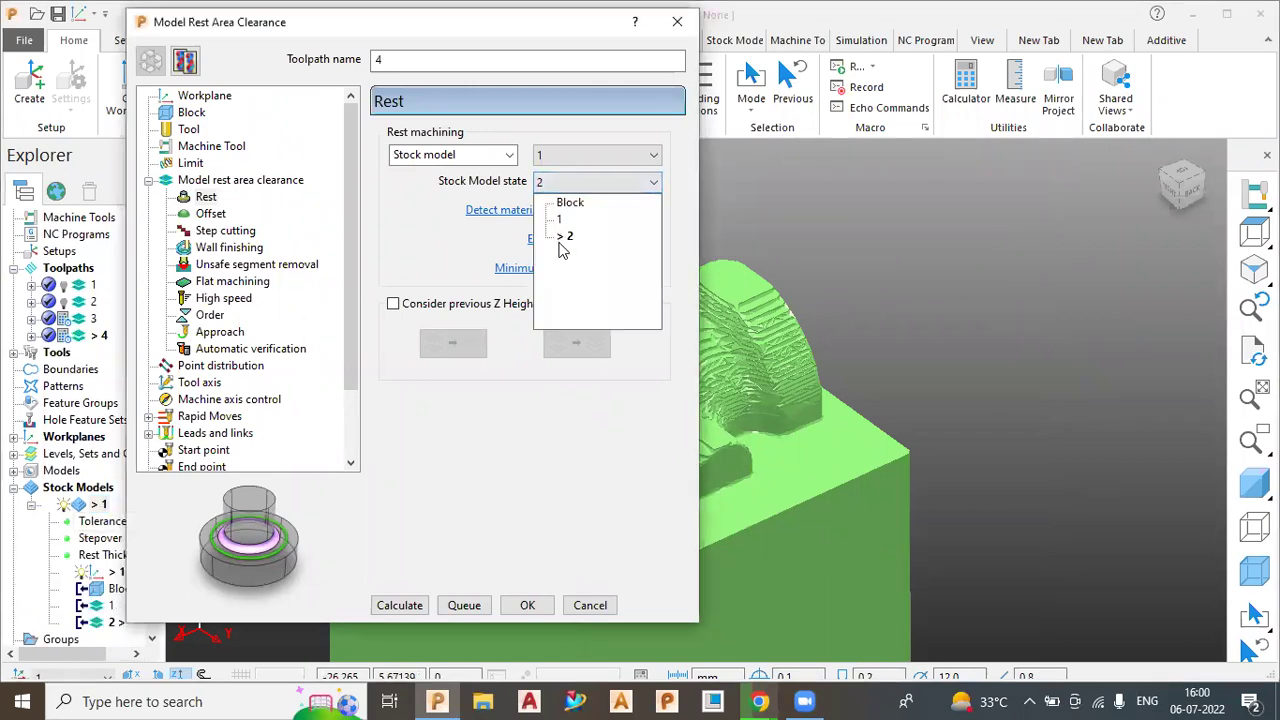
{"action": "left_click", "coordinate": [566, 236]}
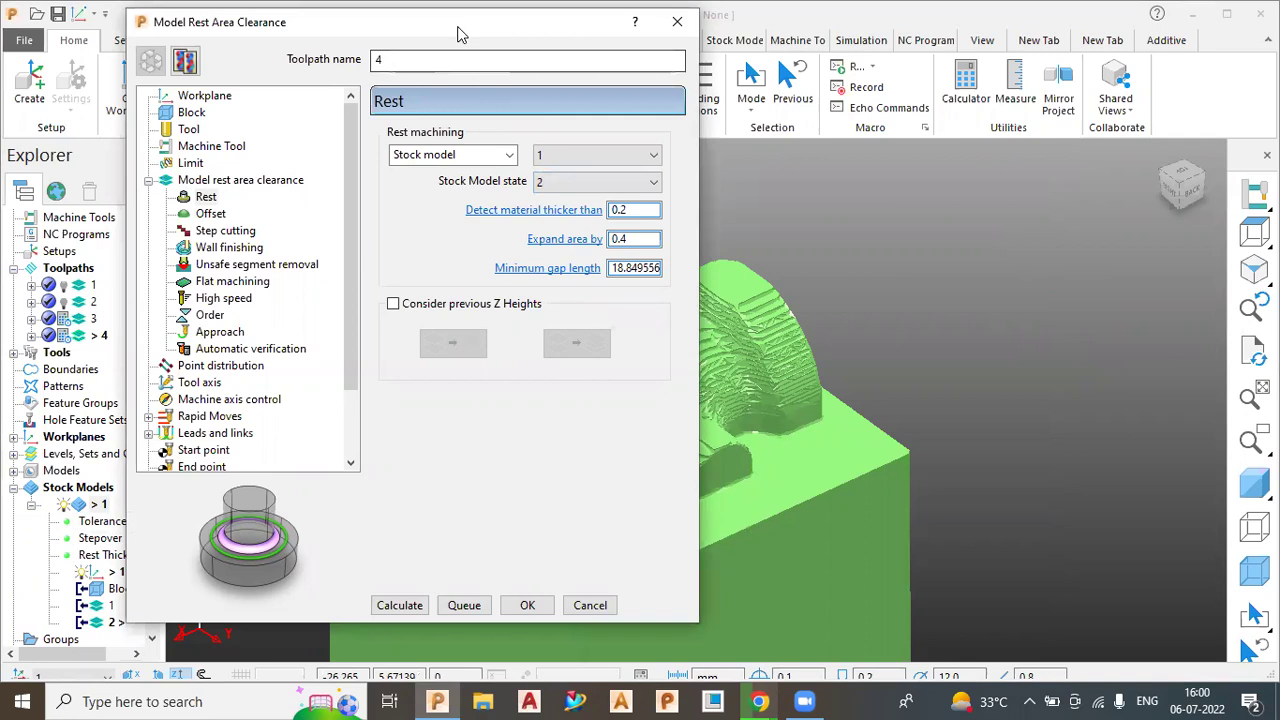
- Create a ball nosed tool for toolpath 4 and set its diameter to 6.0
{"action": "left_click_drag", "start_coordinate": [489, 36], "coordinate": [643, 56]}
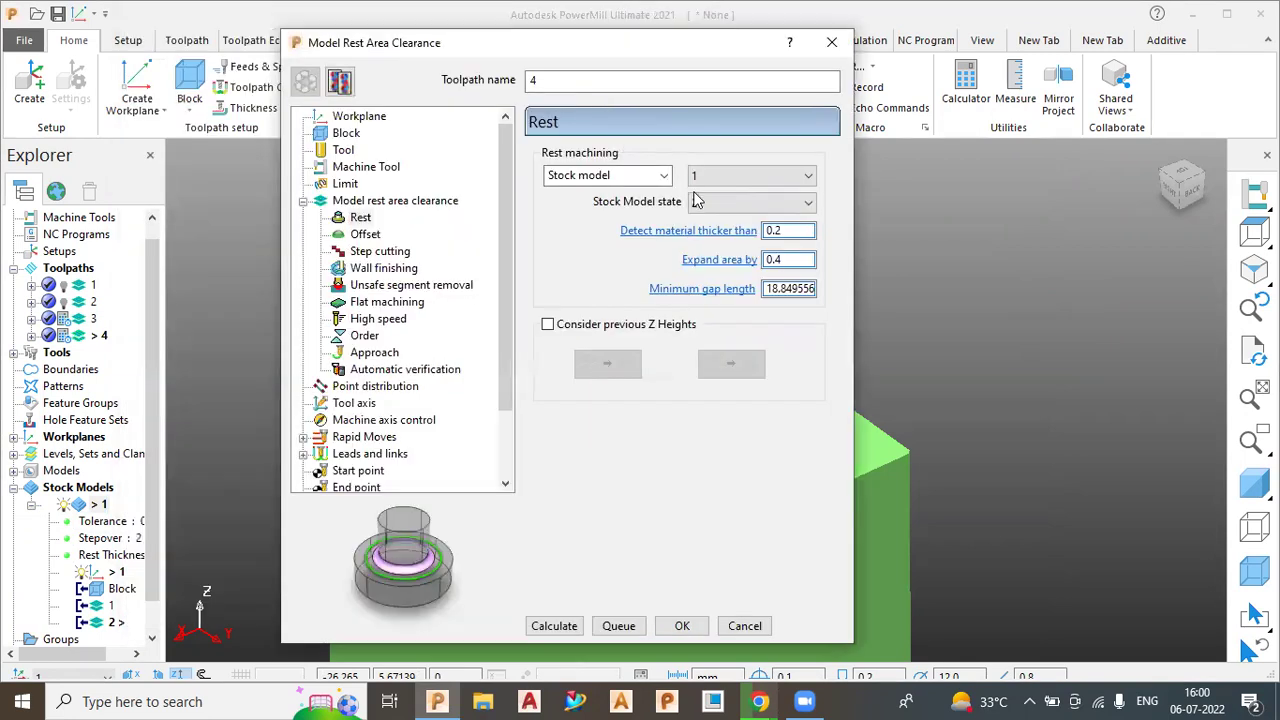
{"action": "left_click", "coordinate": [345, 150]}
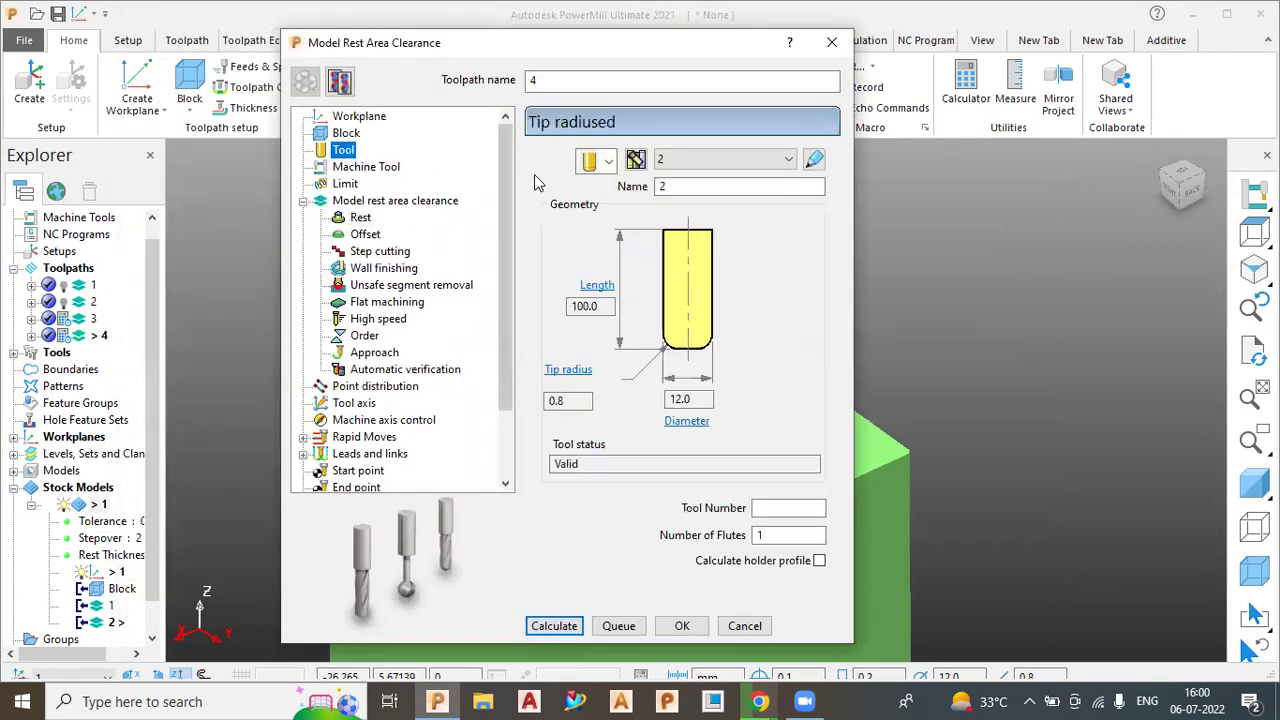
{"action": "left_click", "coordinate": [600, 161]}
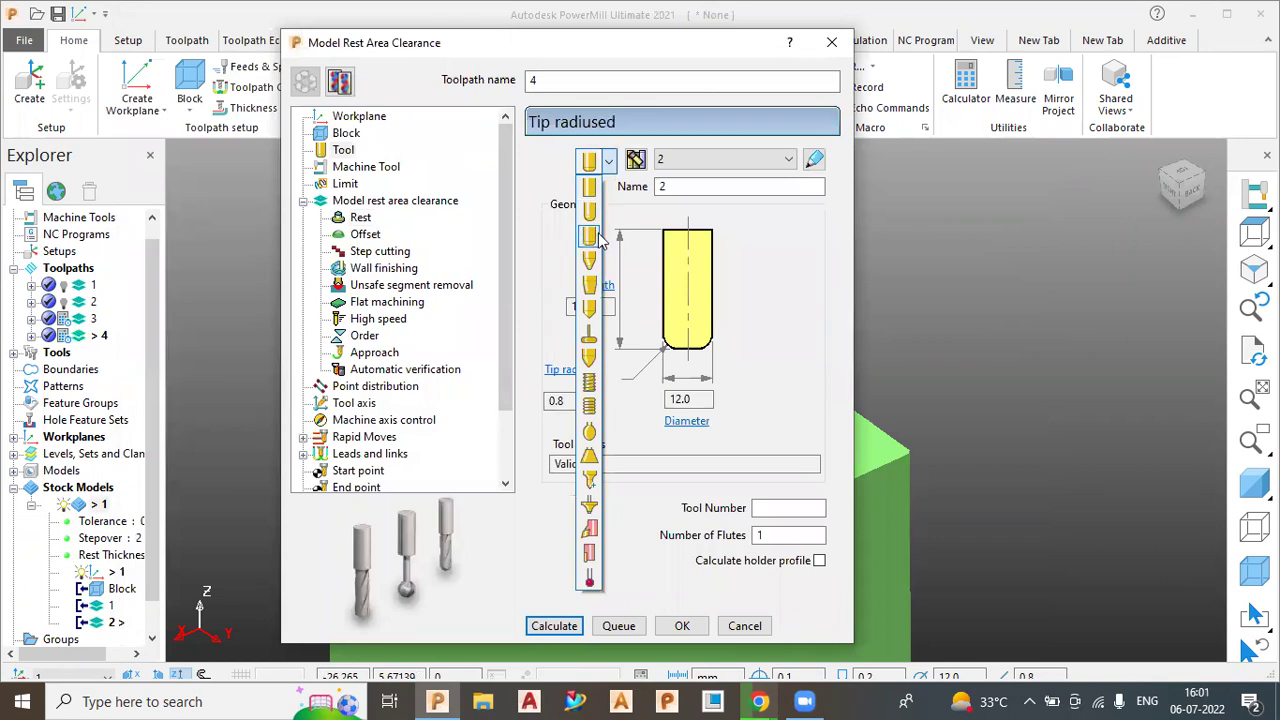
{"action": "left_click", "coordinate": [589, 187]}
{"action": "double_click", "coordinate": [690, 401]}
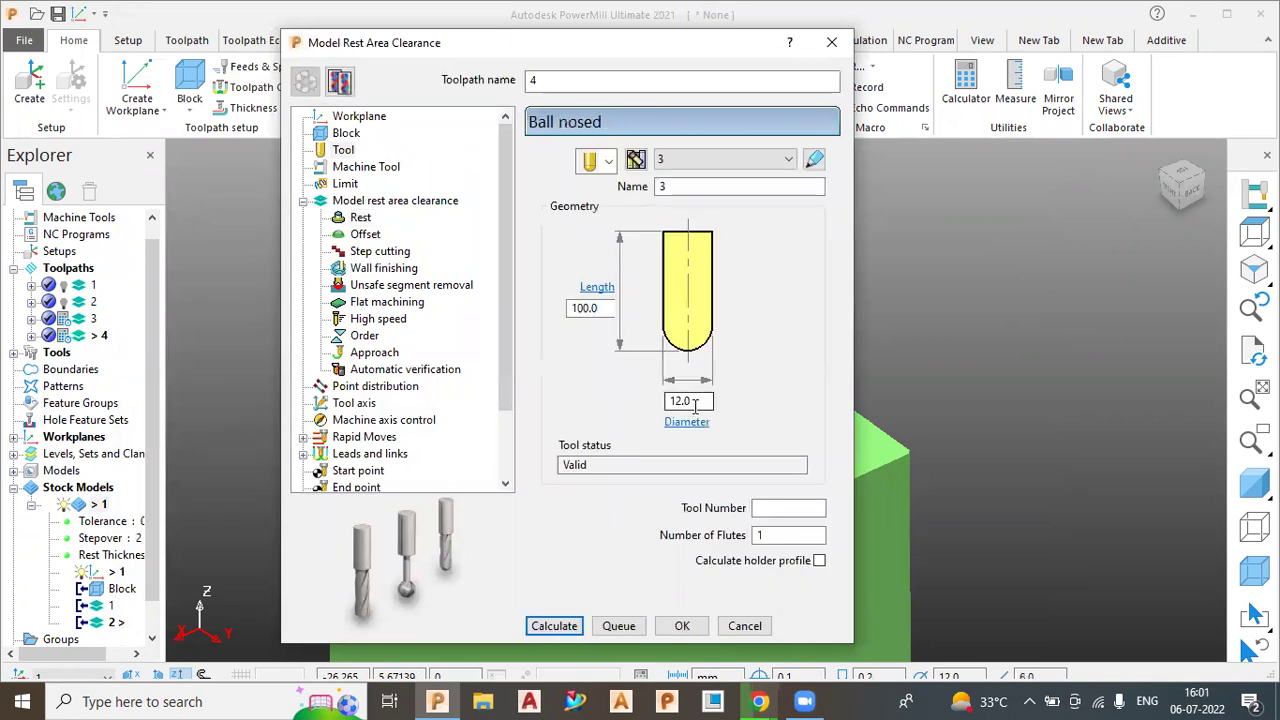
{"action": "type", "text": "8"}
{"action": "key", "text": "Return"}
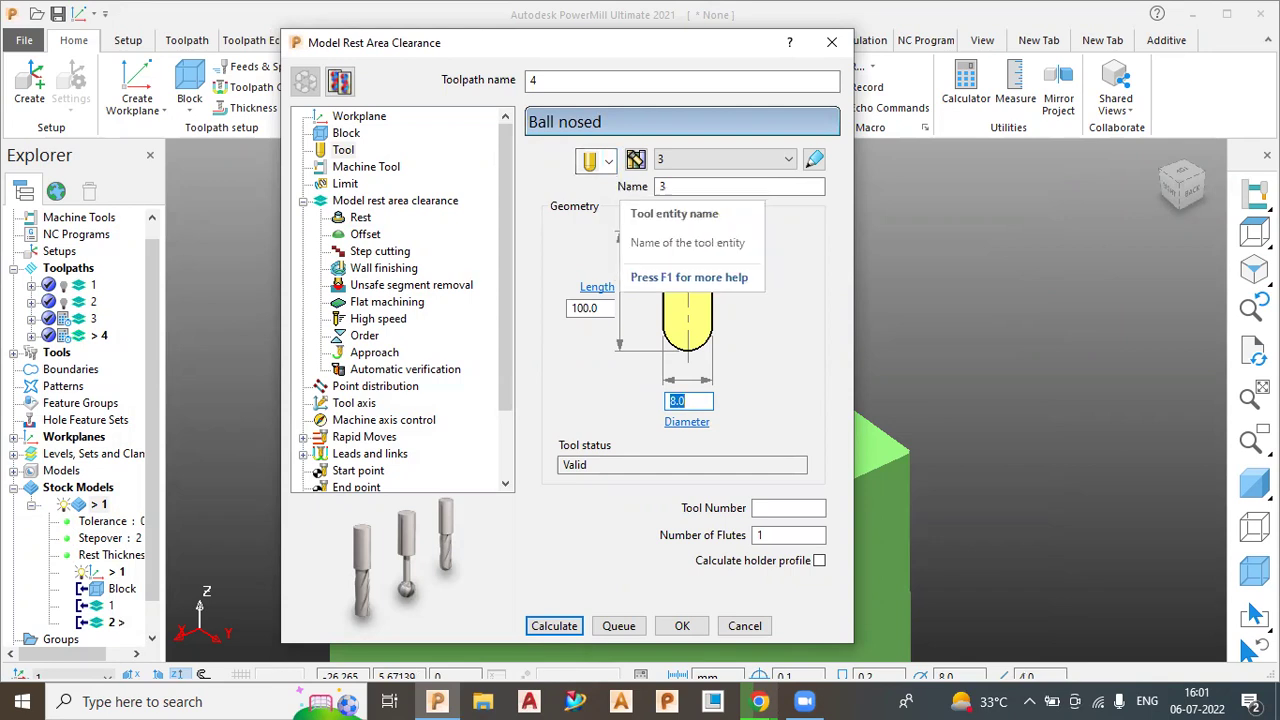
{"action": "type", "text": "6"}
{"action": "key", "text": "Return"}
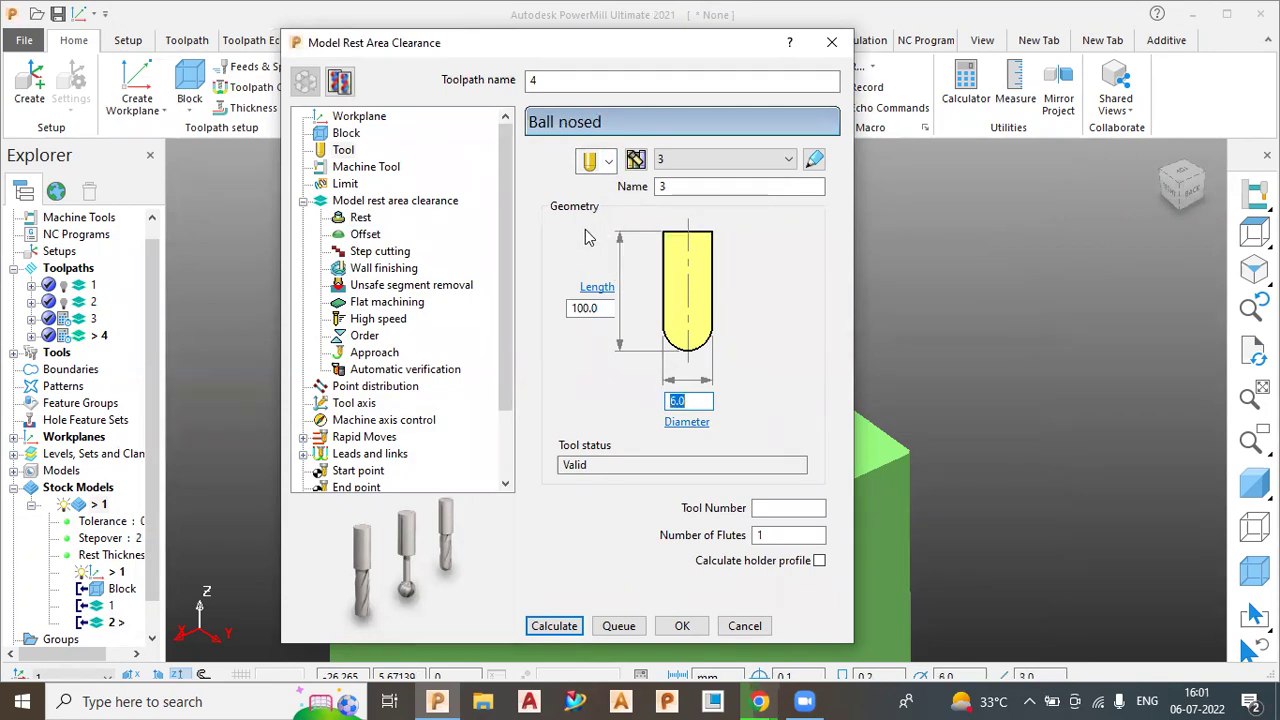
- Set the rest area clearance stepdown to 0.2, the stepover to 1.0 and the thickness to 0.0
{"action": "left_click", "coordinate": [428, 203]}
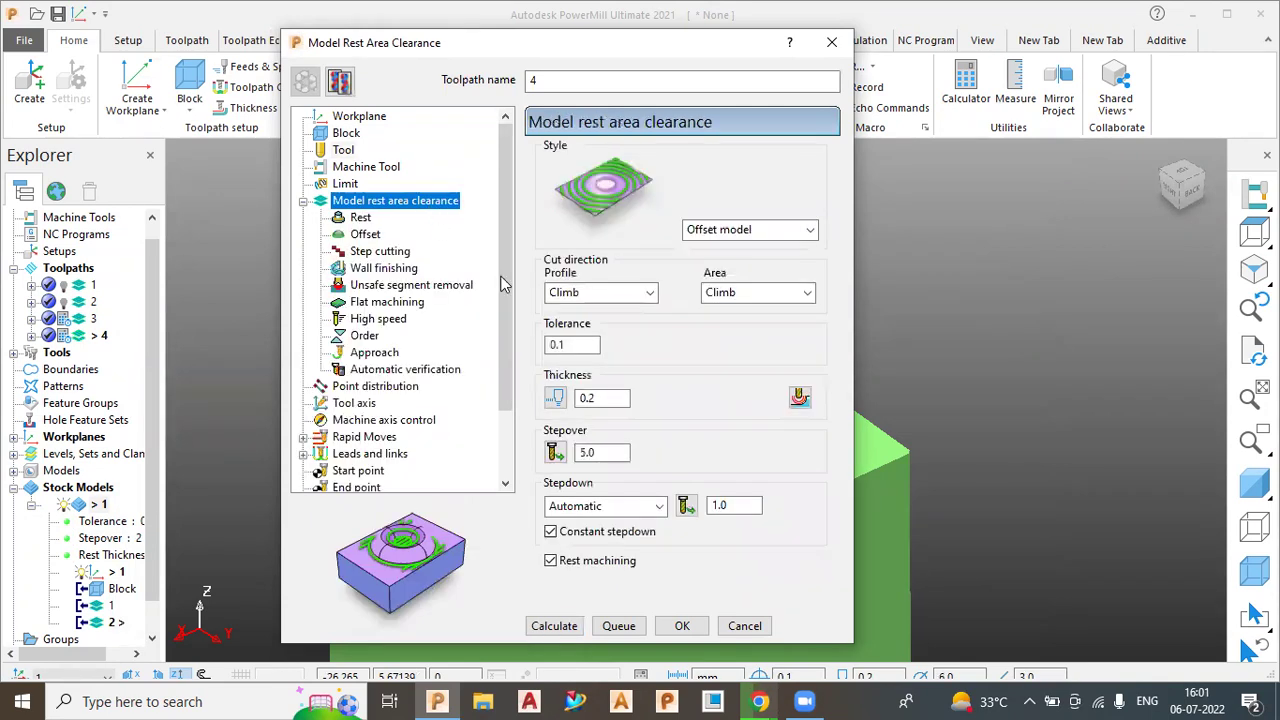
{"action": "double_click", "coordinate": [743, 507]}
{"action": "key", "text": "BackSpace"}
{"action": "type", "text": ".2"}
{"action": "double_click", "coordinate": [601, 453]}
{"action": "type", "text": "5"}
{"action": "key", "text": "Tab"}
{"action": "left_click", "coordinate": [596, 453]}
{"action": "double_click", "coordinate": [594, 453]}
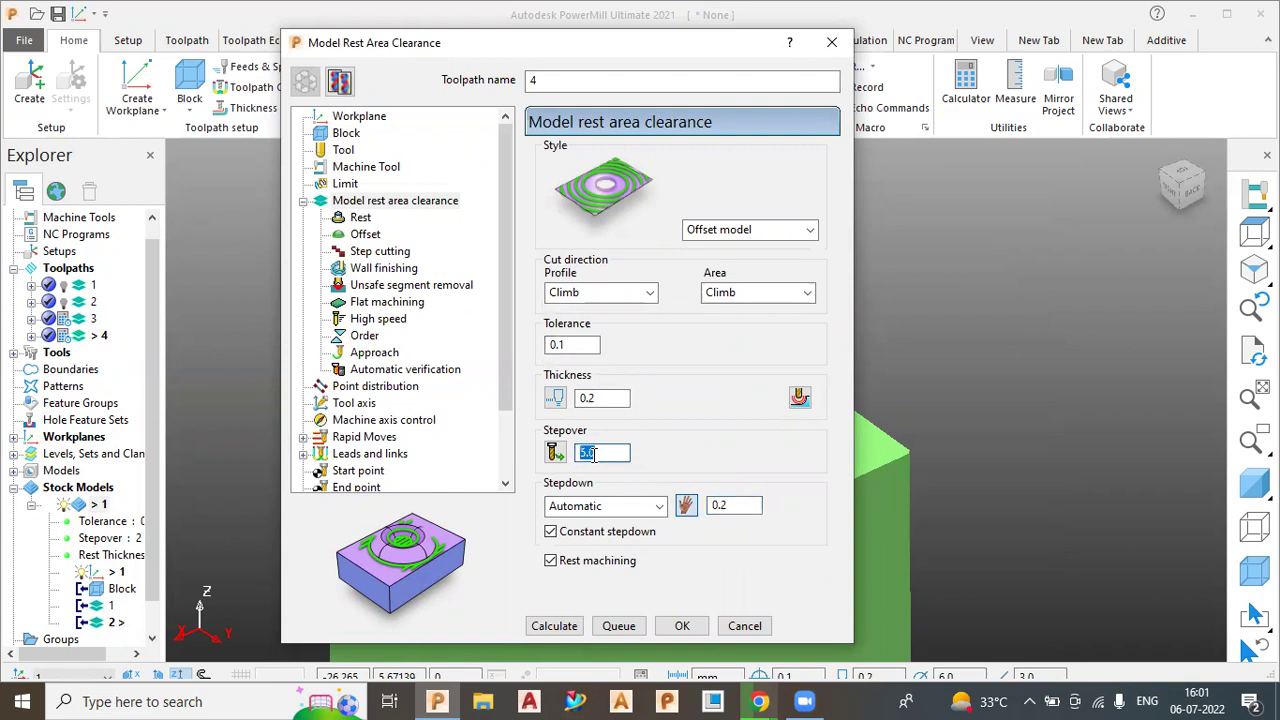
{"action": "type", "text": "1"}
{"action": "double_click", "coordinate": [601, 398]}
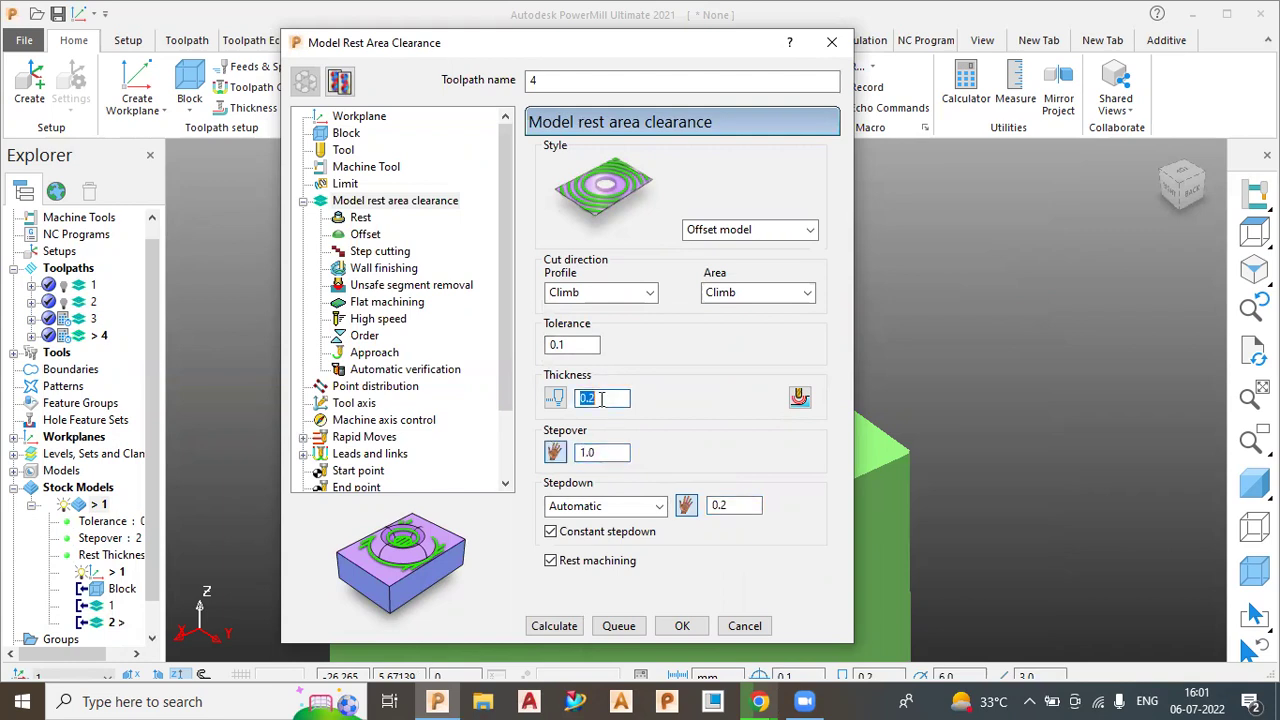
{"action": "type", "text": "0"}
{"action": "key", "text": "Return"}
- Calculate toolpath 4, acknowledge the plunge moves warning, and close the strategy settings
{"action": "left_click", "coordinate": [562, 626]}
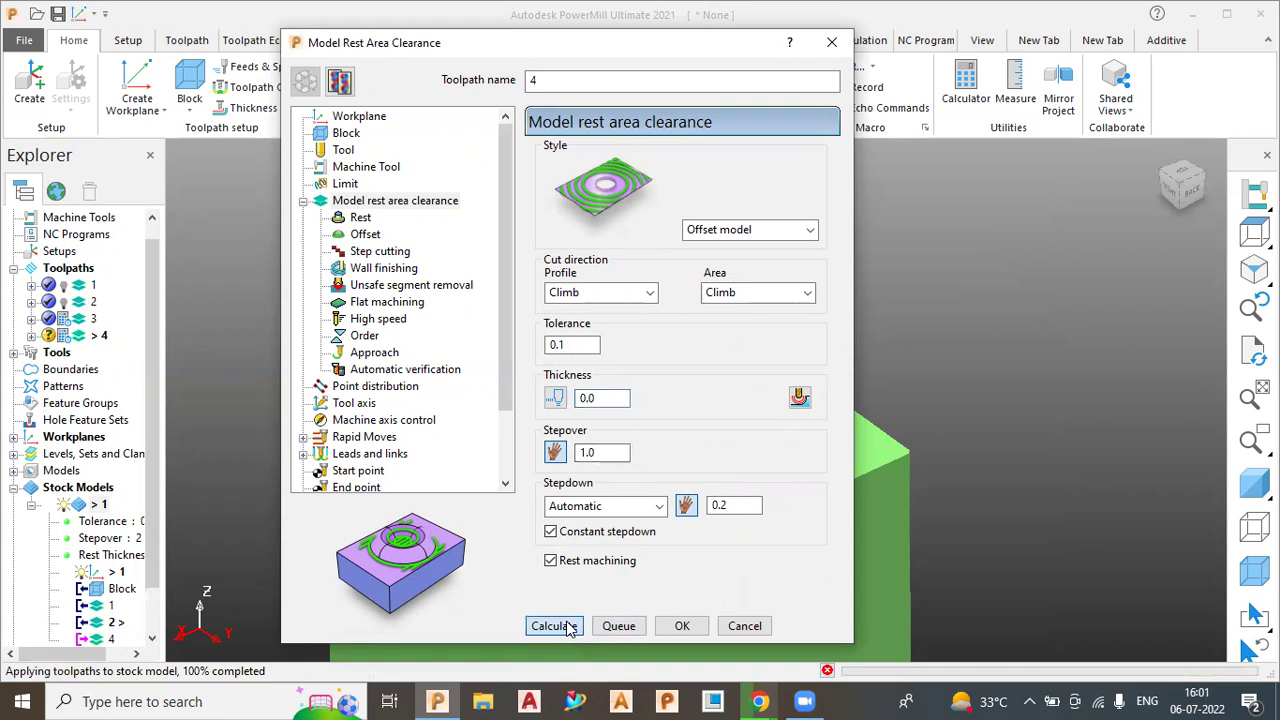
{"action": "left_click", "coordinate": [624, 653]}
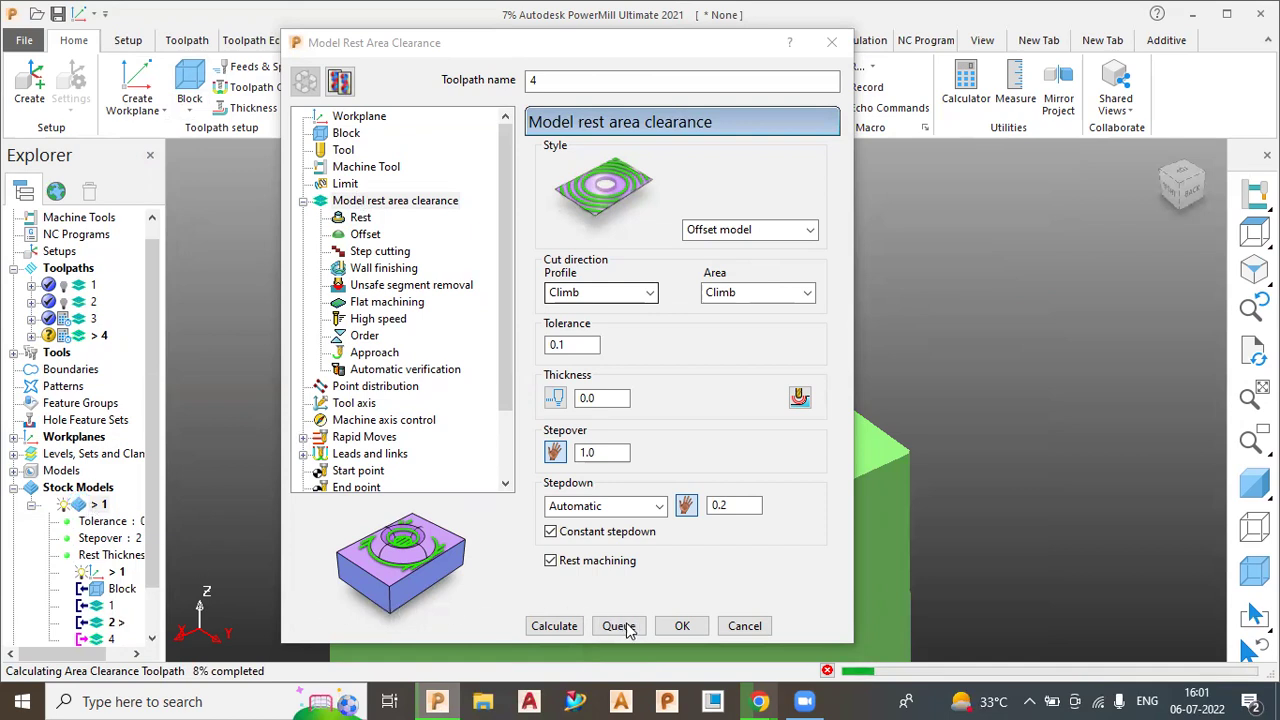
{"action": "left_click", "coordinate": [686, 627]}
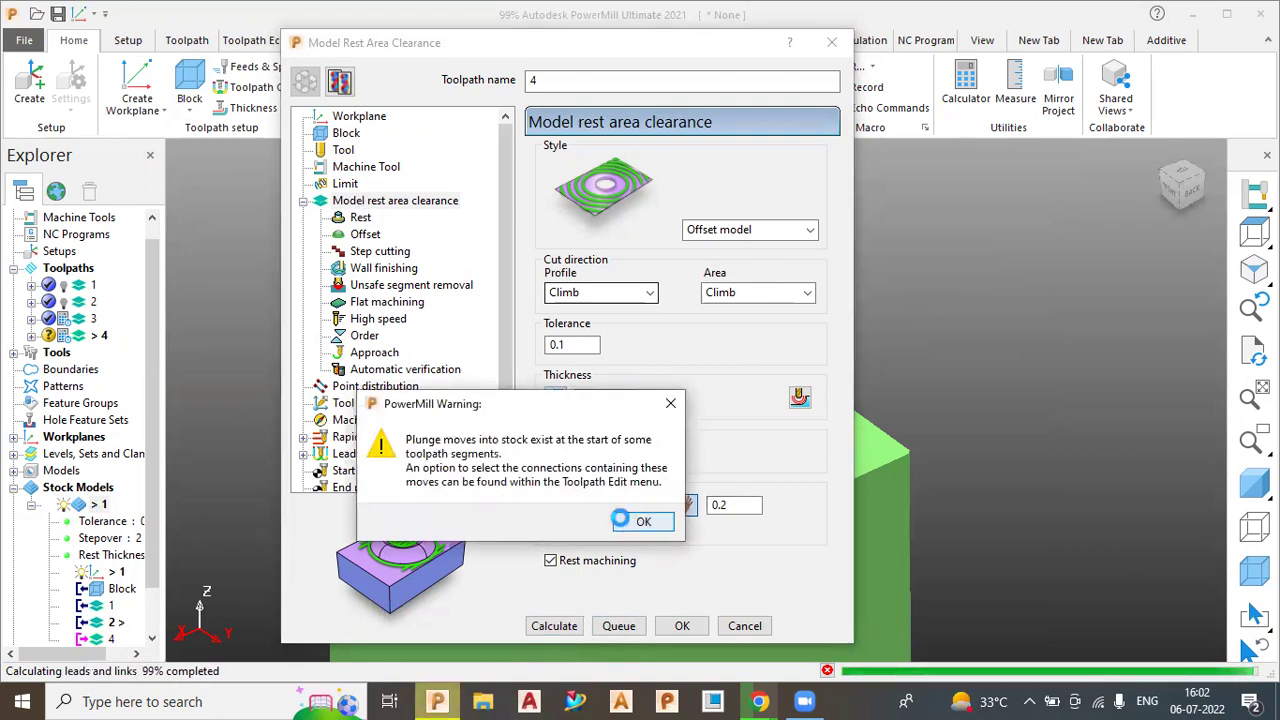
{"action": "left_click", "coordinate": [632, 521]}
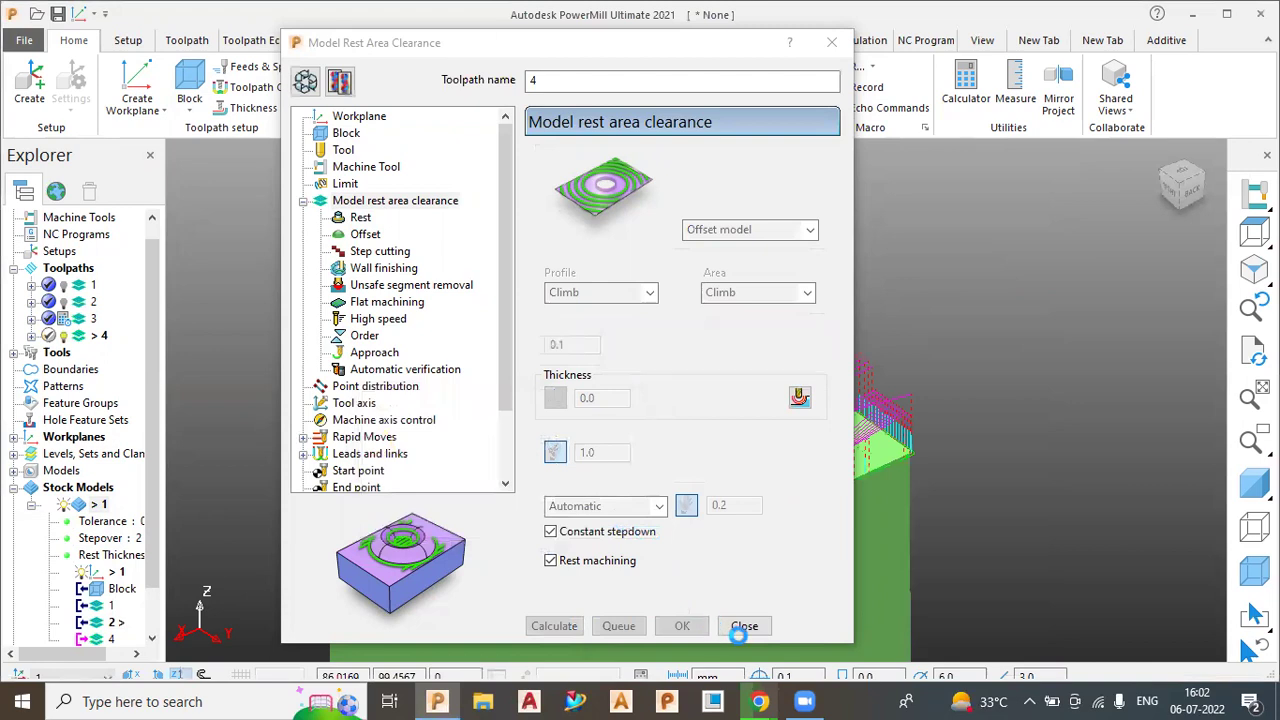
{"action": "left_click", "coordinate": [743, 627]}
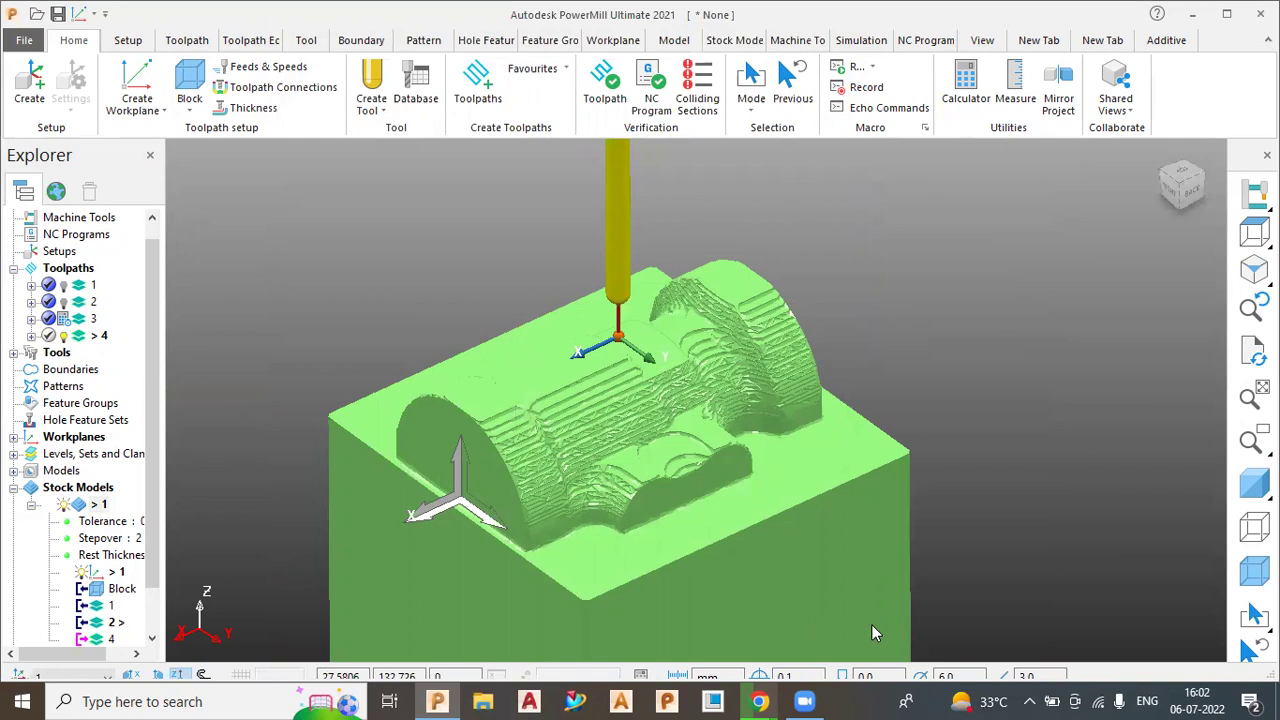
- Examine toolpath 4's passes and link moves over the shaded stock model, up close and across the whole part
{"action": "scroll", "coordinate": [871, 624], "scroll_direction": "up", "scroll_amount": 2}
{"action": "scroll", "coordinate": [871, 624], "scroll_direction": "up", "scroll_amount": 2}
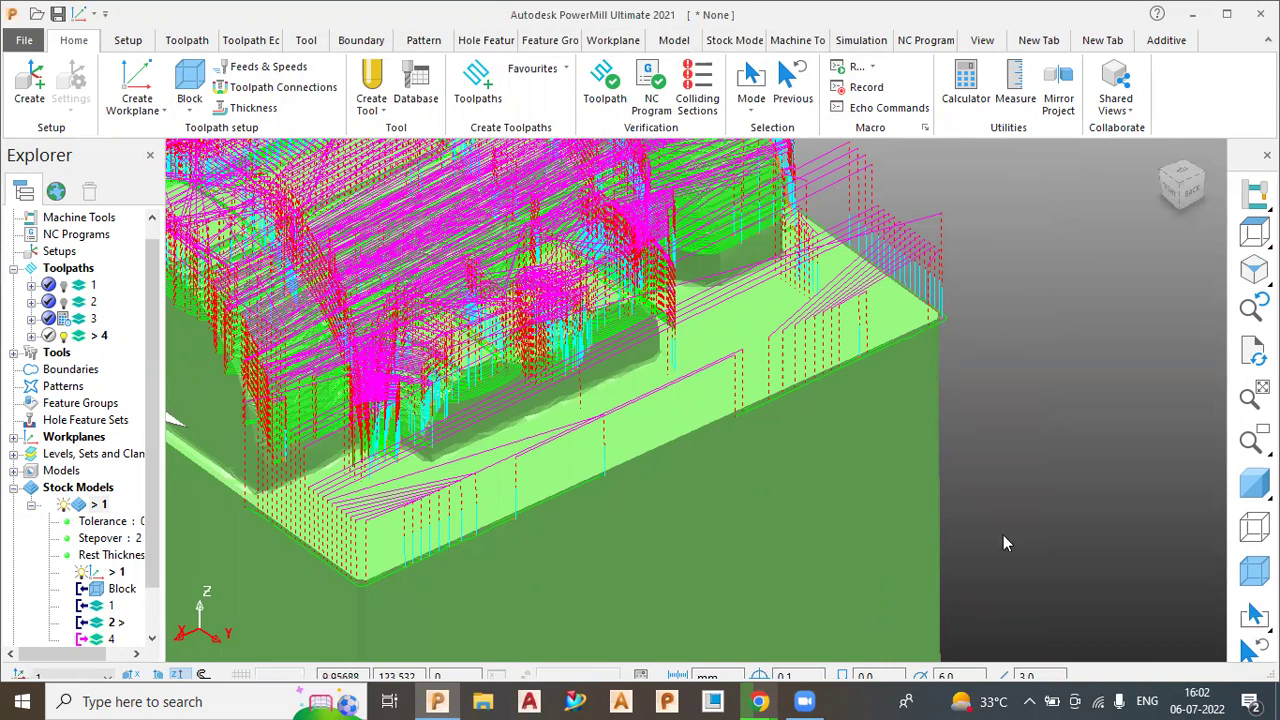
{"action": "scroll", "coordinate": [90, 460], "scroll_direction": "down", "scroll_amount": 1}
{"action": "right_click", "coordinate": [97, 455]}
{"action": "left_click", "coordinate": [147, 304]}
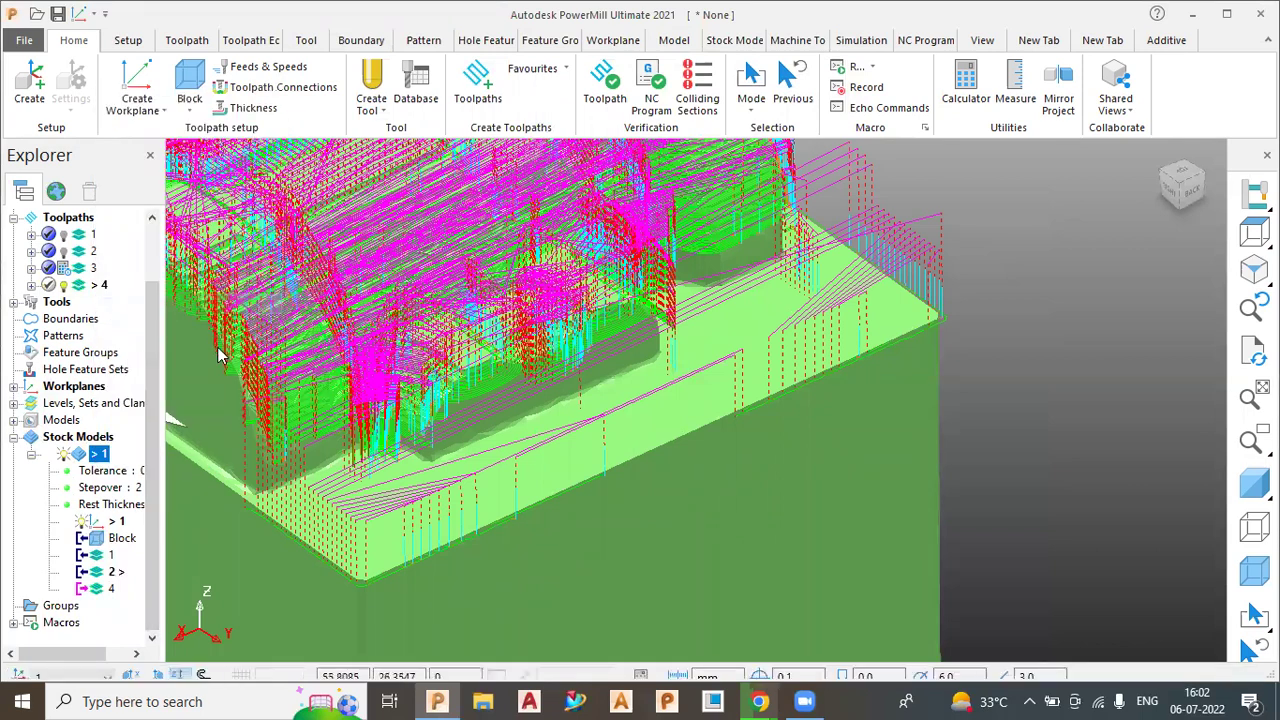
{"action": "middle_click_drag", "start_coordinate": [540, 465], "coordinate": [640, 390]}
{"action": "scroll", "coordinate": [640, 390], "scroll_direction": "down", "scroll_amount": 5}
{"action": "scroll", "coordinate": [560, 338], "scroll_direction": "up", "scroll_amount": 4}
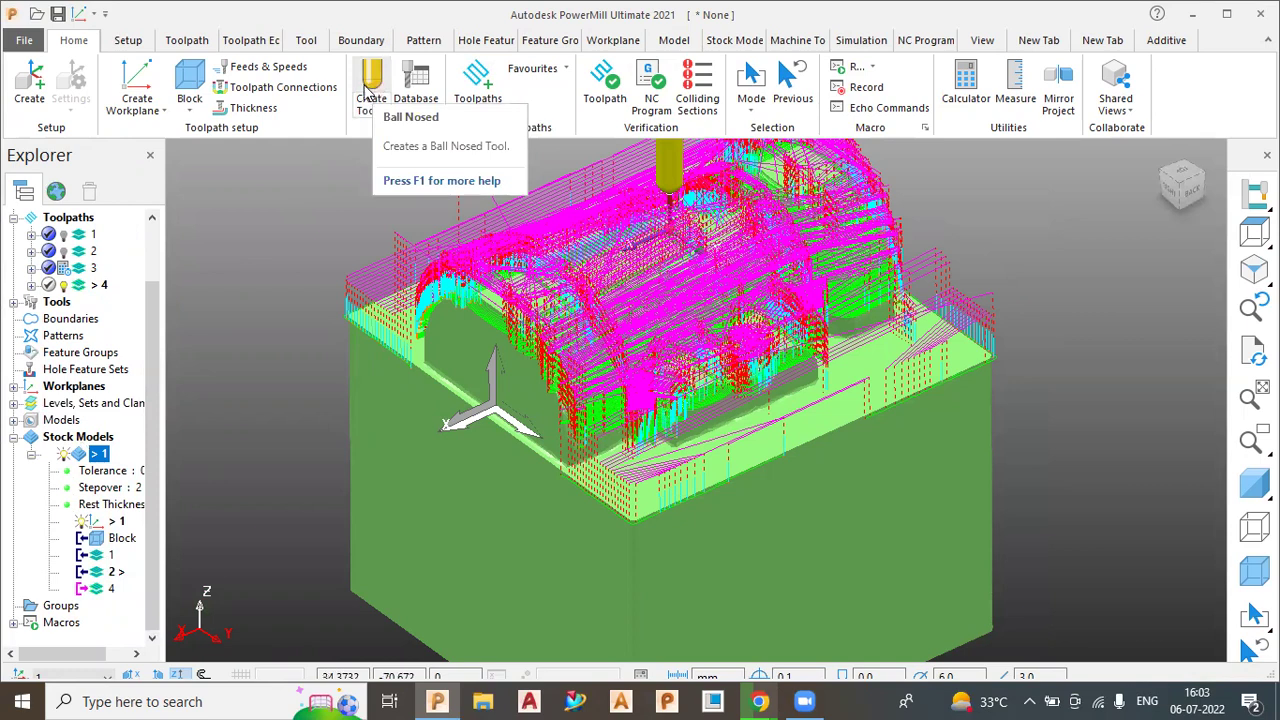
{"action": "mouse_move", "coordinate": [59, 256]}
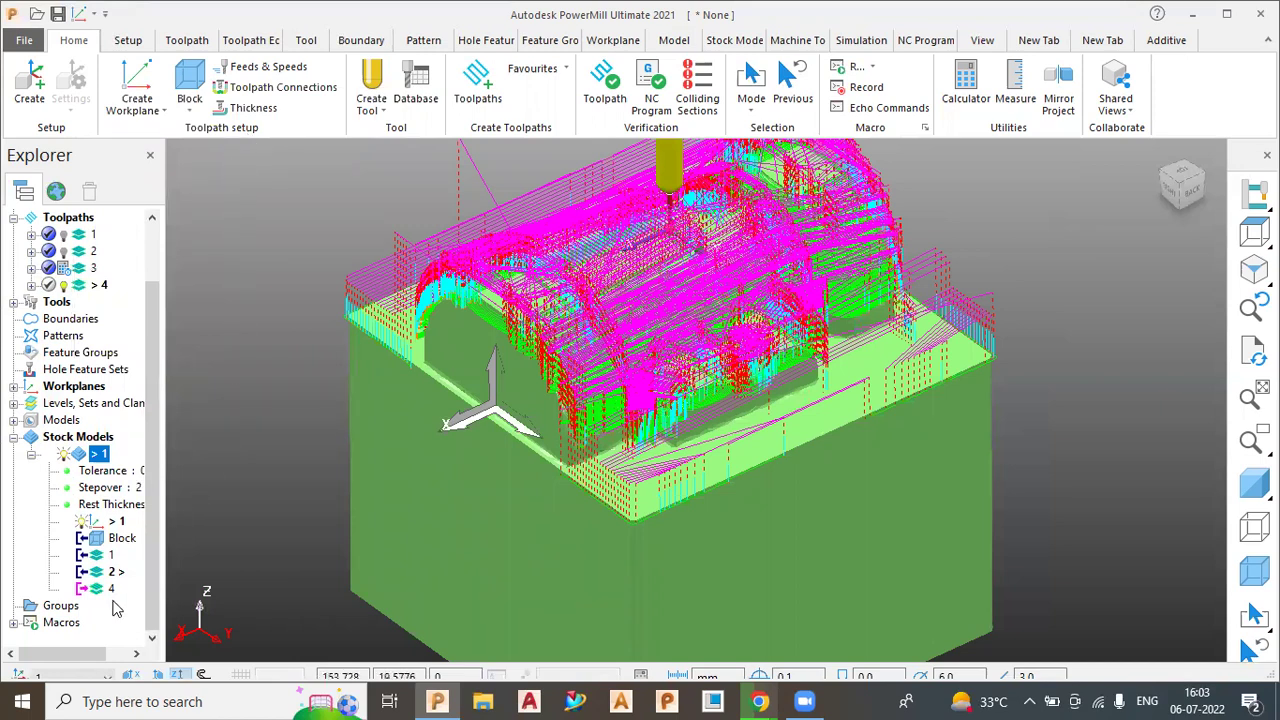
- Hide toolpath 4, select its state under stock model 1, and view the whole stock
{"action": "left_click", "coordinate": [63, 455]}
{"action": "left_click", "coordinate": [63, 455]}
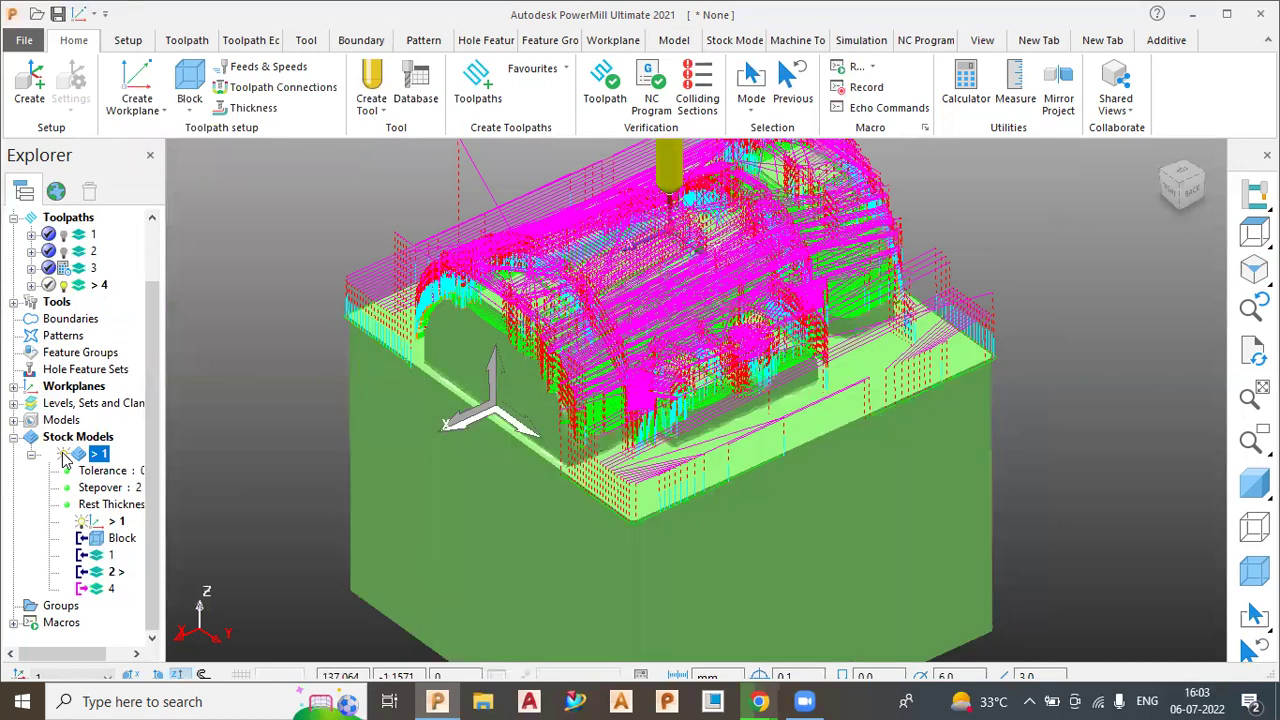
{"action": "left_click", "coordinate": [63, 286]}
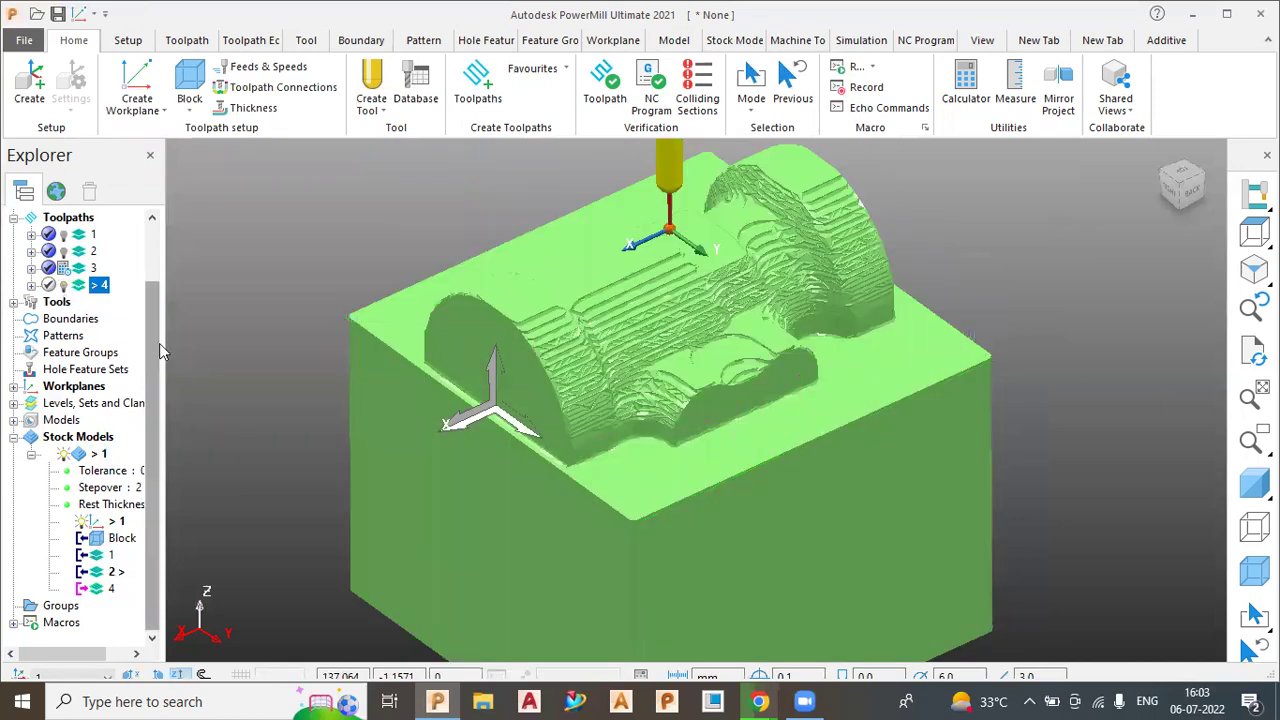
{"action": "left_click", "coordinate": [108, 589]}
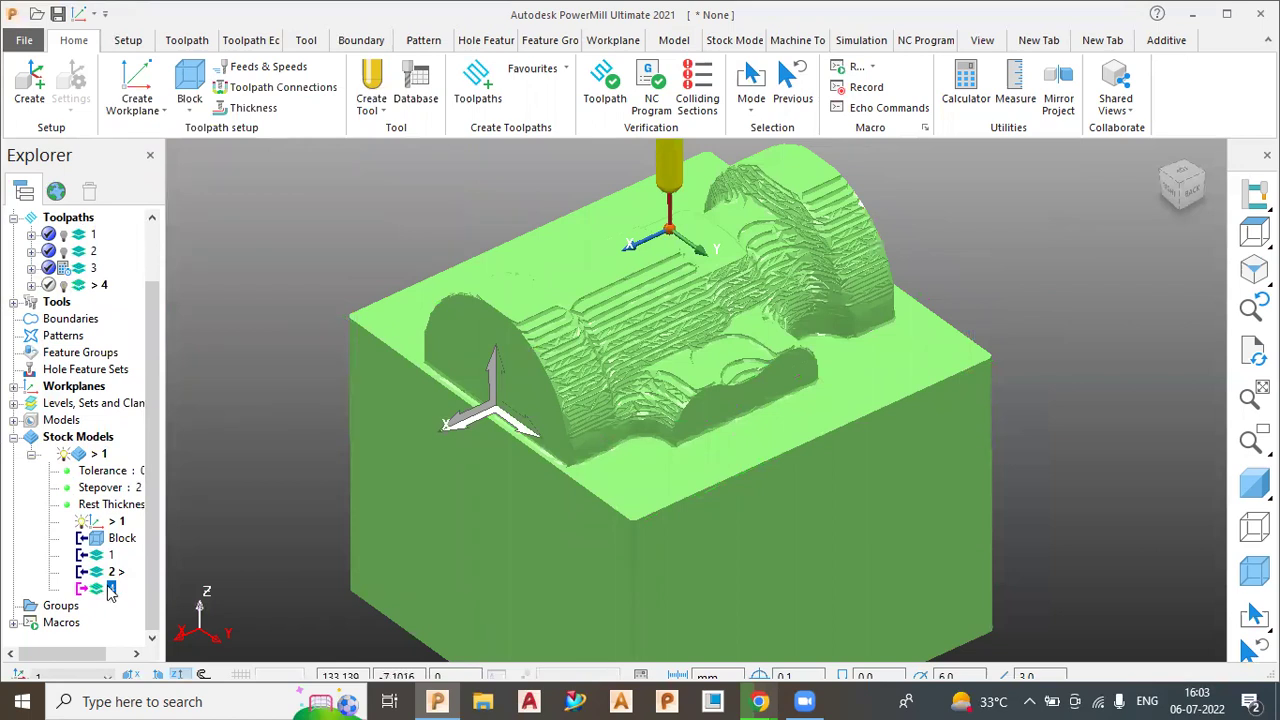
{"action": "mouse_move", "coordinate": [321, 295]}
{"action": "middle_mouse_down"}
{"action": "mouse_move", "coordinate": [377, 364]}
{"action": "mouse_move", "coordinate": [328, 268]}
{"action": "mouse_move", "coordinate": [343, 292]}
{"action": "middle_mouse_up"}
{"action": "scroll", "coordinate": [563, 338], "scroll_direction": "down", "scroll_amount": 3}
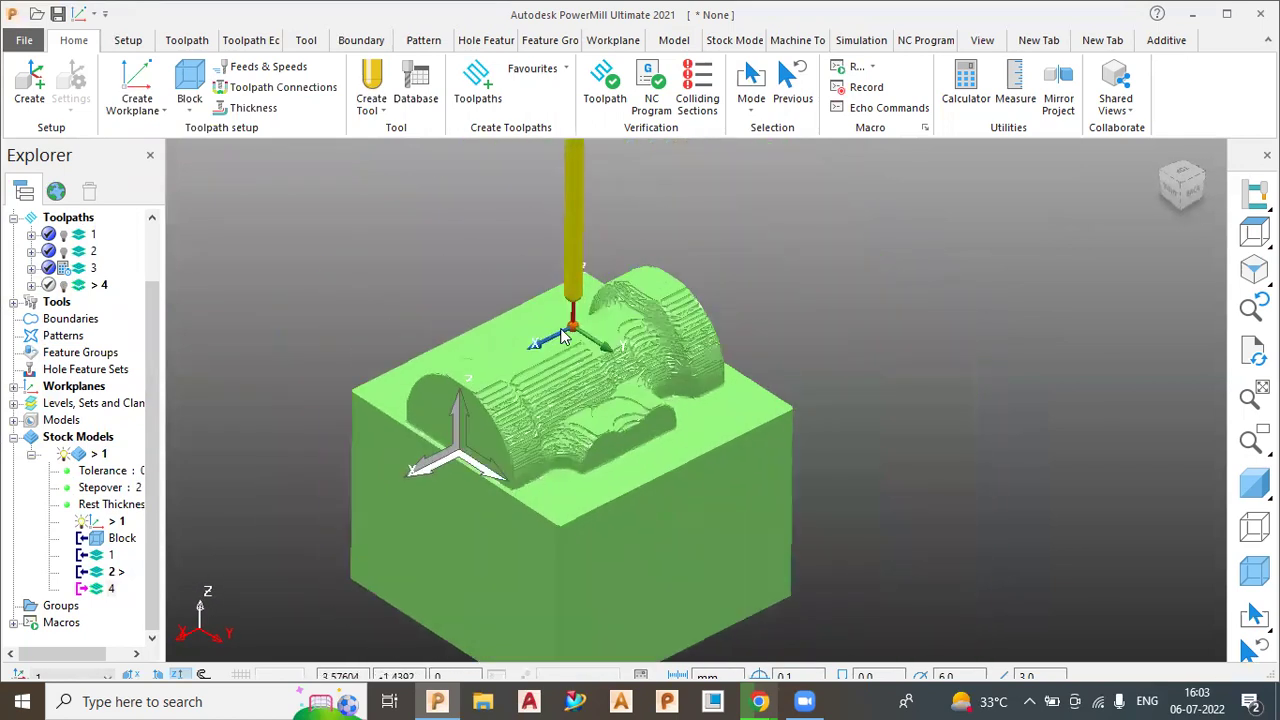
- Compare the stock model 1 states for the block and for toolpaths 1, 2 and 4
{"action": "scroll", "coordinate": [563, 338], "scroll_direction": "up", "scroll_amount": 3}
{"action": "left_click", "coordinate": [93, 540]}
{"action": "left_click", "coordinate": [106, 556]}
{"action": "left_click", "coordinate": [106, 572]}
{"action": "left_click", "coordinate": [106, 588]}
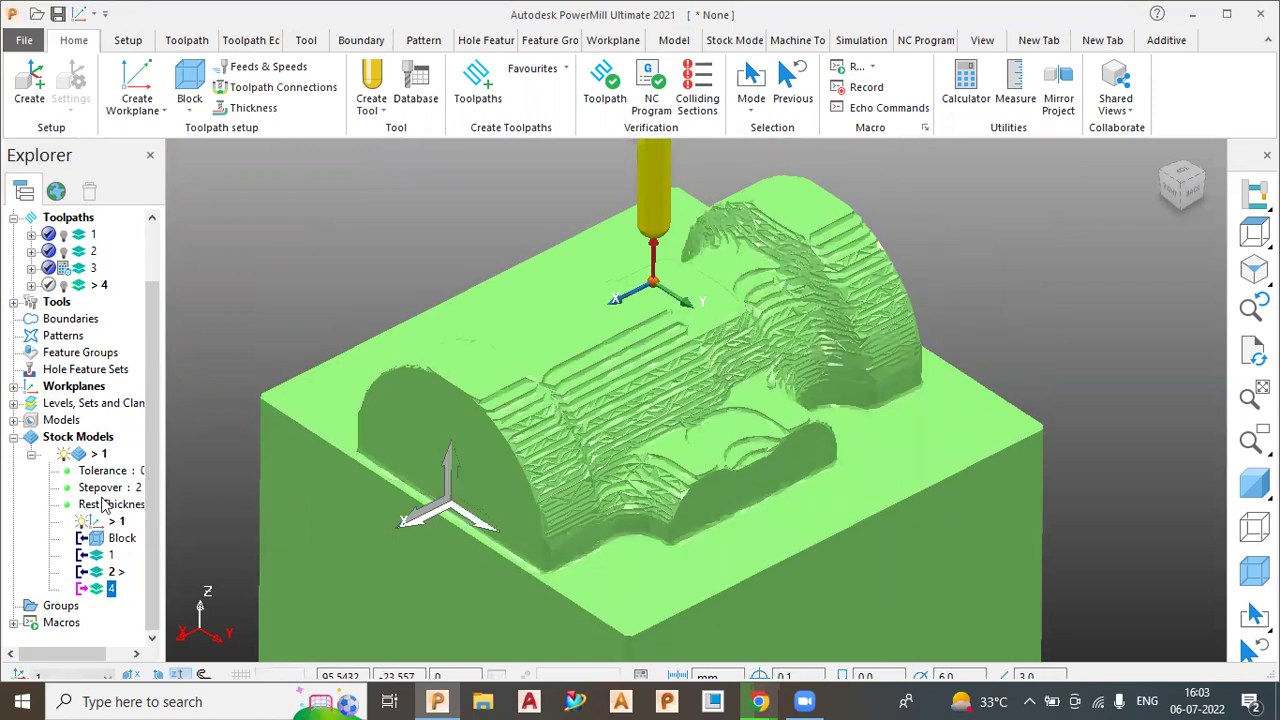
- Draw toolpath 4, add it to stock model 1 as an applied state, and calculate the stock model
{"action": "left_click", "coordinate": [65, 286]}
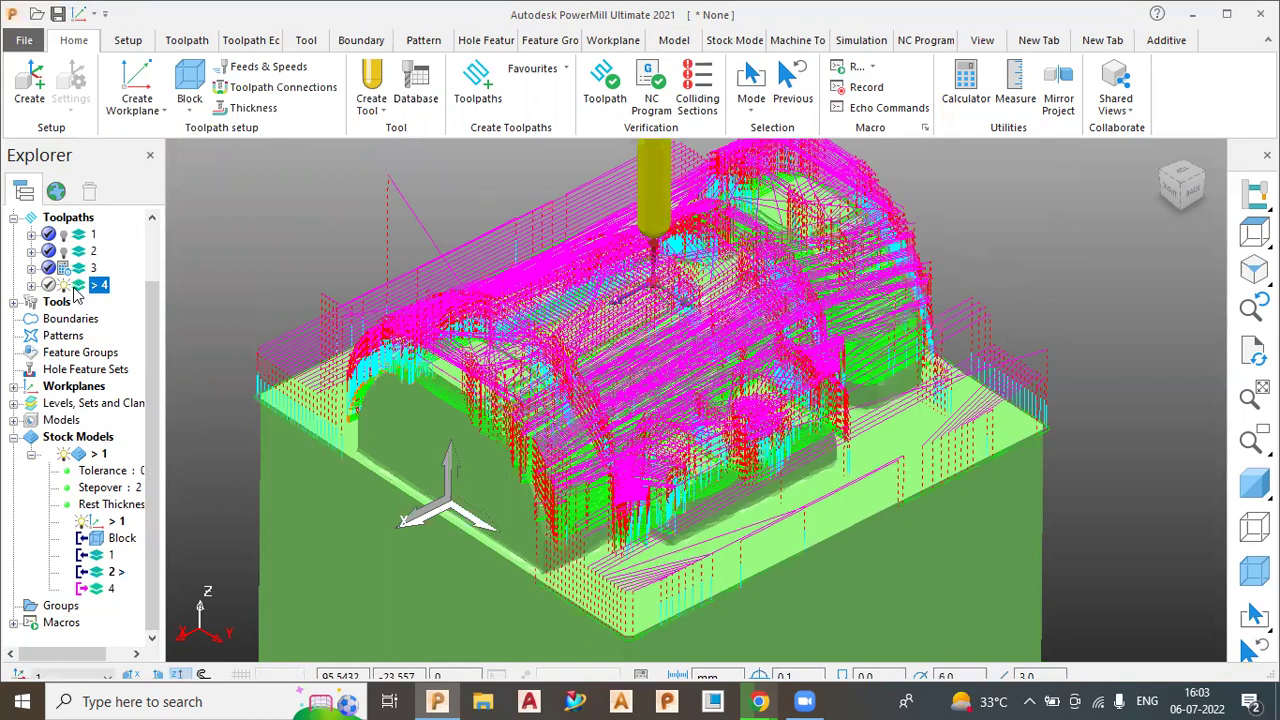
{"action": "right_click", "coordinate": [75, 290]}
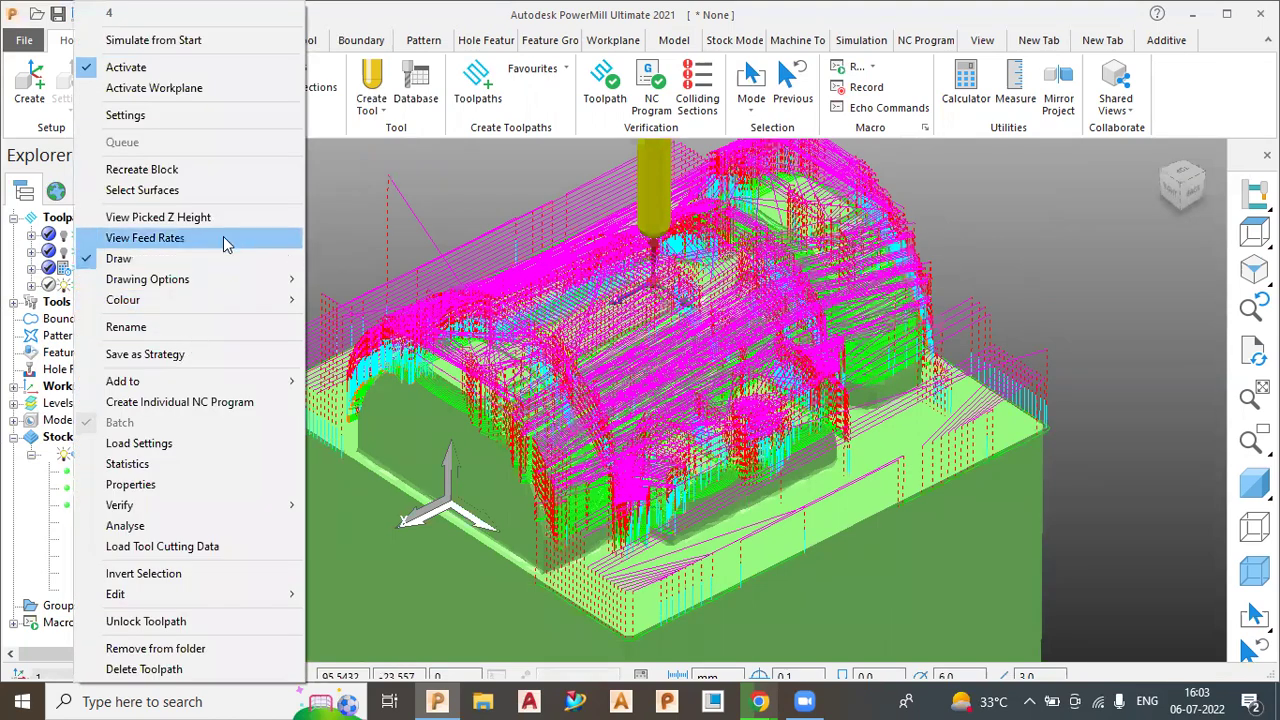
{"action": "mouse_move", "coordinate": [251, 384]}
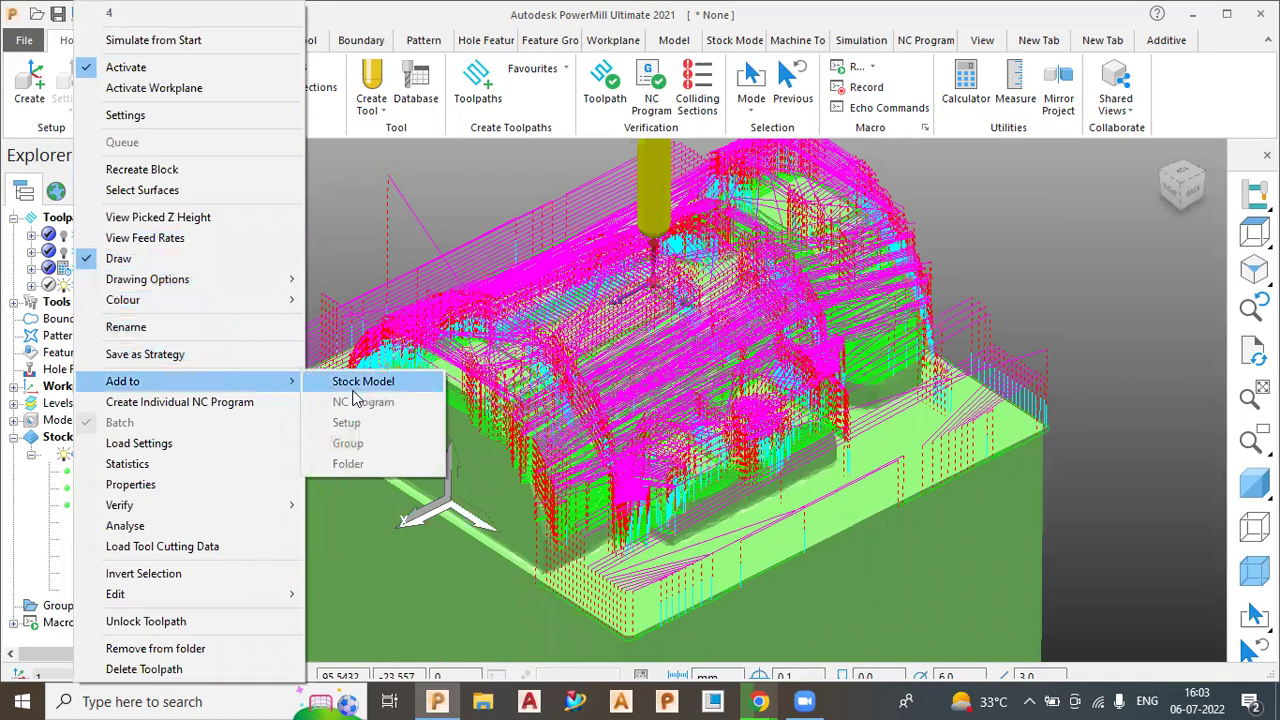
{"action": "left_click", "coordinate": [360, 382]}
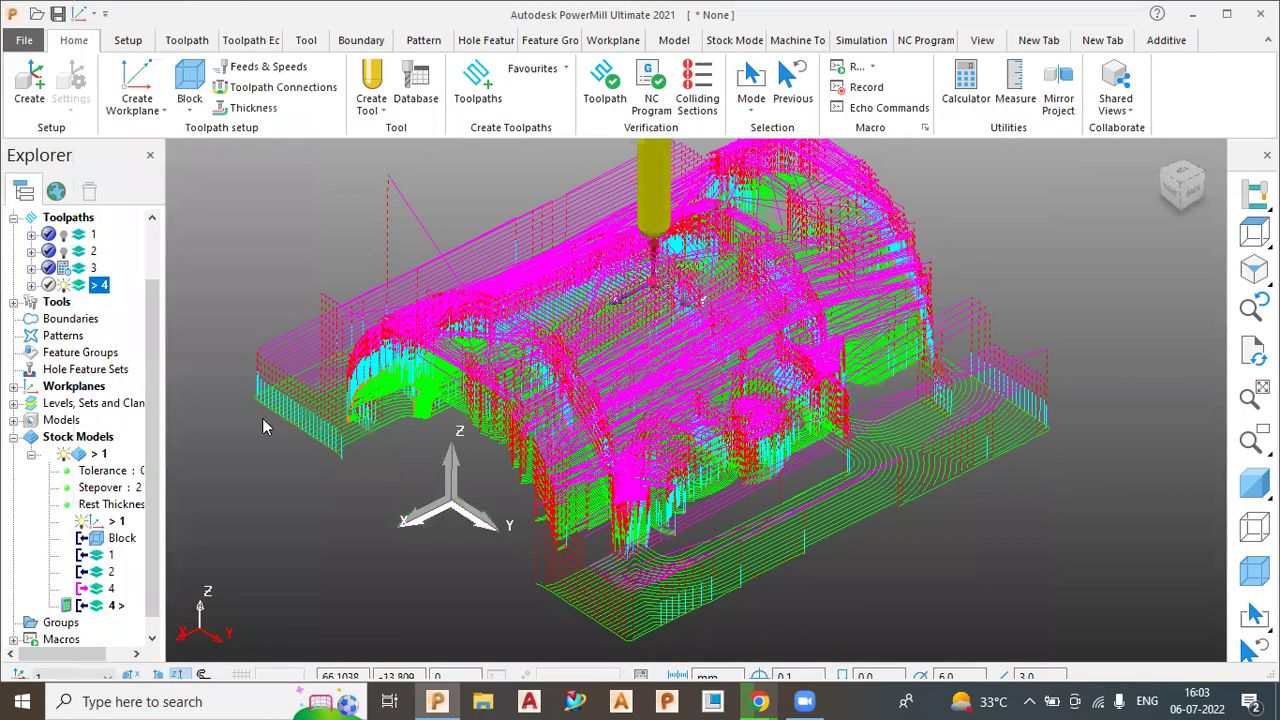
{"action": "right_click", "coordinate": [112, 600]}
{"action": "left_click", "coordinate": [165, 466]}
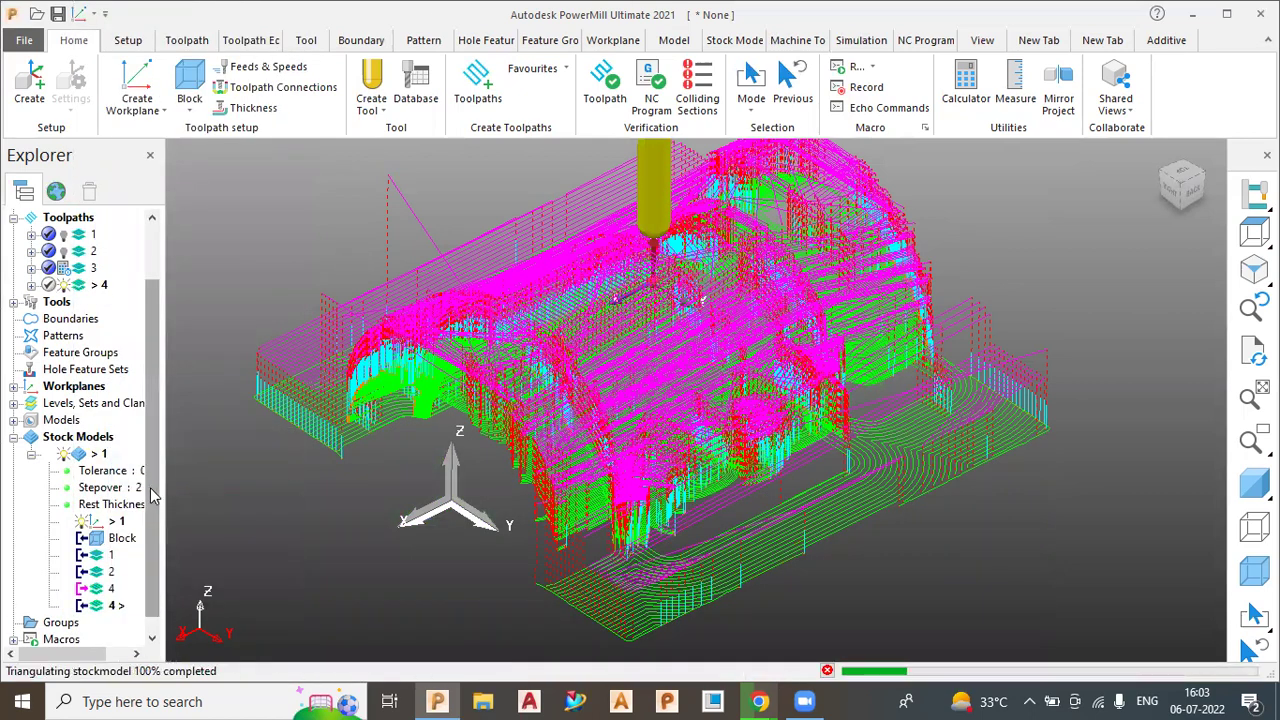
- Hide toolpath 4 and examine the recalculated stock's surface over the whole part
{"action": "left_click", "coordinate": [63, 286]}
{"action": "mouse_move", "coordinate": [770, 389]}
{"action": "middle_mouse_down"}
{"action": "mouse_move", "coordinate": [699, 486]}
{"action": "mouse_move", "coordinate": [673, 563]}
{"action": "mouse_move", "coordinate": [695, 467]}
{"action": "mouse_move", "coordinate": [727, 397]}
{"action": "mouse_move", "coordinate": [755, 377]}
{"action": "middle_mouse_up"}
{"action": "scroll", "coordinate": [585, 368], "scroll_direction": "down", "scroll_amount": 2}
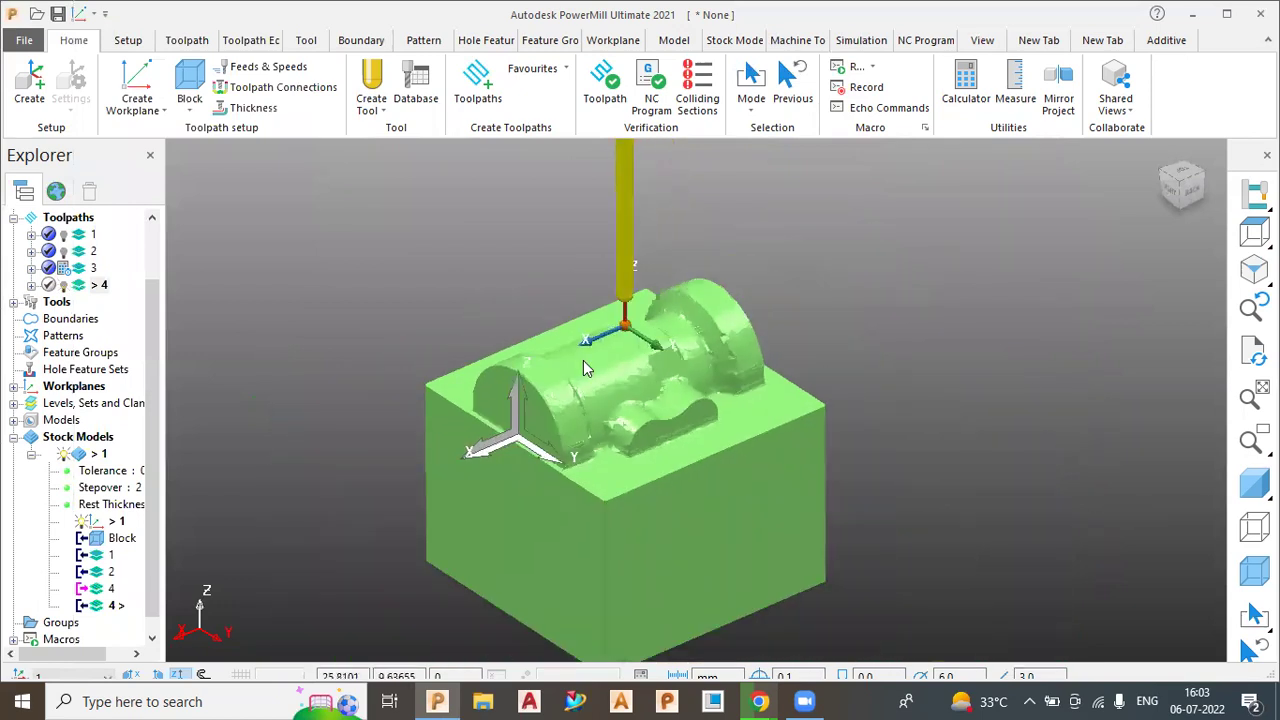
{"action": "scroll", "coordinate": [585, 368], "scroll_direction": "up", "scroll_amount": 3}
{"action": "scroll", "coordinate": [592, 458], "scroll_direction": "down", "scroll_amount": 2}
{"action": "scroll", "coordinate": [574, 360], "scroll_direction": "up", "scroll_amount": 1}
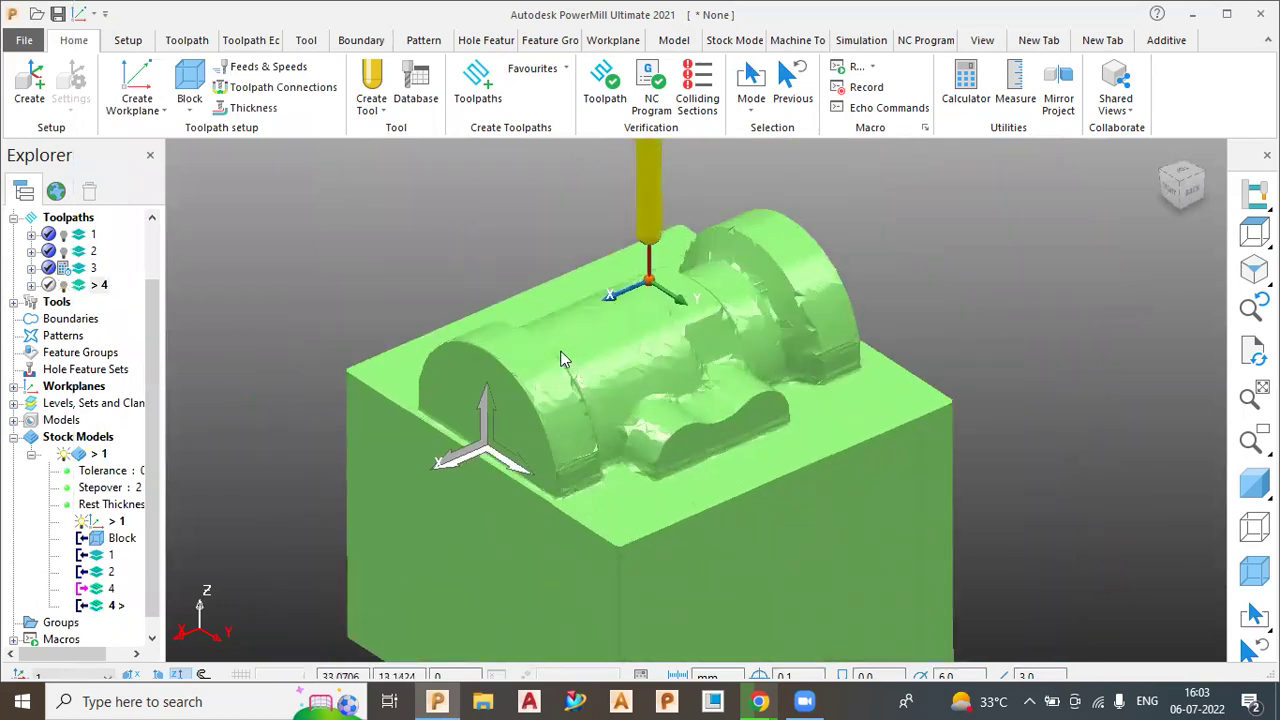
- Set stock model 1 to draw only its rest material
{"action": "left_click_drag", "start_coordinate": [163, 378], "coordinate": [293, 378]}
{"action": "right_click", "coordinate": [97, 453]}
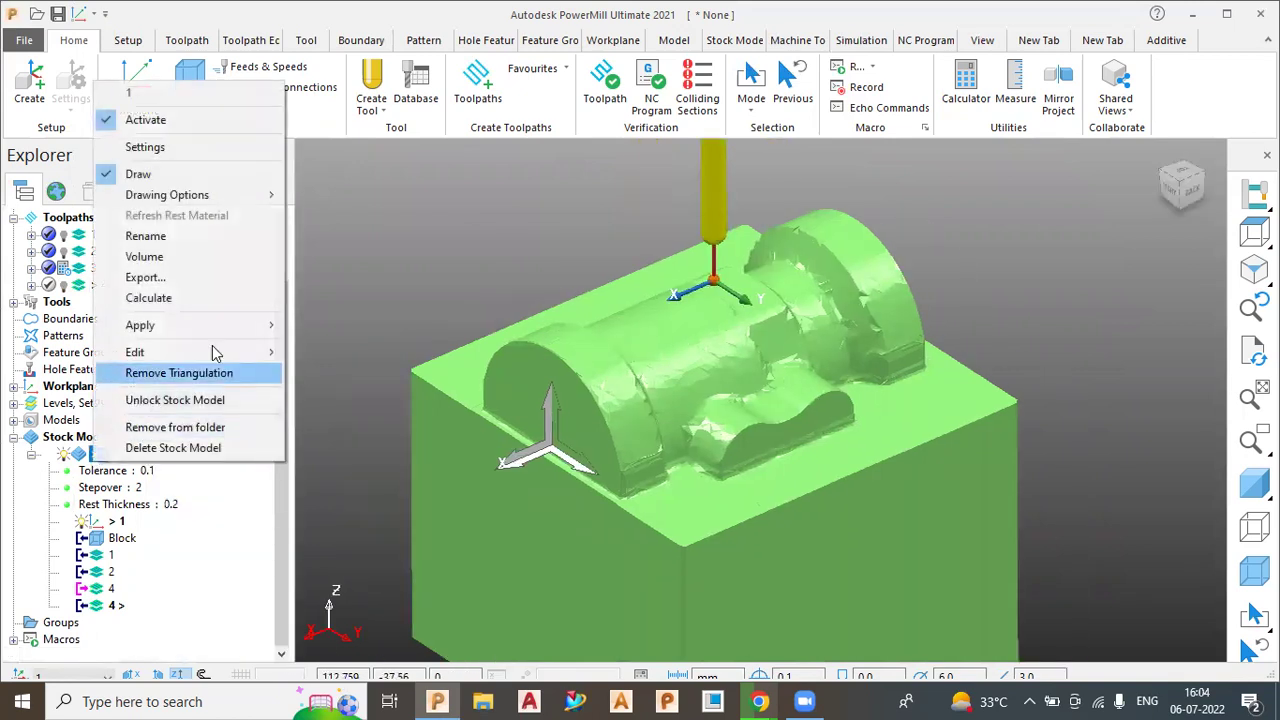
{"action": "mouse_move", "coordinate": [251, 195]}
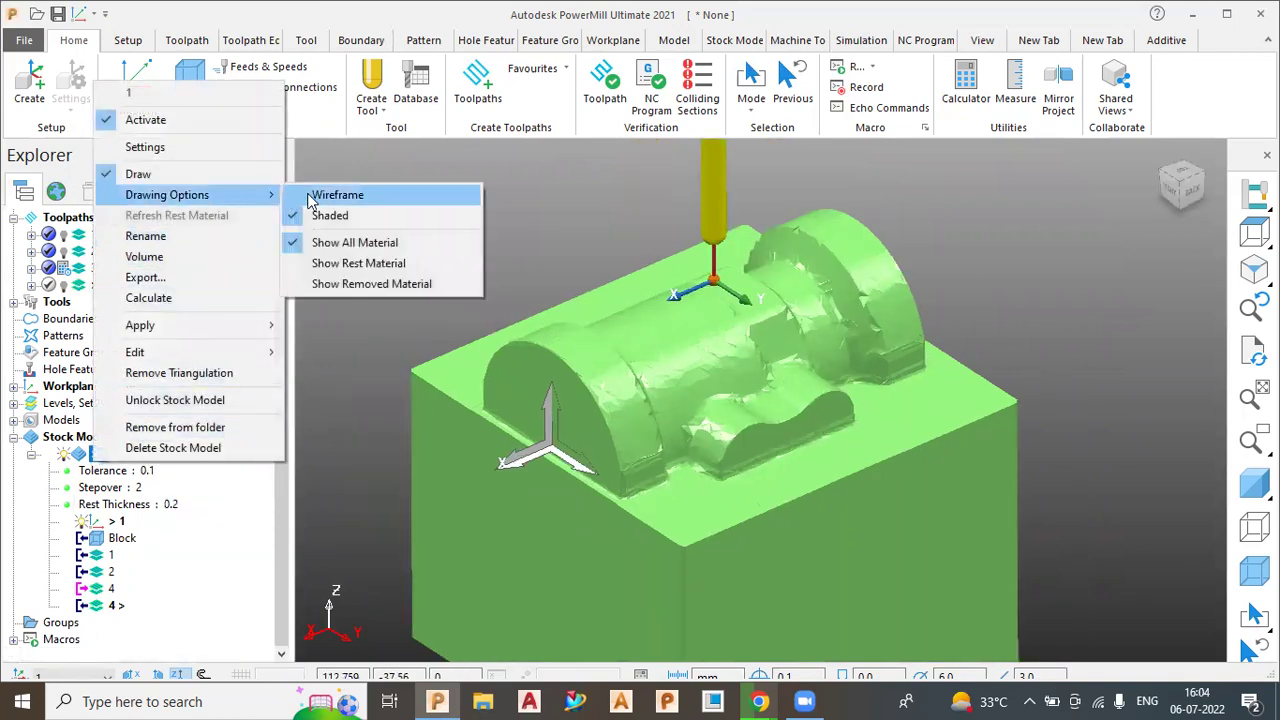
{"action": "left_click", "coordinate": [341, 264]}
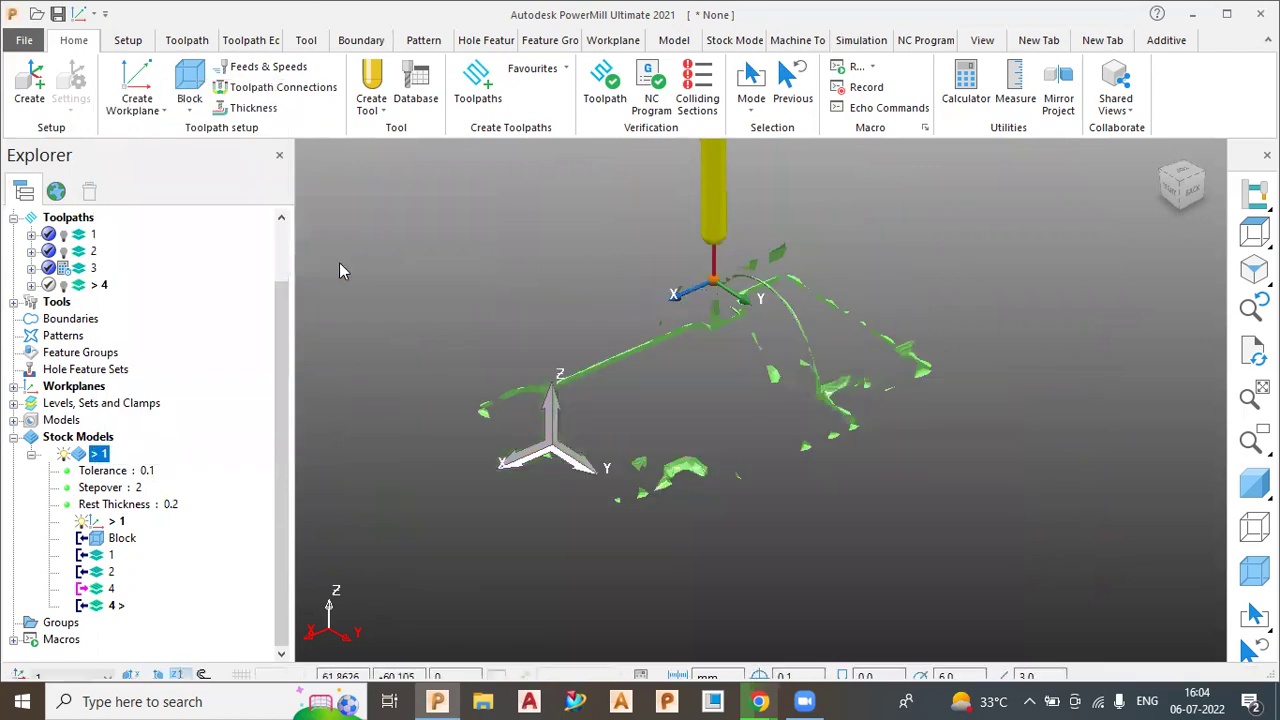
{"action": "mouse_move", "coordinate": [657, 343]}
{"action": "middle_mouse_down"}
{"action": "mouse_move", "coordinate": [692, 362]}
{"action": "mouse_move", "coordinate": [714, 486]}
{"action": "mouse_move", "coordinate": [815, 355]}
{"action": "mouse_move", "coordinate": [542, 368]}
{"action": "mouse_move", "coordinate": [602, 326]}
{"action": "mouse_move", "coordinate": [660, 351]}
{"action": "middle_mouse_up"}
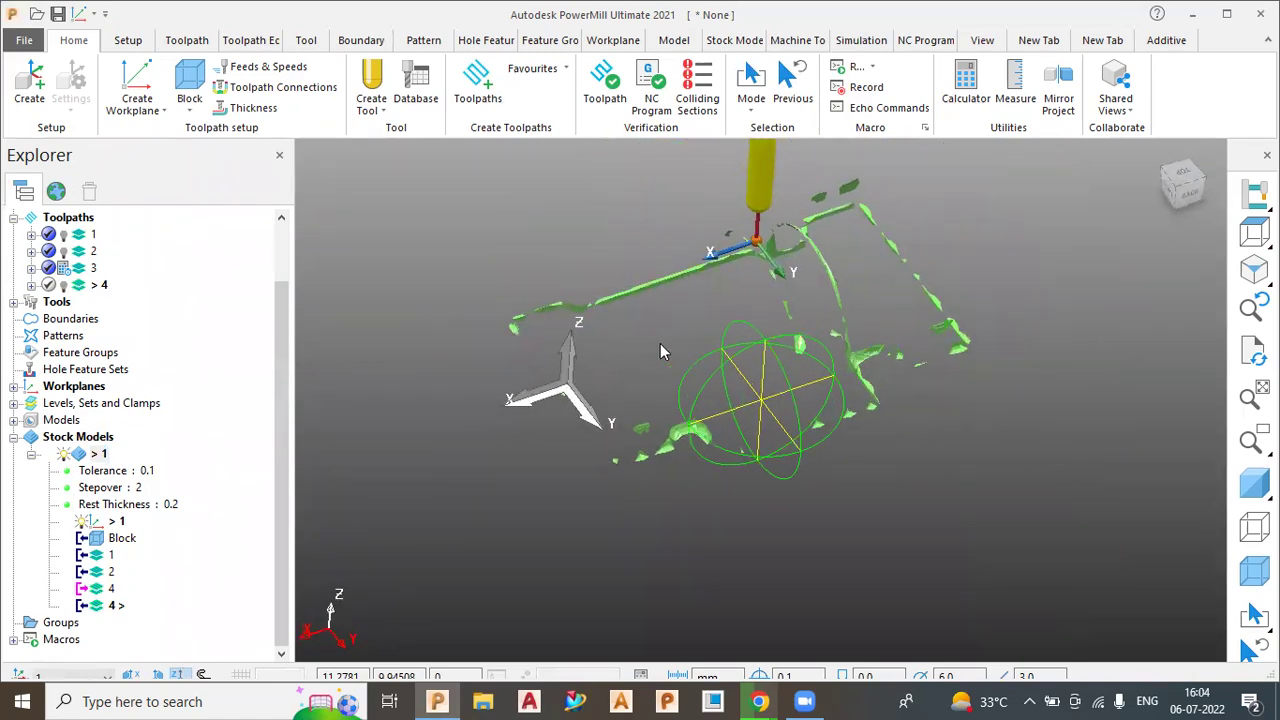
- Shade the part model and examine the rest material patches along its edges, corners and curved faces
{"action": "left_click", "coordinate": [1250, 486]}
{"action": "mouse_move", "coordinate": [1125, 465]}
{"action": "middle_mouse_down"}
{"action": "mouse_move", "coordinate": [991, 393]}
{"action": "mouse_move", "coordinate": [750, 470]}
{"action": "mouse_move", "coordinate": [651, 486]}
{"action": "mouse_move", "coordinate": [774, 523]}
{"action": "mouse_move", "coordinate": [1059, 313]}
{"action": "mouse_move", "coordinate": [1018, 353]}
{"action": "mouse_move", "coordinate": [907, 332]}
{"action": "mouse_move", "coordinate": [883, 430]}
{"action": "mouse_move", "coordinate": [888, 551]}
{"action": "mouse_move", "coordinate": [984, 291]}
{"action": "middle_mouse_up"}
{"action": "scroll", "coordinate": [907, 332], "scroll_direction": "up", "scroll_amount": 3}
{"action": "scroll", "coordinate": [990, 340], "scroll_direction": "up", "scroll_amount": 3}
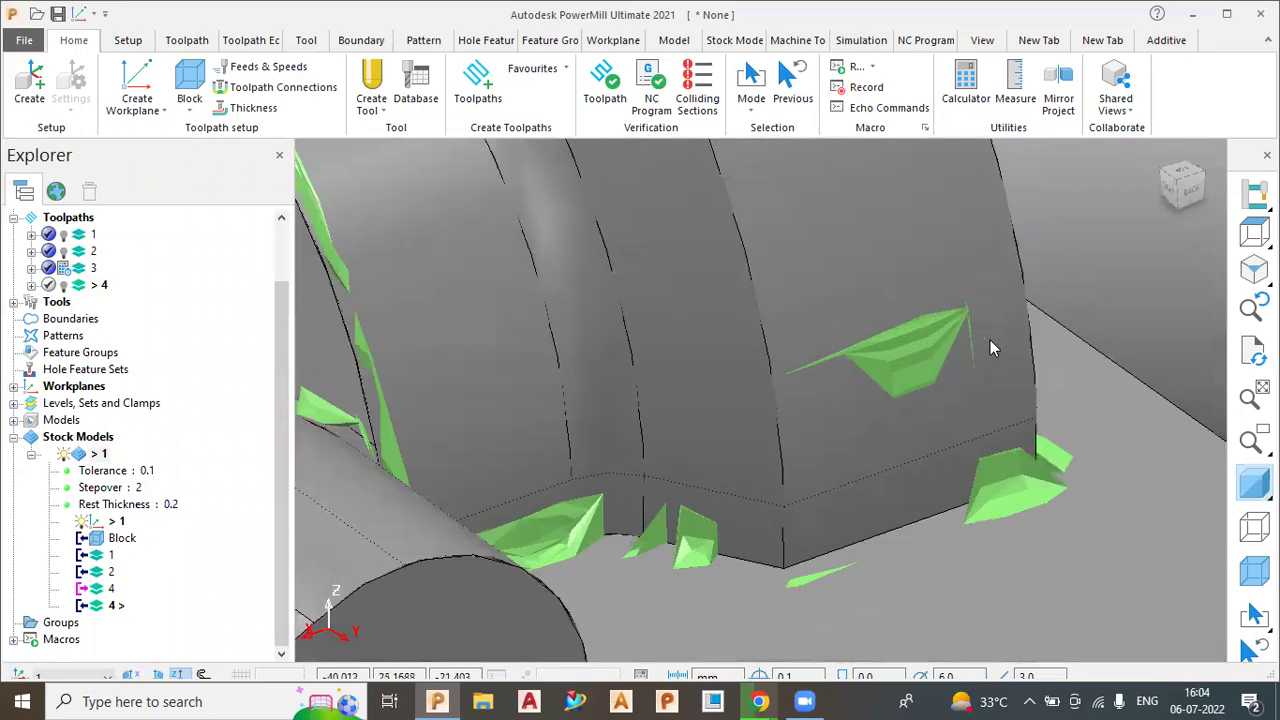
{"action": "scroll", "coordinate": [990, 340], "scroll_direction": "up", "scroll_amount": 2}
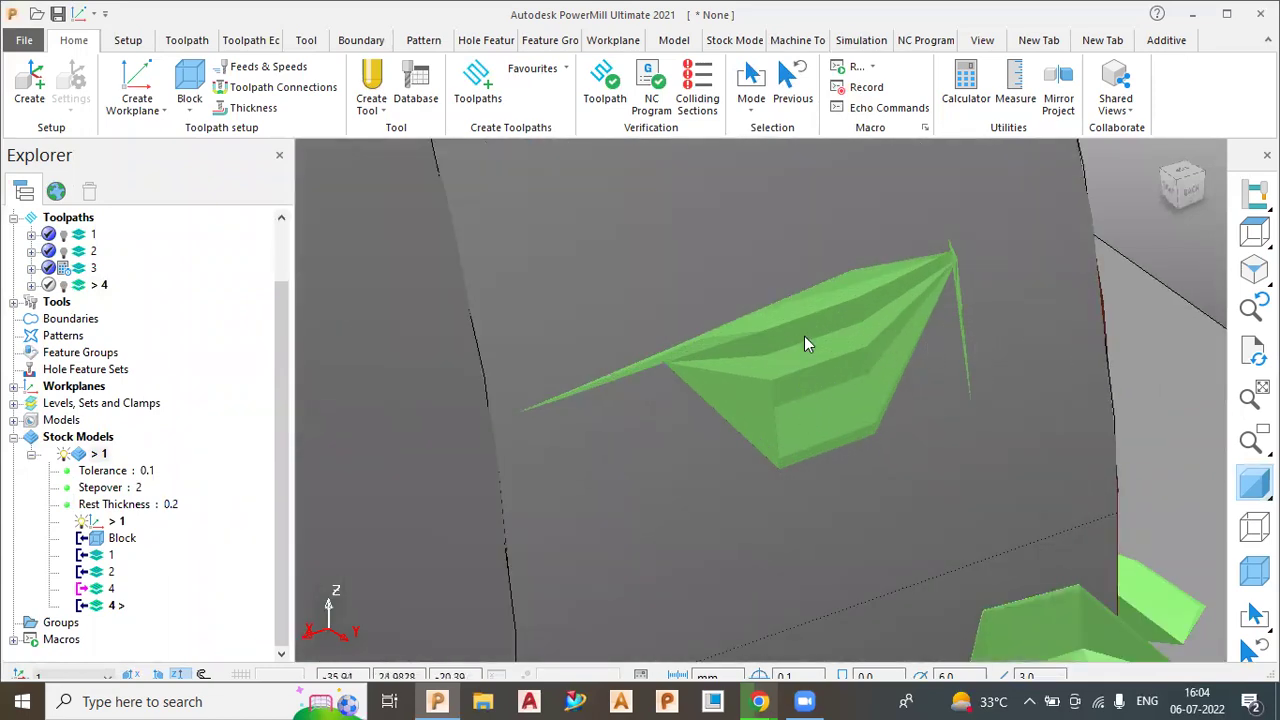
{"action": "scroll", "coordinate": [804, 343], "scroll_direction": "down", "scroll_amount": 3}
{"action": "middle_click_drag", "start_coordinate": [763, 443], "coordinate": [360, 366]}
{"action": "middle_click_drag", "start_coordinate": [1025, 392], "coordinate": [1001, 441]}
{"action": "scroll", "coordinate": [910, 457], "scroll_direction": "down", "scroll_amount": 5}
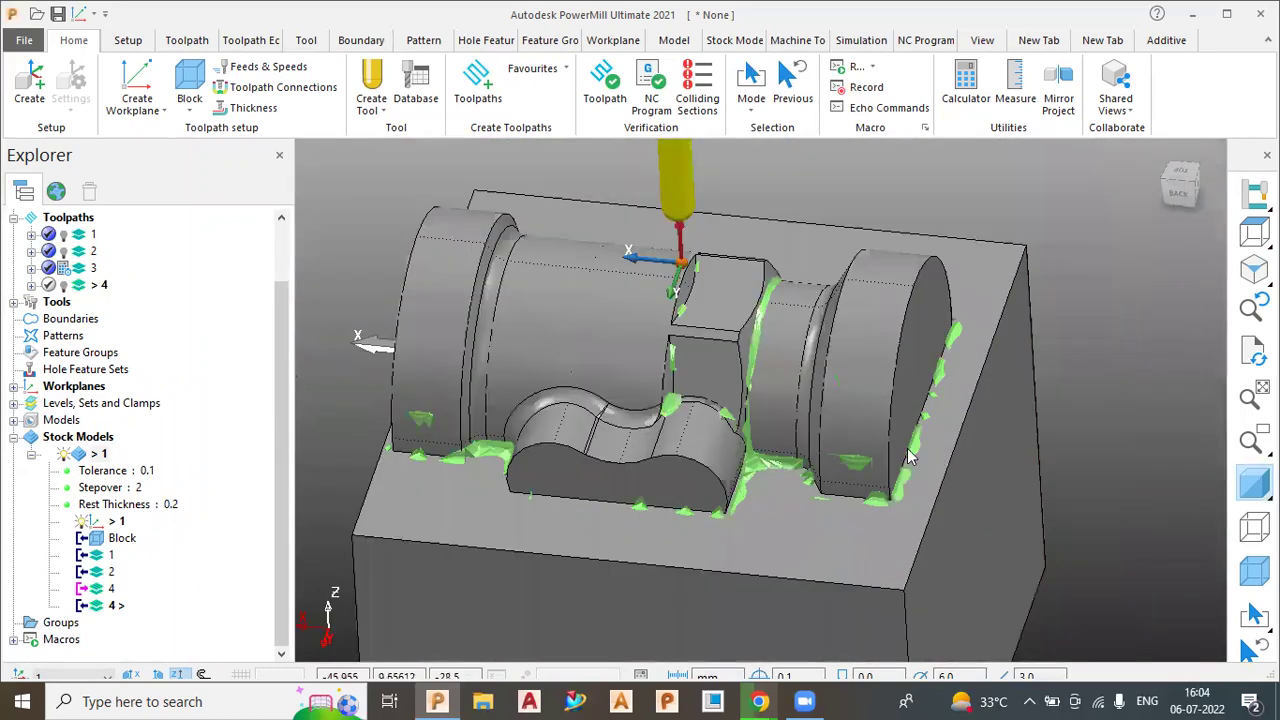
{"action": "scroll", "coordinate": [842, 407], "scroll_direction": "up", "scroll_amount": 3}
{"action": "scroll", "coordinate": [640, 460], "scroll_direction": "down", "scroll_amount": 3}
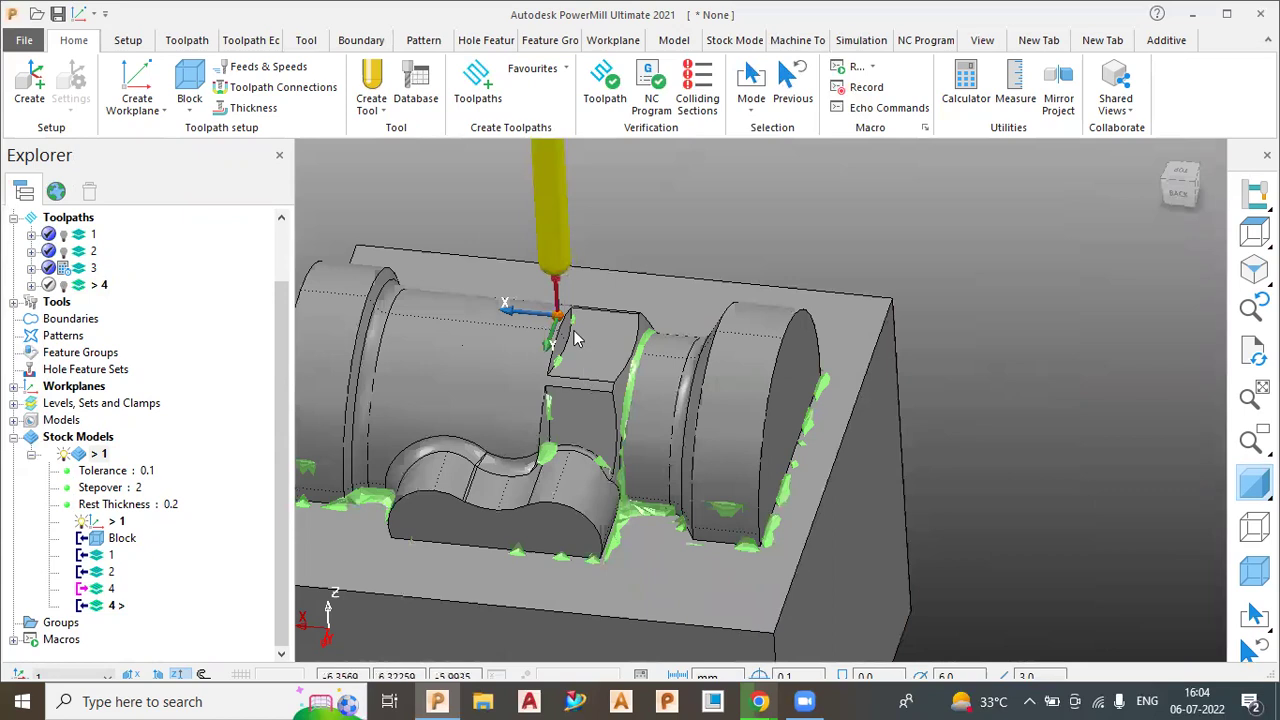
{"action": "scroll", "coordinate": [637, 489], "scroll_direction": "up", "scroll_amount": 3}
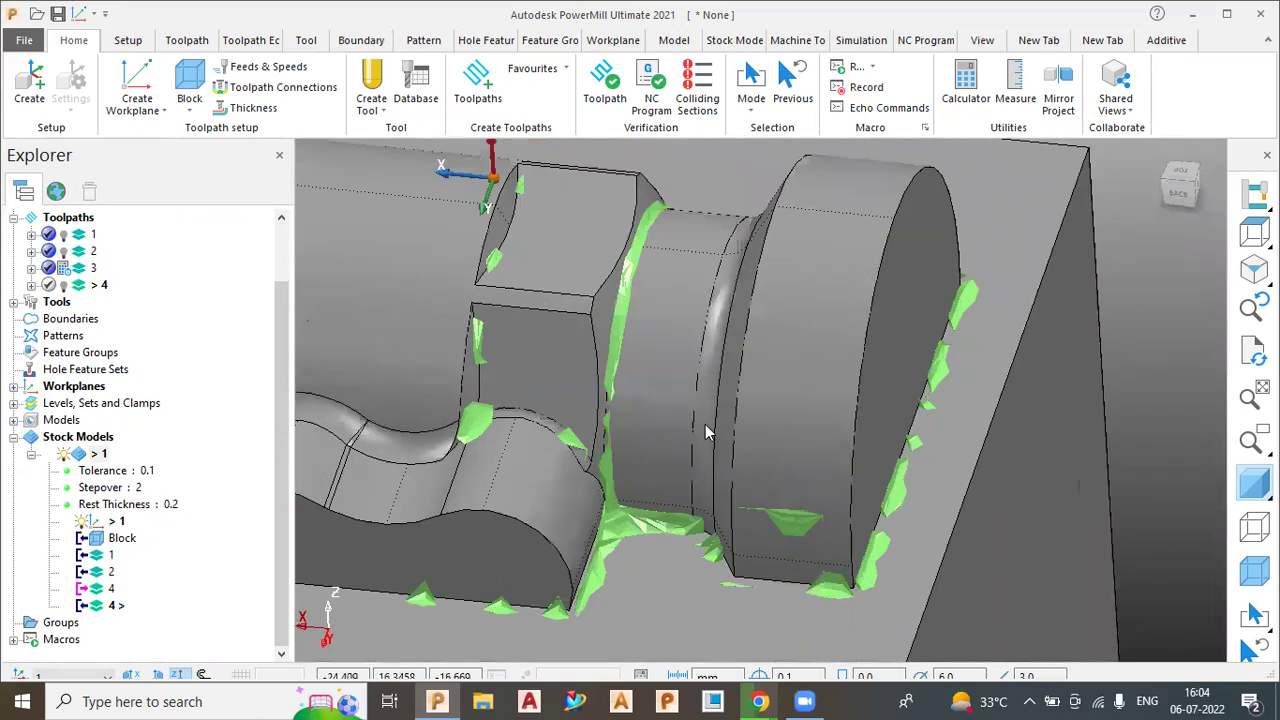
- Pick the fillet and side faces around the raised flat-topped section to check where rest material remains against them
{"action": "left_click", "coordinate": [712, 386]}
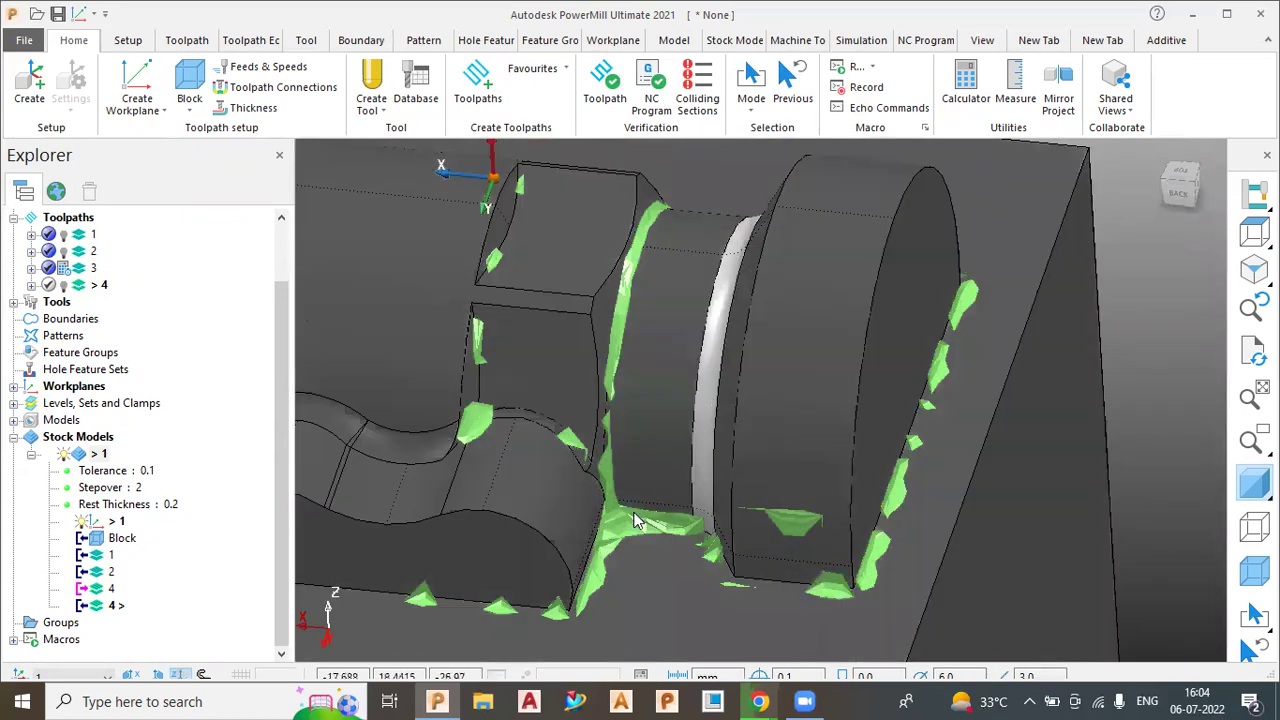
{"action": "left_click", "coordinate": [621, 353]}
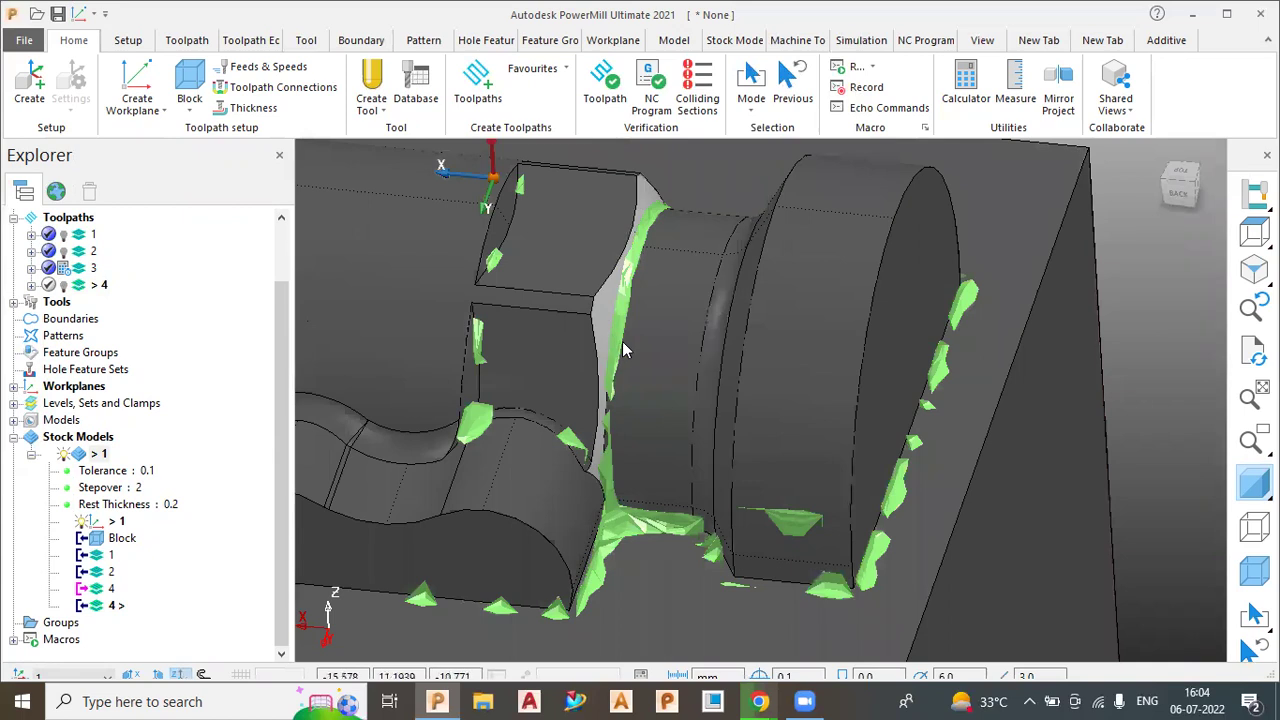
{"action": "left_click", "coordinate": [622, 350]}
{"action": "left_click", "coordinate": [491, 357]}
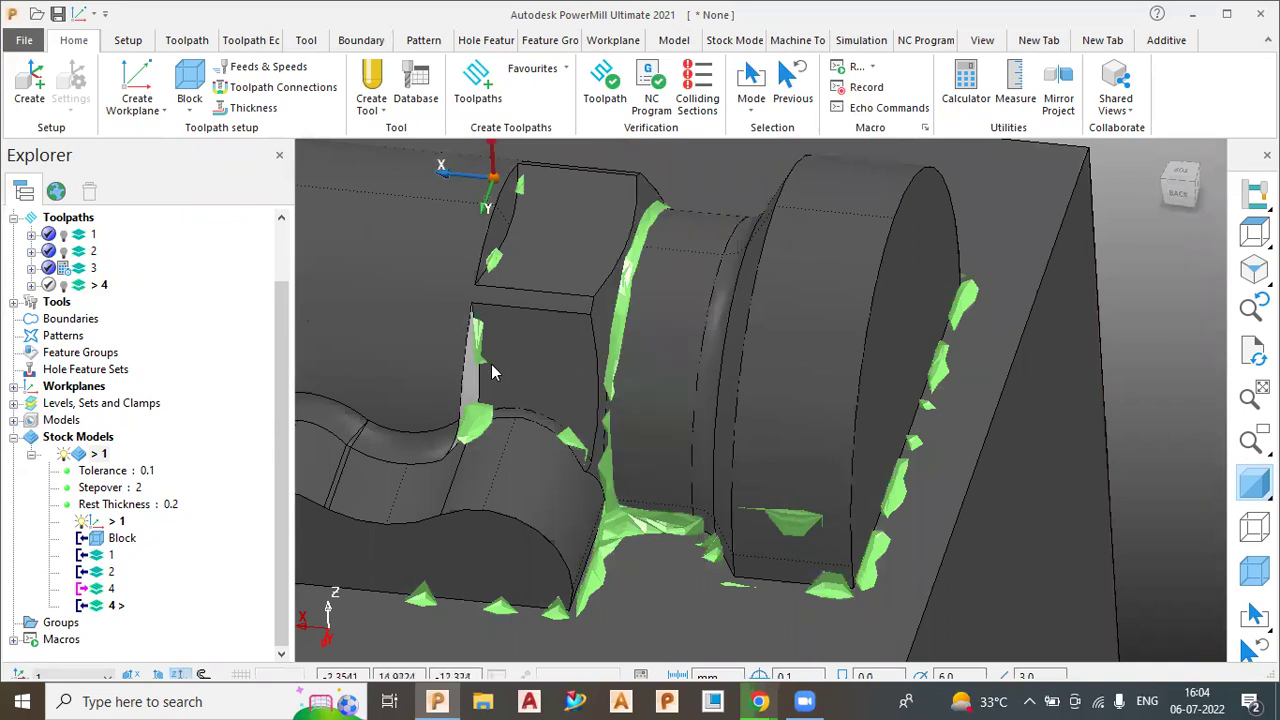
{"action": "left_click", "coordinate": [491, 364]}
{"action": "scroll", "coordinate": [491, 364], "scroll_direction": "down", "scroll_amount": 2}
{"action": "scroll", "coordinate": [553, 457], "scroll_direction": "up", "scroll_amount": 3}
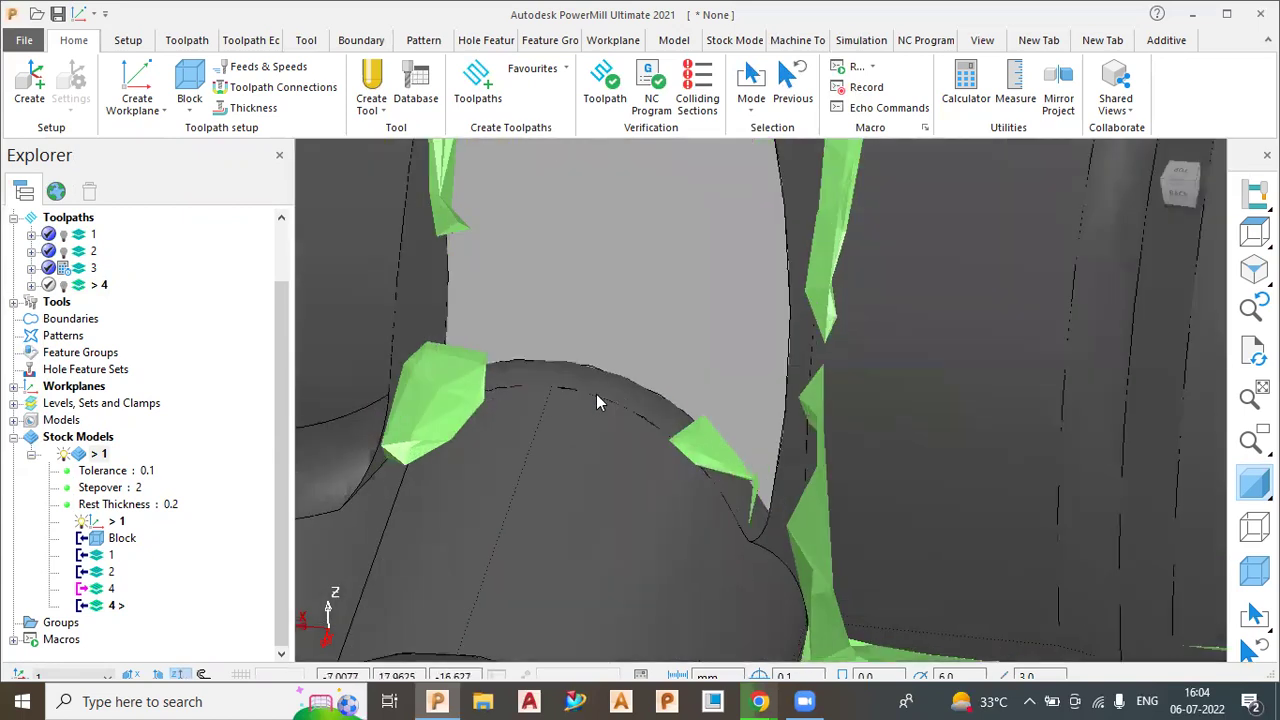
{"action": "left_click", "coordinate": [613, 392]}
{"action": "scroll", "coordinate": [645, 441], "scroll_direction": "down", "scroll_amount": 3}
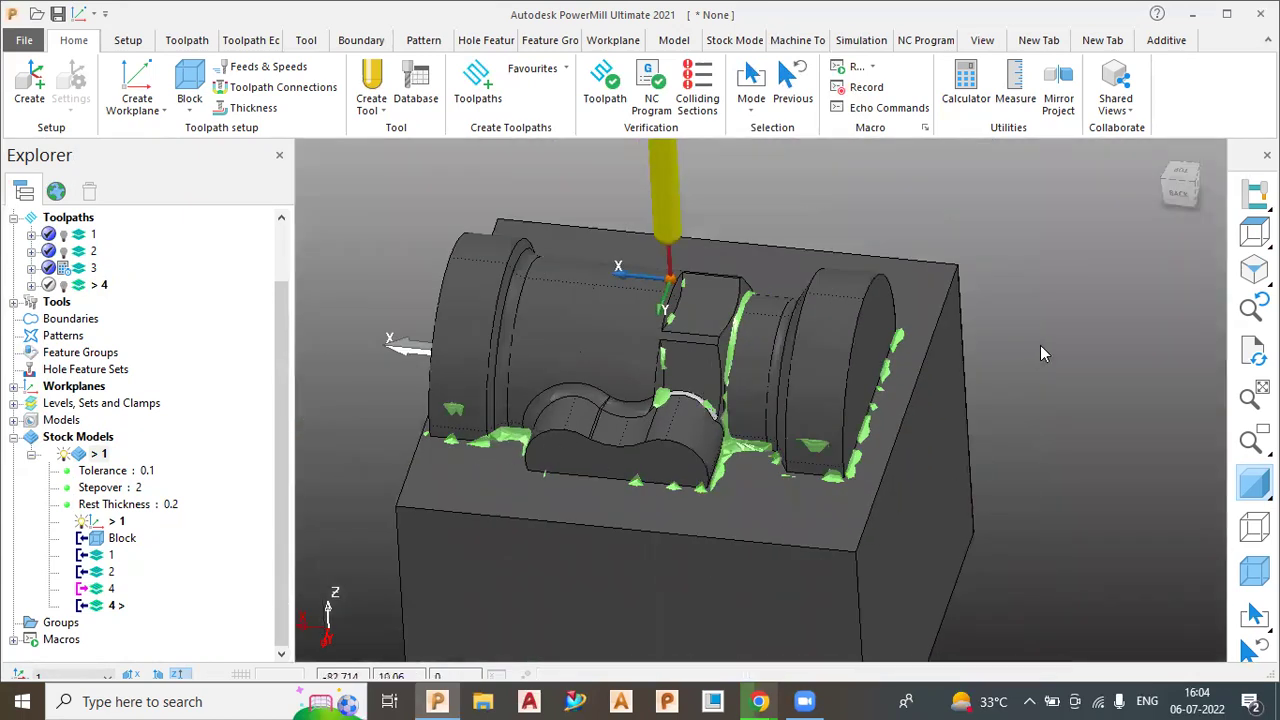
{"action": "mouse_move", "coordinate": [1038, 347]}
{"action": "middle_mouse_down"}
{"action": "mouse_move", "coordinate": [894, 477]}
{"action": "mouse_move", "coordinate": [866, 482]}
{"action": "middle_mouse_up"}
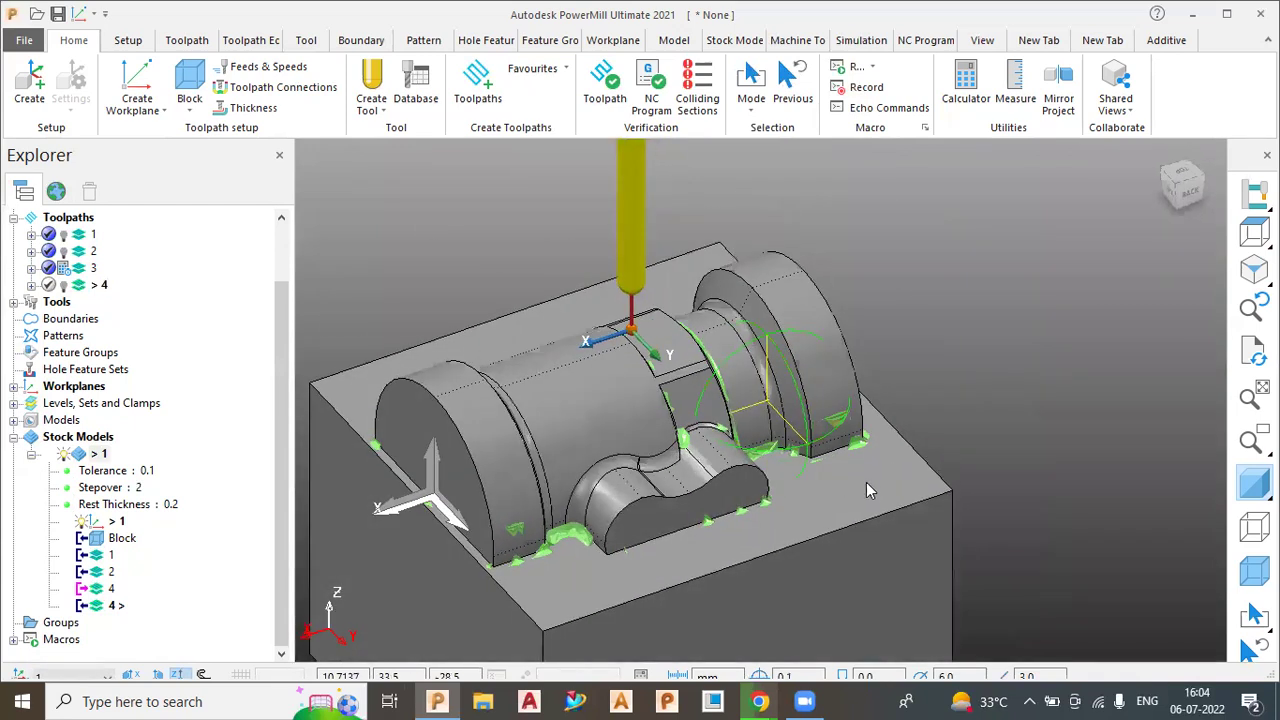
- Set stock model 1 to draw only the removed material and turn off the part model's shading
{"action": "left_click", "coordinate": [100, 454]}
{"action": "right_click", "coordinate": [100, 454]}
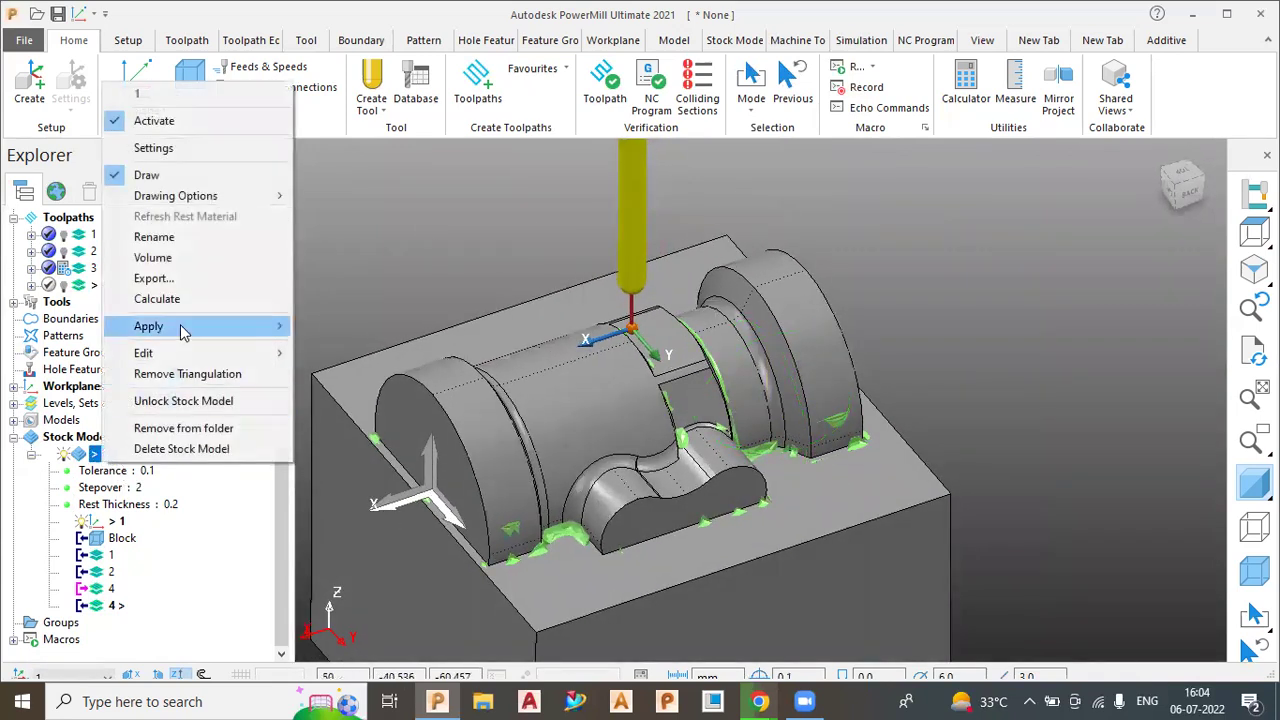
{"action": "mouse_move", "coordinate": [220, 200]}
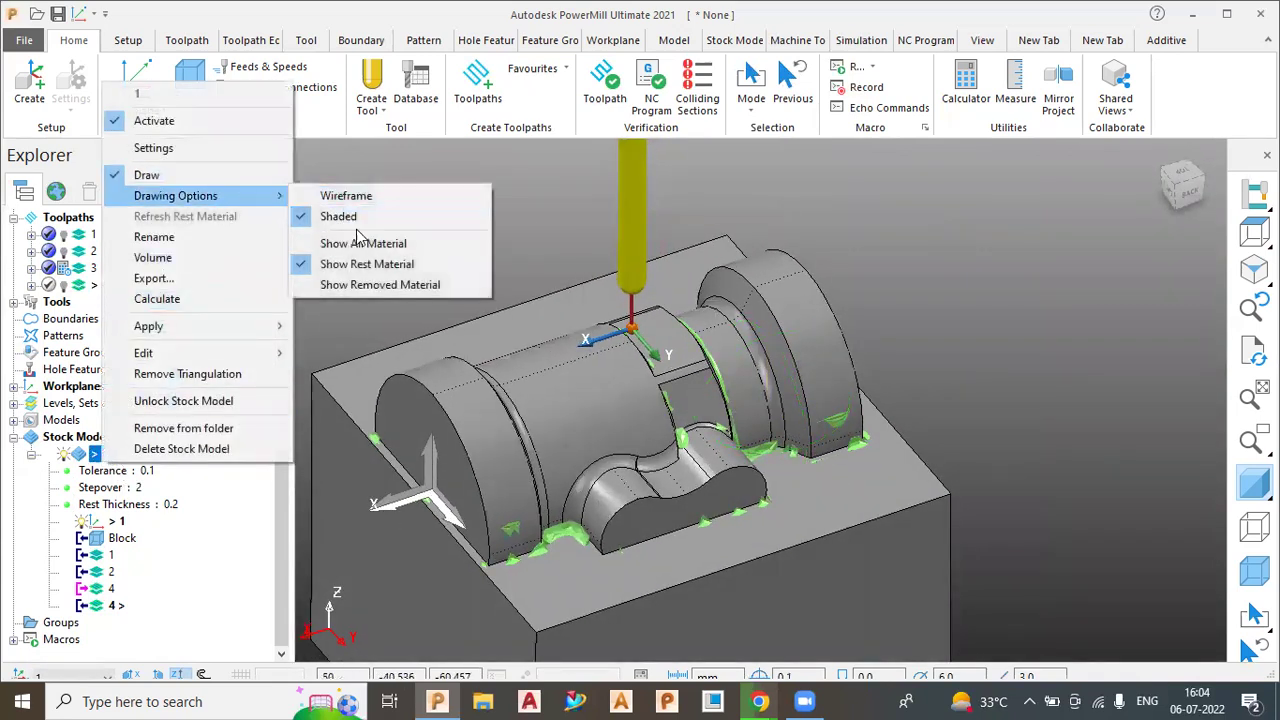
{"action": "left_click", "coordinate": [368, 287]}
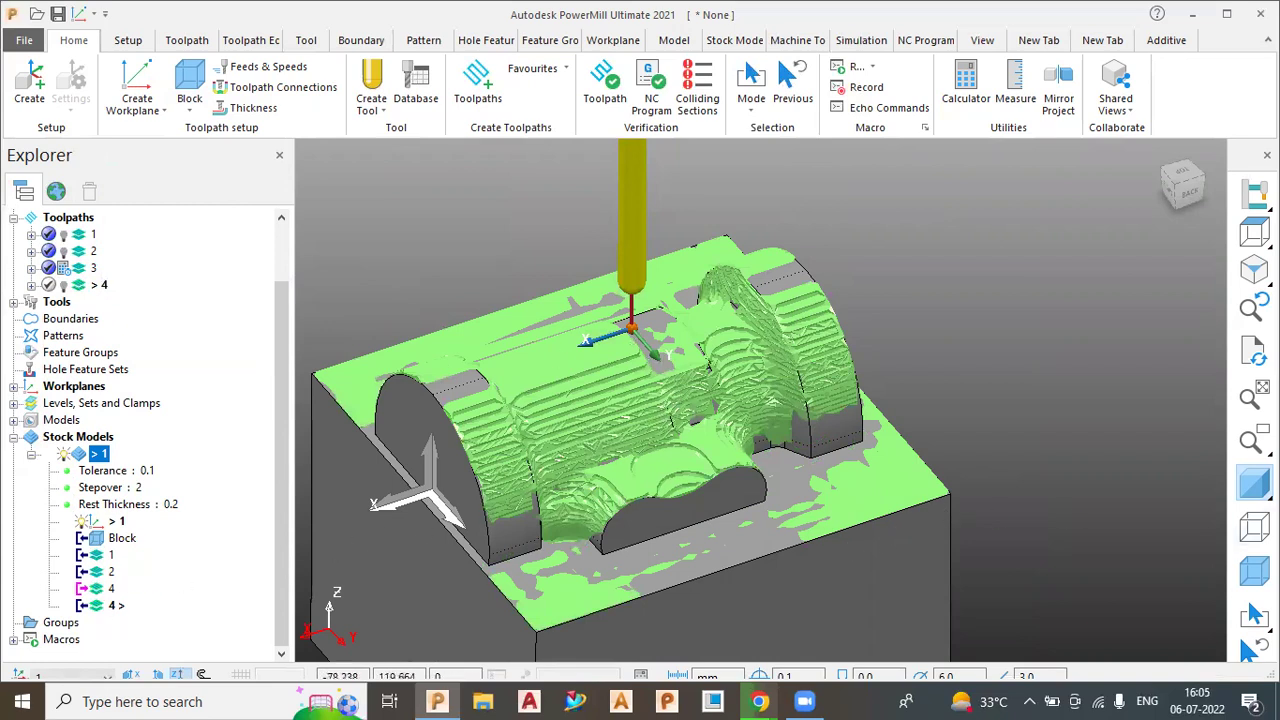
{"action": "left_click", "coordinate": [1252, 486]}
{"action": "mouse_move", "coordinate": [836, 503]}
{"action": "middle_mouse_down"}
{"action": "mouse_move", "coordinate": [770, 258]}
{"action": "mouse_move", "coordinate": [765, 392]}
{"action": "mouse_move", "coordinate": [637, 519]}
{"action": "mouse_move", "coordinate": [392, 407]}
{"action": "mouse_move", "coordinate": [707, 457]}
{"action": "mouse_move", "coordinate": [1156, 502]}
{"action": "mouse_move", "coordinate": [872, 382]}
{"action": "mouse_move", "coordinate": [710, 432]}
{"action": "middle_mouse_up"}
{"action": "scroll", "coordinate": [710, 424], "scroll_direction": "up", "scroll_amount": 2}
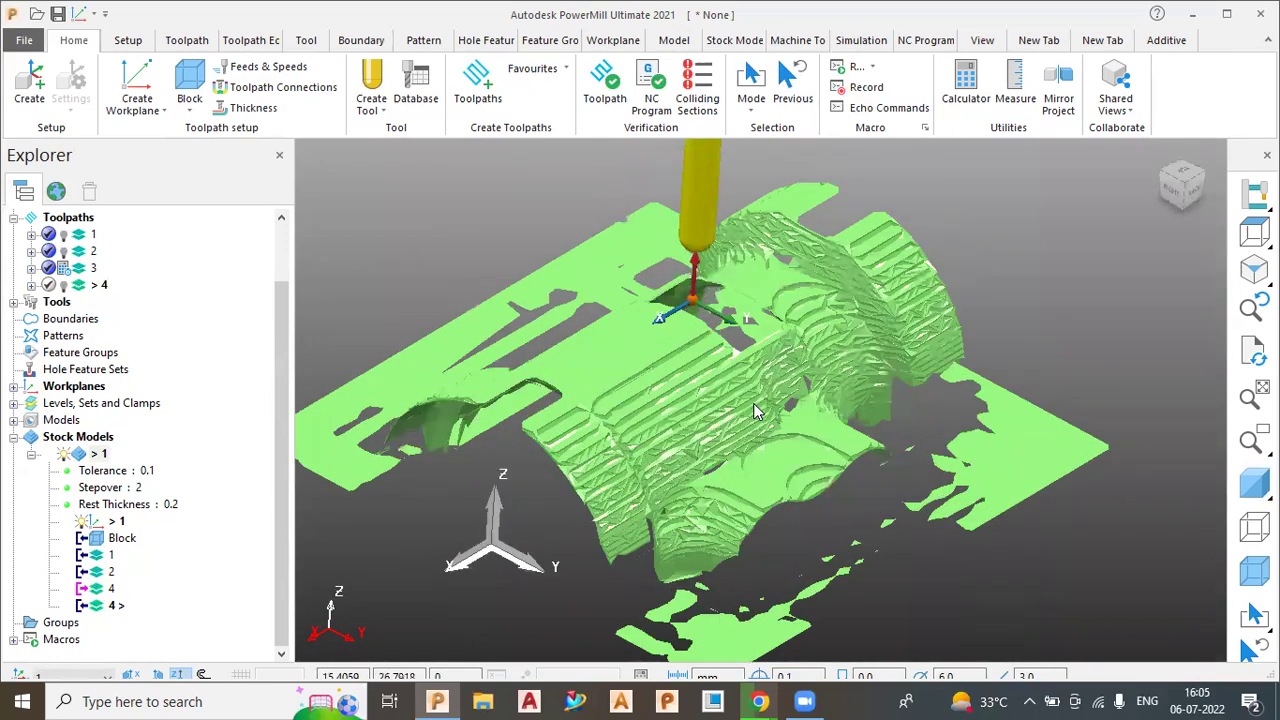
- Select toolpath 1's state in stock model 1 and examine the removed material from its underside
{"action": "left_click", "coordinate": [98, 557]}
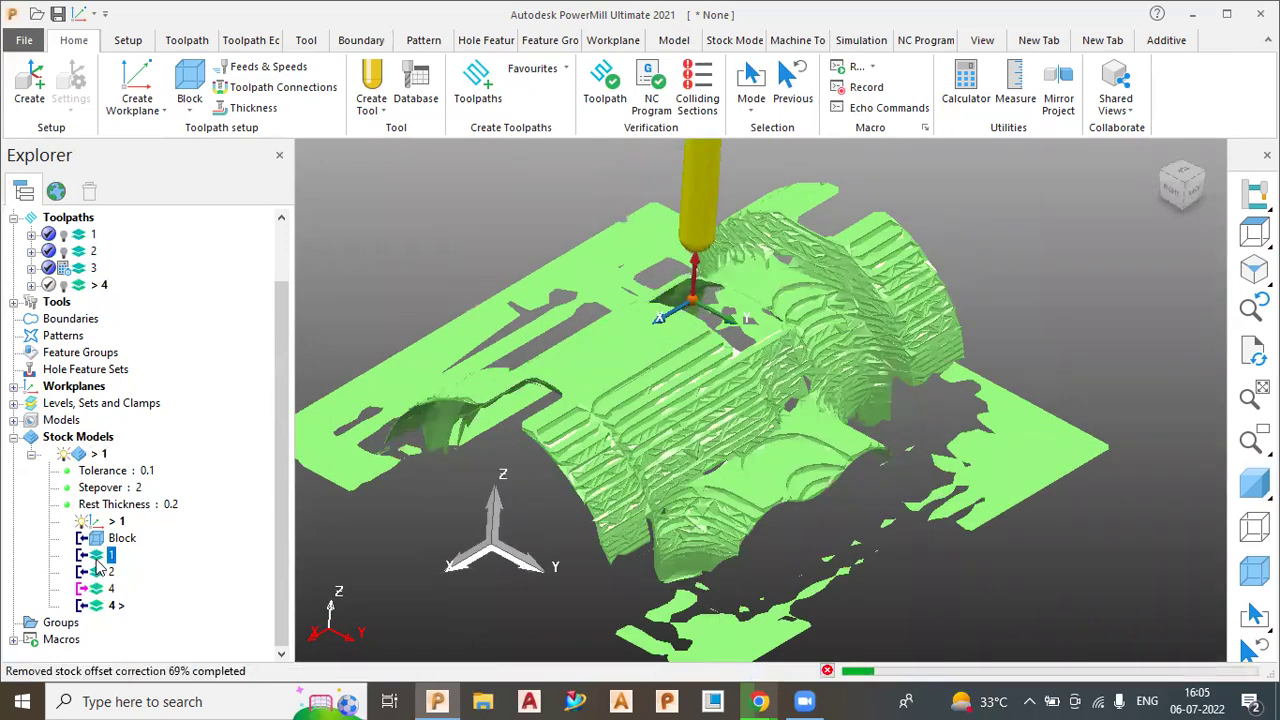
{"action": "scroll", "coordinate": [649, 460], "scroll_direction": "down", "scroll_amount": 3}
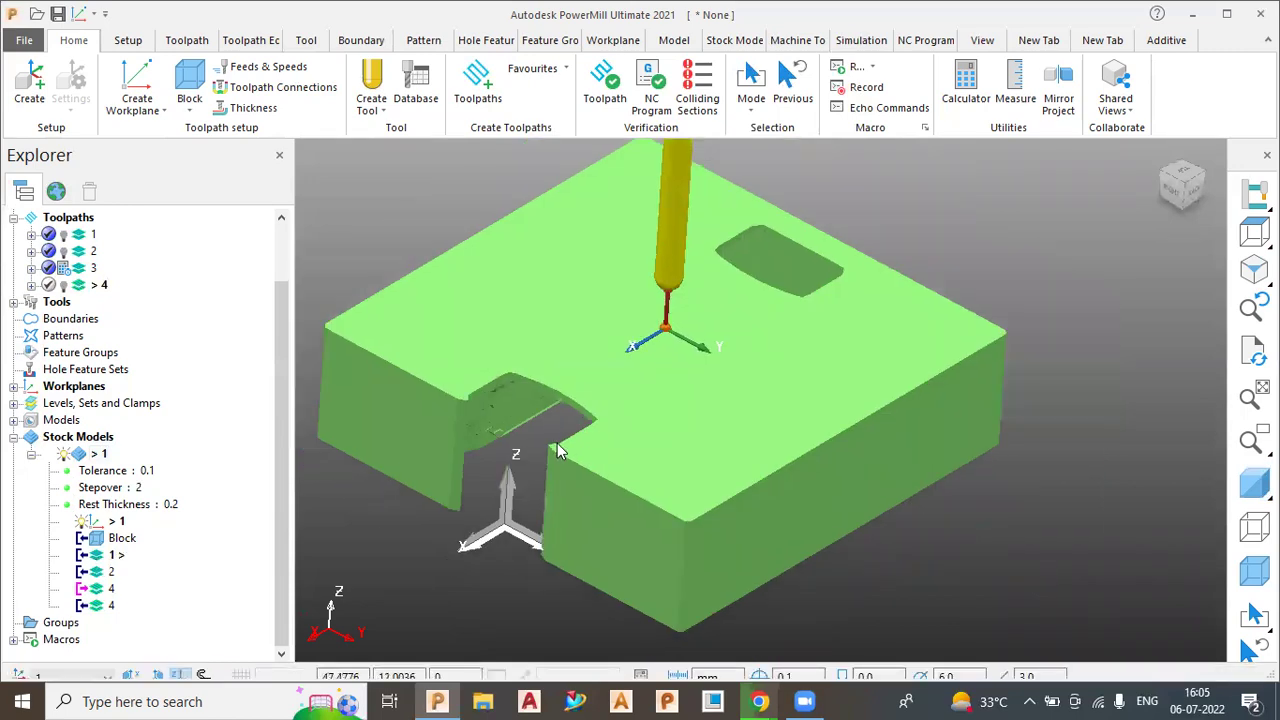
{"action": "middle_click_drag", "start_coordinate": [649, 460], "coordinate": [950, 466]}
{"action": "scroll", "coordinate": [617, 465], "scroll_direction": "up", "scroll_amount": 3}
{"action": "scroll", "coordinate": [514, 481], "scroll_direction": "down", "scroll_amount": 3}
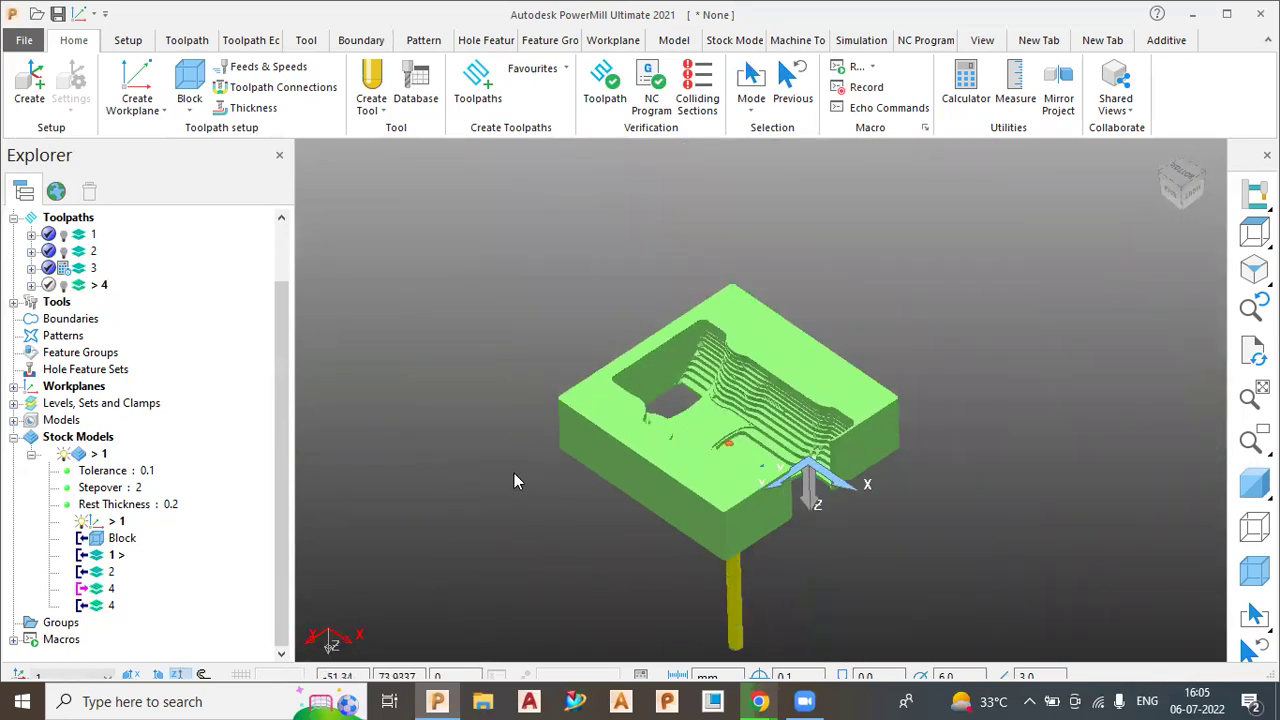
{"action": "scroll", "coordinate": [720, 440], "scroll_direction": "up", "scroll_amount": 2}
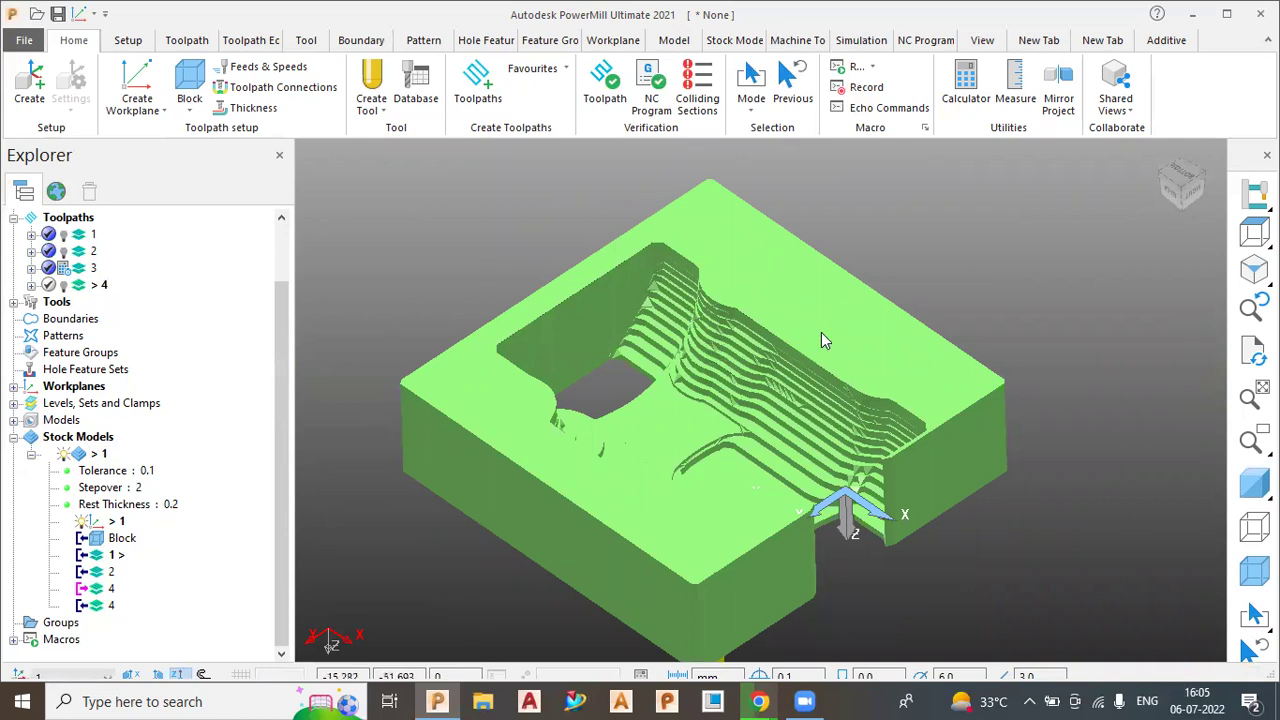
{"action": "middle_click_drag", "start_coordinate": [950, 550], "coordinate": [1035, 508]}
{"action": "middle_click_drag", "start_coordinate": [1033, 431], "coordinate": [922, 462]}
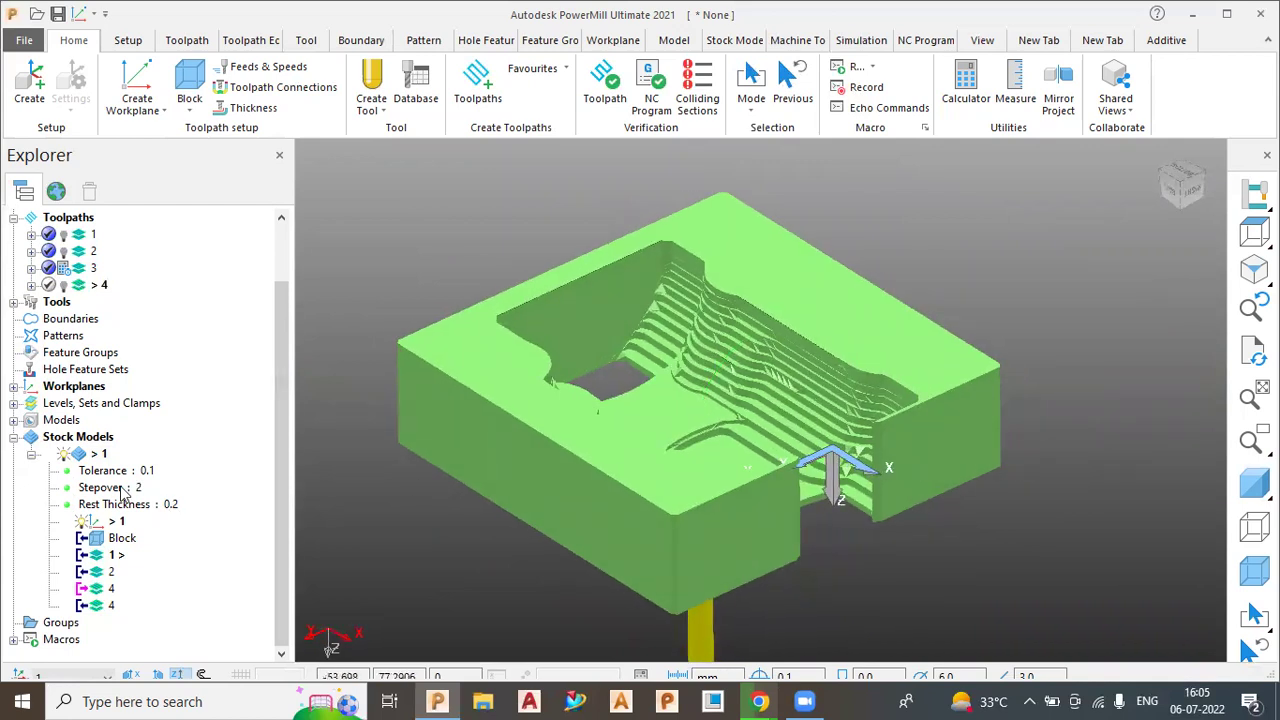
{"action": "double_click", "coordinate": [96, 455]}
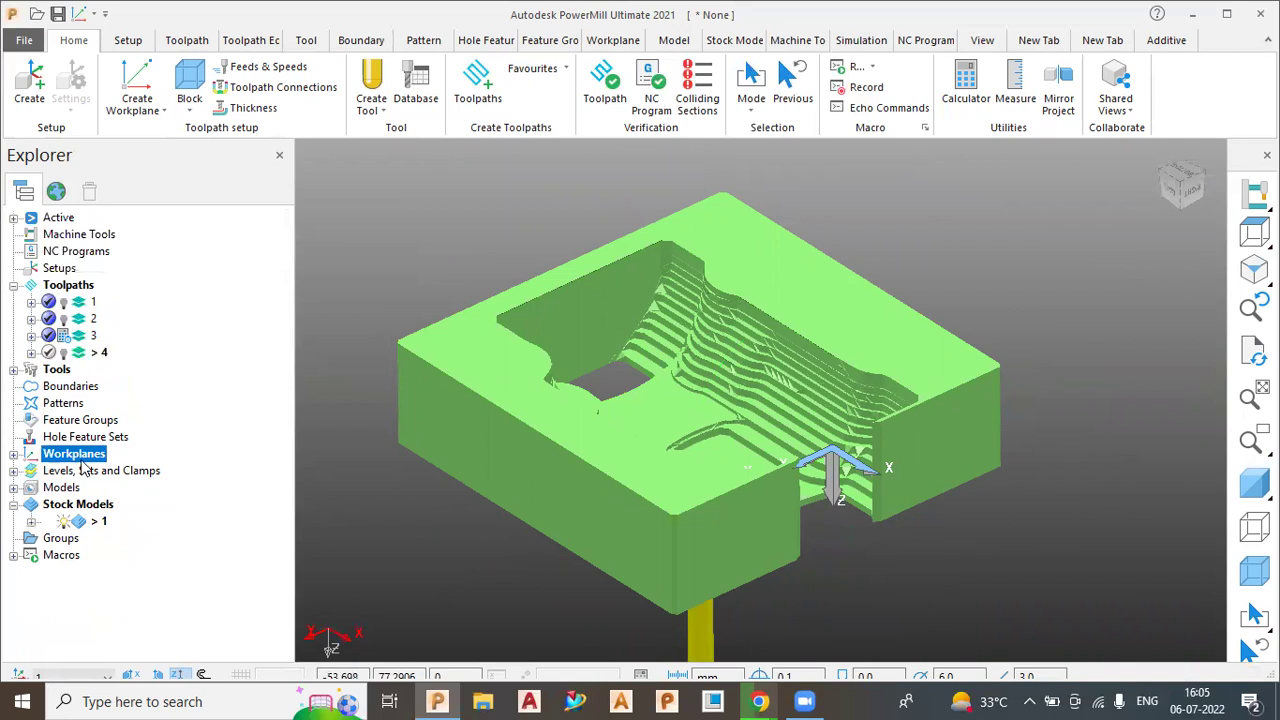
{"action": "left_click", "coordinate": [8, 507]}
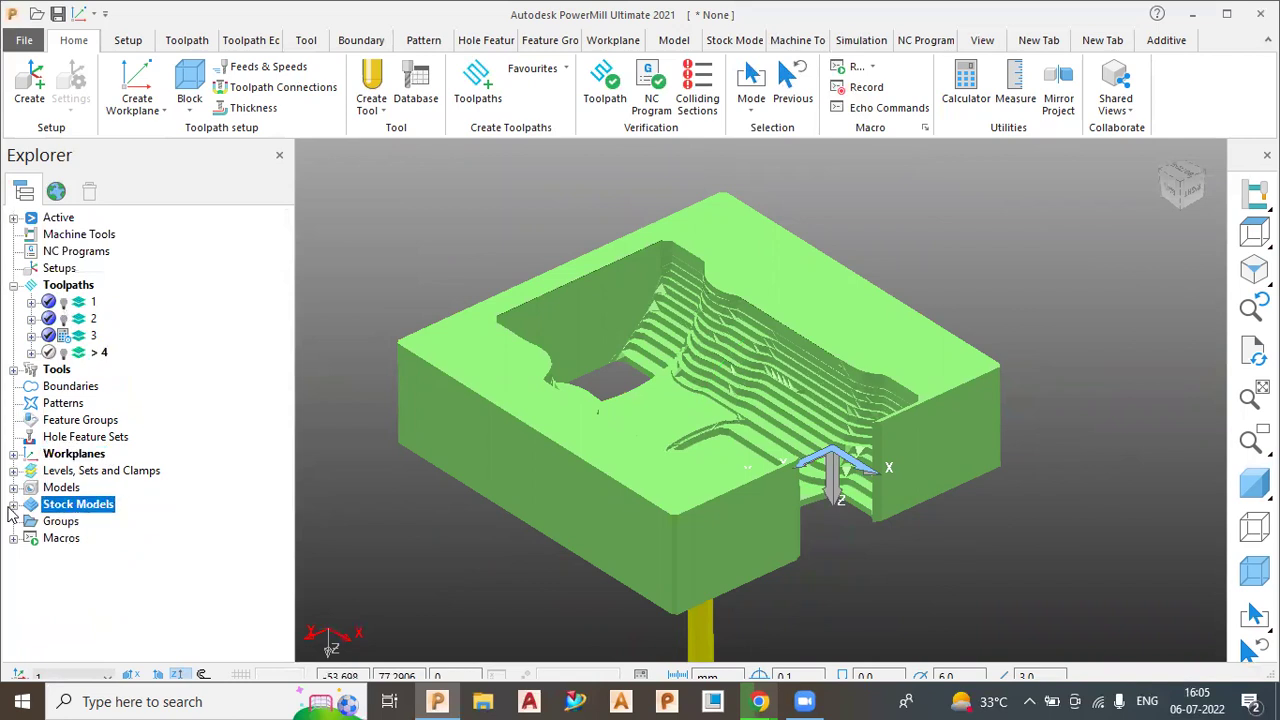
{"action": "left_click", "coordinate": [32, 522]}
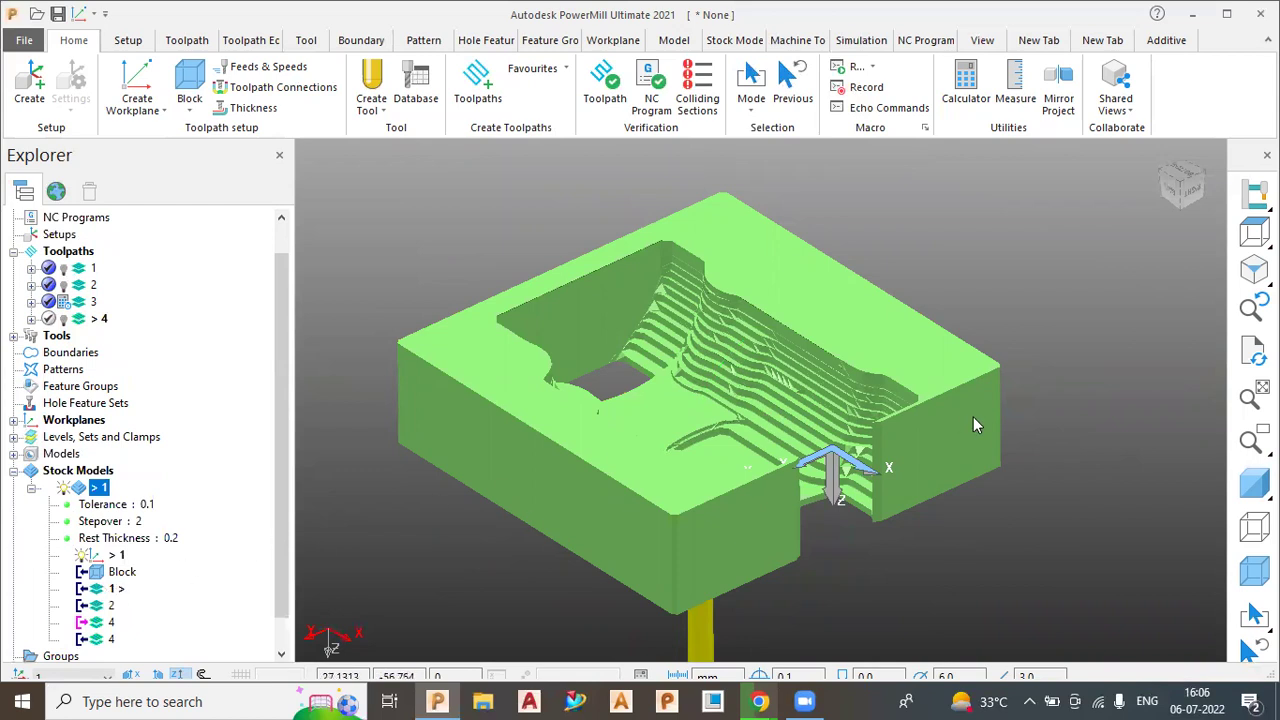
- Shade the part model and compare the removed material in stock model 1 at the states of toolpaths 1, 2 and 4
{"action": "left_click", "coordinate": [1254, 484]}
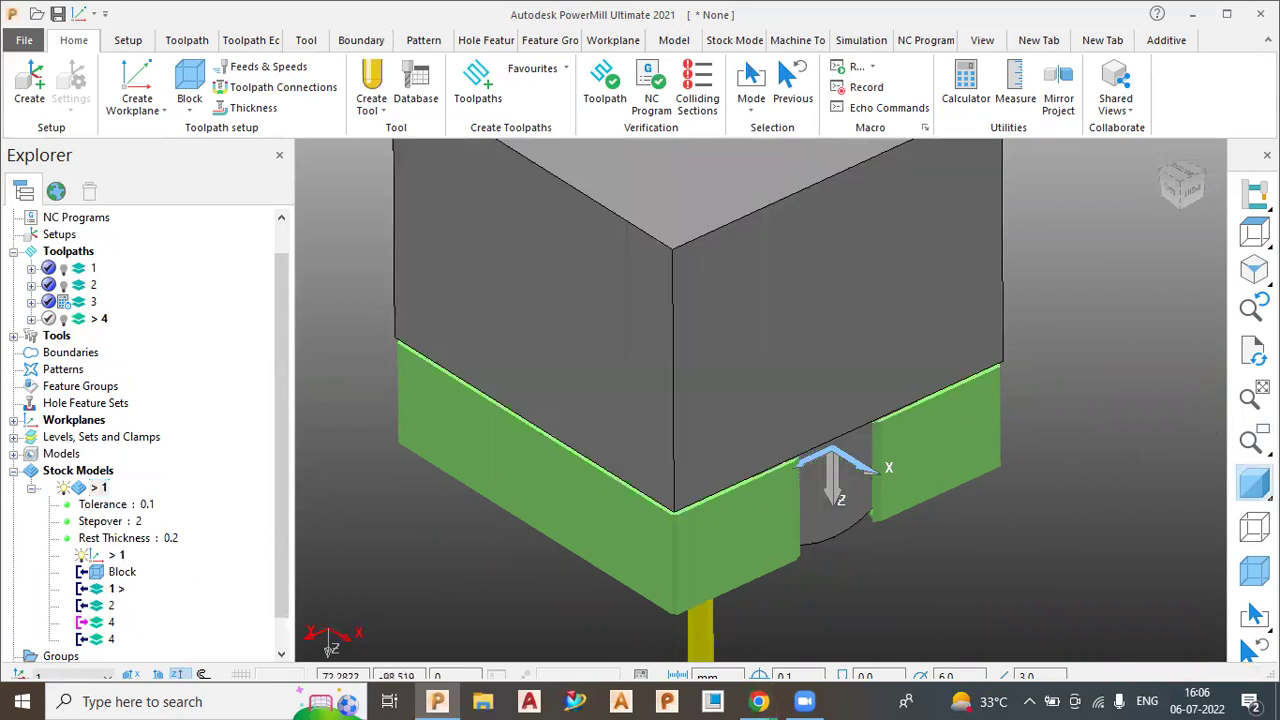
{"action": "middle_click_drag", "start_coordinate": [862, 186], "coordinate": [420, 480]}
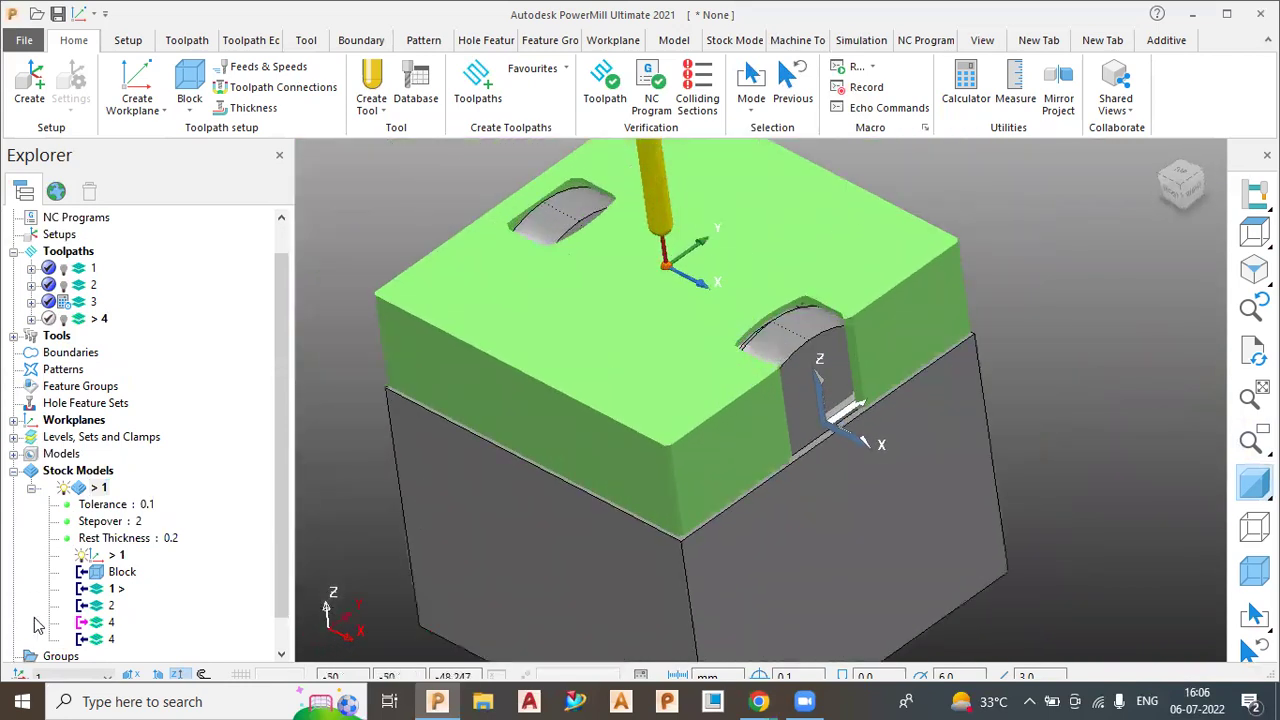
{"action": "left_click", "coordinate": [100, 605]}
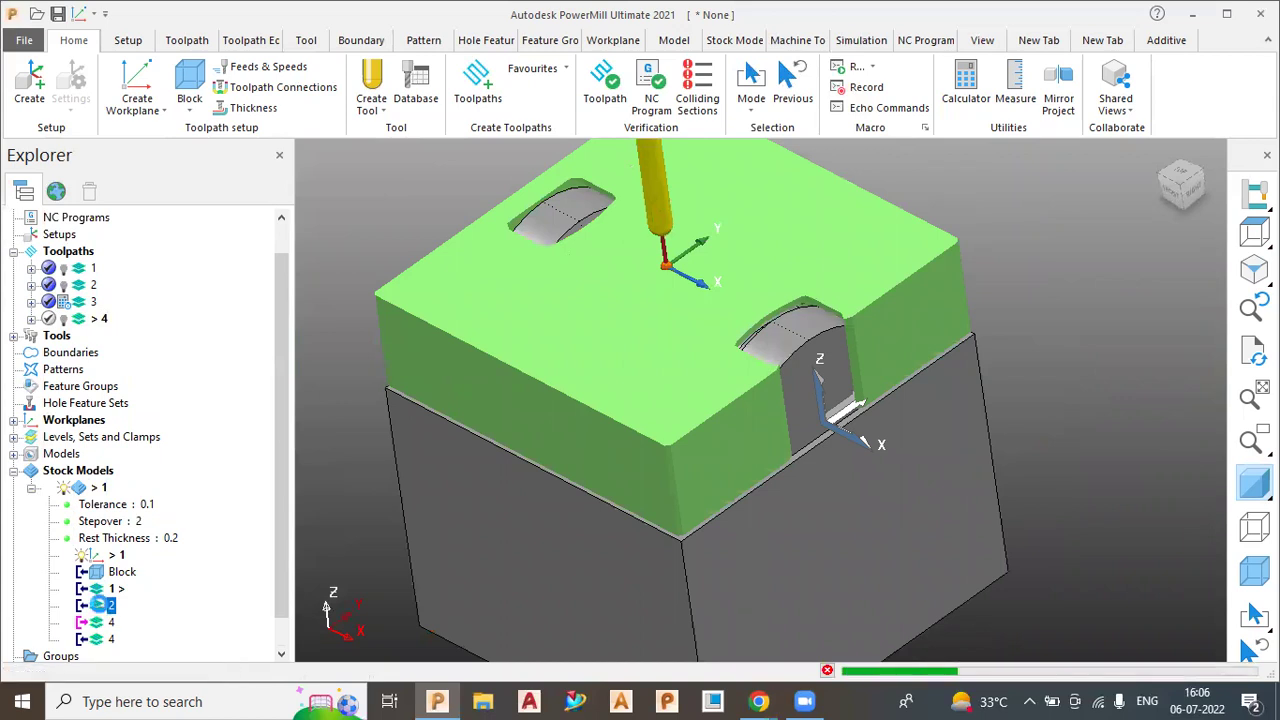
{"action": "middle_click_drag", "start_coordinate": [514, 381], "coordinate": [379, 454]}
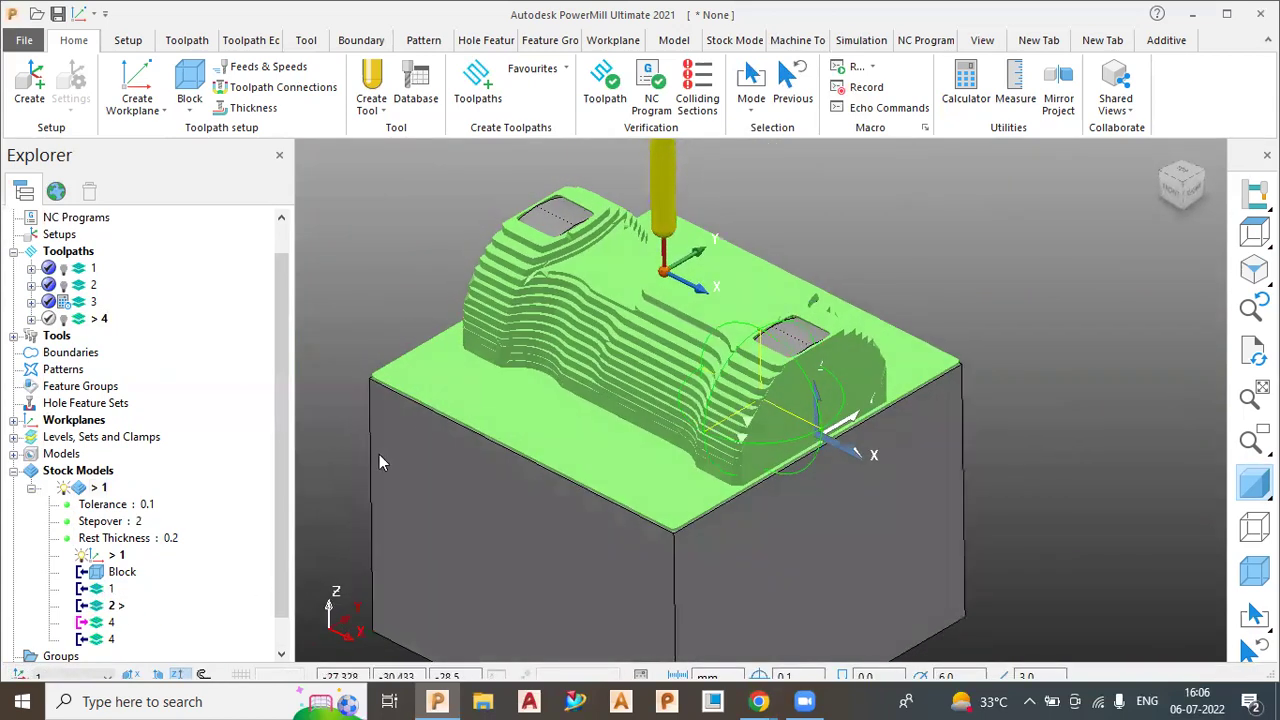
{"action": "left_click", "coordinate": [100, 640]}
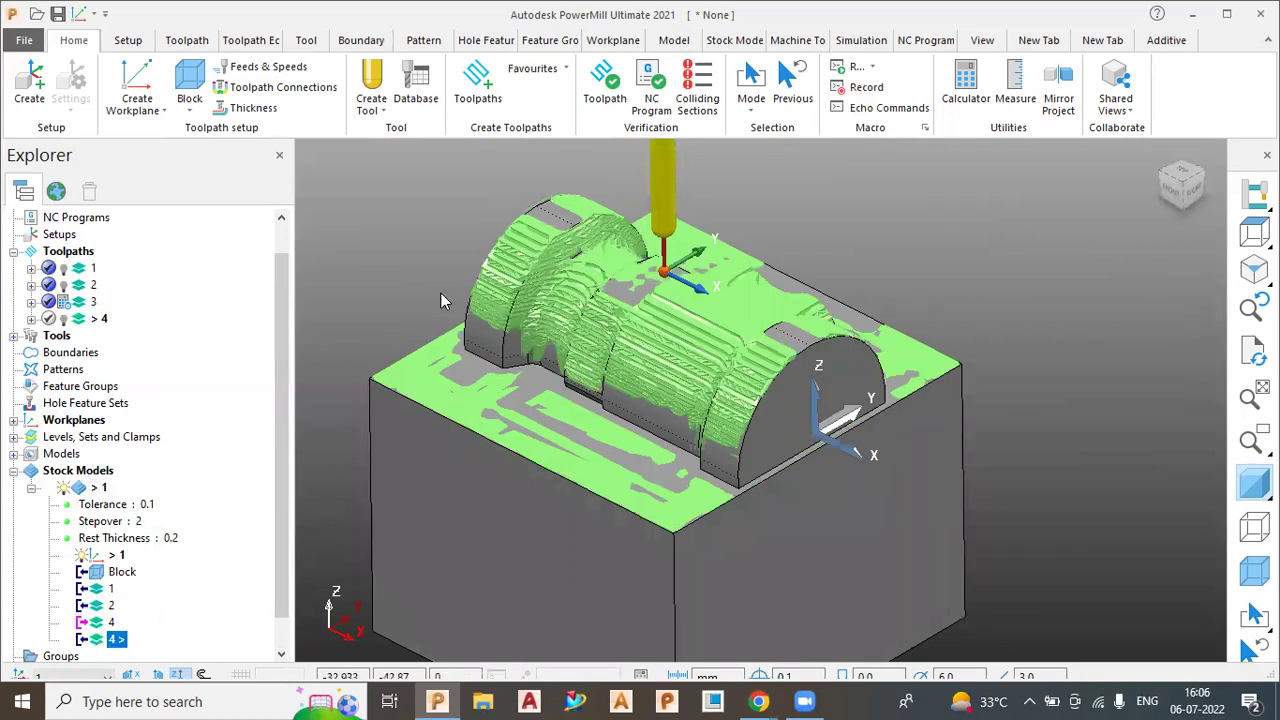
{"action": "left_click", "coordinate": [100, 606]}
{"action": "left_click", "coordinate": [111, 589]}
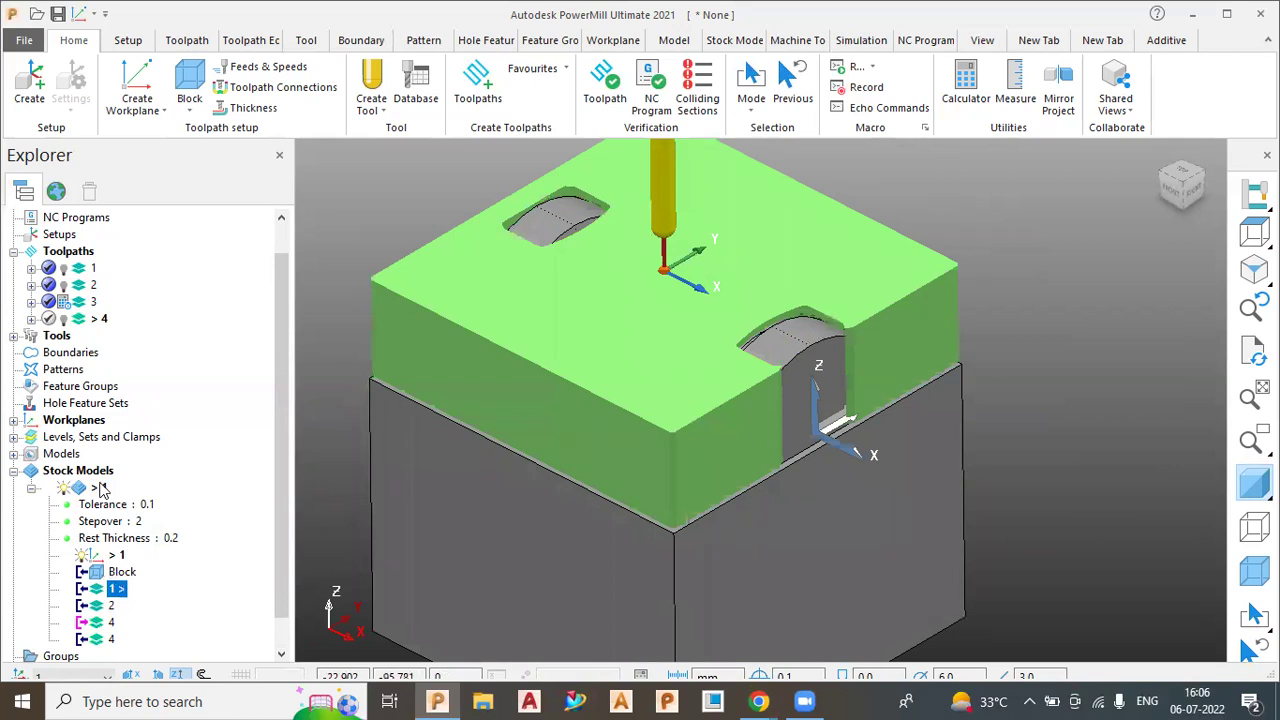
- Set stock model 1 to show all material and select its last state, the one applied from toolpath 4
{"action": "right_click", "coordinate": [100, 487]}
{"action": "mouse_move", "coordinate": [268, 226]}
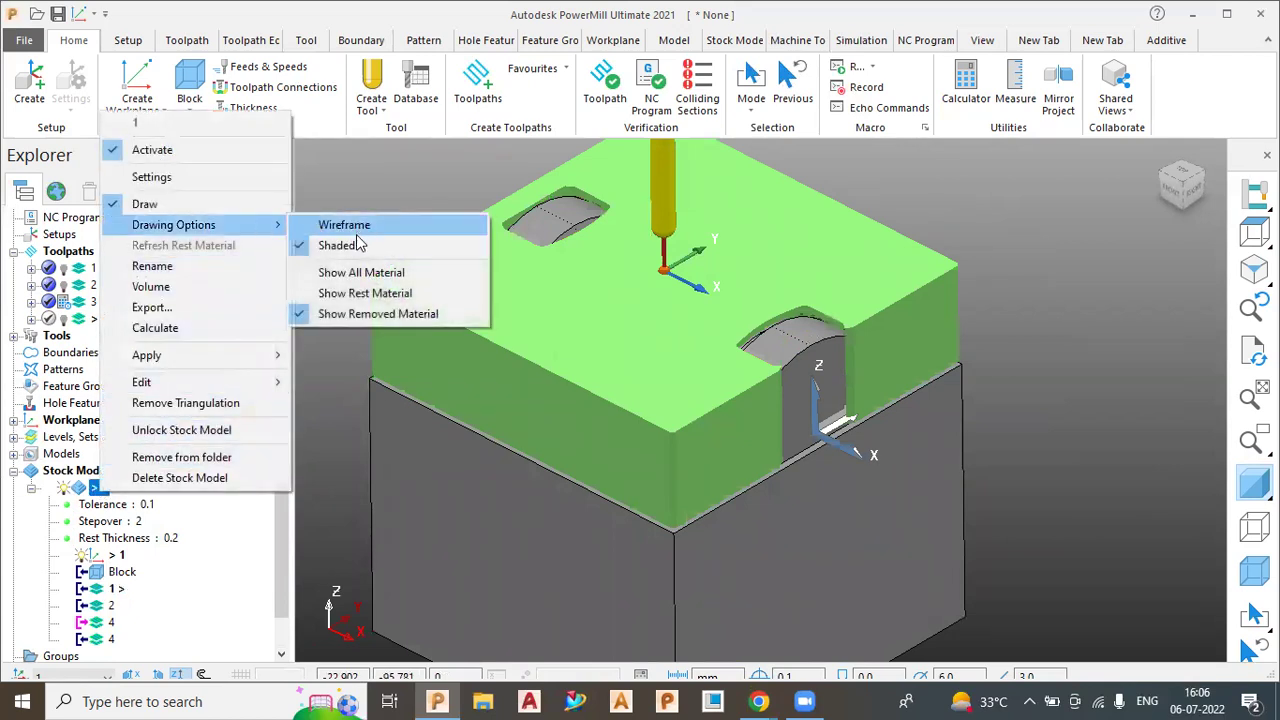
{"action": "left_click", "coordinate": [358, 273]}
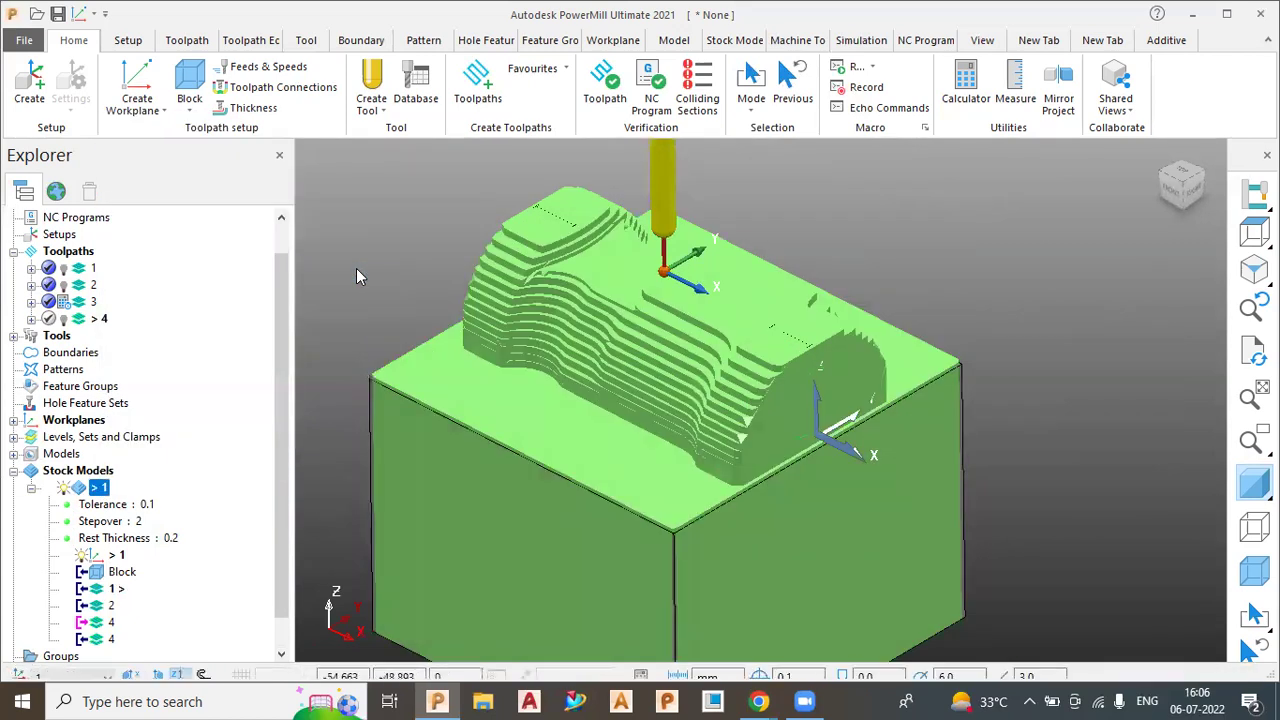
{"action": "left_click", "coordinate": [108, 640]}
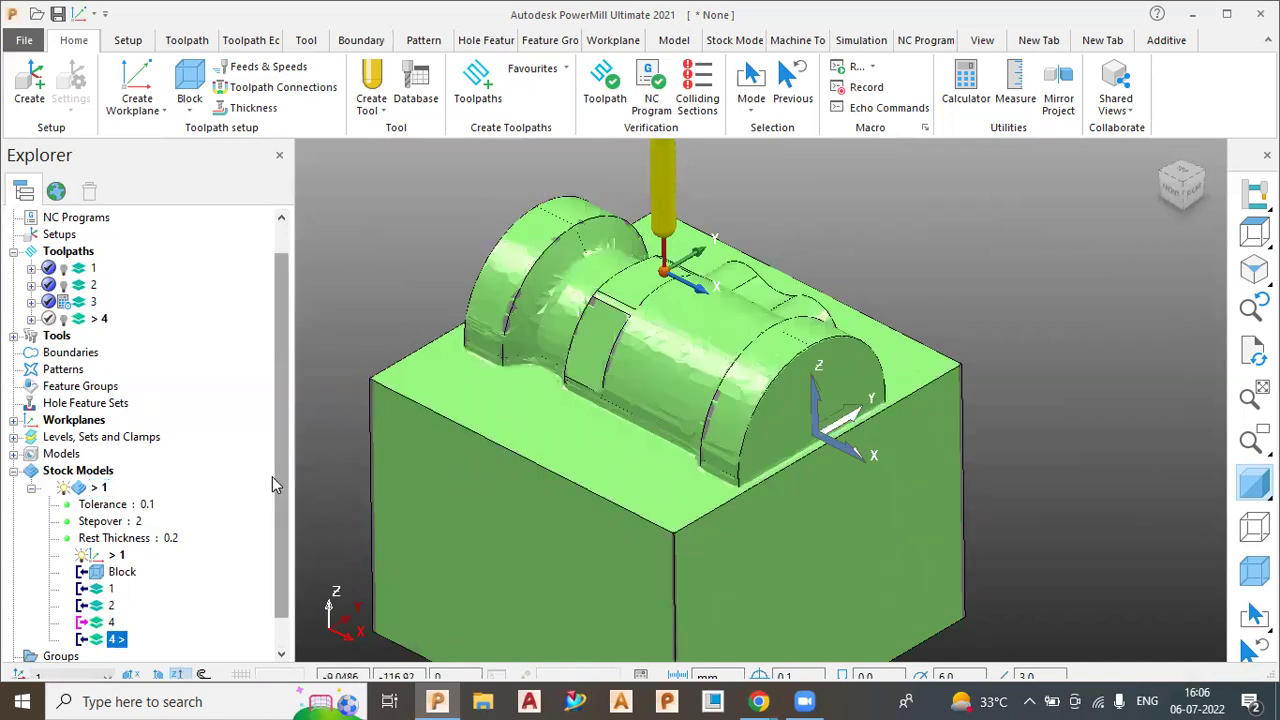
{"action": "left_click", "coordinate": [66, 490]}
{"action": "middle_click_drag", "start_coordinate": [885, 516], "coordinate": [1117, 522]}
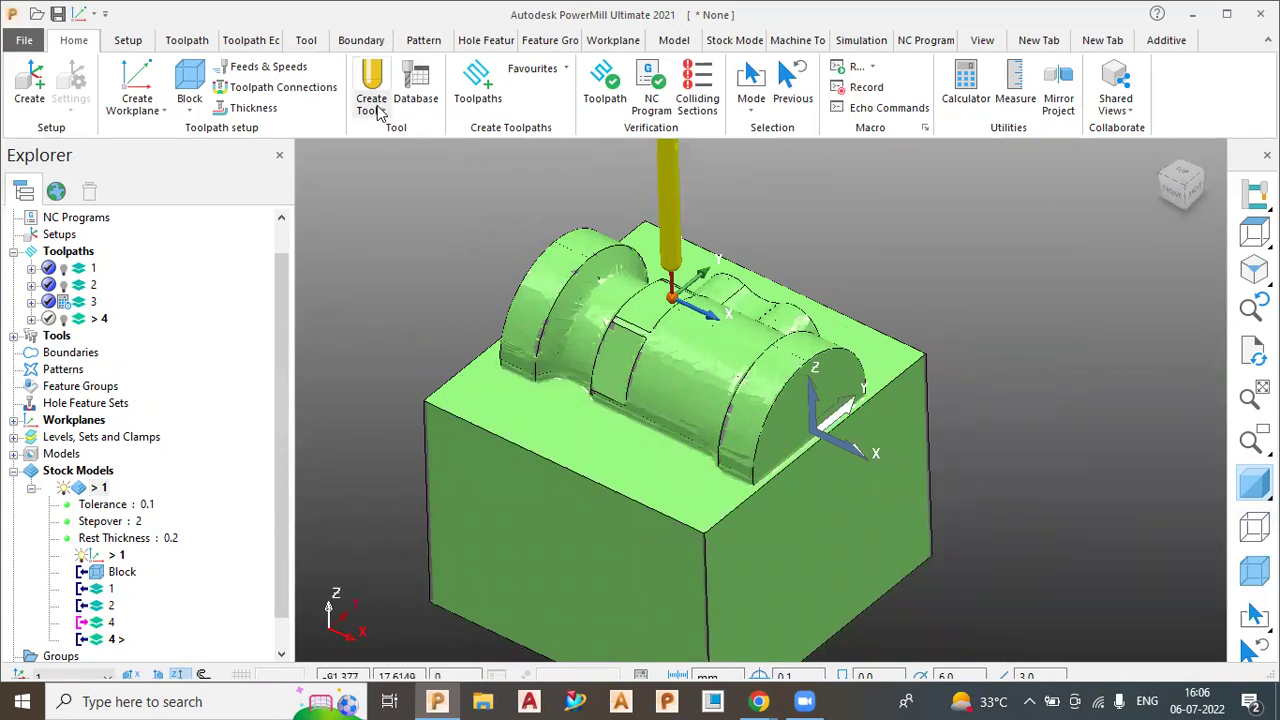
- Create a new toolpath with the Raster Finishing strategy
{"action": "left_click", "coordinate": [485, 100]}
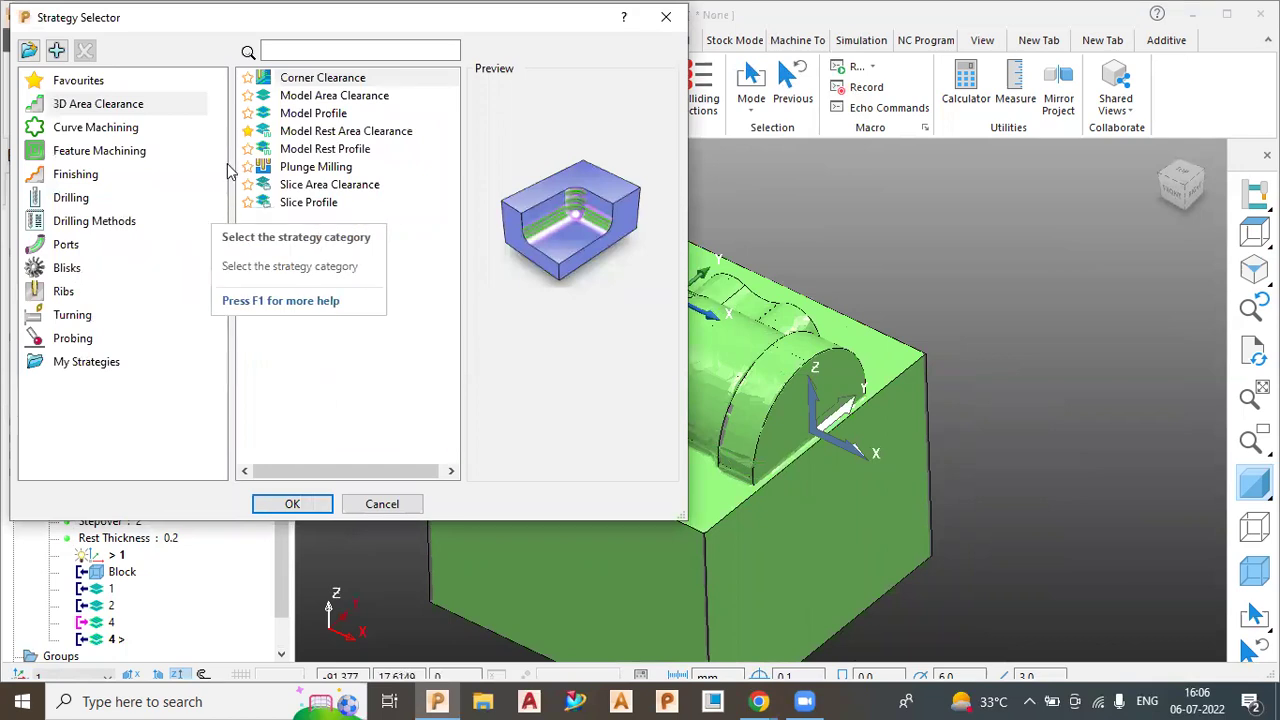
{"action": "left_click", "coordinate": [68, 176]}
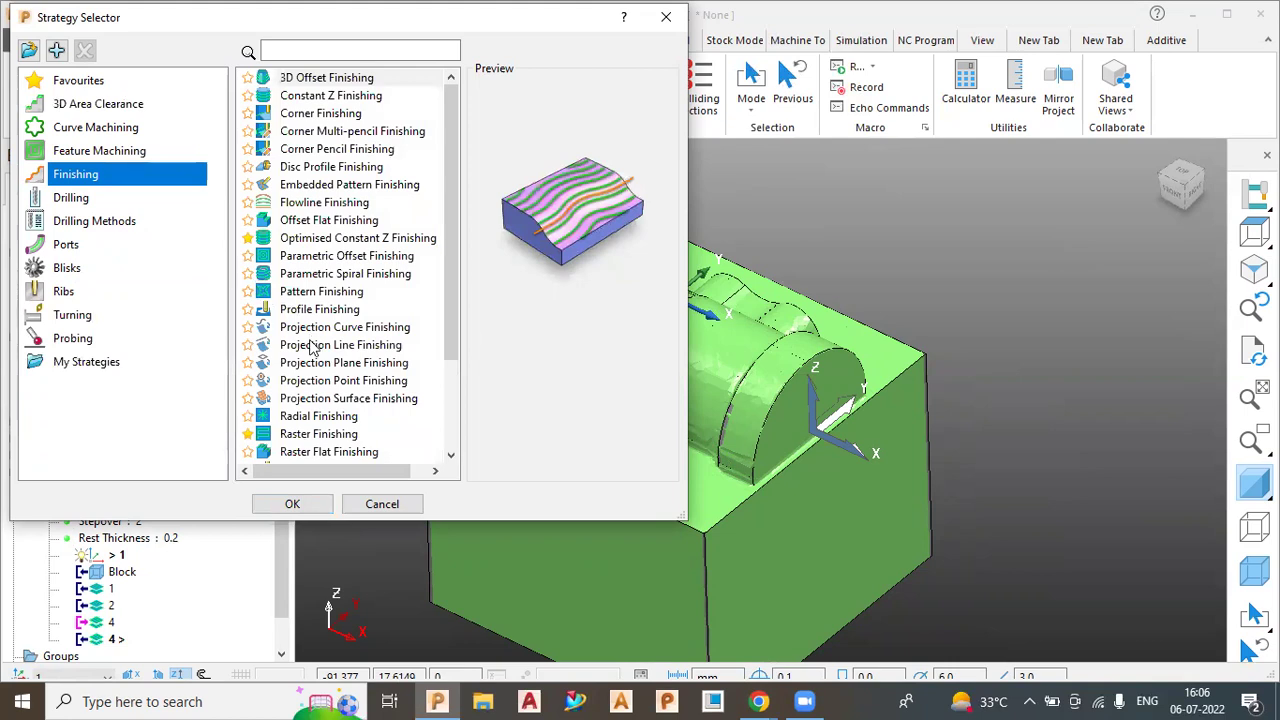
{"action": "left_click", "coordinate": [318, 436]}
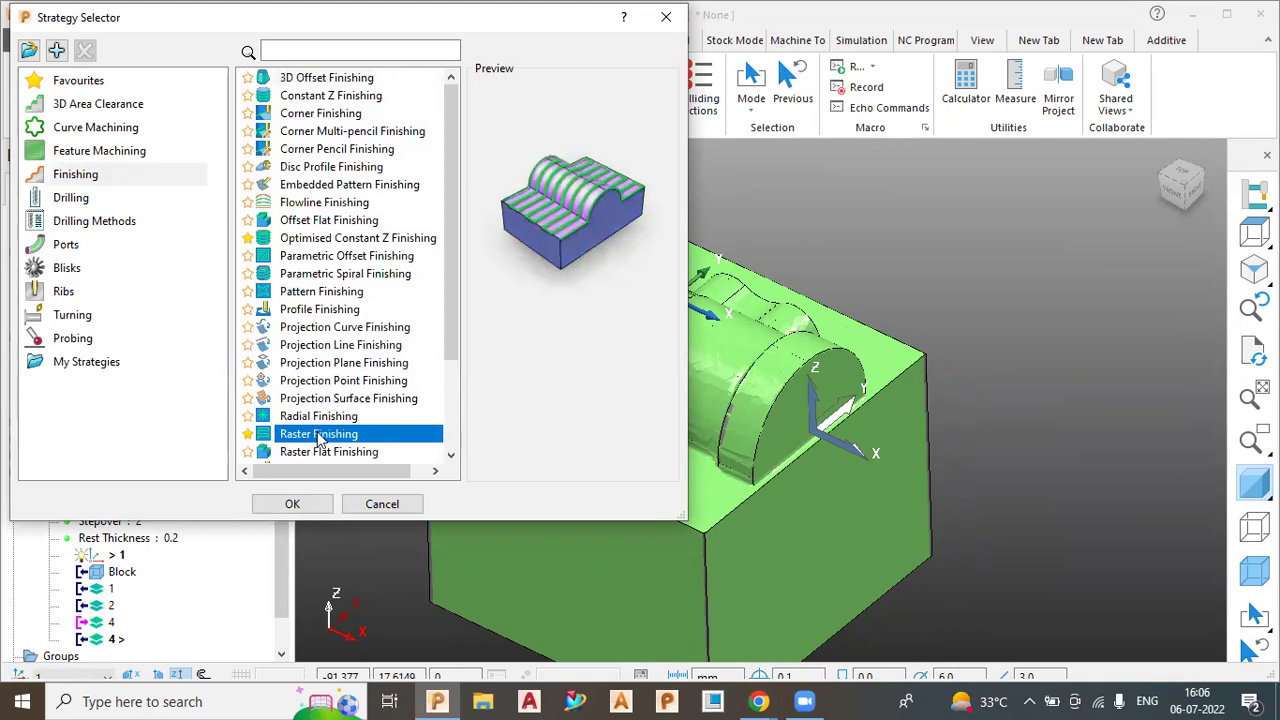
{"action": "left_click", "coordinate": [298, 505]}
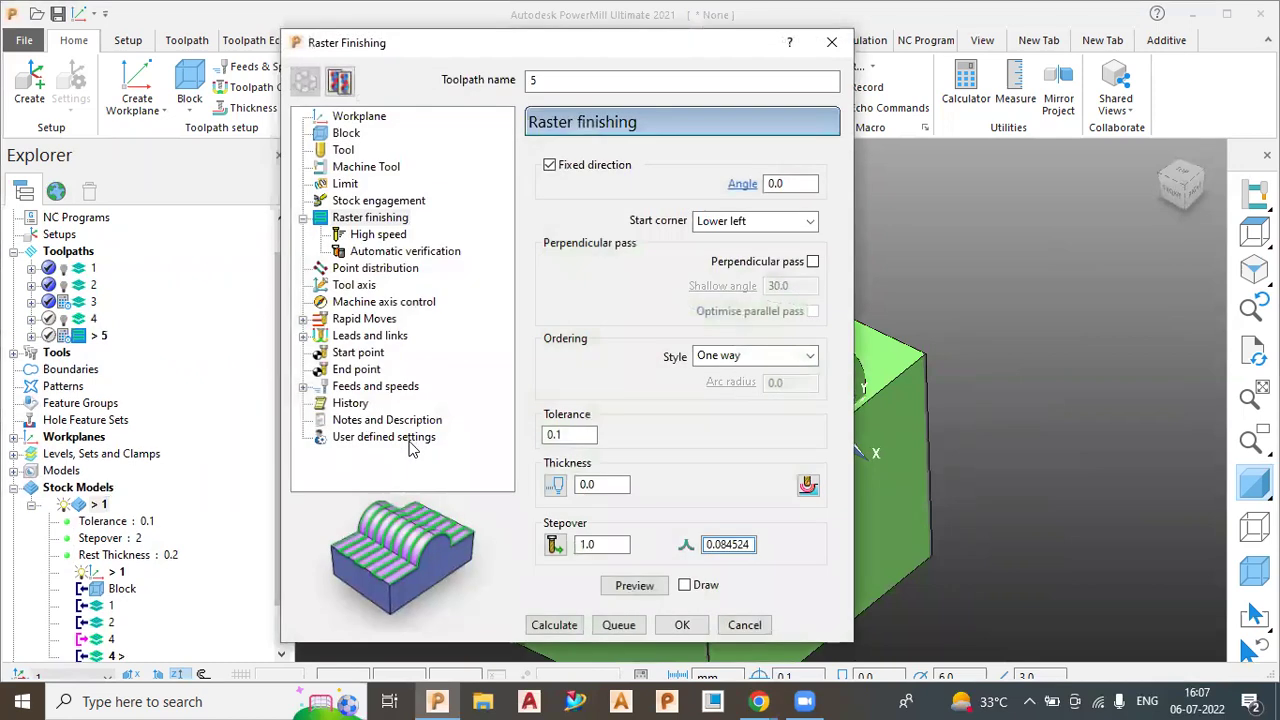
- Assign a new drill tool to the raster finishing toolpath and set its taper angle to 10
{"action": "left_click", "coordinate": [342, 150]}
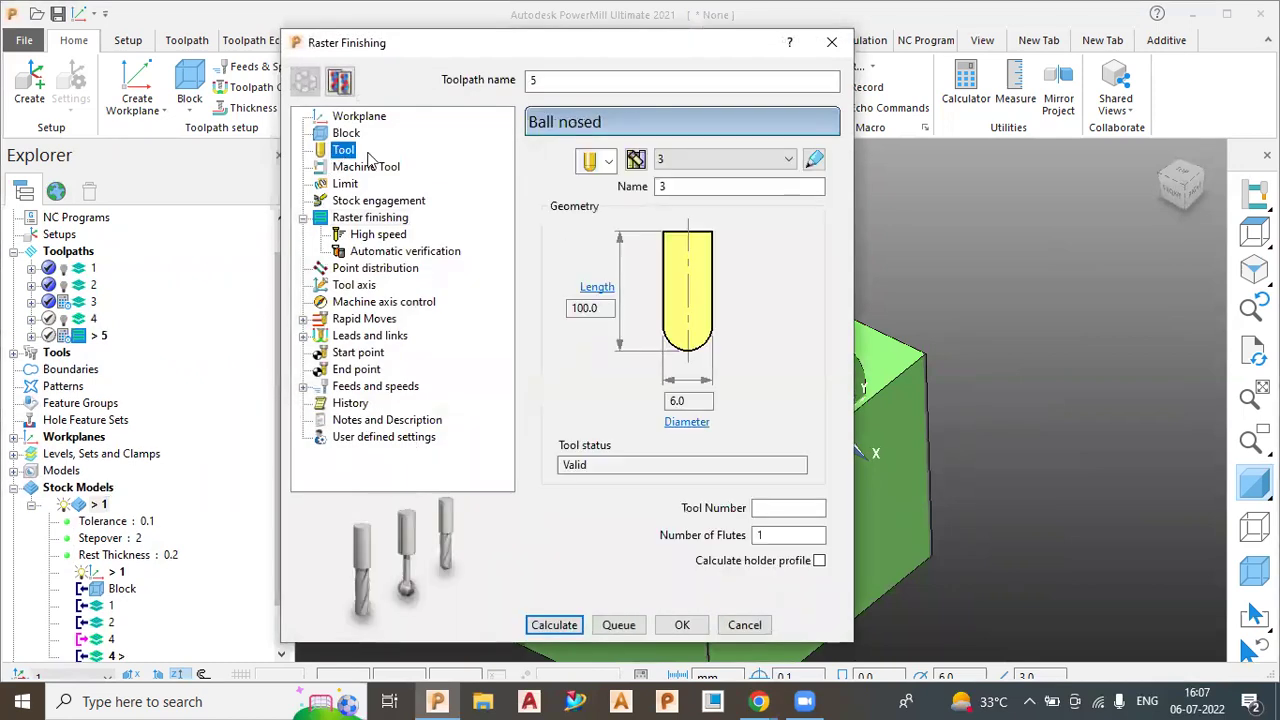
{"action": "left_click", "coordinate": [597, 163]}
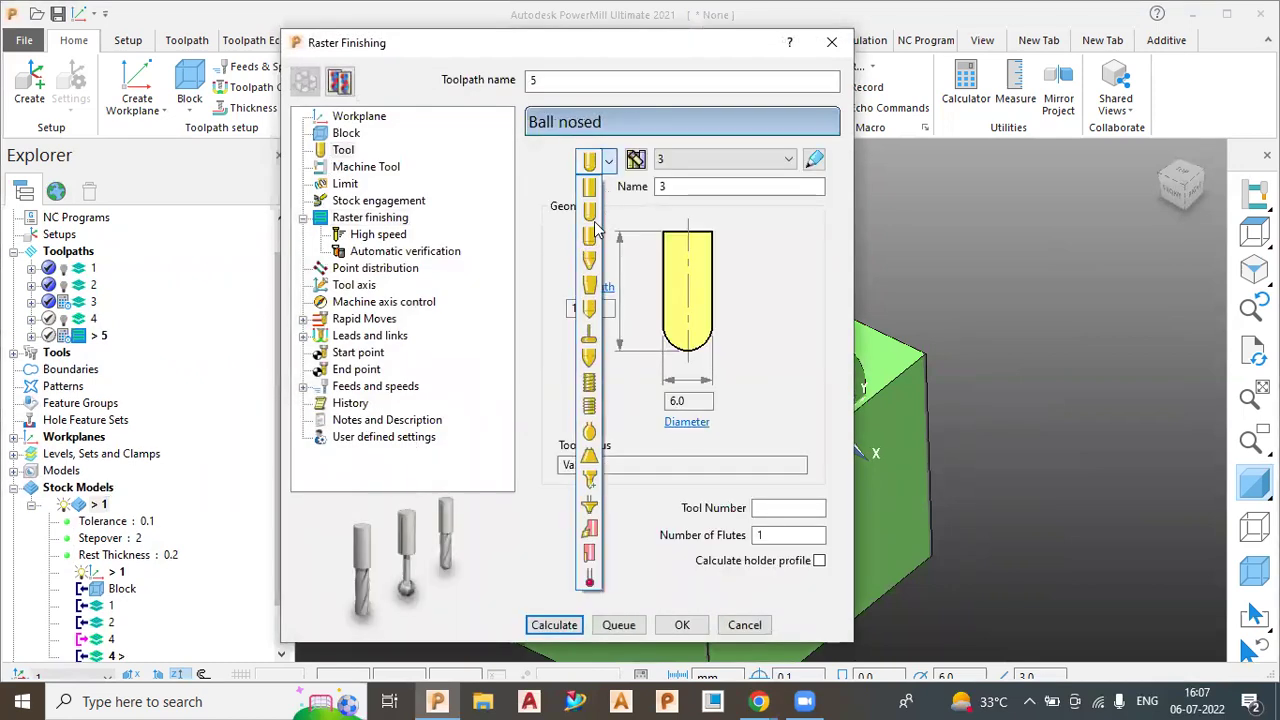
{"action": "key", "text": "Escape"}
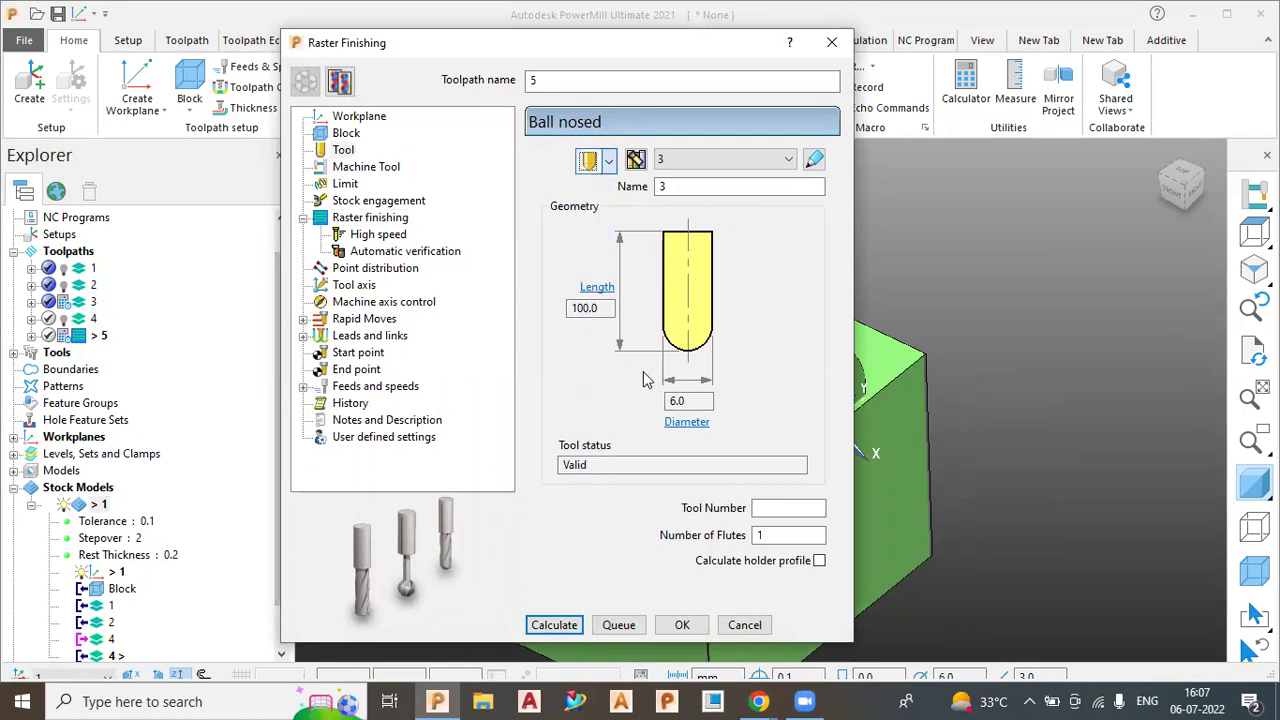
{"action": "double_click", "coordinate": [690, 398]}
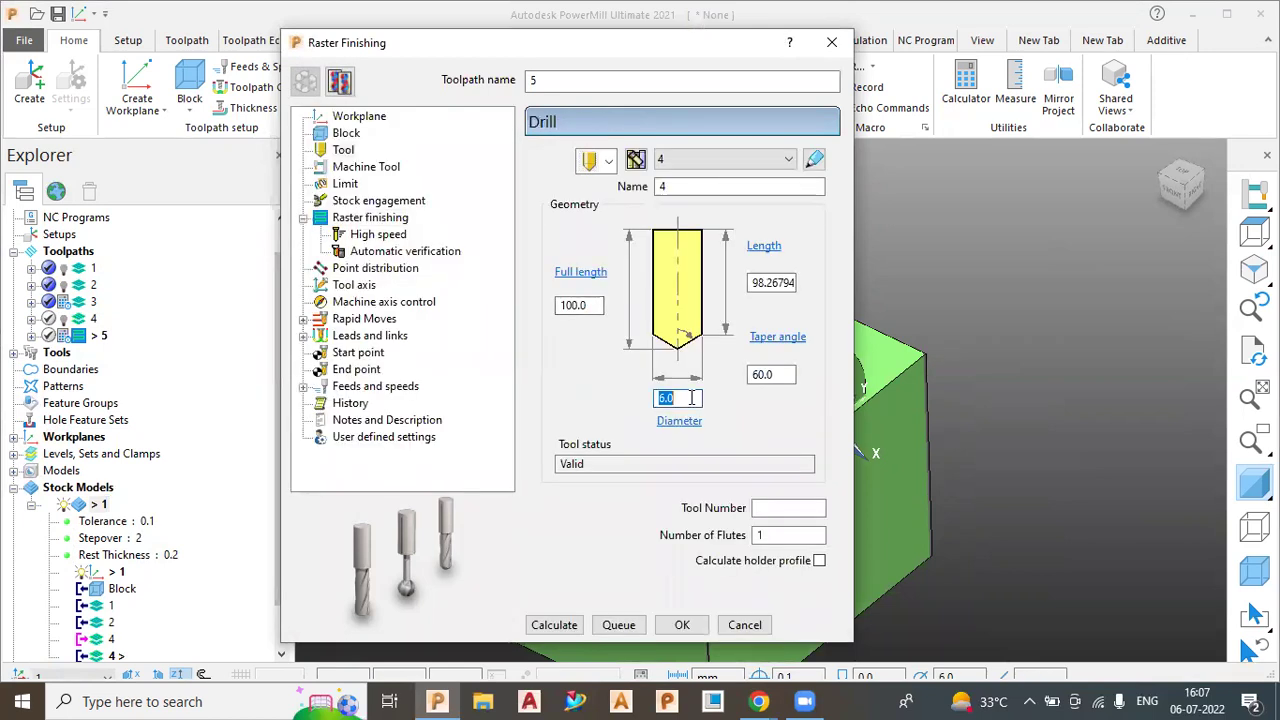
{"action": "double_click", "coordinate": [775, 375]}
{"action": "type", "text": "10"}
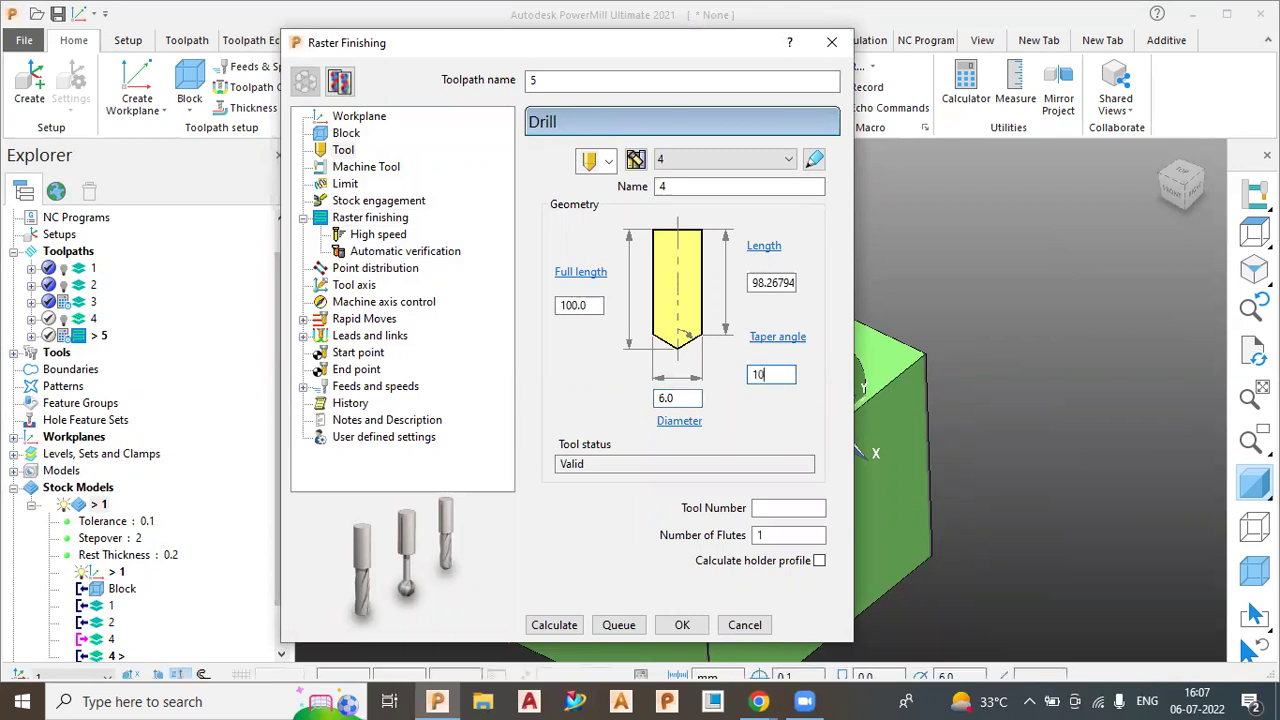
{"action": "key", "text": "Return"}
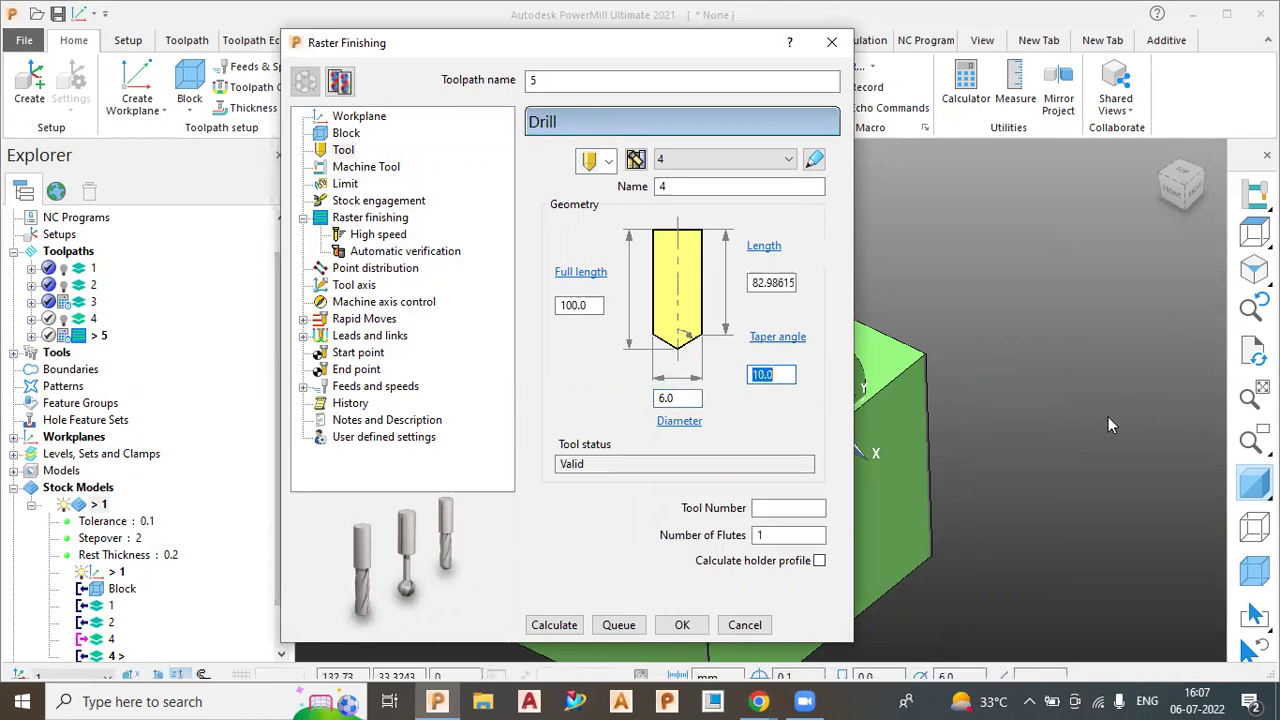
{"action": "scroll", "coordinate": [920, 401], "scroll_direction": "up", "scroll_amount": 5}
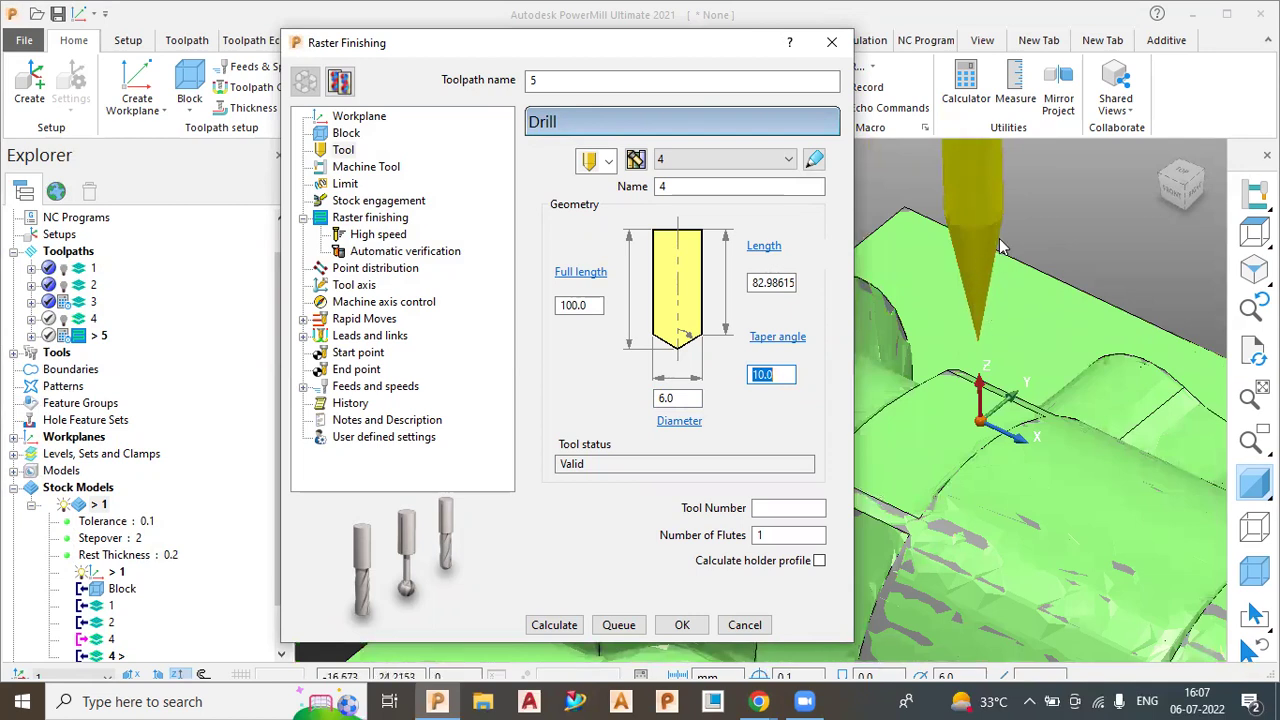
{"action": "left_click", "coordinate": [587, 308]}
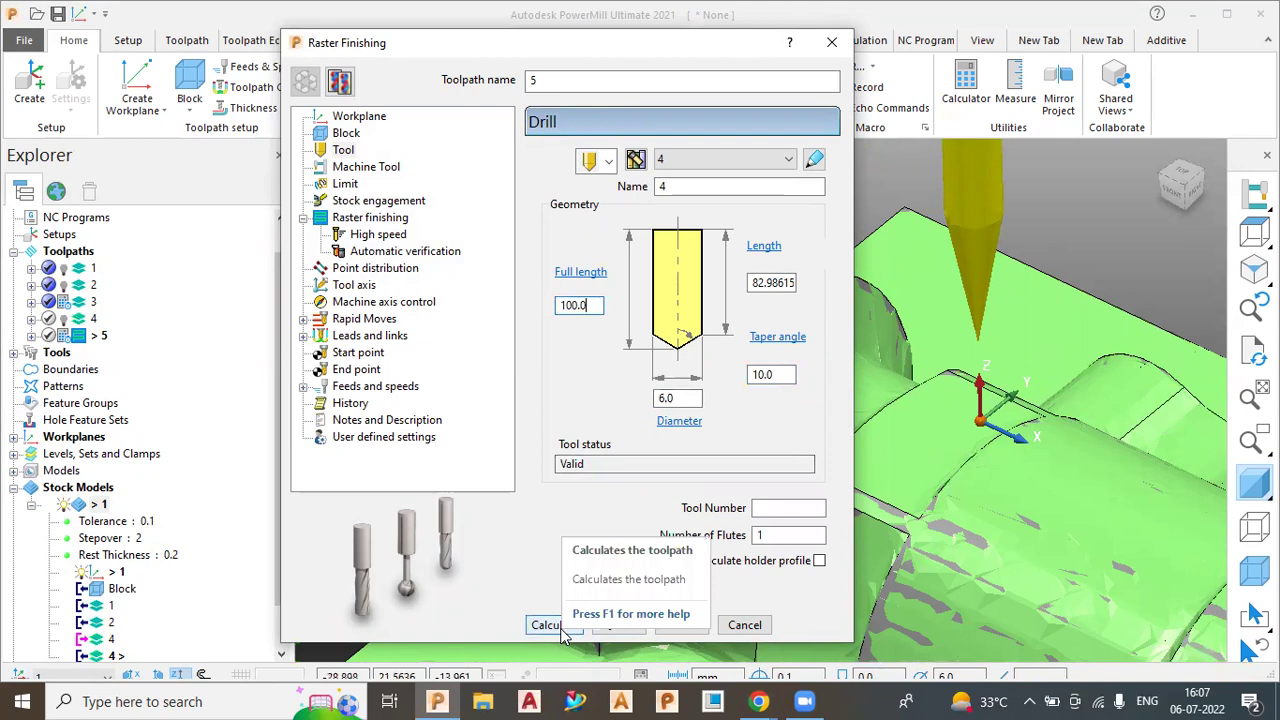
- Set the raster finishing tolerance to 0.01 and the ordering style to Two way joined
{"action": "left_click", "coordinate": [370, 217]}
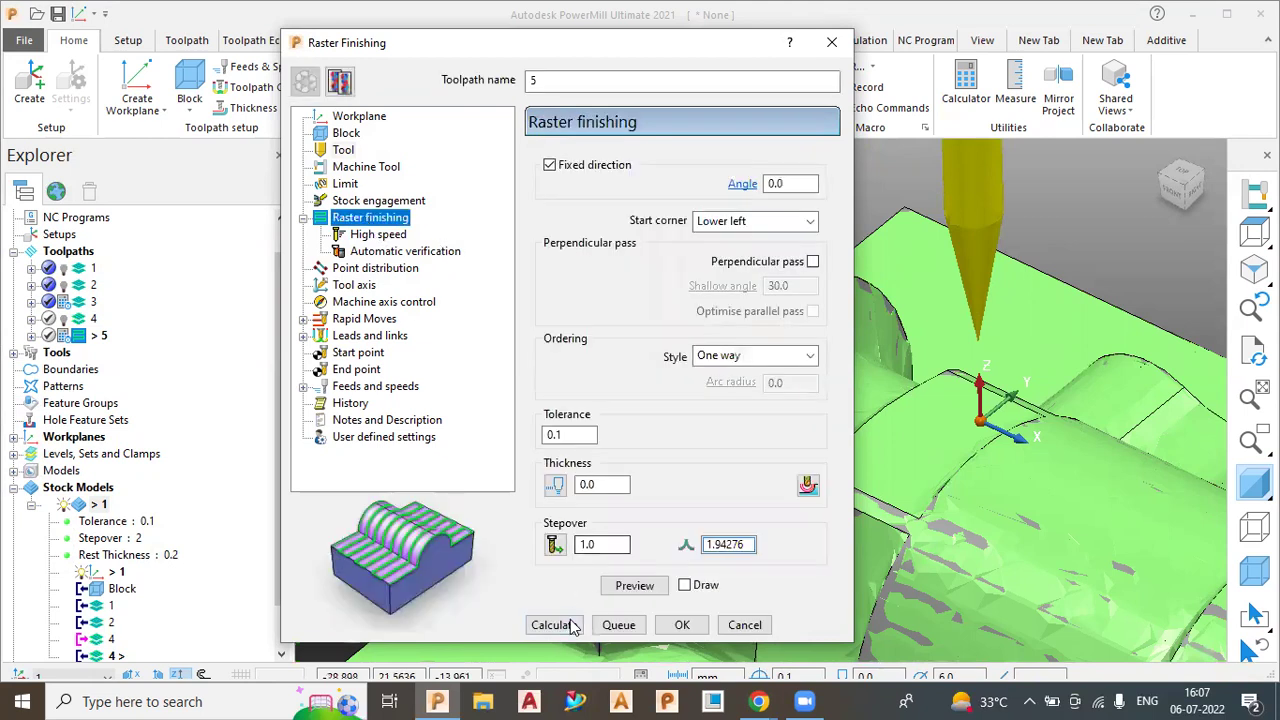
{"action": "left_click", "coordinate": [580, 436]}
{"action": "left_click", "coordinate": [601, 485]}
{"action": "left_click", "coordinate": [553, 437]}
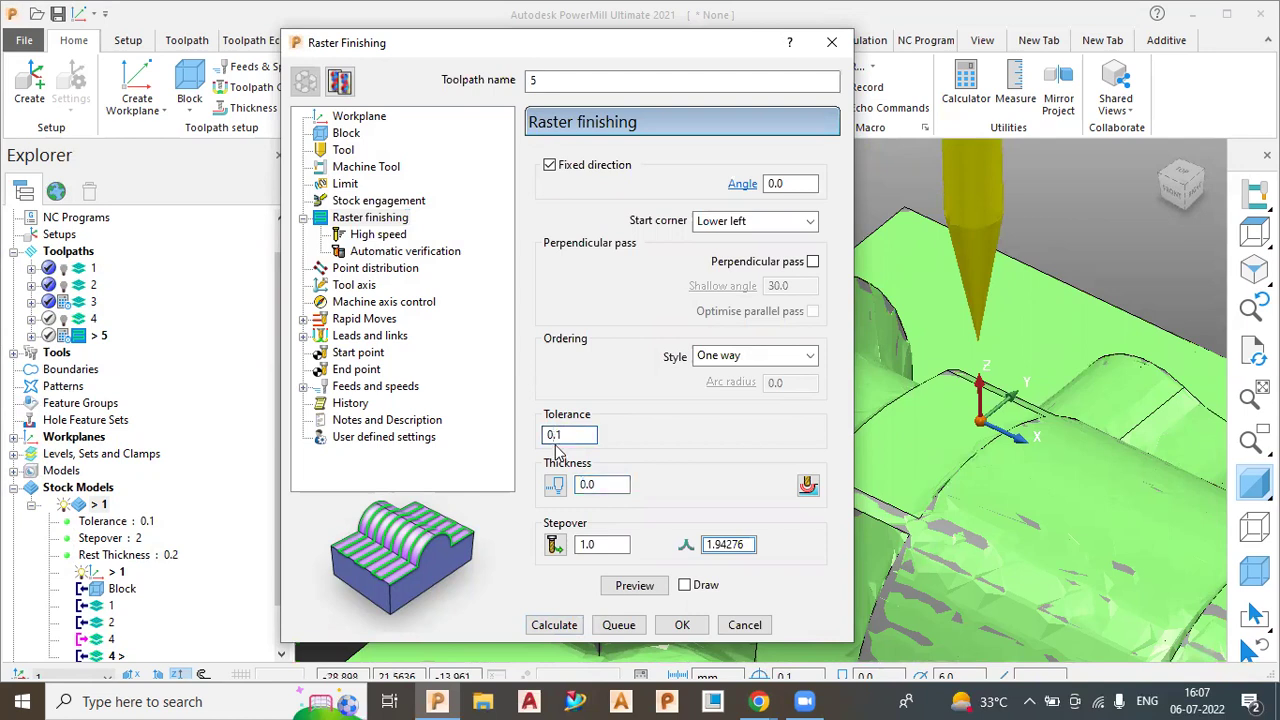
{"action": "type", "text": "0"}
{"action": "left_click", "coordinate": [757, 357]}
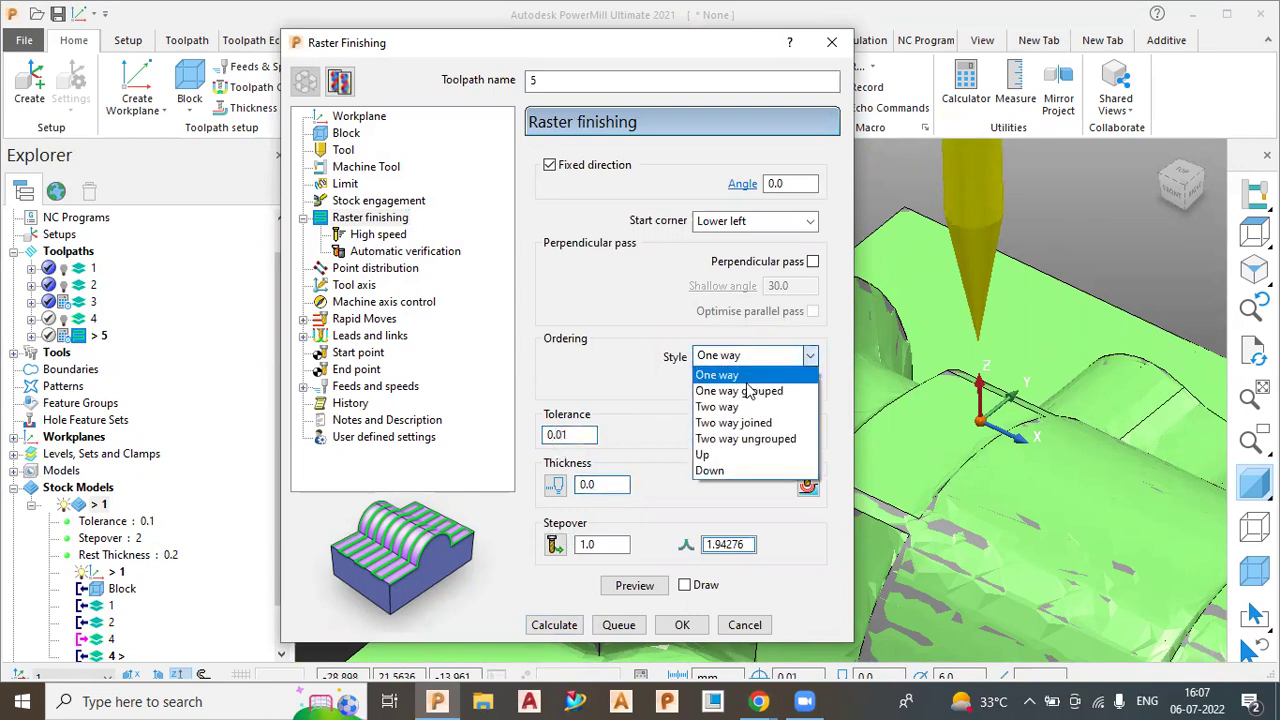
{"action": "left_click", "coordinate": [748, 434]}
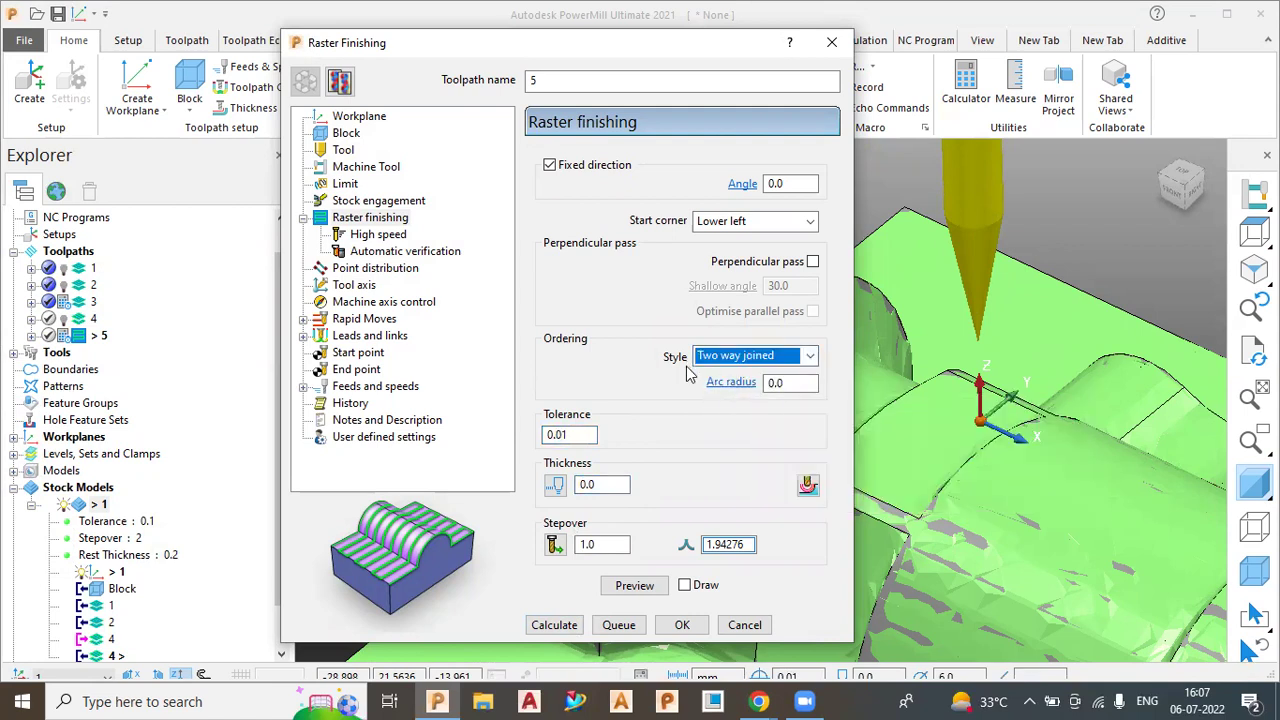
- Set the raster finishing stepover to 0.05 and try to calculate the toolpath
{"action": "double_click", "coordinate": [604, 545]}
{"action": "key", "text": "BackSpace"}
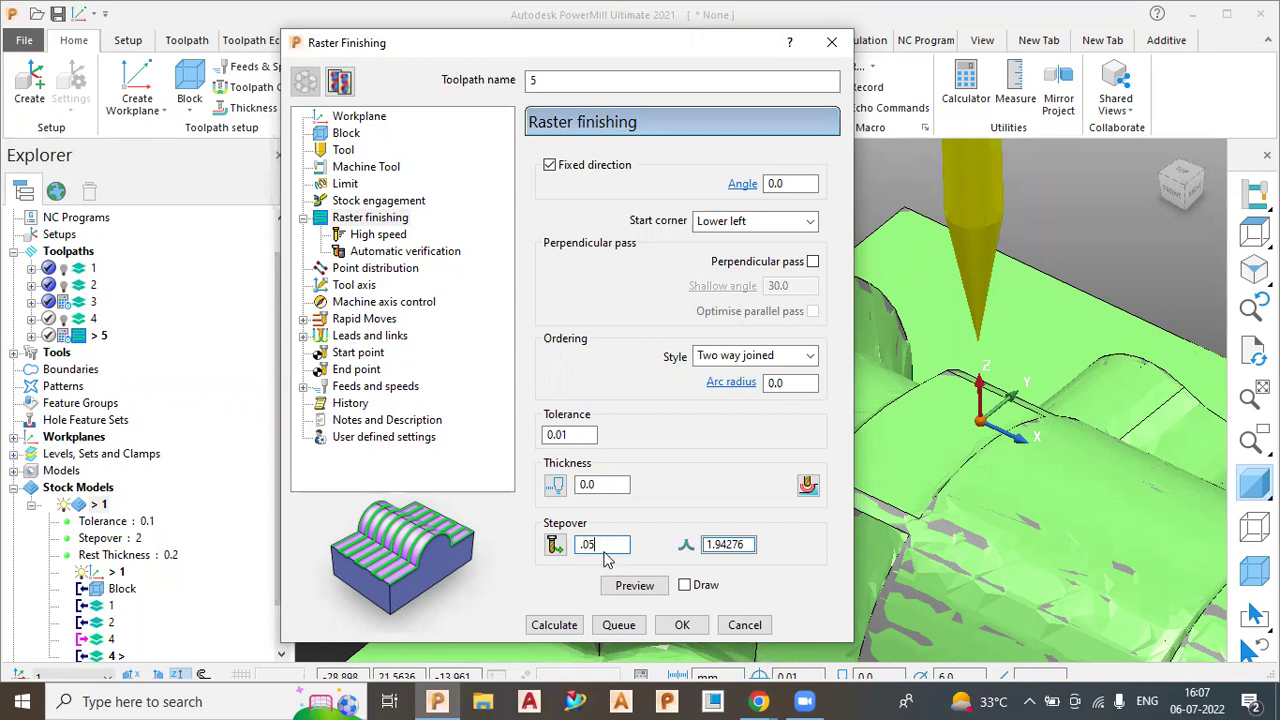
{"action": "left_click", "coordinate": [568, 627]}
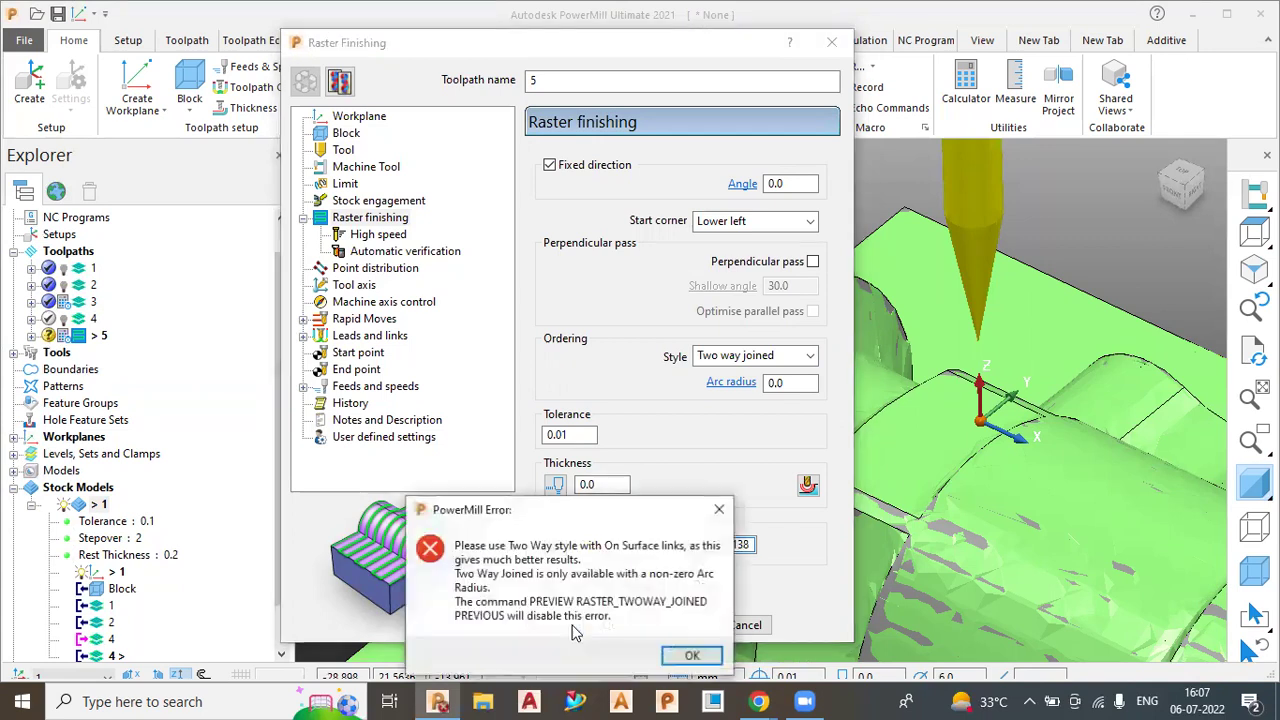
{"action": "left_click", "coordinate": [689, 656]}
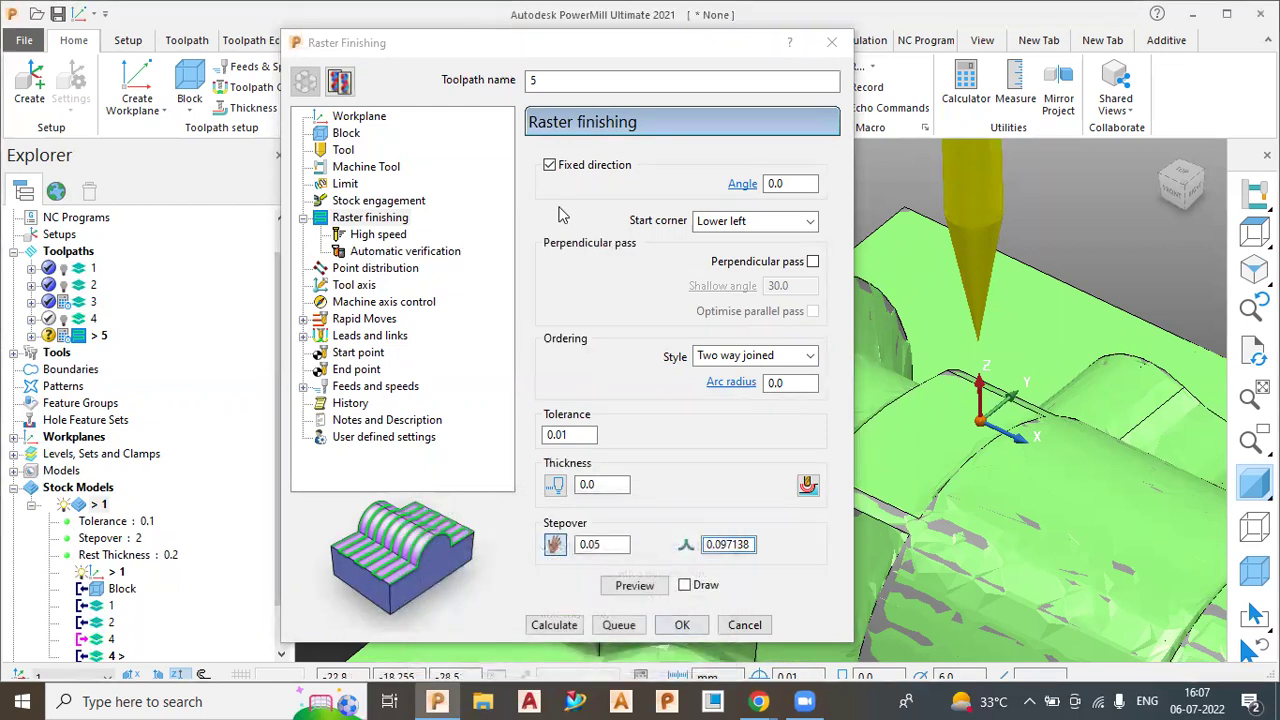
{"action": "left_click", "coordinate": [790, 184]}
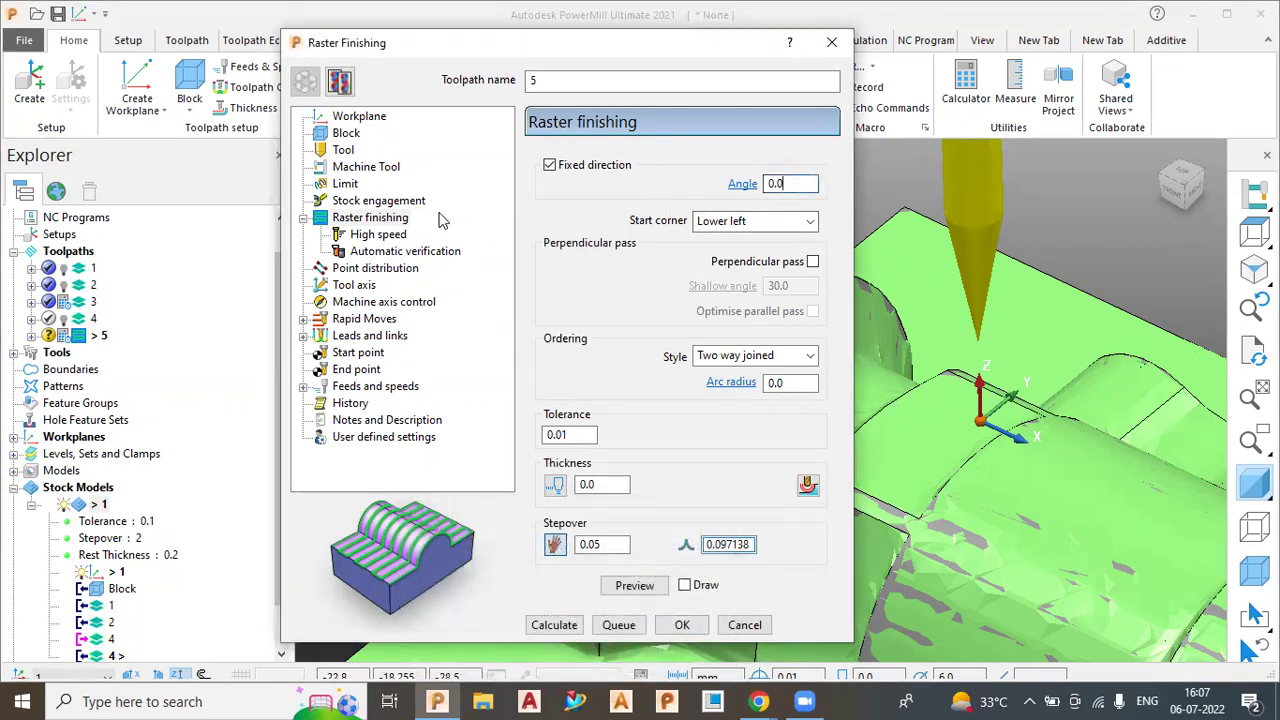
- Define the toolpath's block as a Box and calculate its limits from the model
{"action": "left_click", "coordinate": [346, 134]}
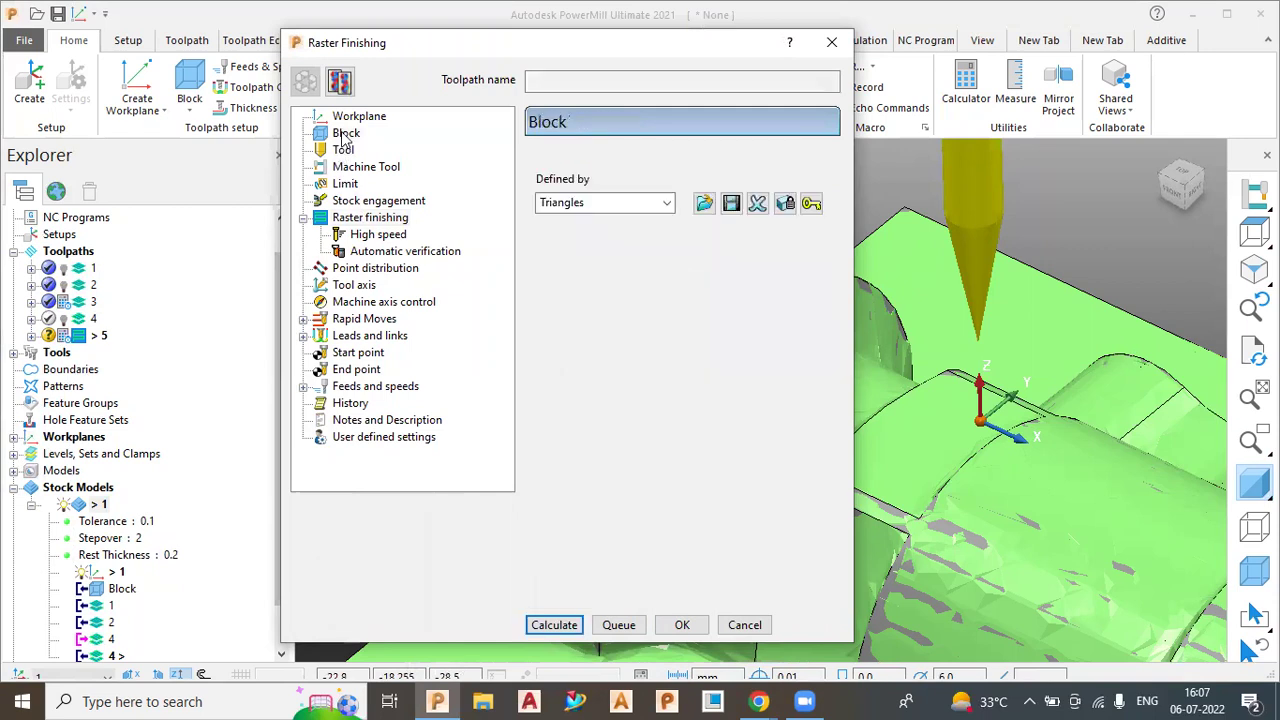
{"action": "left_click", "coordinate": [630, 203]}
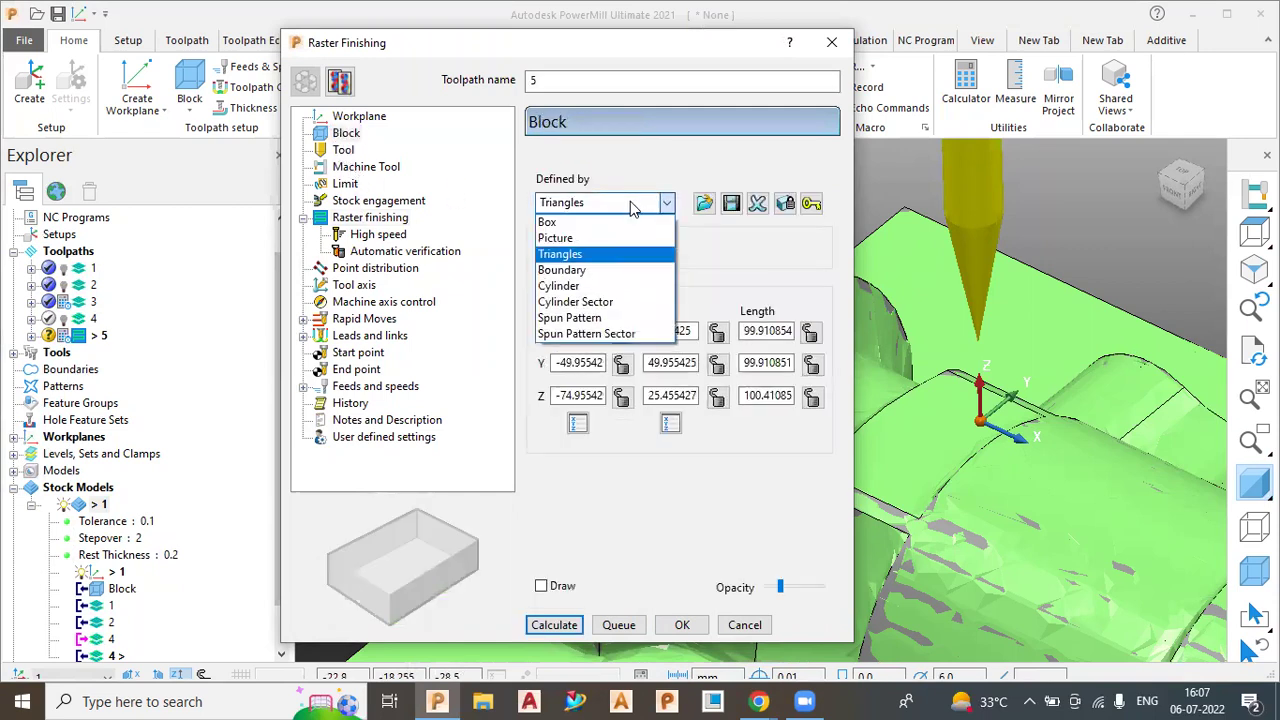
{"action": "left_click", "coordinate": [627, 202]}
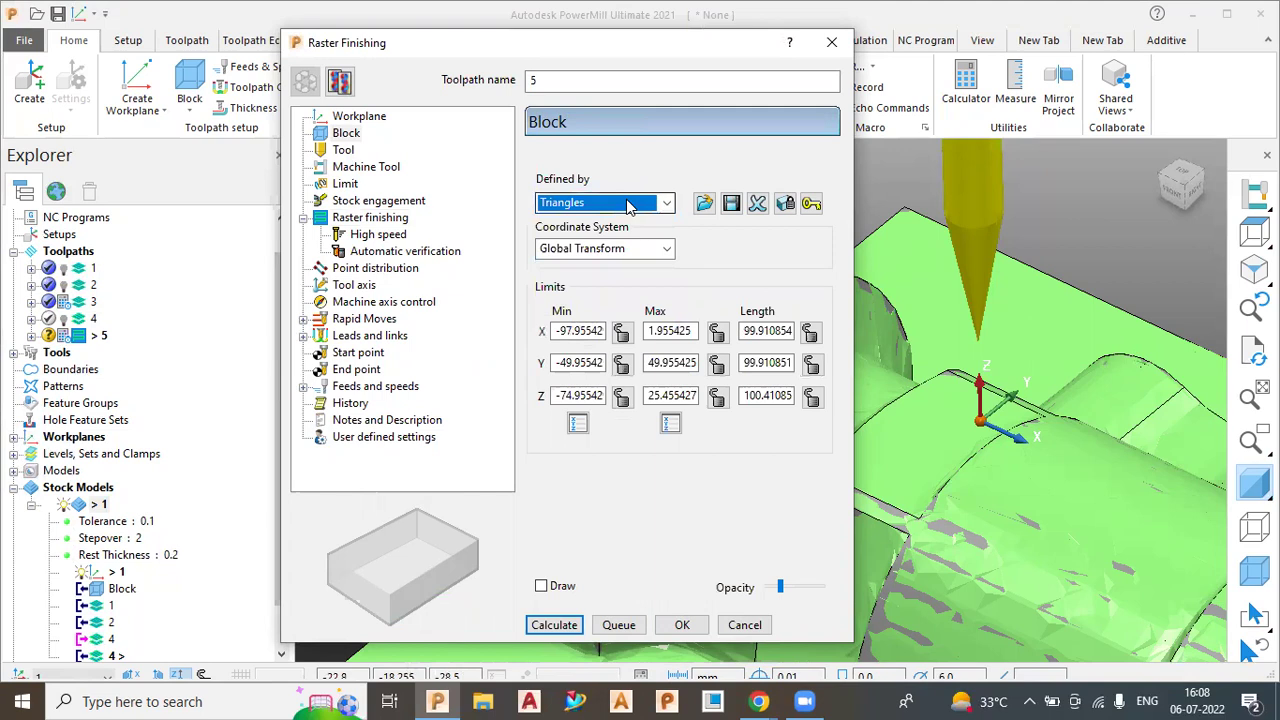
{"action": "left_click", "coordinate": [628, 203]}
{"action": "left_click", "coordinate": [628, 203]}
{"action": "left_click", "coordinate": [630, 205]}
{"action": "left_click", "coordinate": [630, 224]}
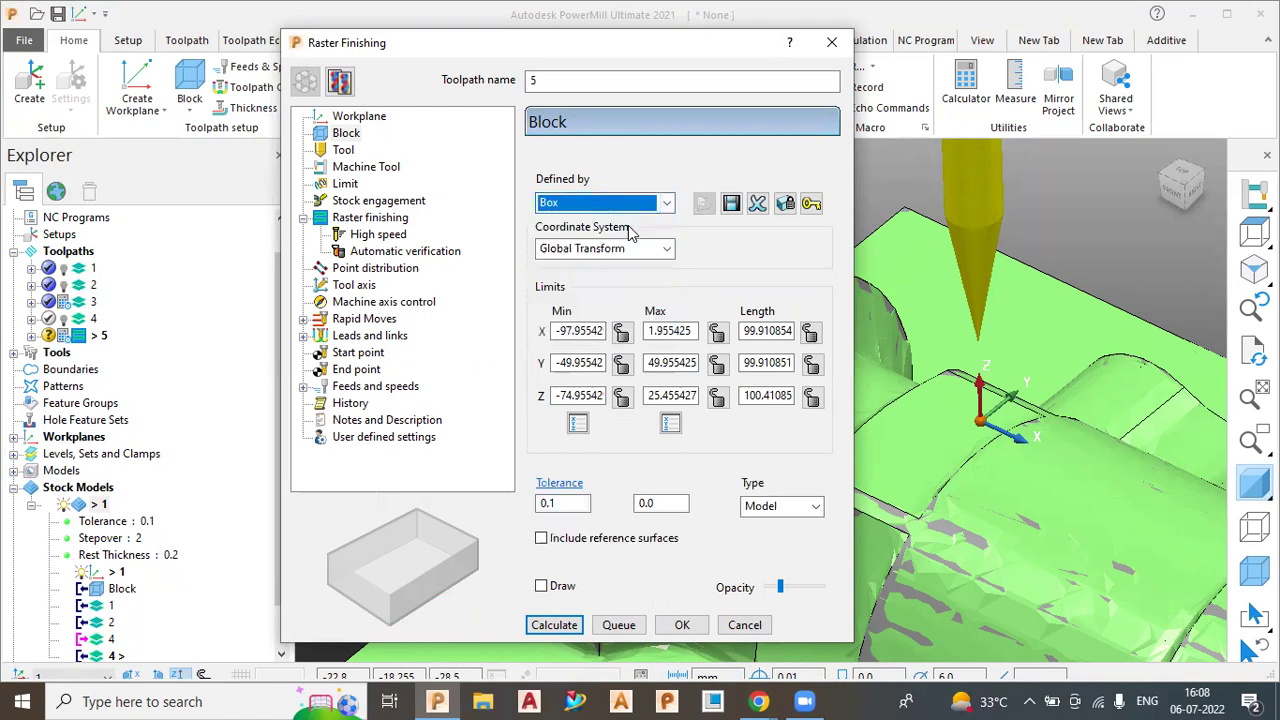
{"action": "left_click", "coordinate": [782, 541]}
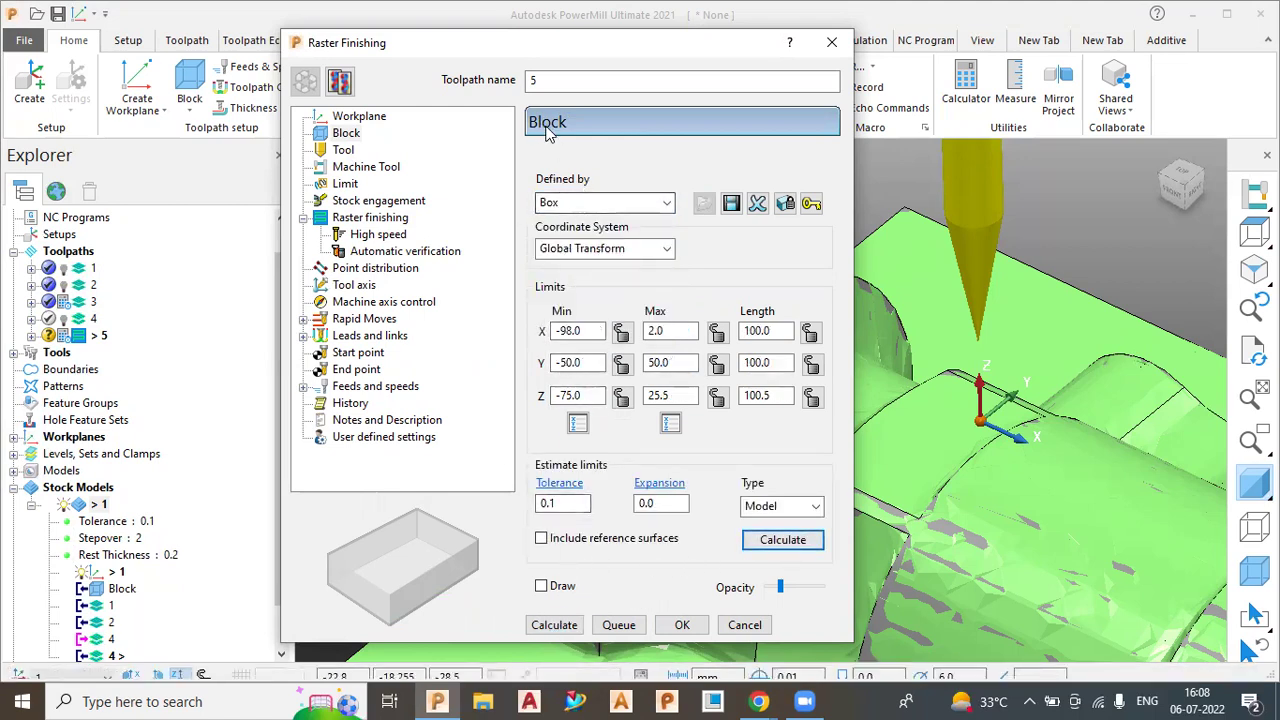
- Try to calculate the raster finishing toolpath, and set the arc radius for its Two way joined ordering to 2
{"action": "left_click", "coordinate": [540, 628]}
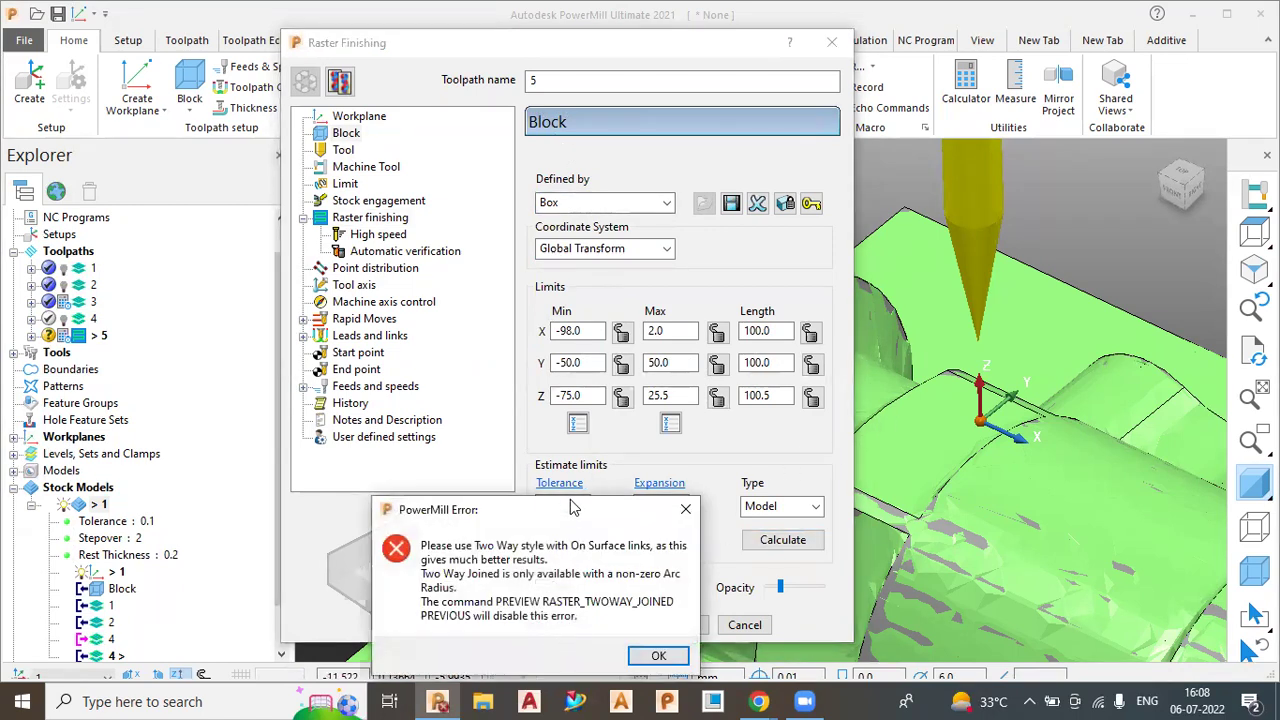
{"action": "left_click_drag", "start_coordinate": [573, 508], "coordinate": [582, 436]}
{"action": "left_click", "coordinate": [665, 575]}
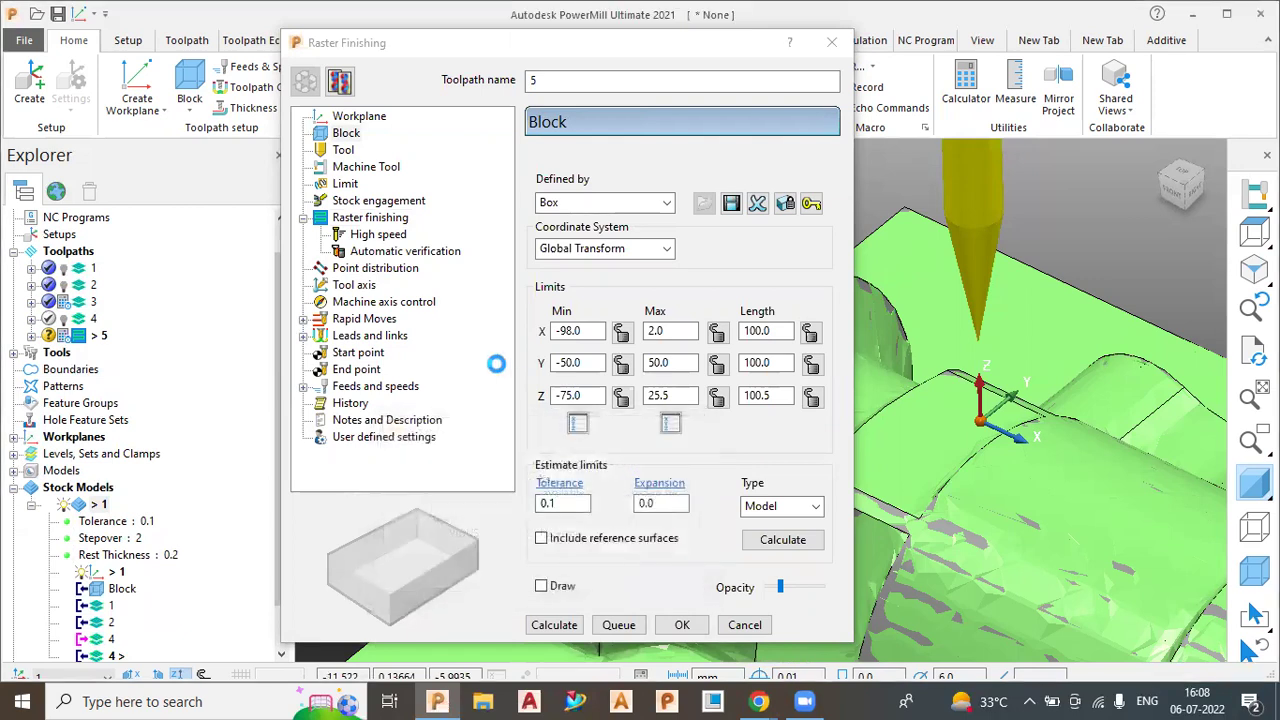
{"action": "left_click", "coordinate": [383, 222]}
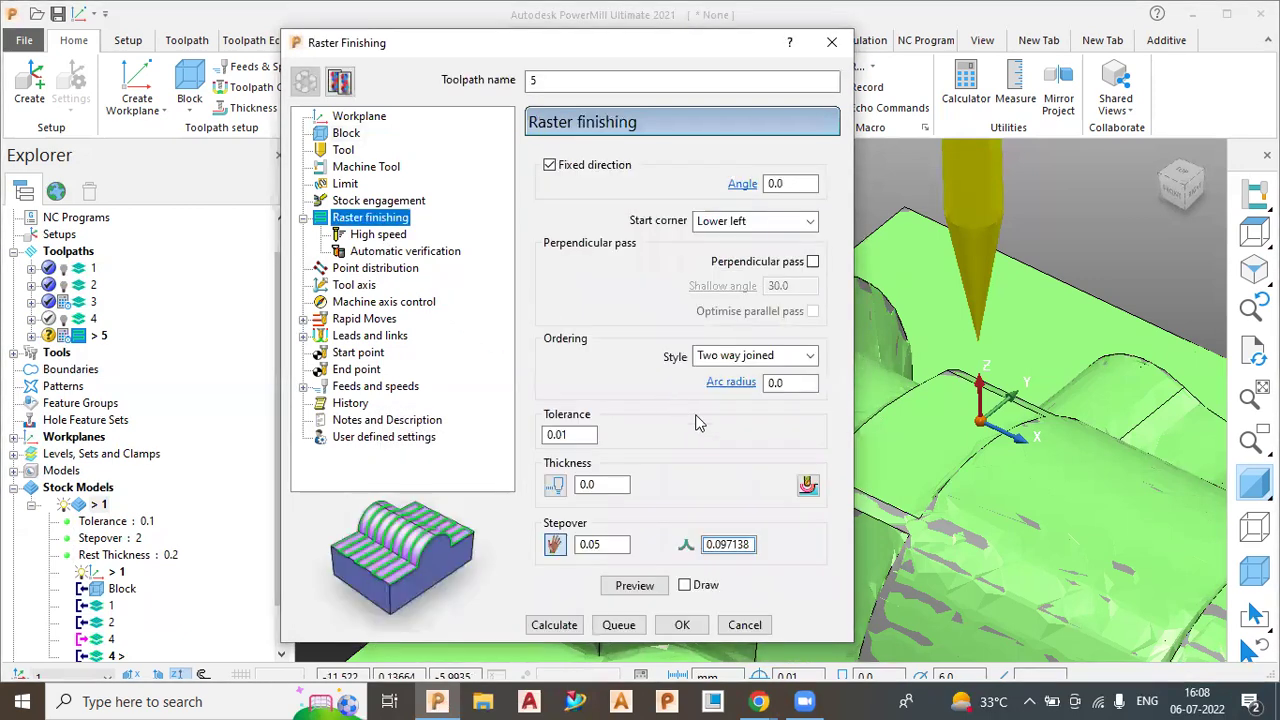
{"action": "double_click", "coordinate": [801, 385]}
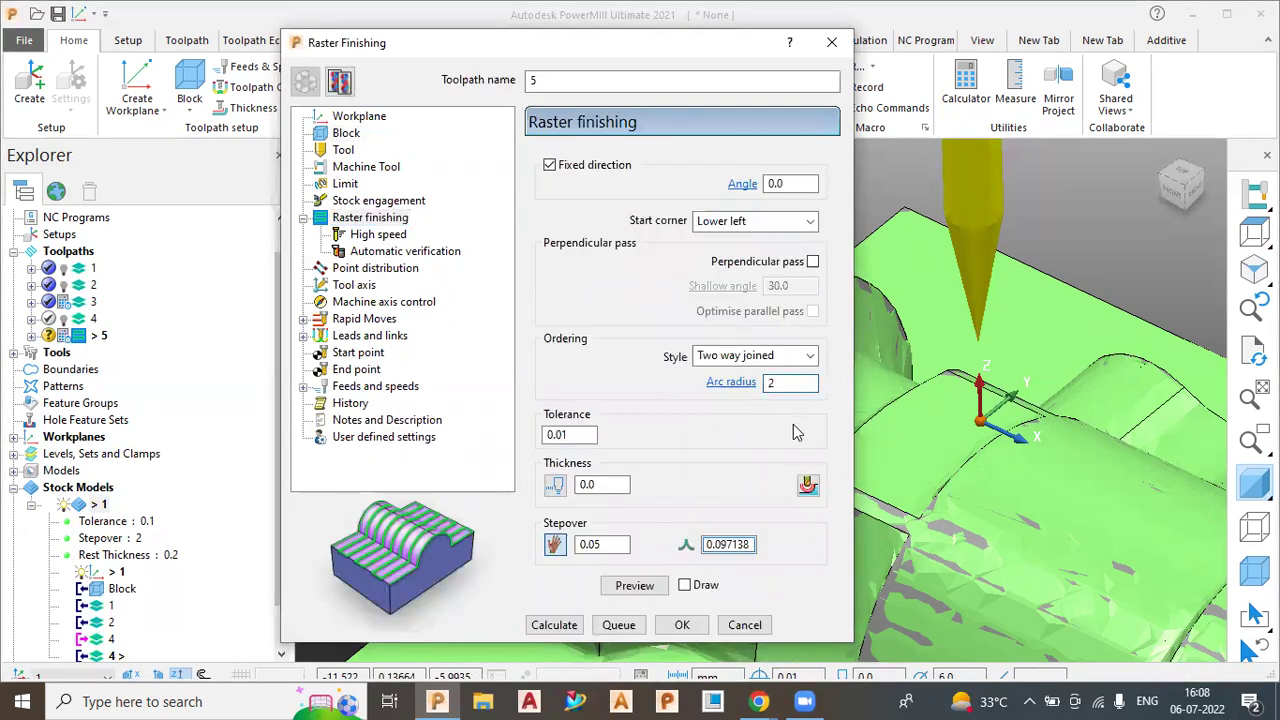
- Change the definition type of the raster finishing toolpath's block to Boundary
{"action": "left_click", "coordinate": [342, 134]}
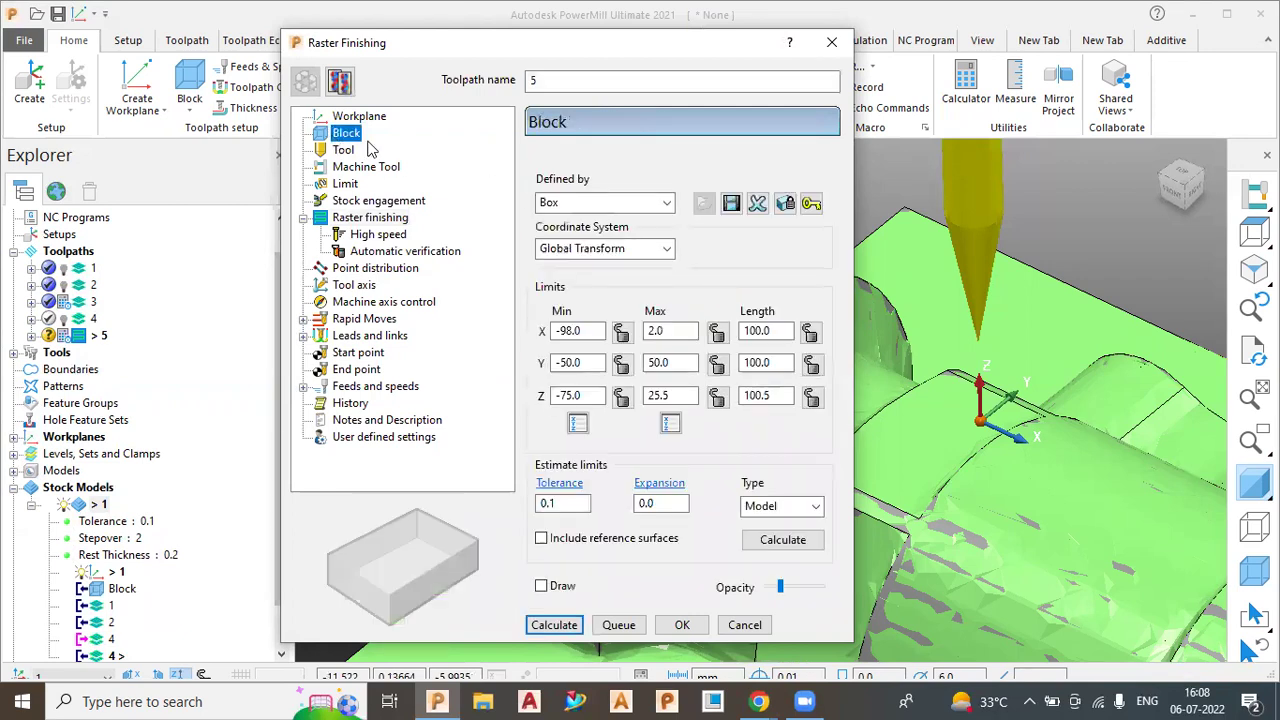
{"action": "left_click", "coordinate": [575, 204]}
{"action": "left_click", "coordinate": [586, 270]}
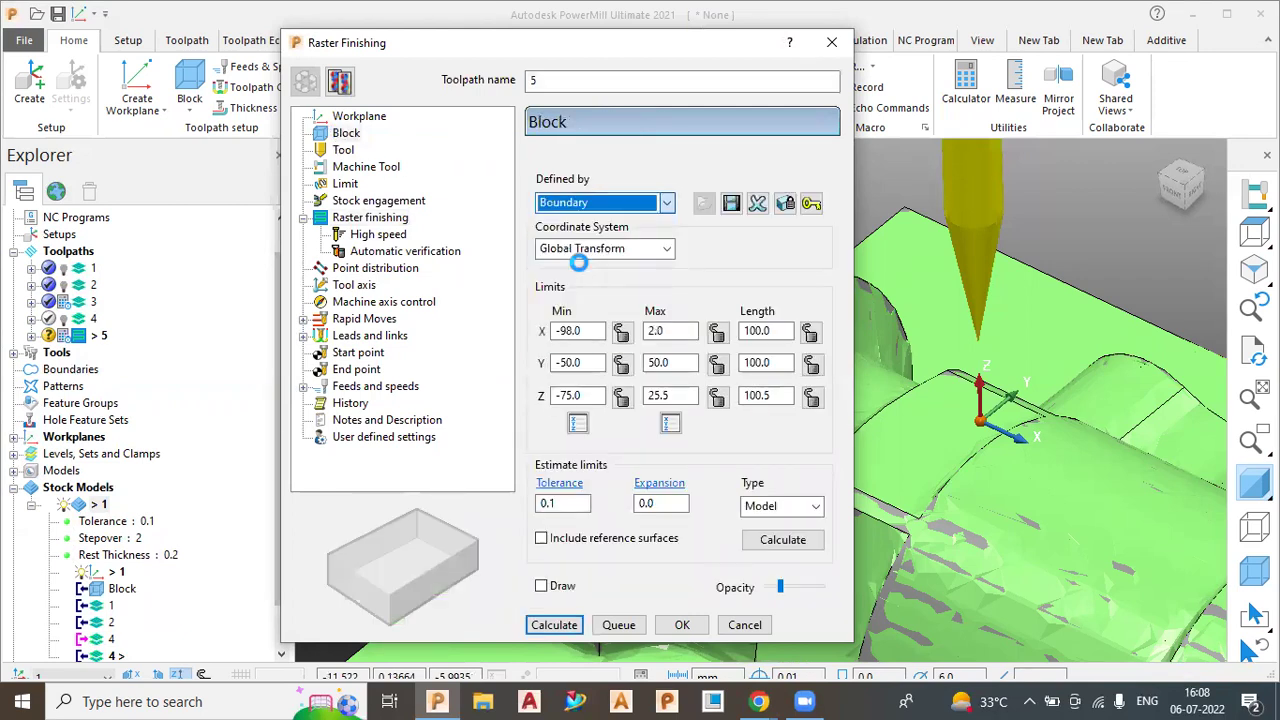